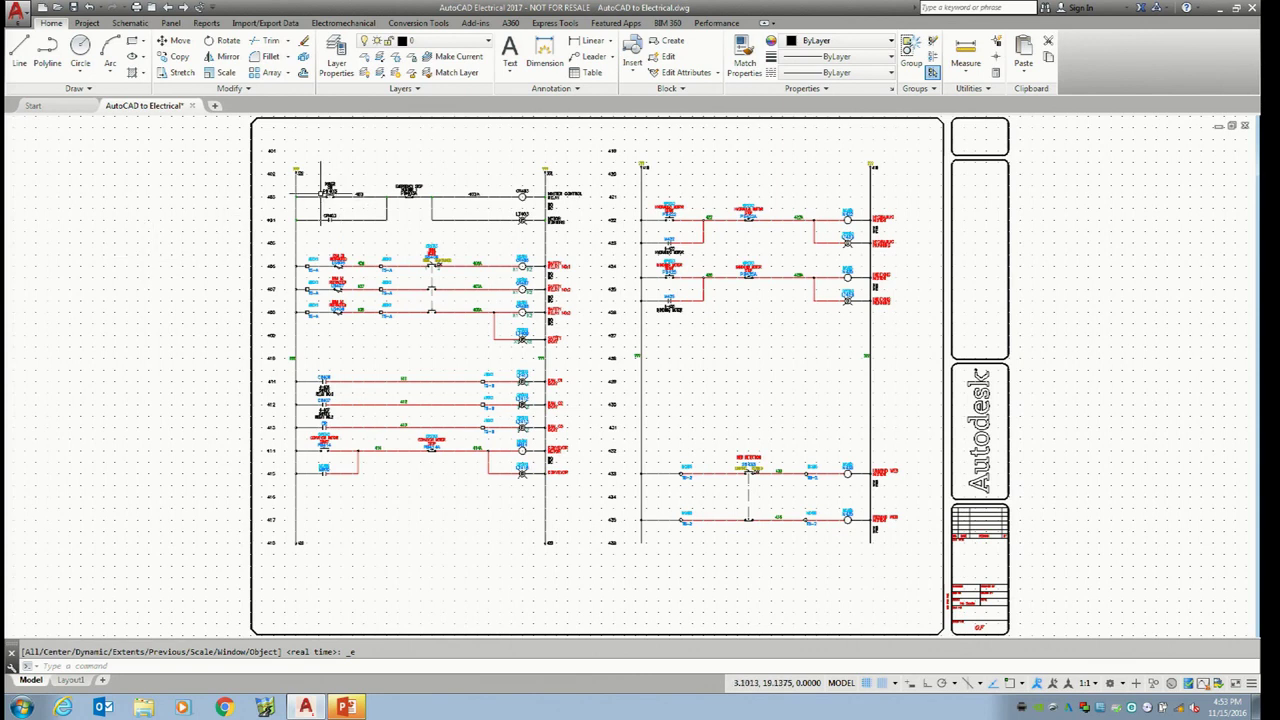
Inspect the POWER ON pushbutton PB403 on rung 403 up close, clear its selection and return to the full drawing
{"action": "scroll", "coordinate": [265, 215], "scroll_direction": "up", "scroll_amount": 5}
{"action": "middle_click_drag", "start_coordinate": [366, 278], "coordinate": [377, 345]}
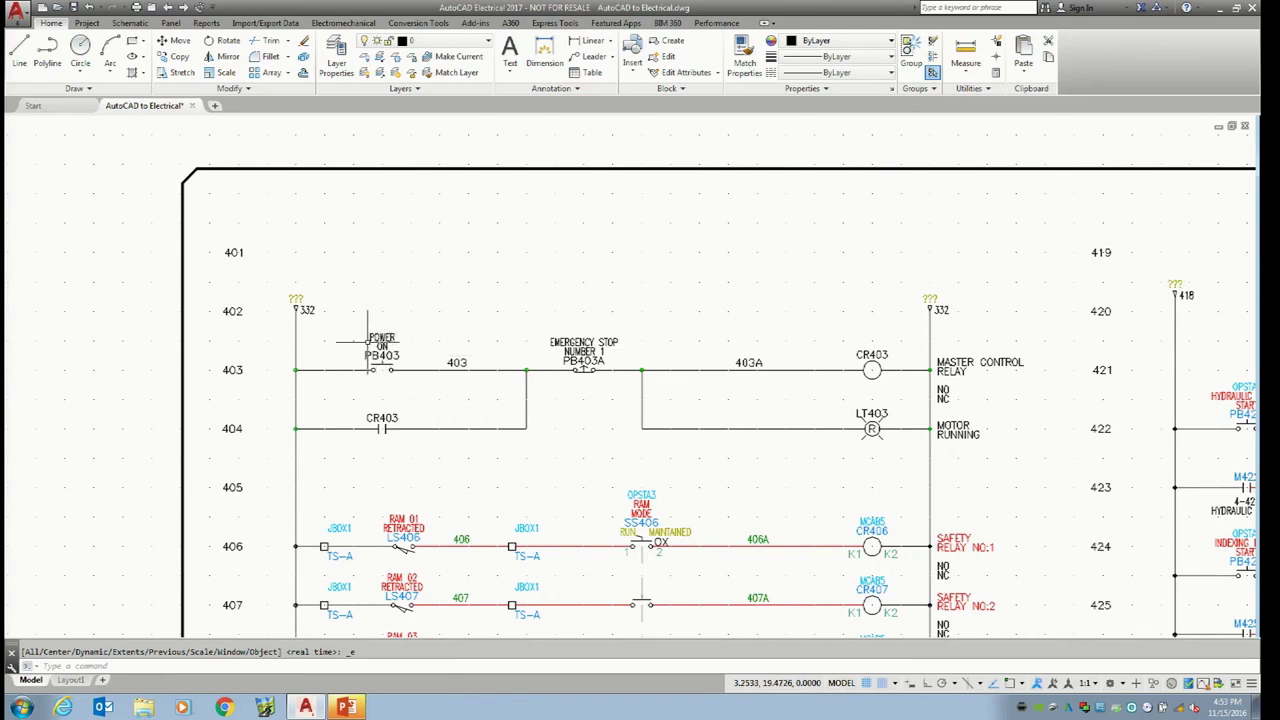
{"action": "left_click", "coordinate": [380, 341]}
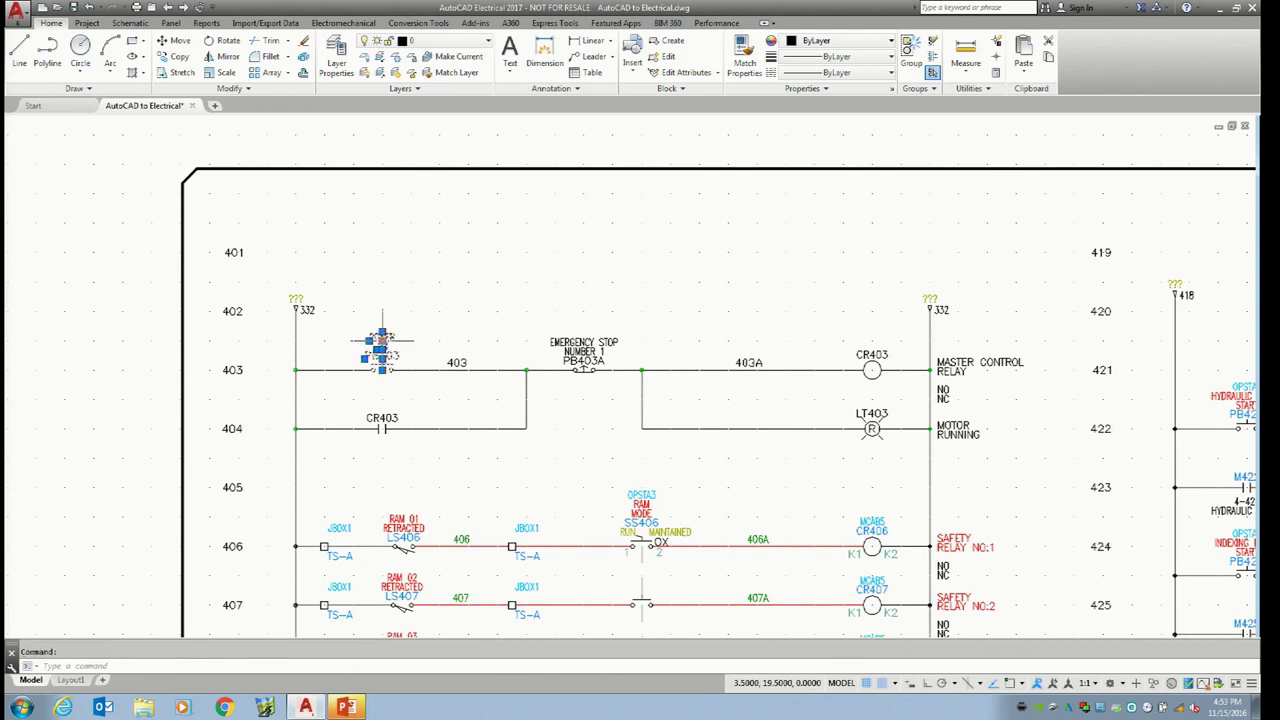
{"action": "key", "text": "Escape"}
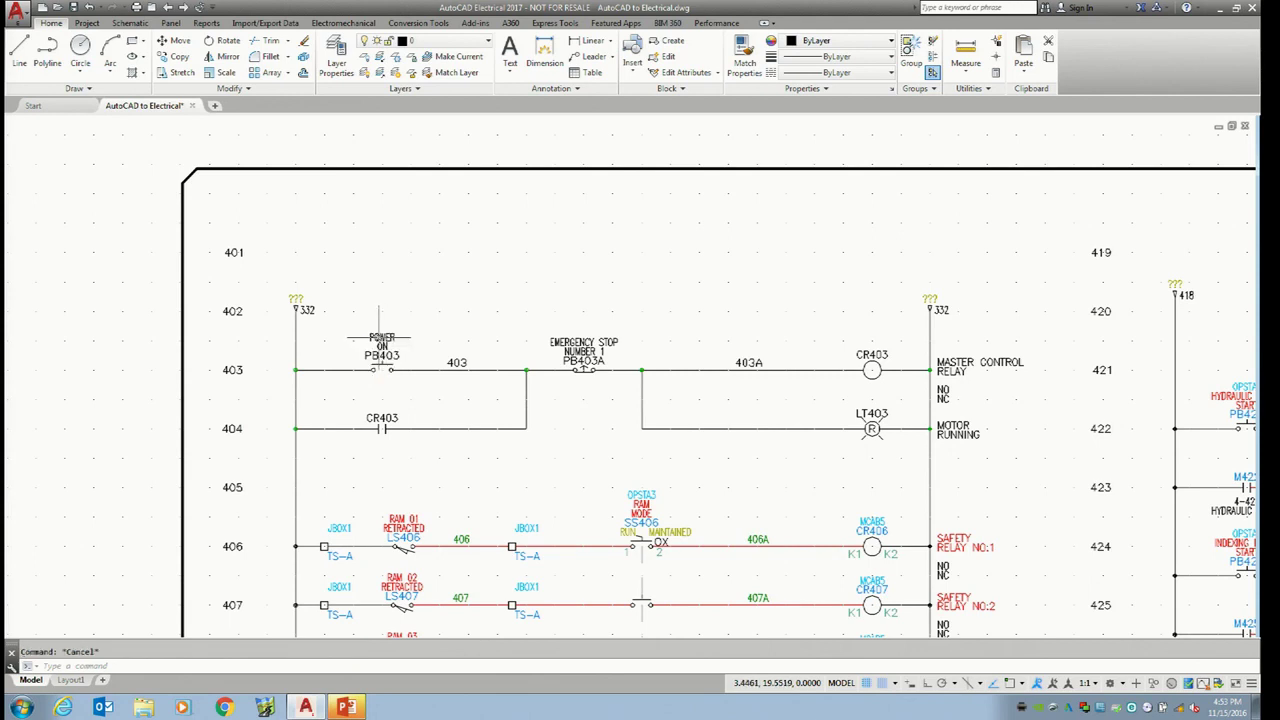
{"action": "middle_click", "coordinate": [321, 243]}
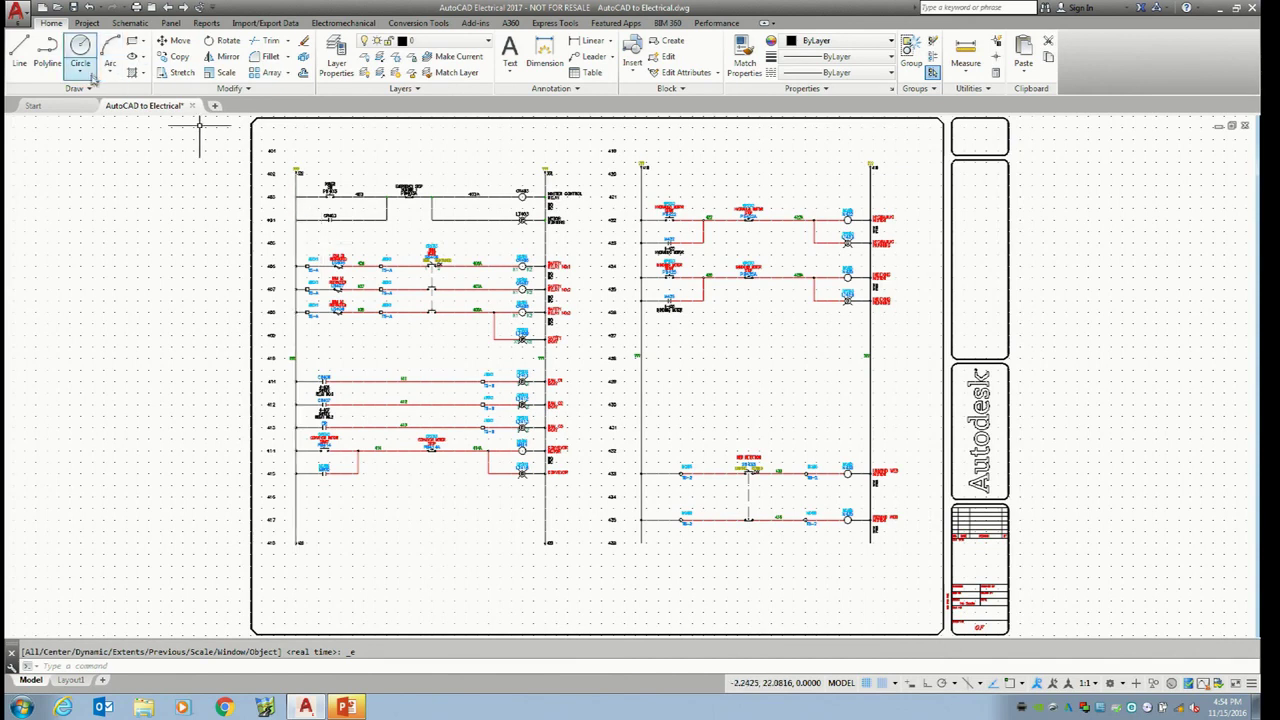
Show the Project Manager and close the AU 2016 project
{"action": "left_click", "coordinate": [153, 7]}
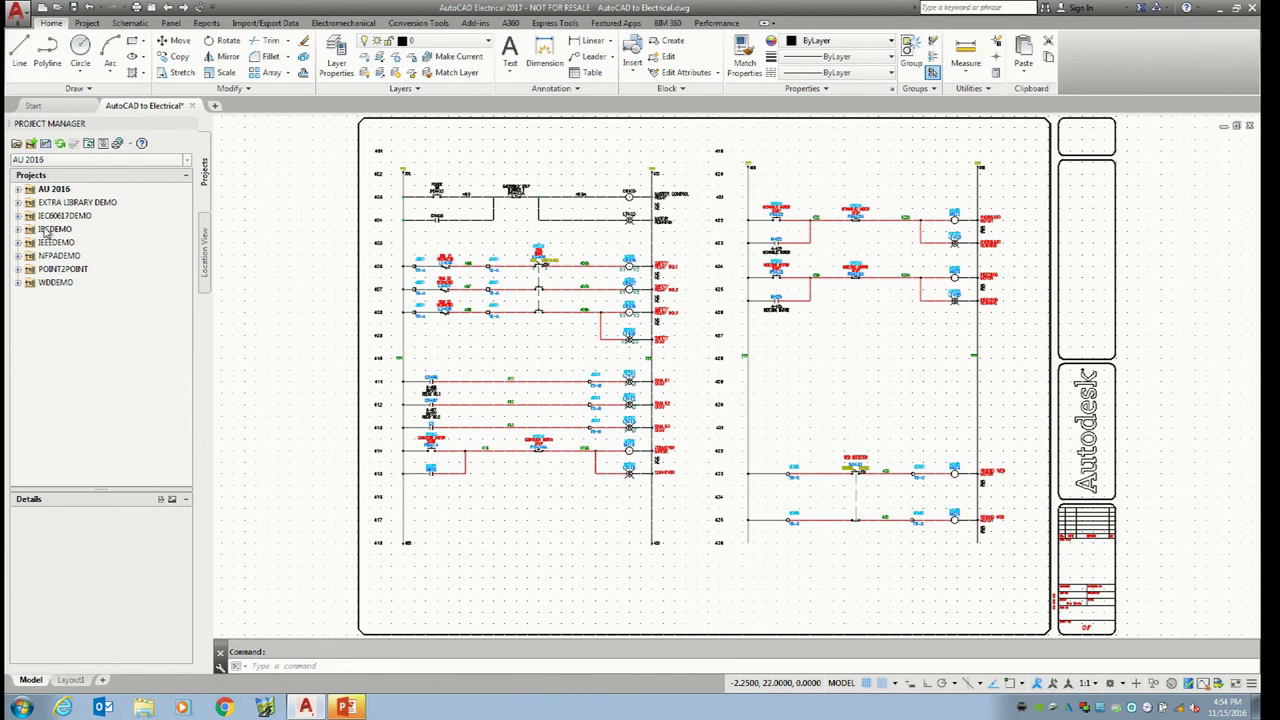
{"action": "right_click", "coordinate": [39, 190]}
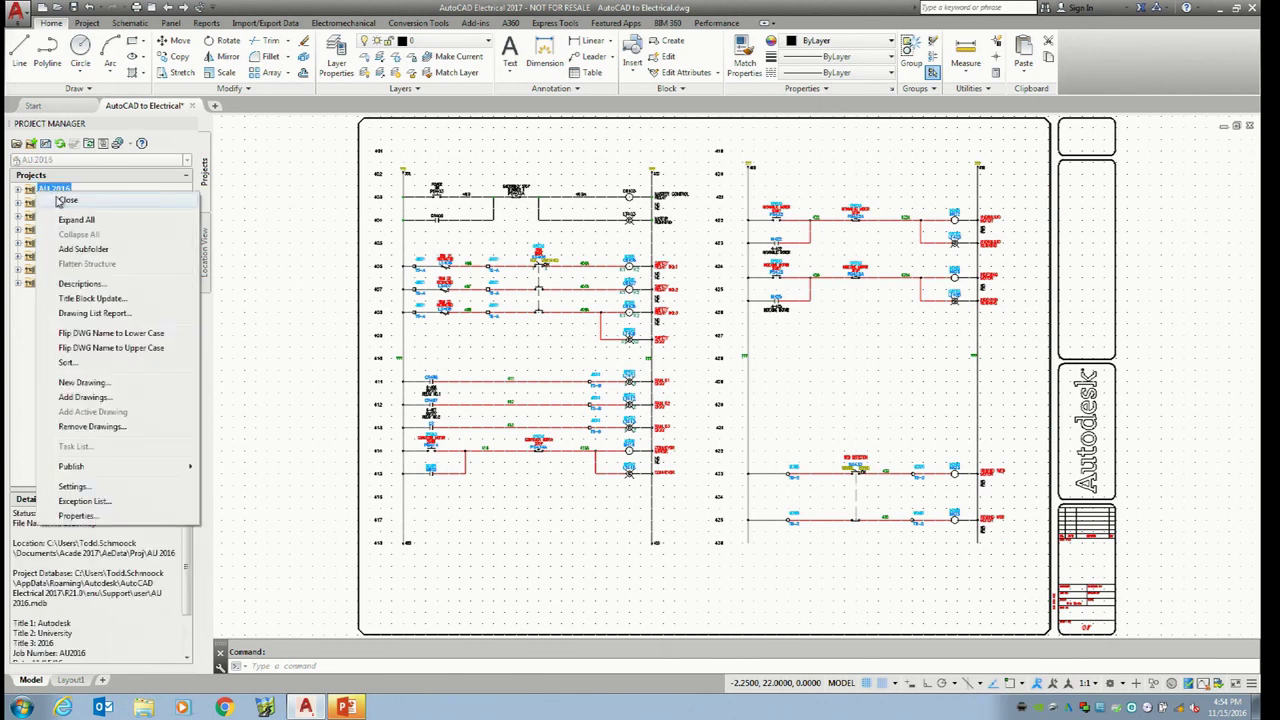
{"action": "left_click", "coordinate": [62, 200]}
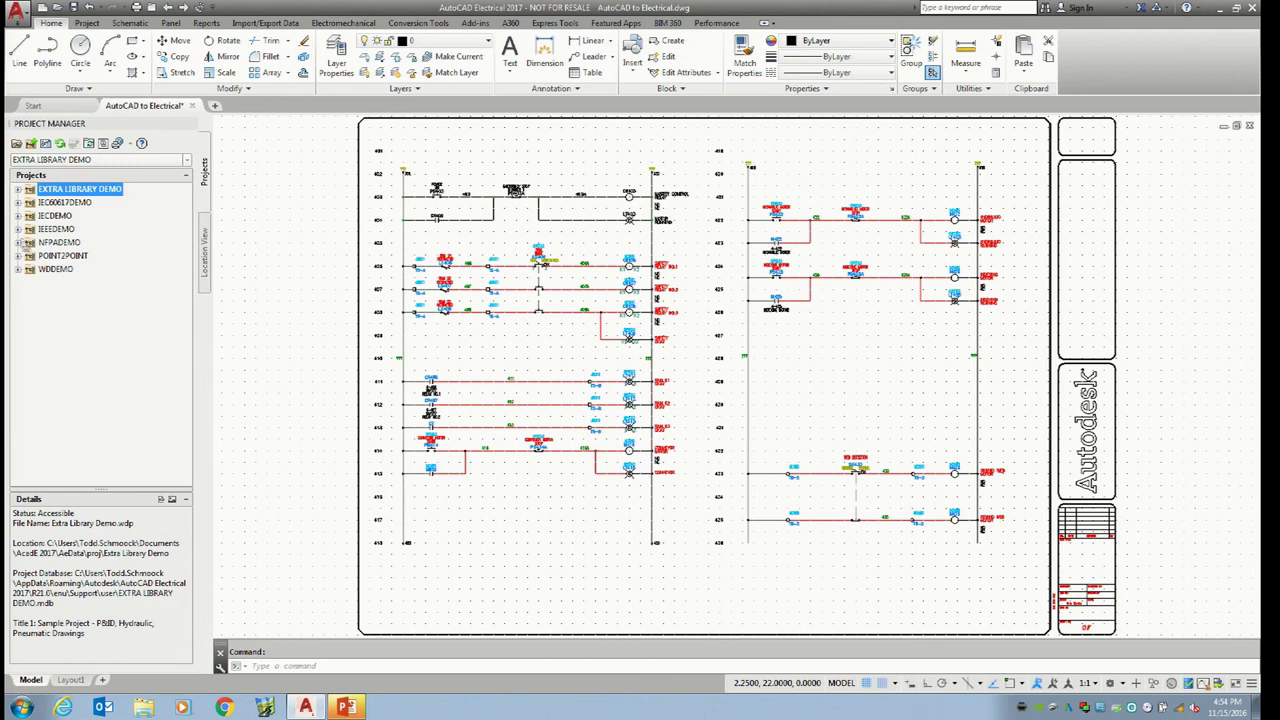
Examine the drawing lists of the EXTRA LIBRARY DEMO and IEEEDEMO projects, including the SCHEMATIC subfolder, and the details of NFPADEMO
{"action": "left_click", "coordinate": [18, 190]}
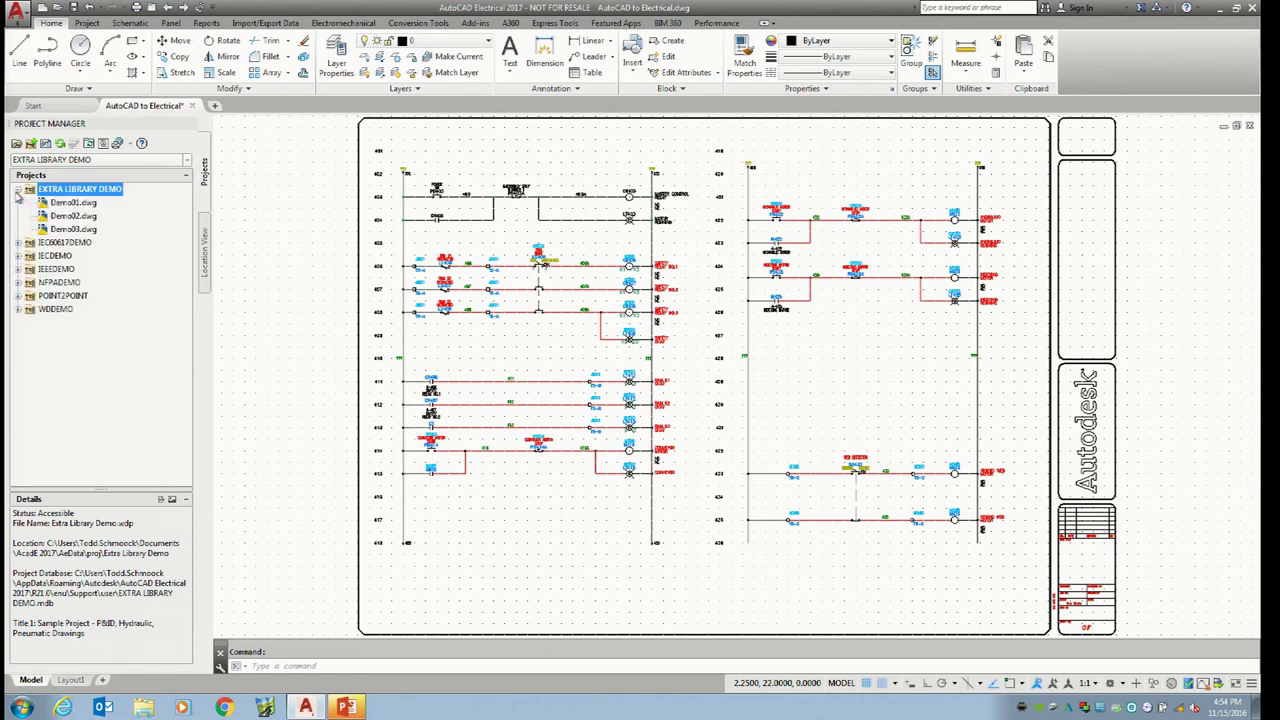
{"action": "left_click", "coordinate": [18, 190]}
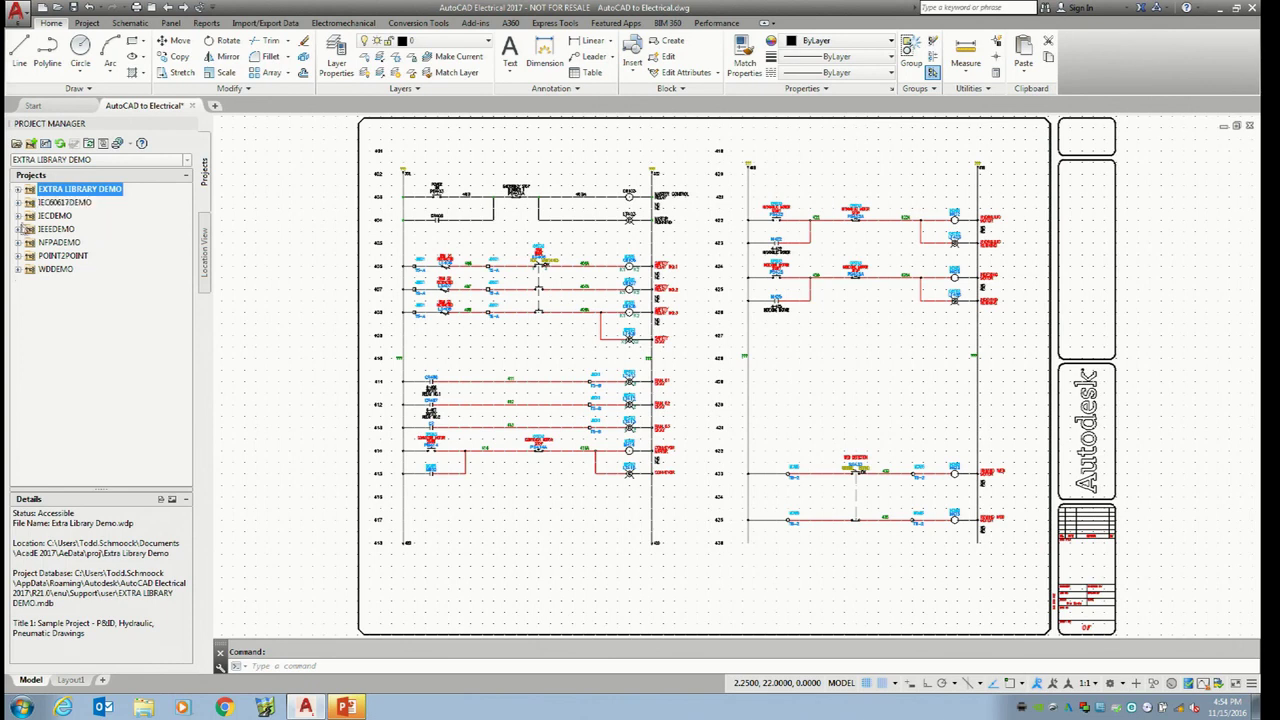
{"action": "left_click", "coordinate": [18, 229]}
{"action": "left_click", "coordinate": [30, 243]}
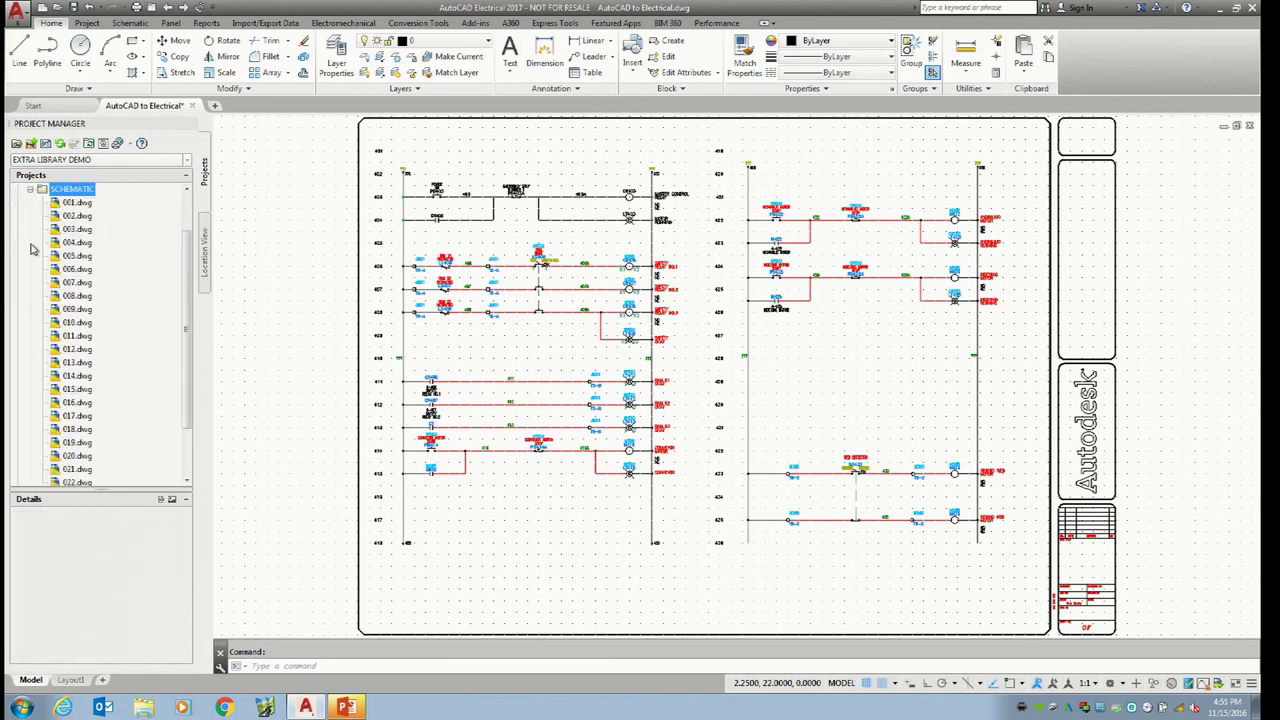
{"action": "left_click", "coordinate": [30, 189]}
{"action": "left_click", "coordinate": [18, 229]}
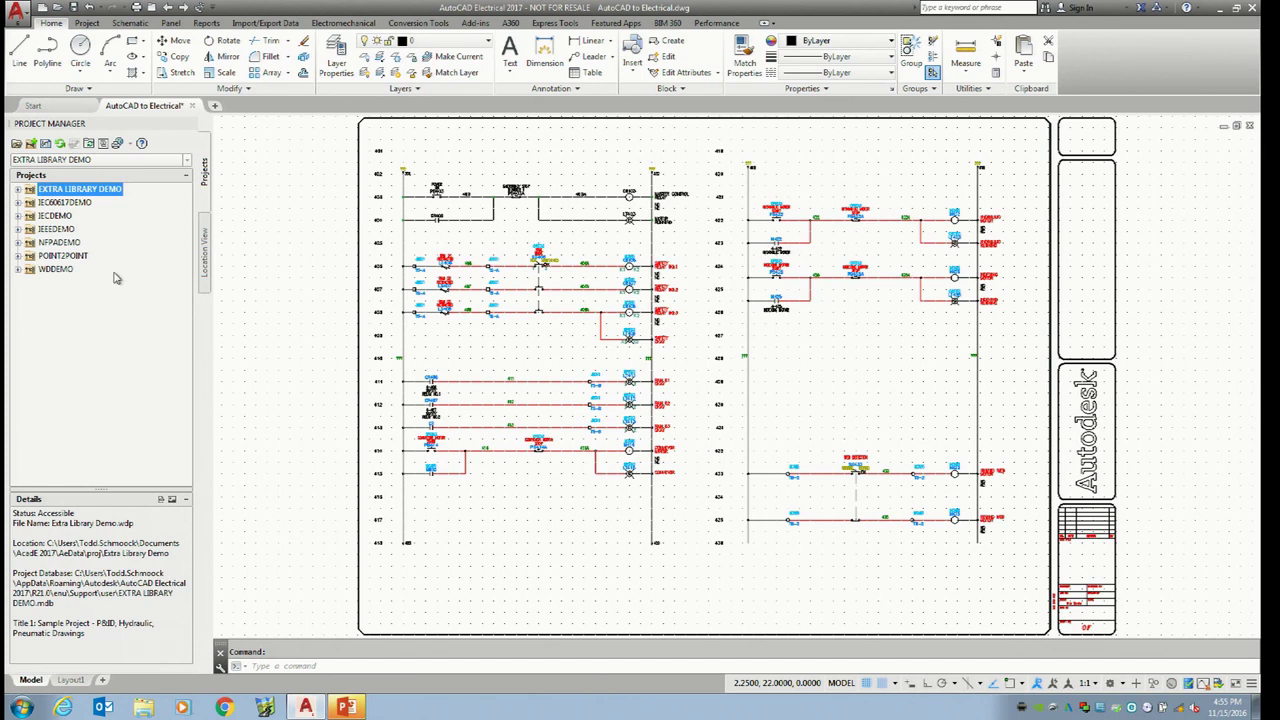
{"action": "left_click", "coordinate": [62, 245]}
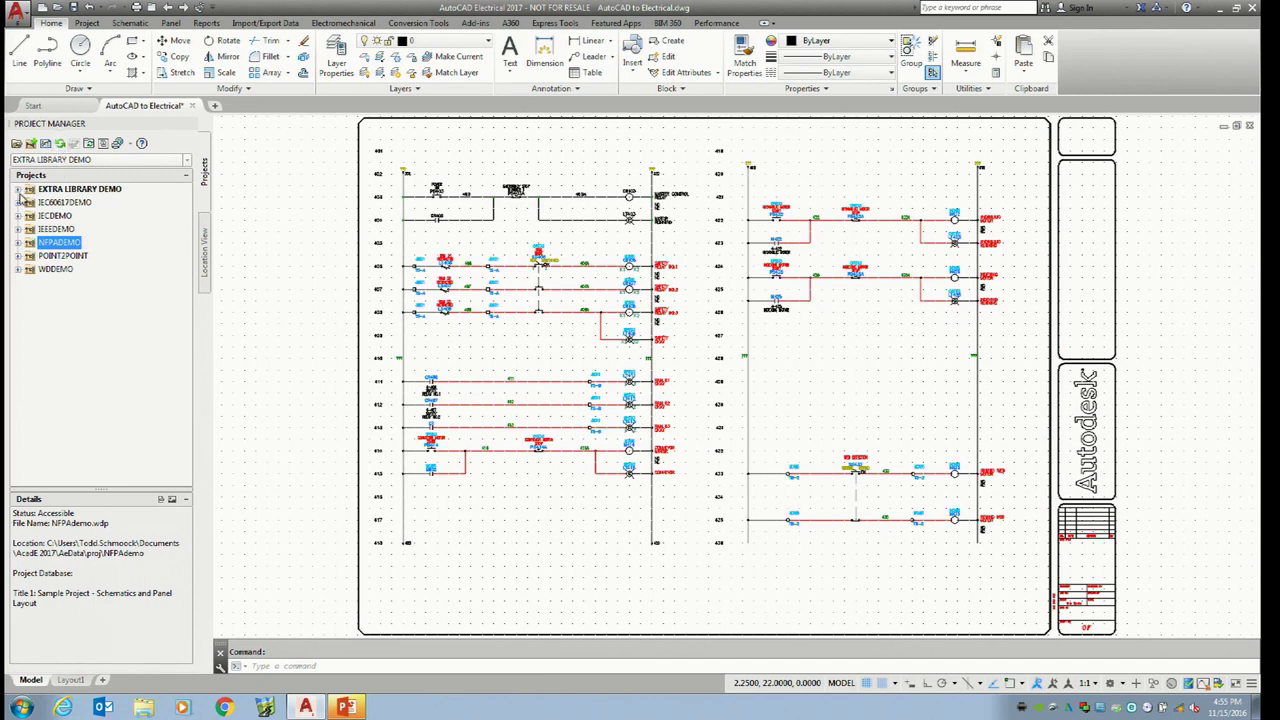
Try setting up a new project named xxx, switching Create Folder with Project Name off and on, and cancel the creation
{"action": "left_click", "coordinate": [31, 144]}
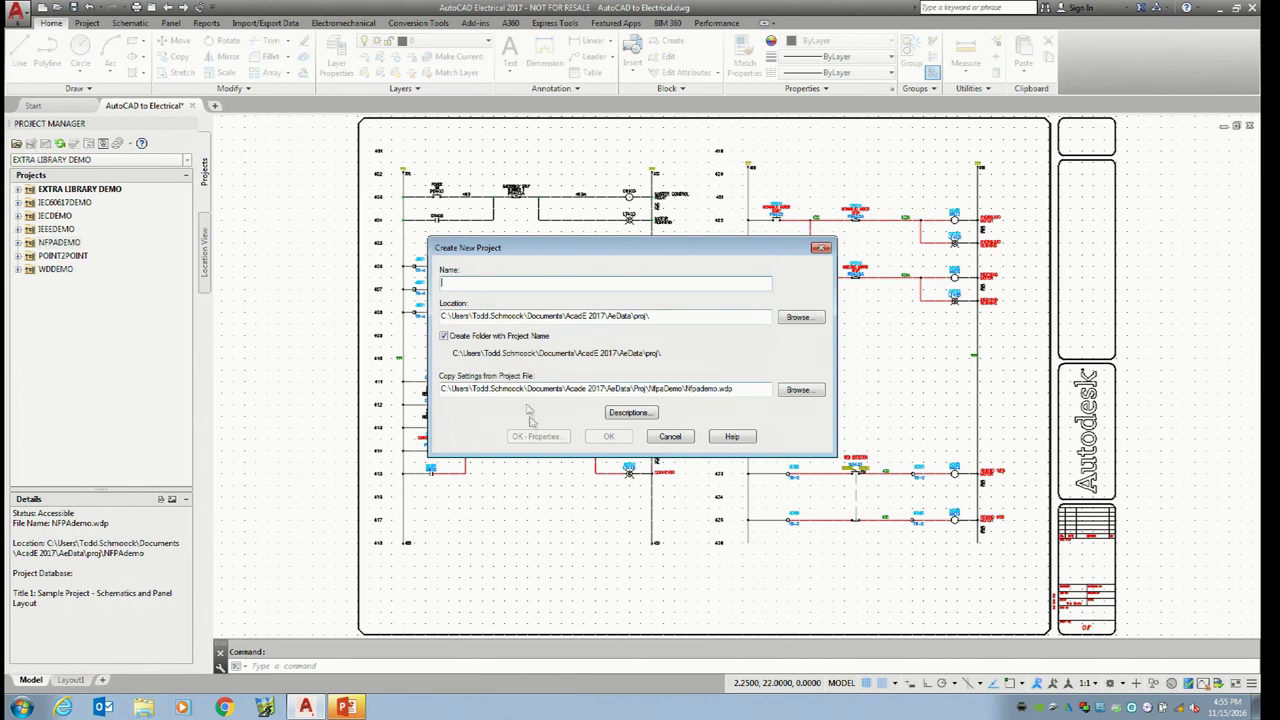
{"action": "left_click", "coordinate": [670, 436]}
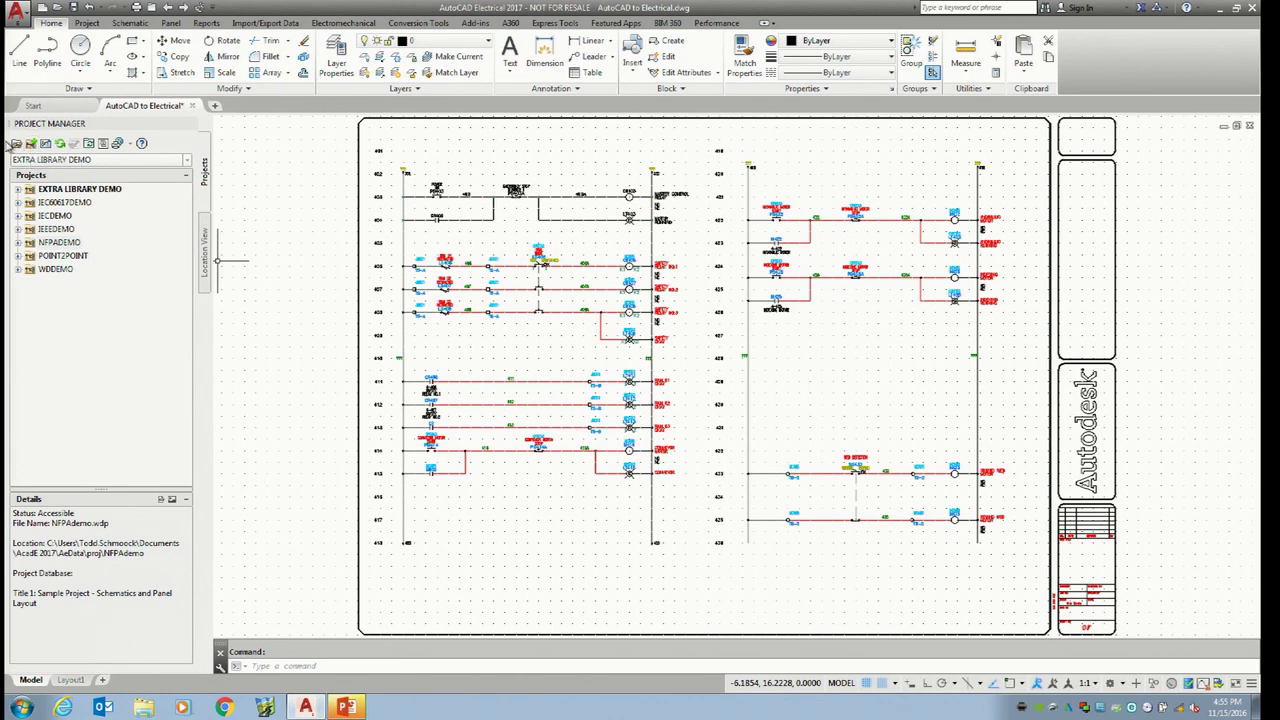
{"action": "left_click", "coordinate": [31, 144]}
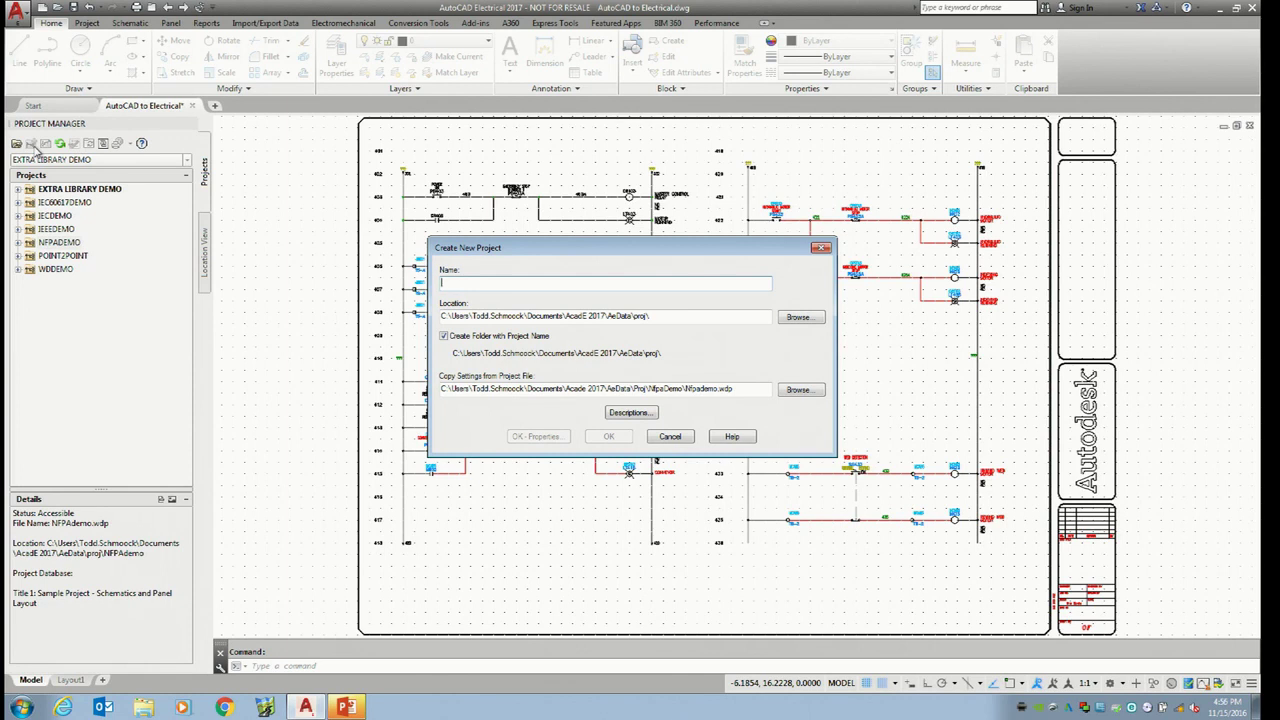
{"action": "type", "text": "xxx"}
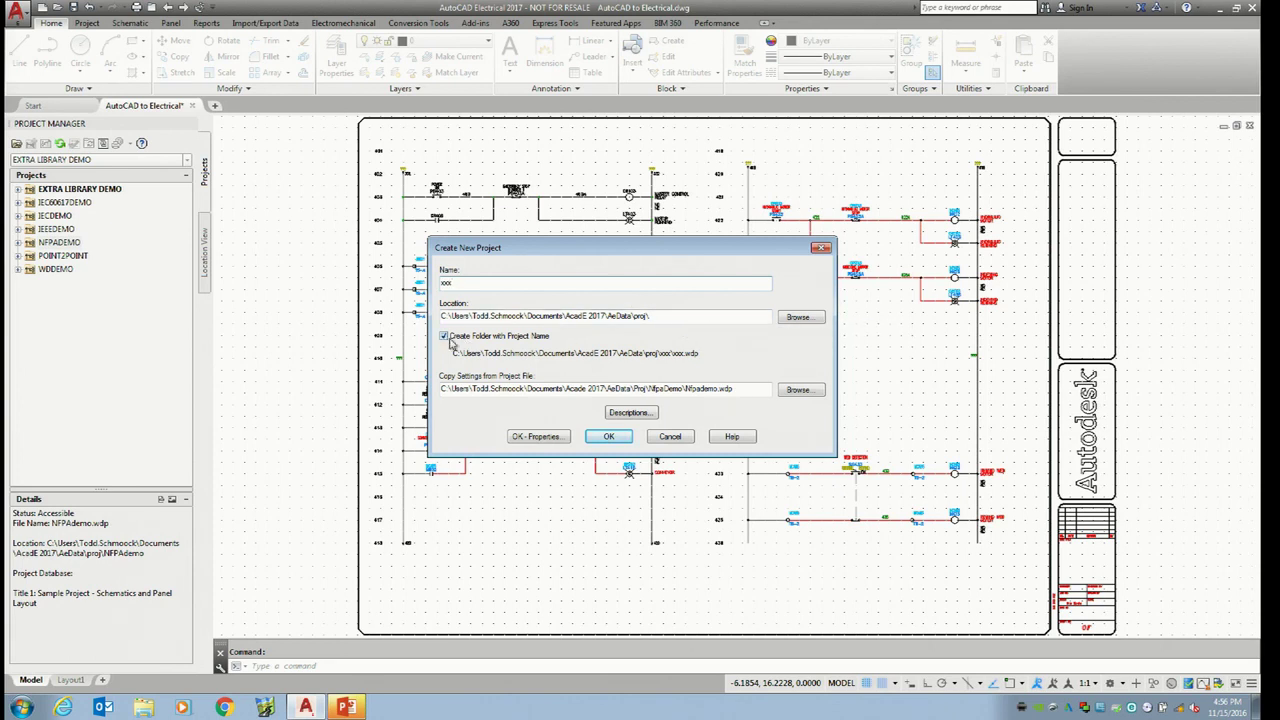
{"action": "left_click", "coordinate": [444, 336]}
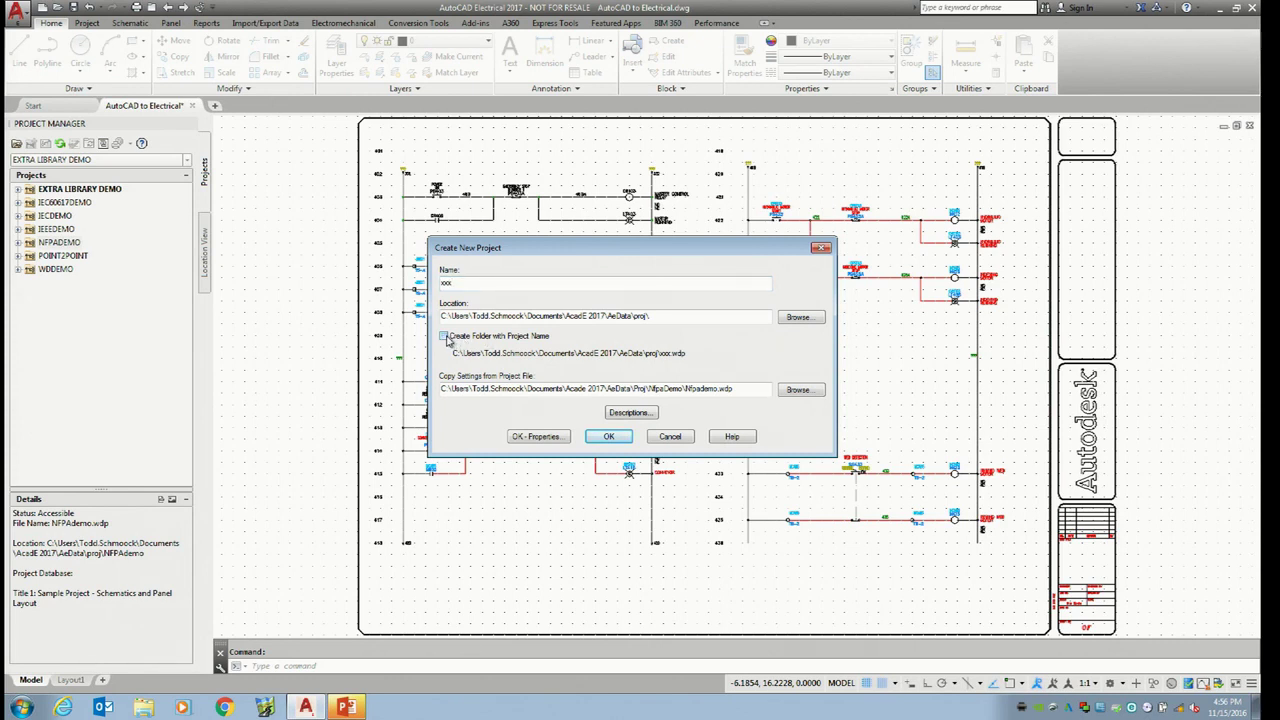
{"action": "left_click", "coordinate": [444, 336]}
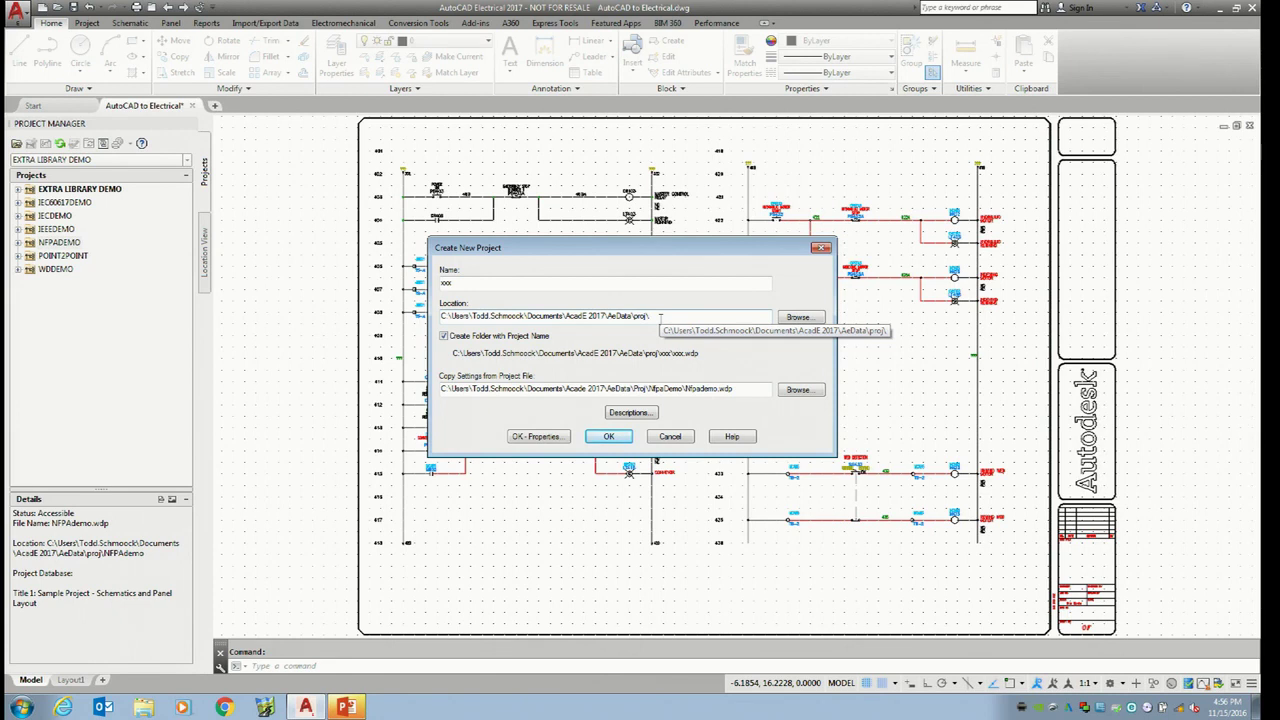
{"action": "left_click_drag", "start_coordinate": [687, 353], "coordinate": [703, 353]}
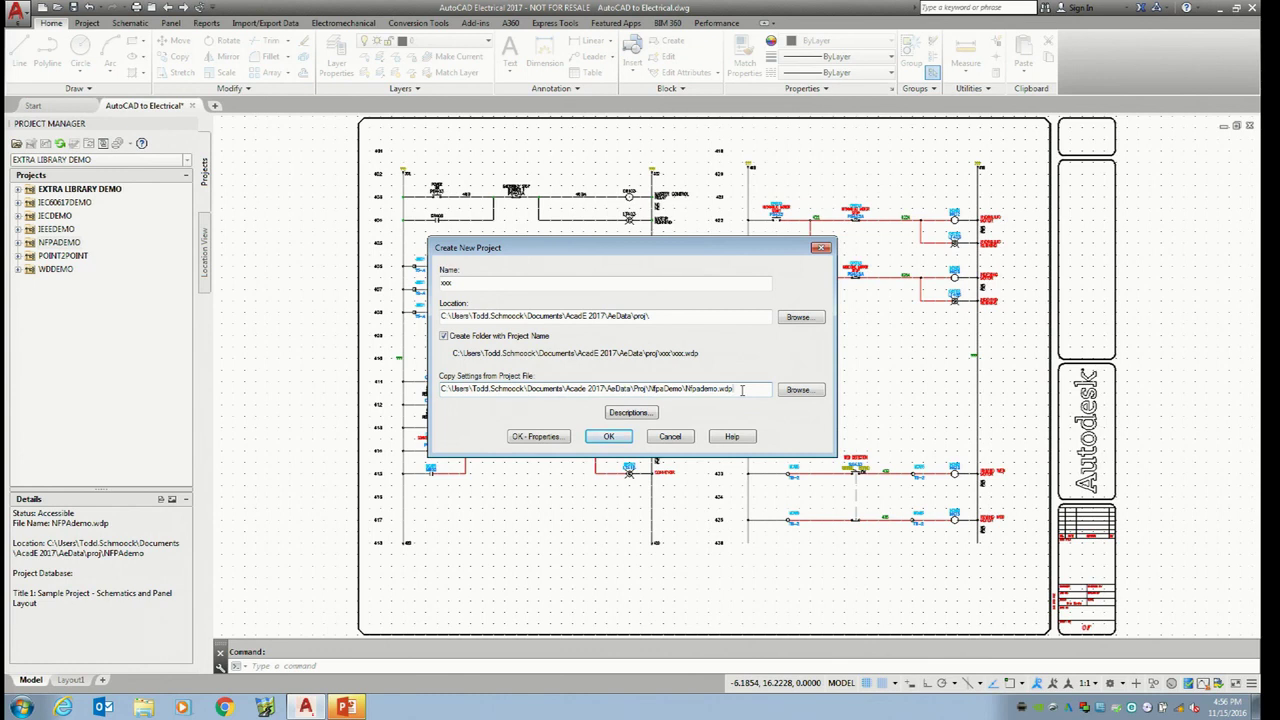
{"action": "left_click", "coordinate": [676, 444]}
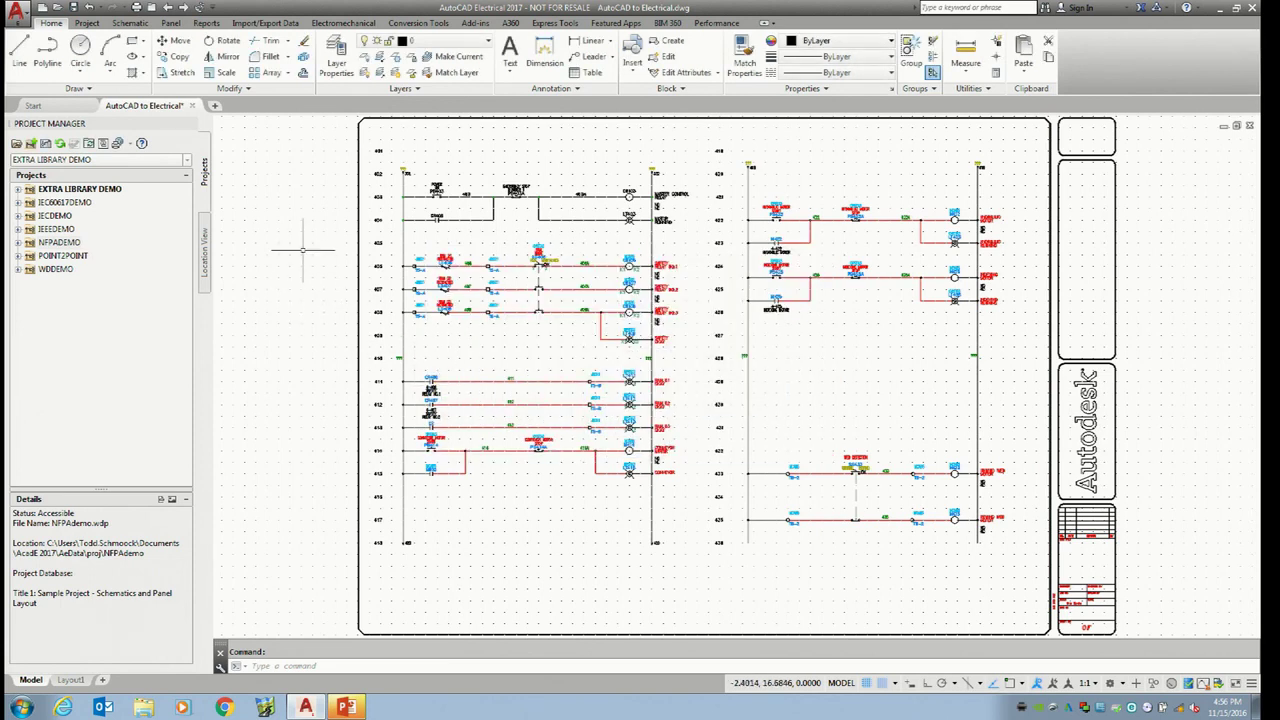
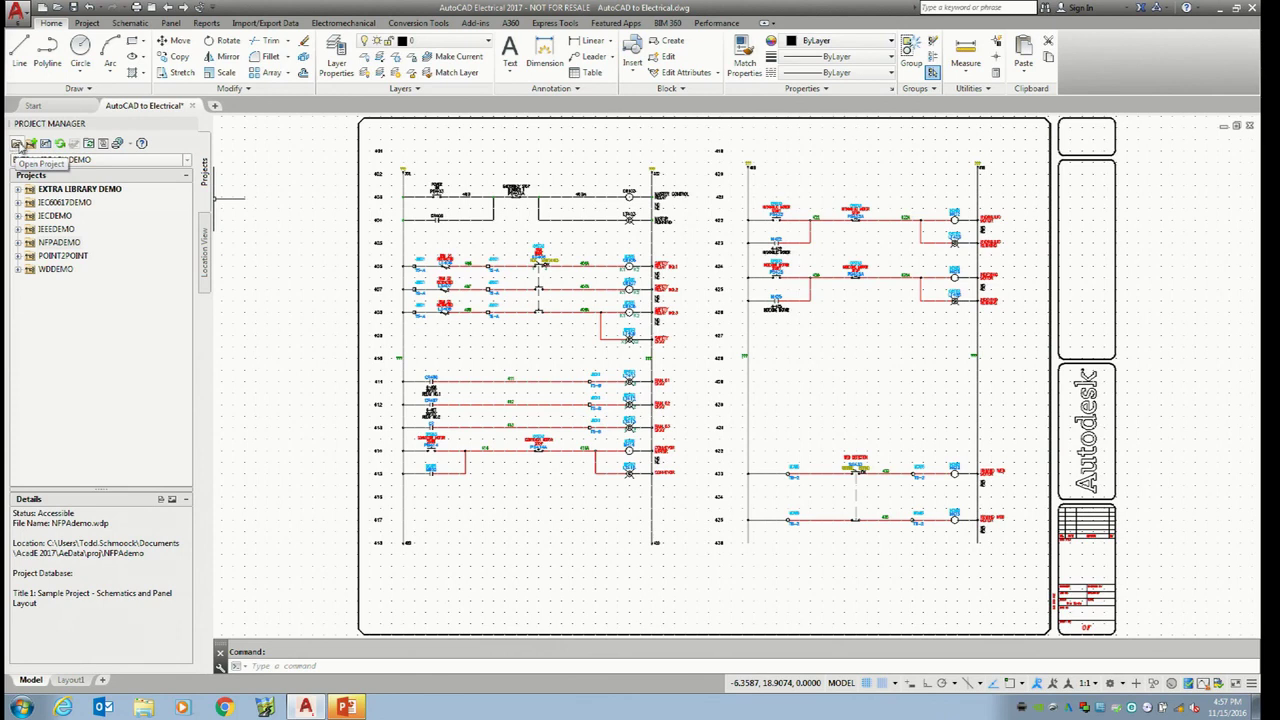
Open the project file AU 2016.wdp from the AU 2016 folder
{"action": "left_click", "coordinate": [18, 144]}
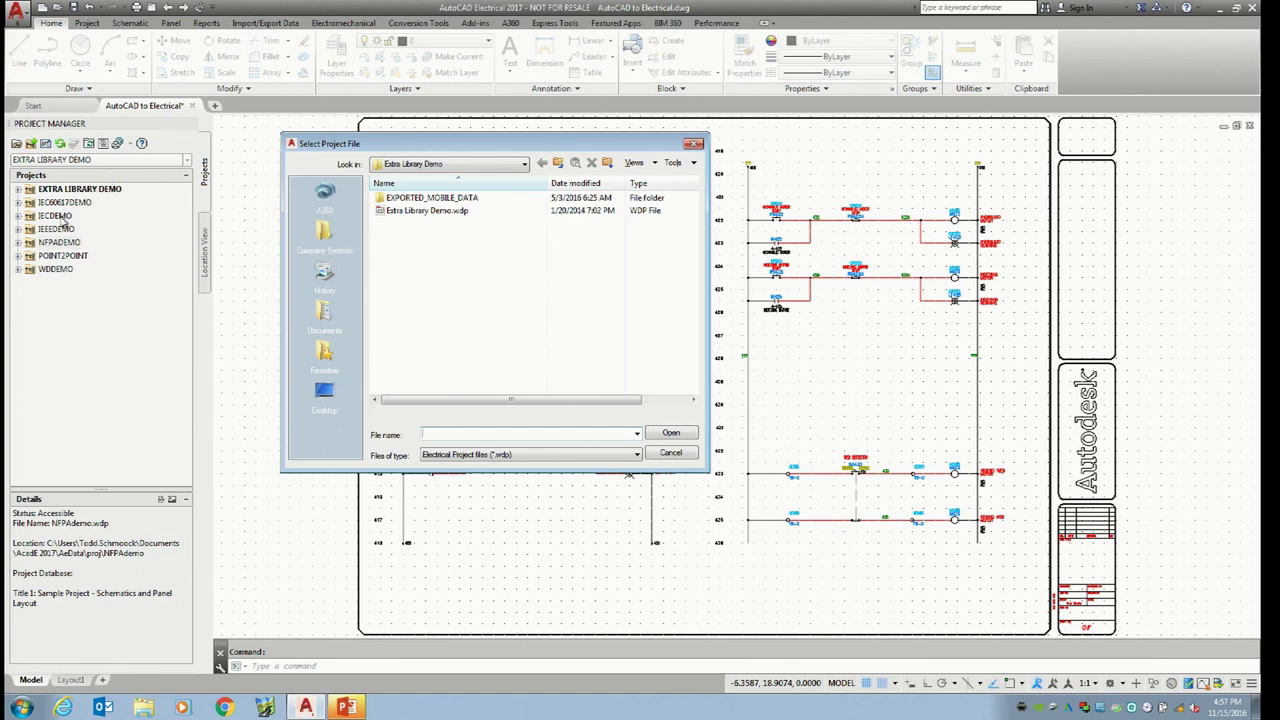
{"action": "left_click", "coordinate": [558, 164]}
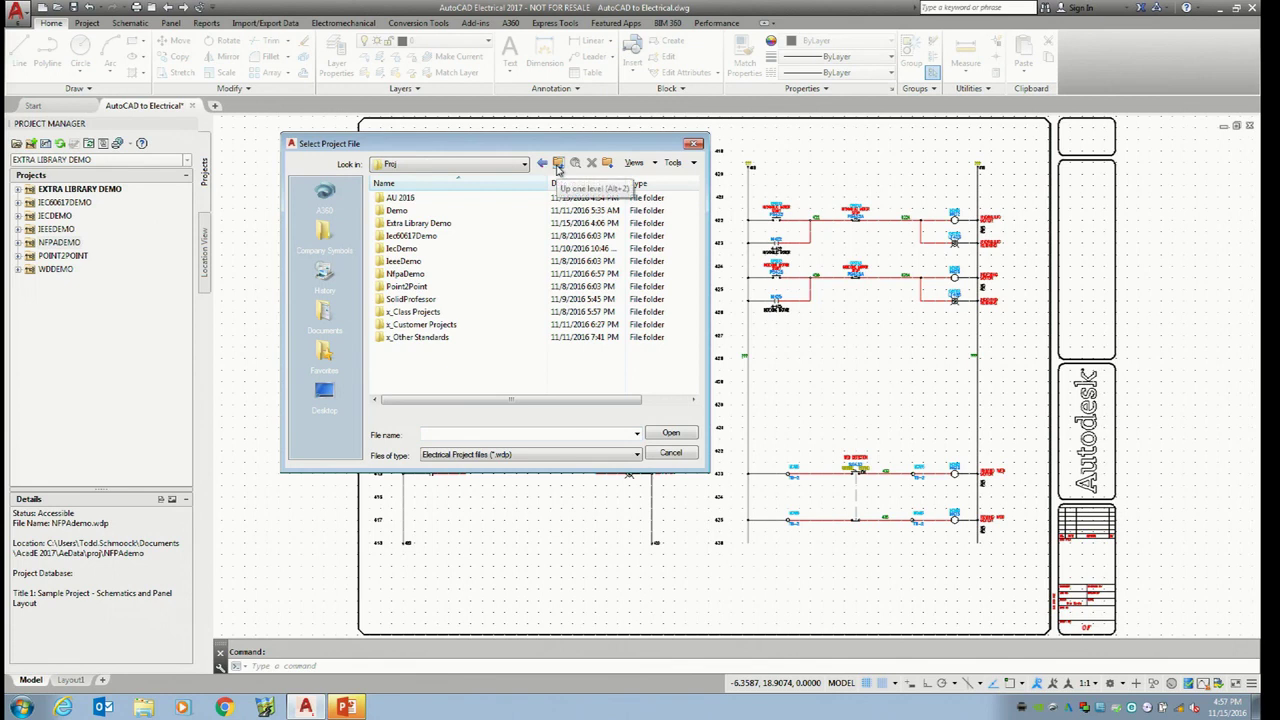
{"action": "double_click", "coordinate": [389, 200]}
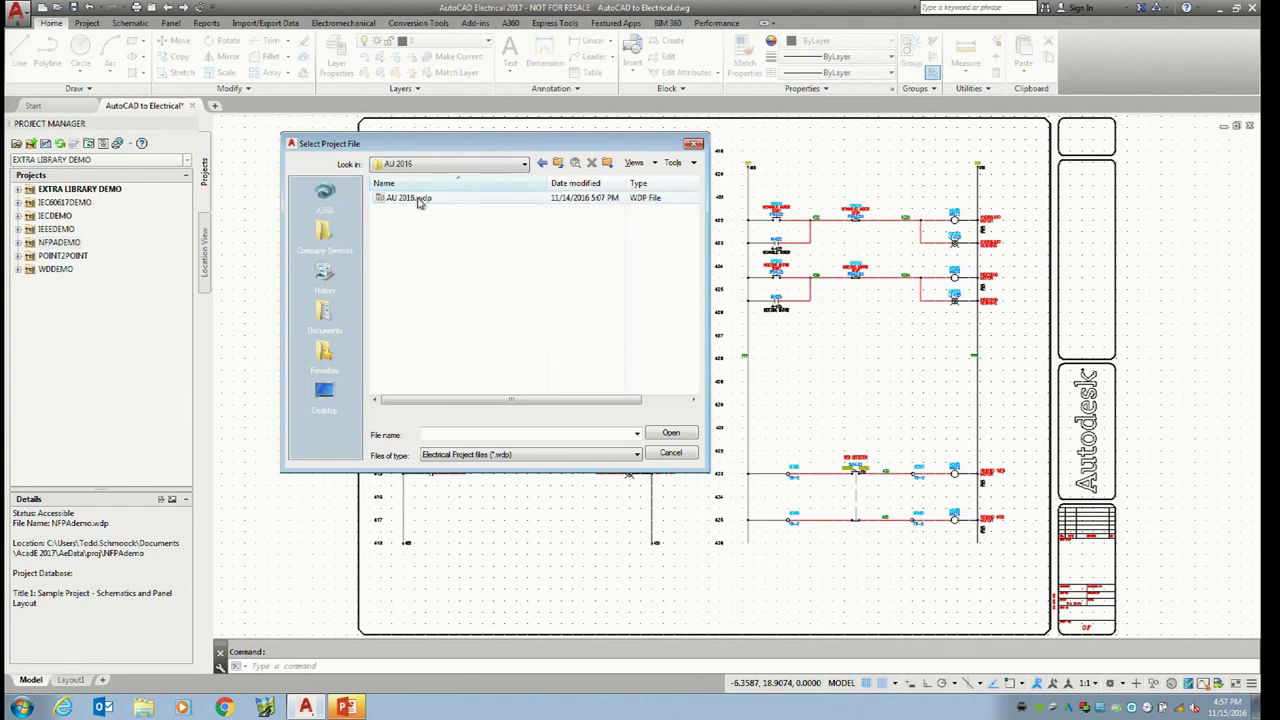
{"action": "left_click", "coordinate": [419, 200]}
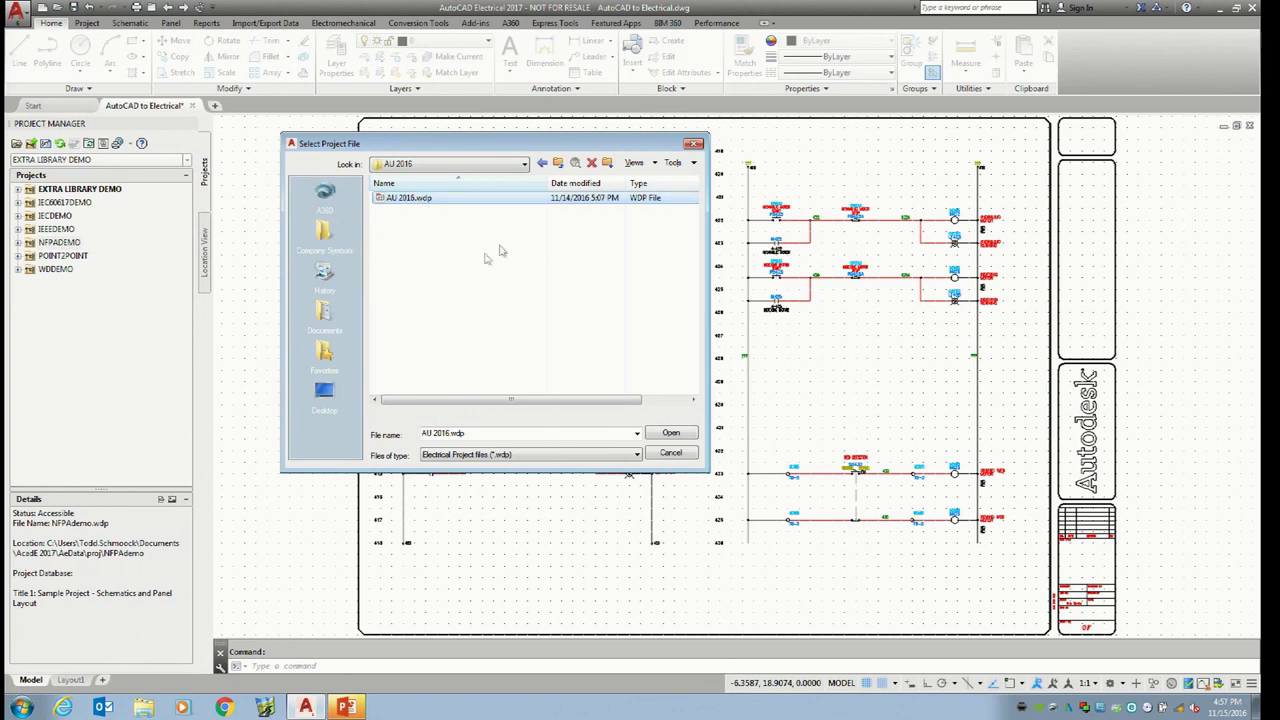
{"action": "left_click", "coordinate": [672, 433]}
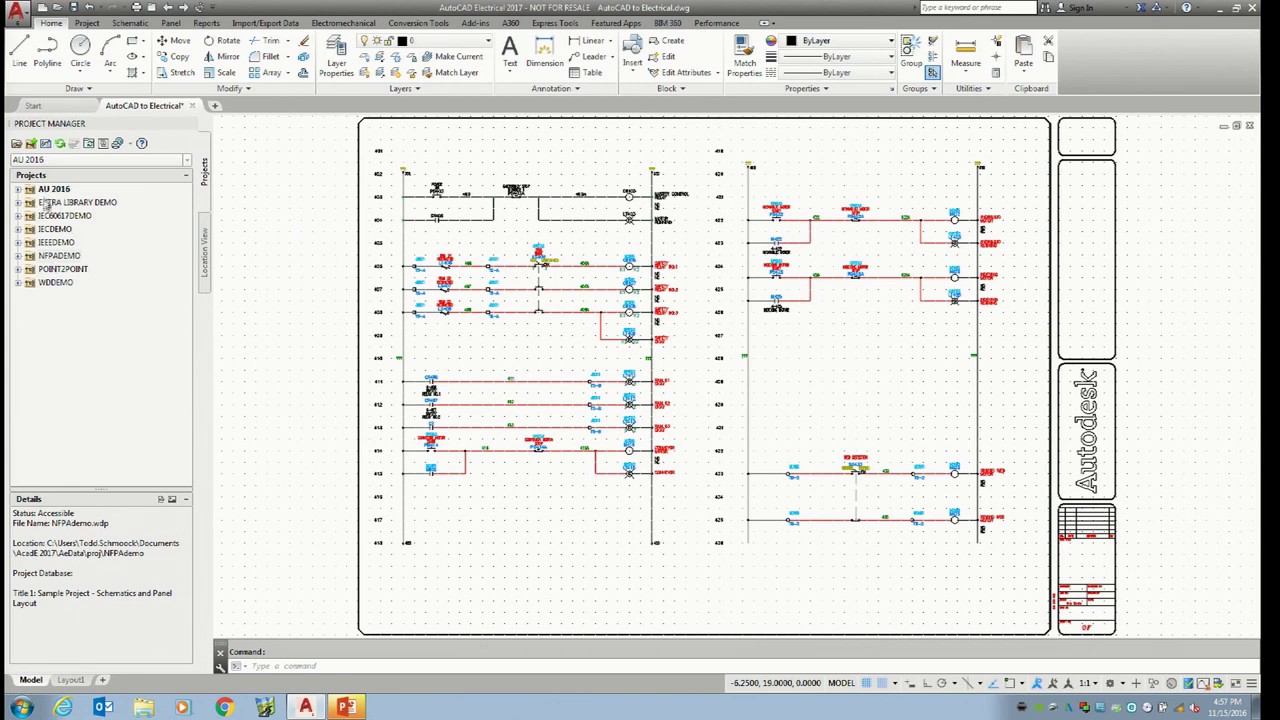
Activate the WDDEMO project and switch the active project back to AU 2016
{"action": "right_click", "coordinate": [68, 287]}
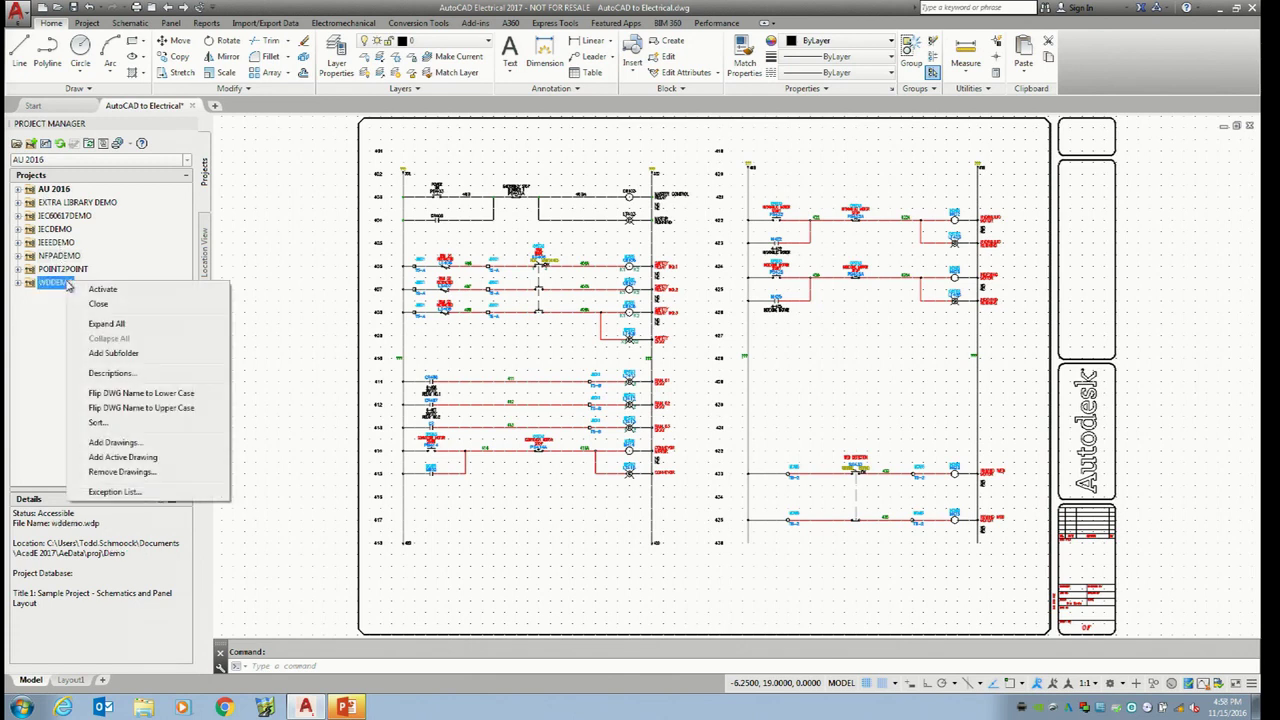
{"action": "left_click", "coordinate": [80, 291]}
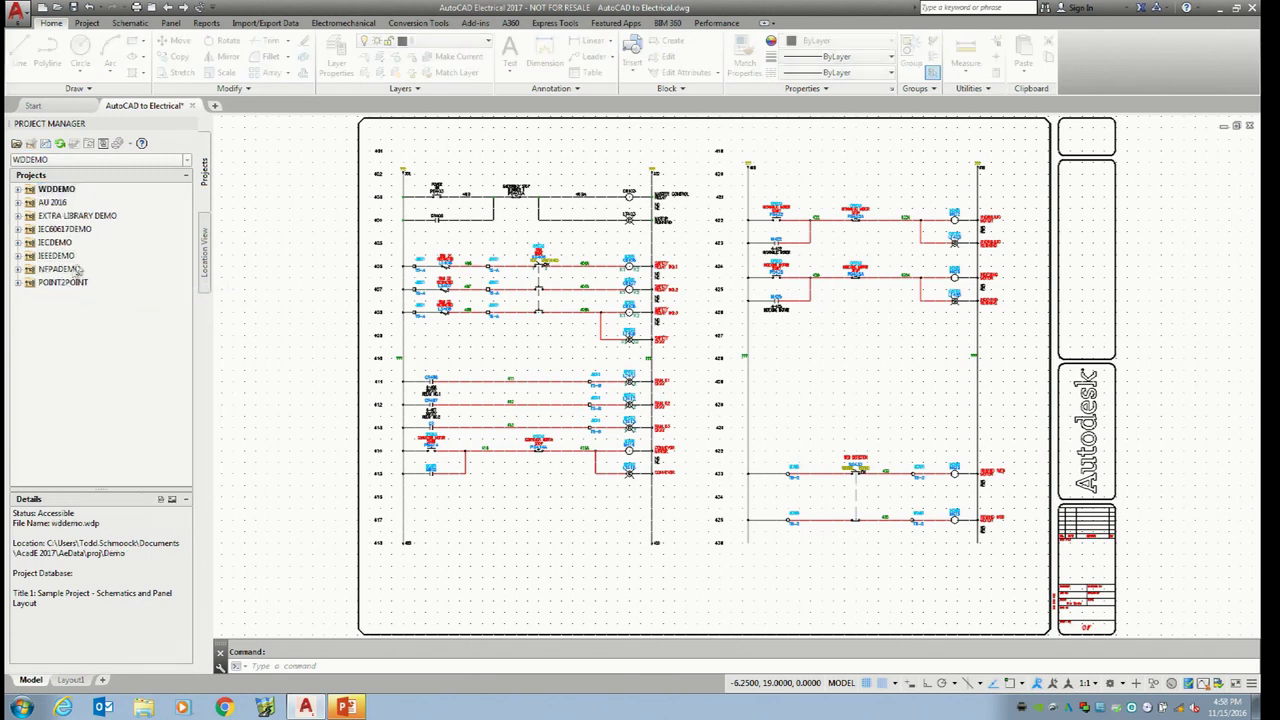
{"action": "right_click", "coordinate": [53, 203]}
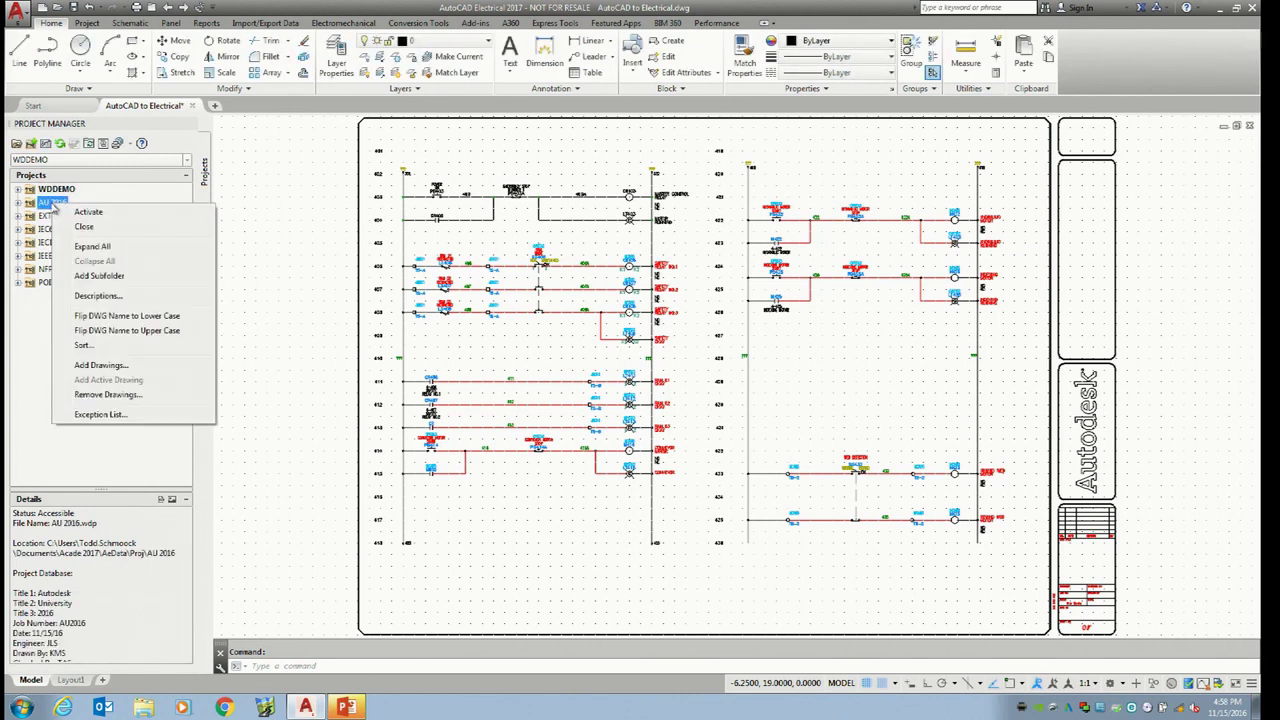
{"action": "left_click", "coordinate": [84, 212]}
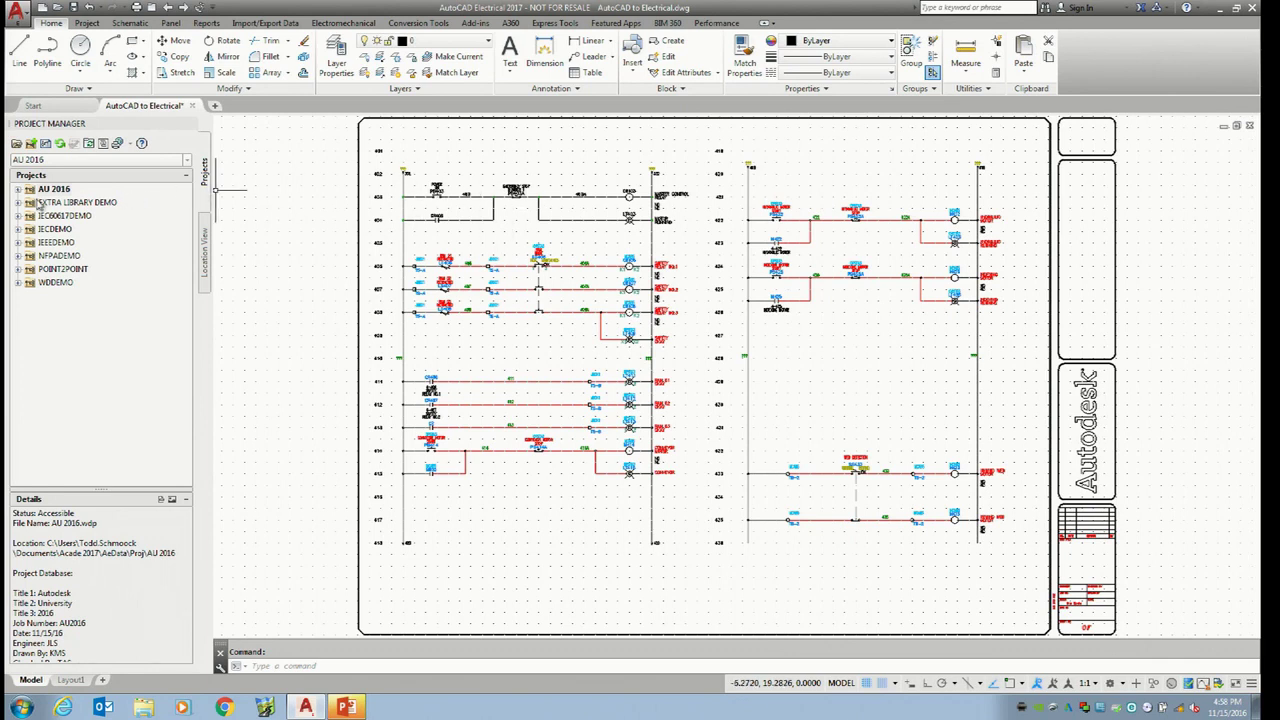
List the drawings in the AU 2016 project and view its Add Drawings file selection without adding any file
{"action": "left_click", "coordinate": [18, 189]}
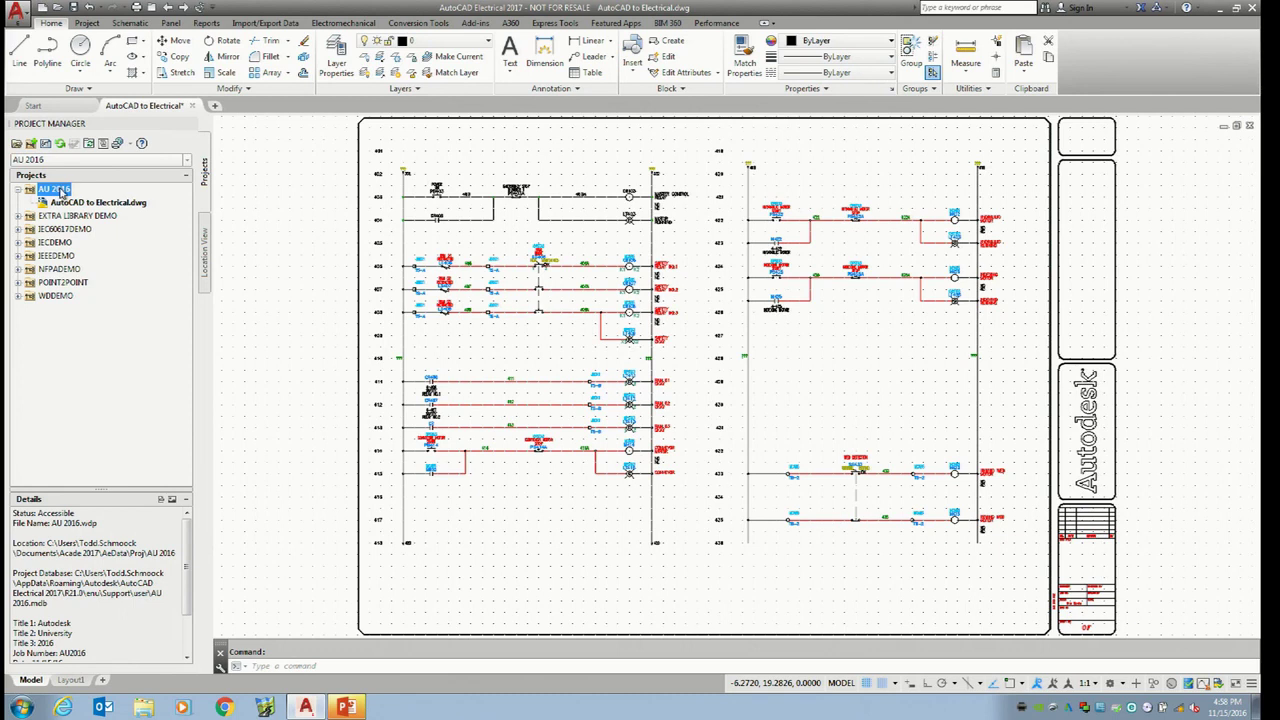
{"action": "right_click", "coordinate": [61, 193]}
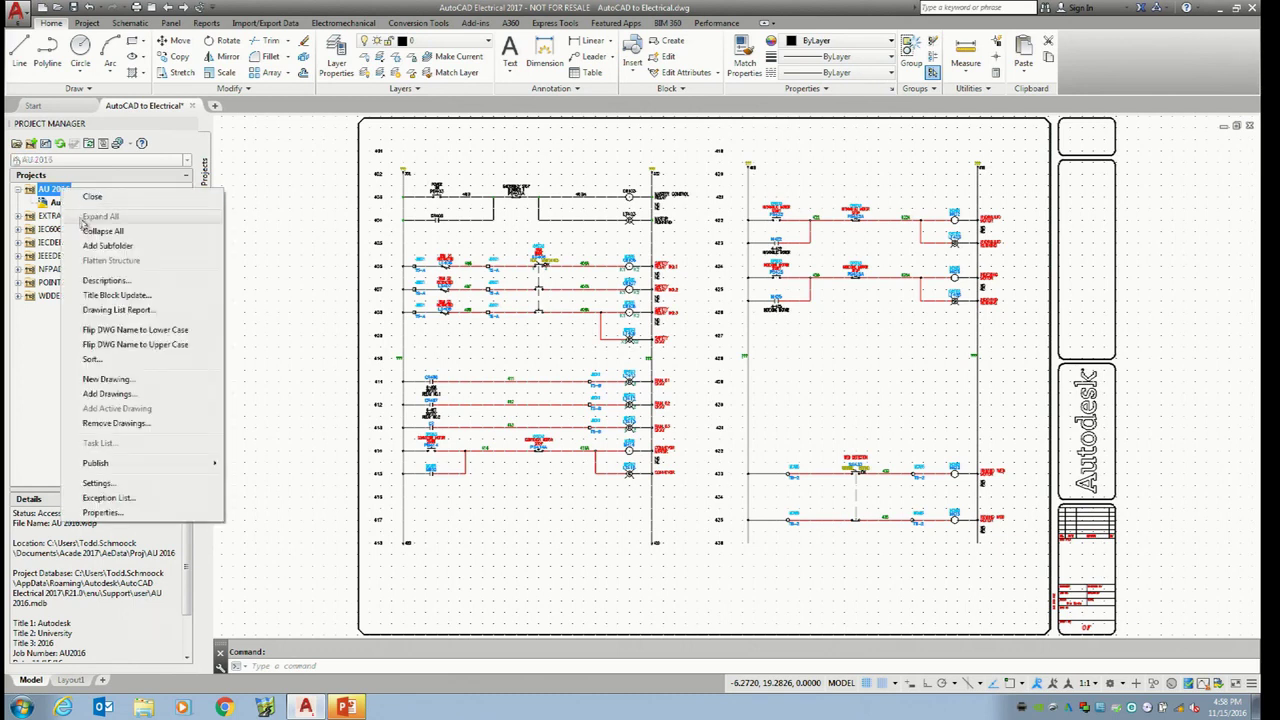
{"action": "left_click", "coordinate": [124, 394]}
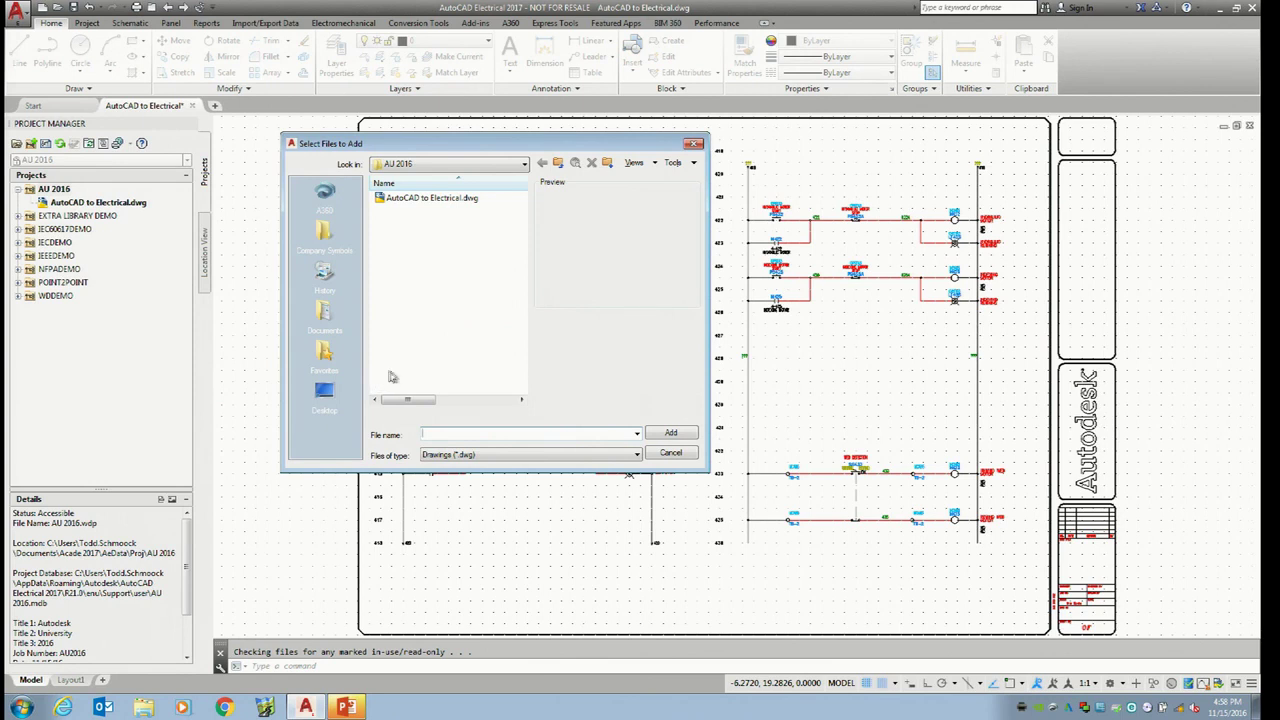
{"action": "left_click", "coordinate": [692, 146]}
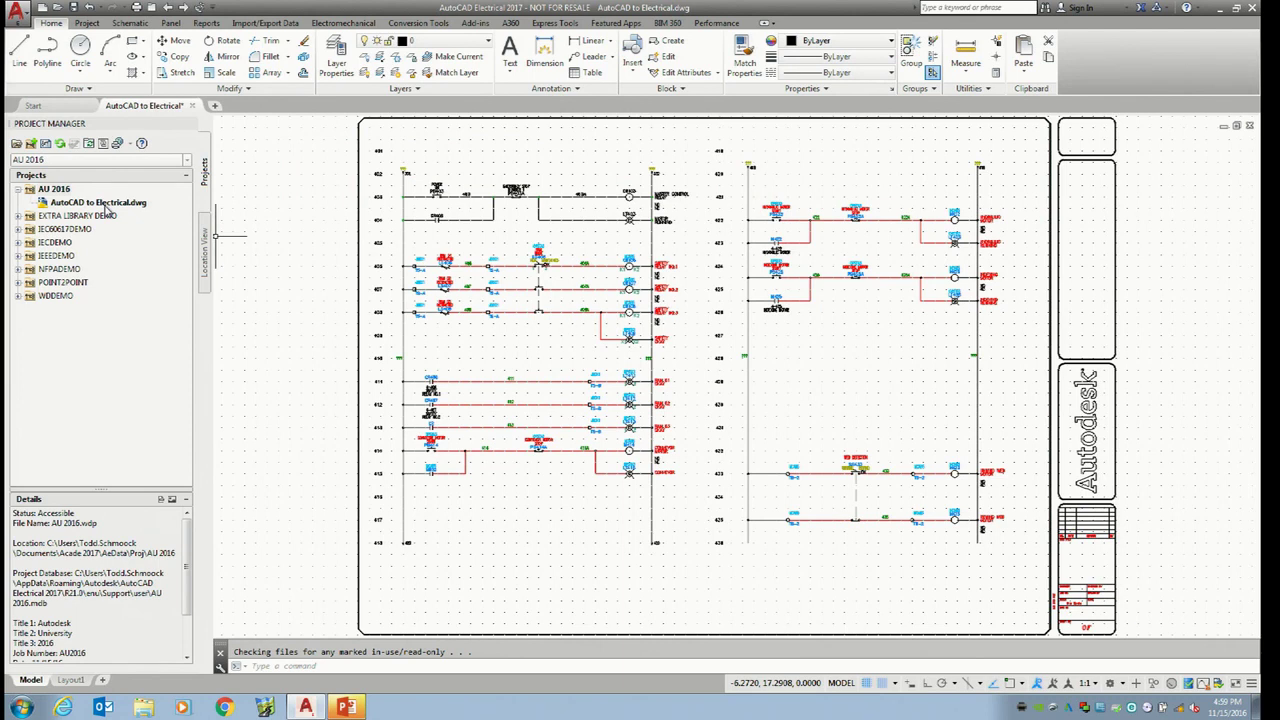
View the drawings listed in the EXTRA LIBRARY DEMO project and the file details of AutoCAD to Electrical.dwg in AU 2016
{"action": "left_click", "coordinate": [18, 216]}
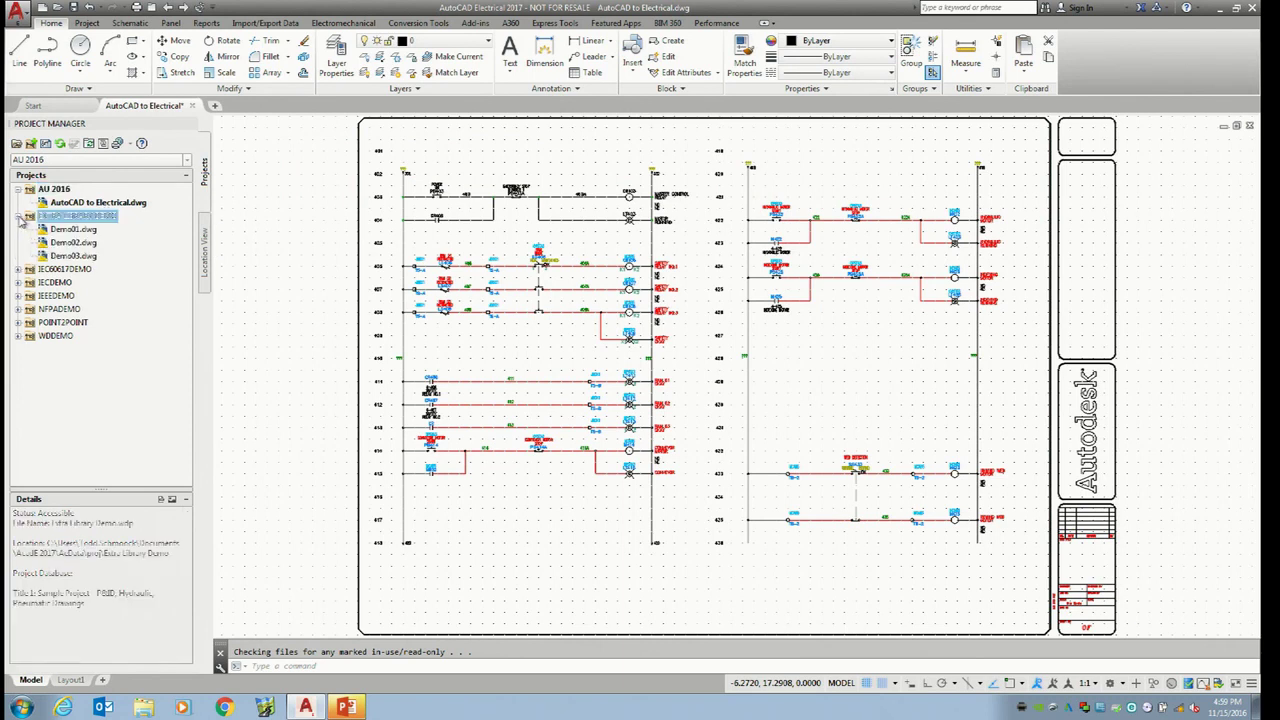
{"action": "left_click", "coordinate": [19, 218]}
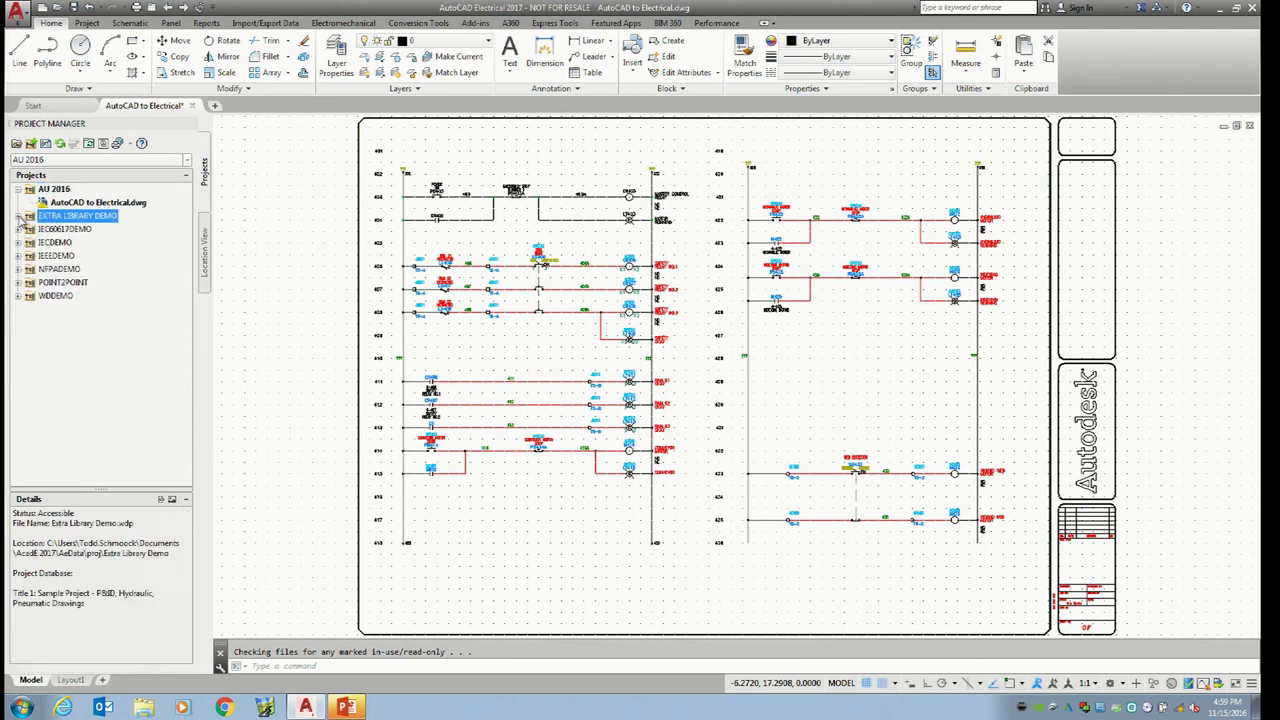
{"action": "left_click", "coordinate": [73, 203]}
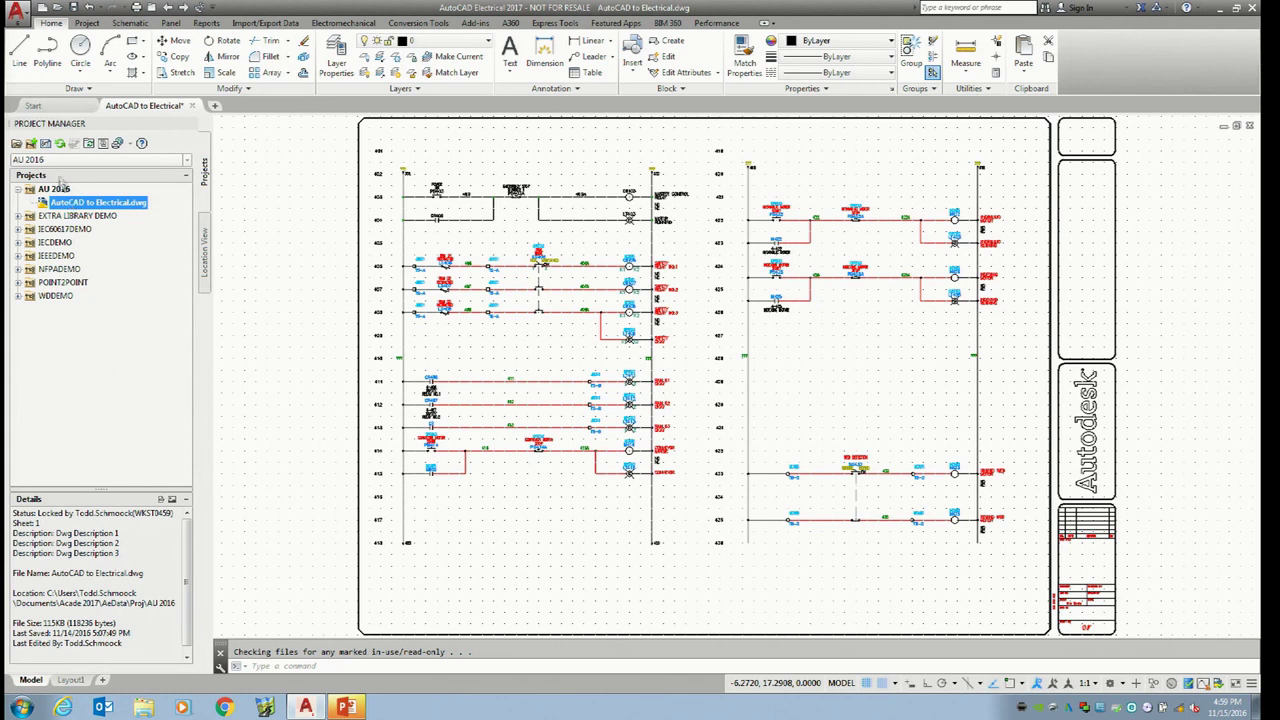
{"action": "left_click", "coordinate": [31, 143]}
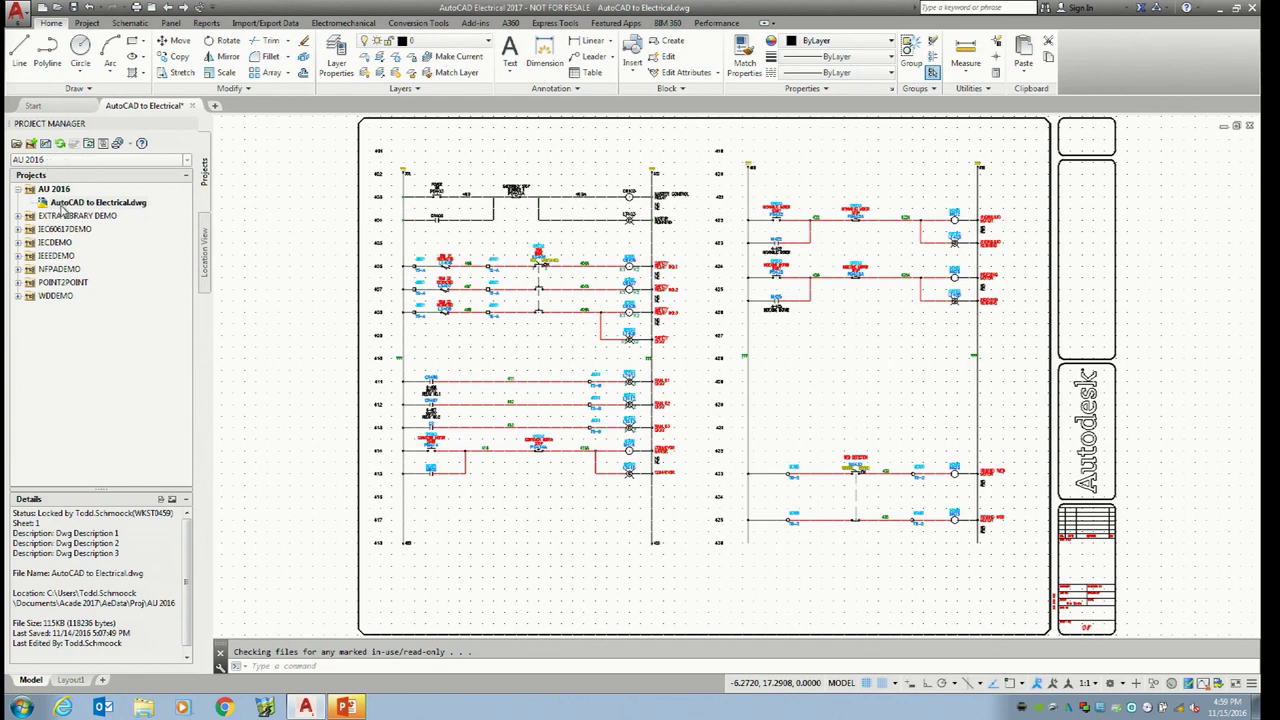
Open the AU 2016 project properties and examine its schematic library paths, including the NFPA library path
{"action": "right_click", "coordinate": [58, 190]}
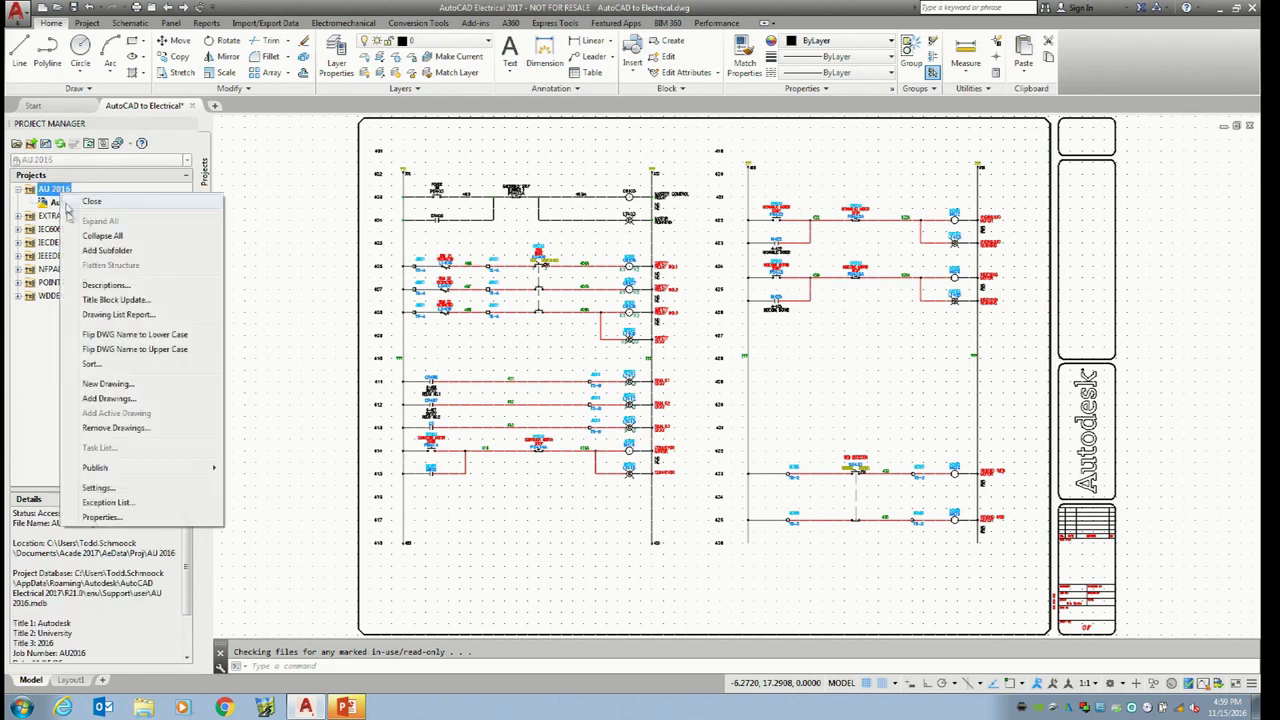
{"action": "left_click", "coordinate": [100, 517]}
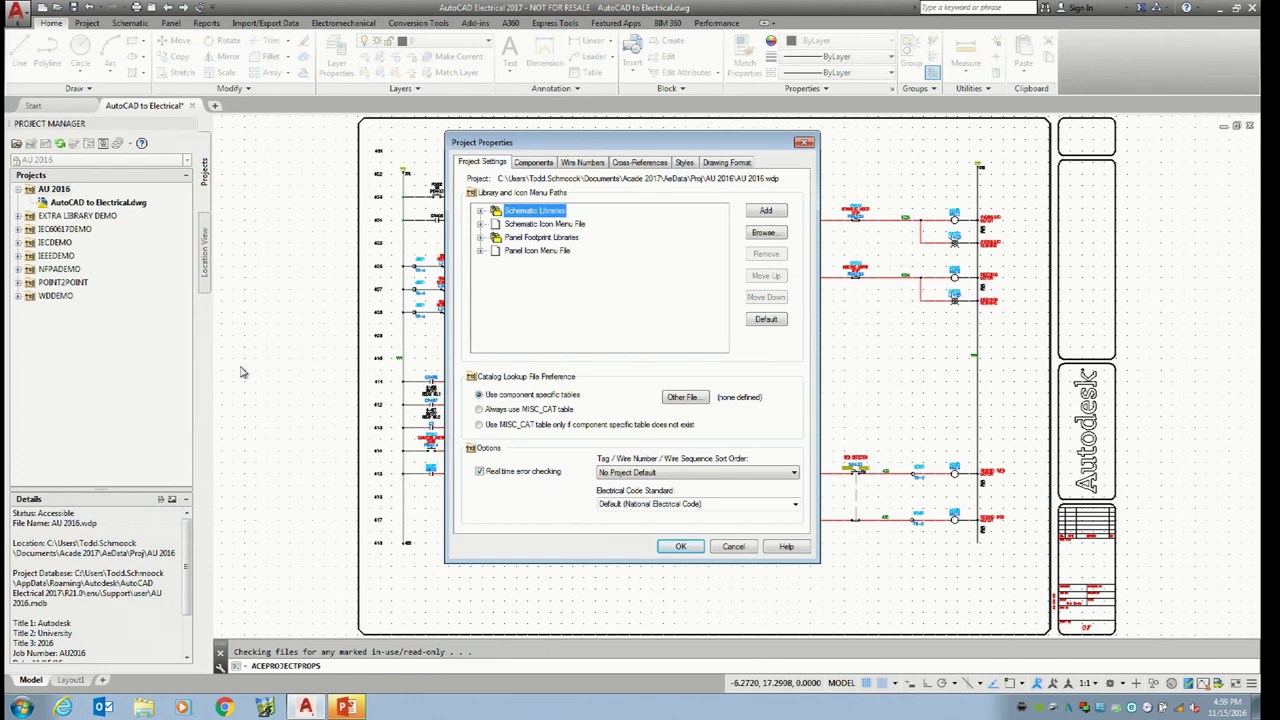
{"action": "left_click", "coordinate": [481, 211]}
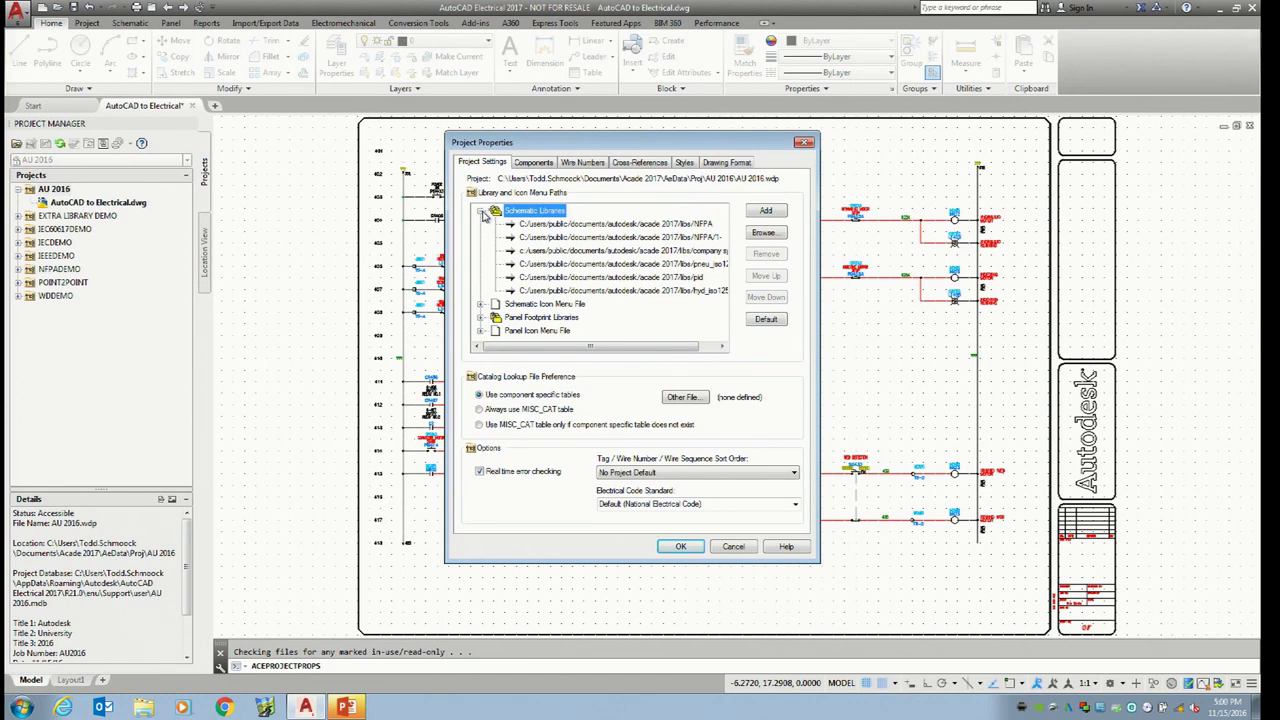
{"action": "left_click", "coordinate": [700, 226]}
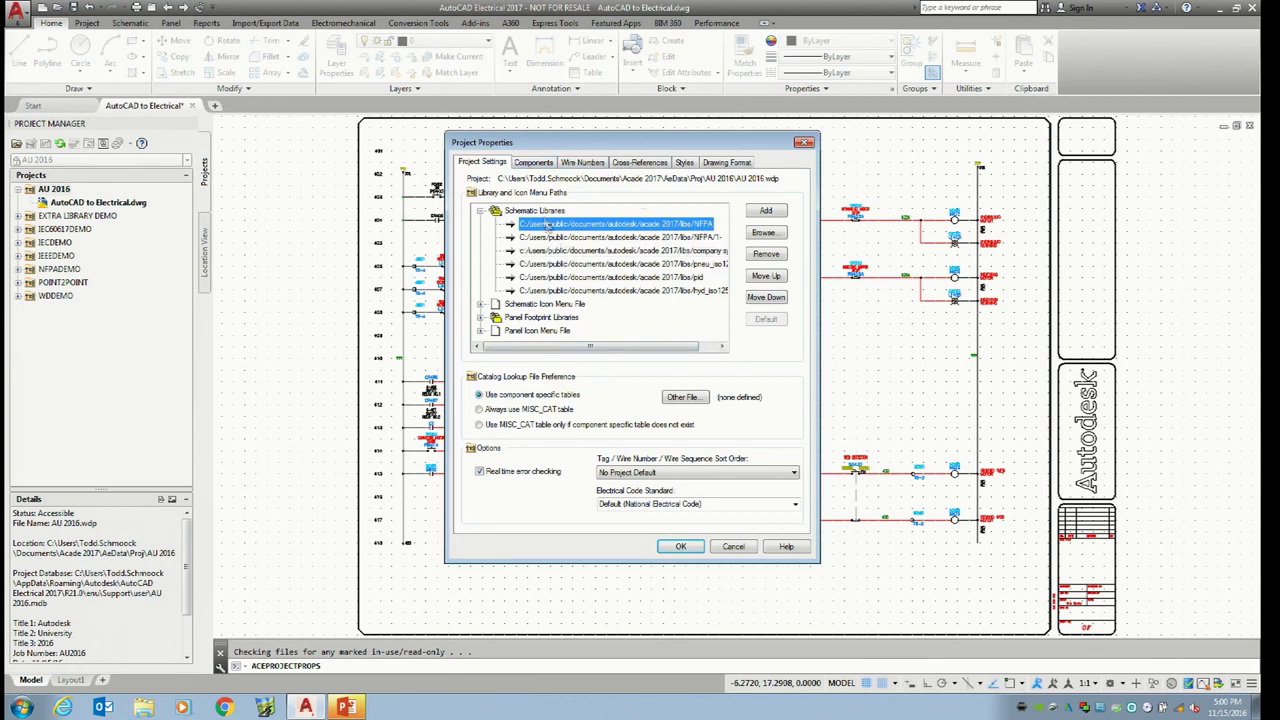
Review the project's component tag, wire number and cross-reference settings, moving the Project Properties dialog off the ladder drawing
{"action": "left_click", "coordinate": [535, 165]}
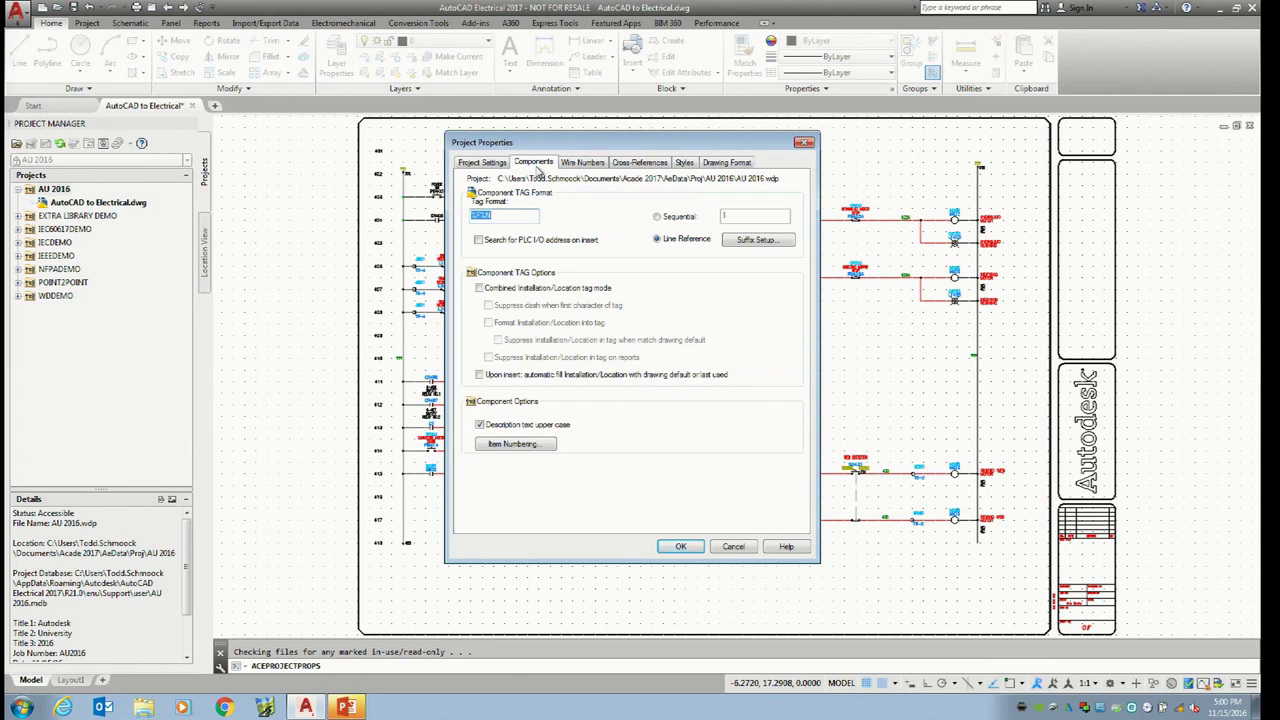
{"action": "left_click", "coordinate": [514, 216]}
{"action": "left_click_drag", "start_coordinate": [680, 142], "coordinate": [345, 112]}
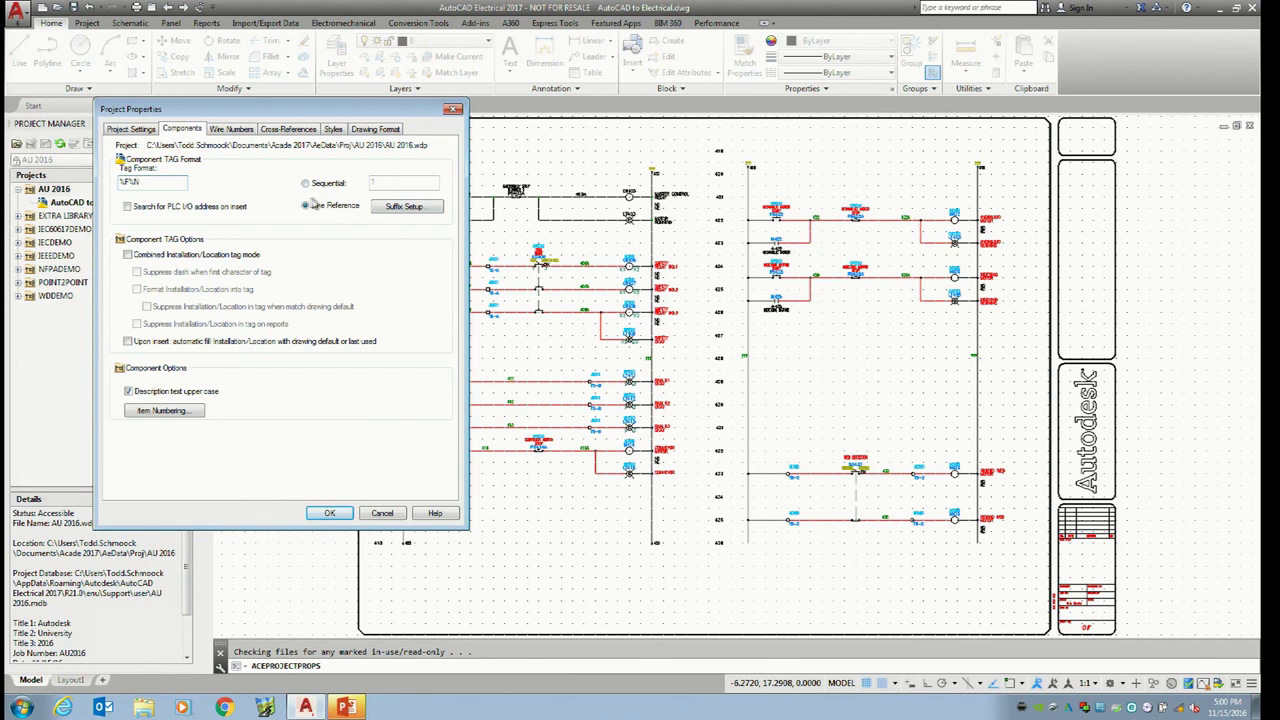
{"action": "left_click", "coordinate": [229, 131]}
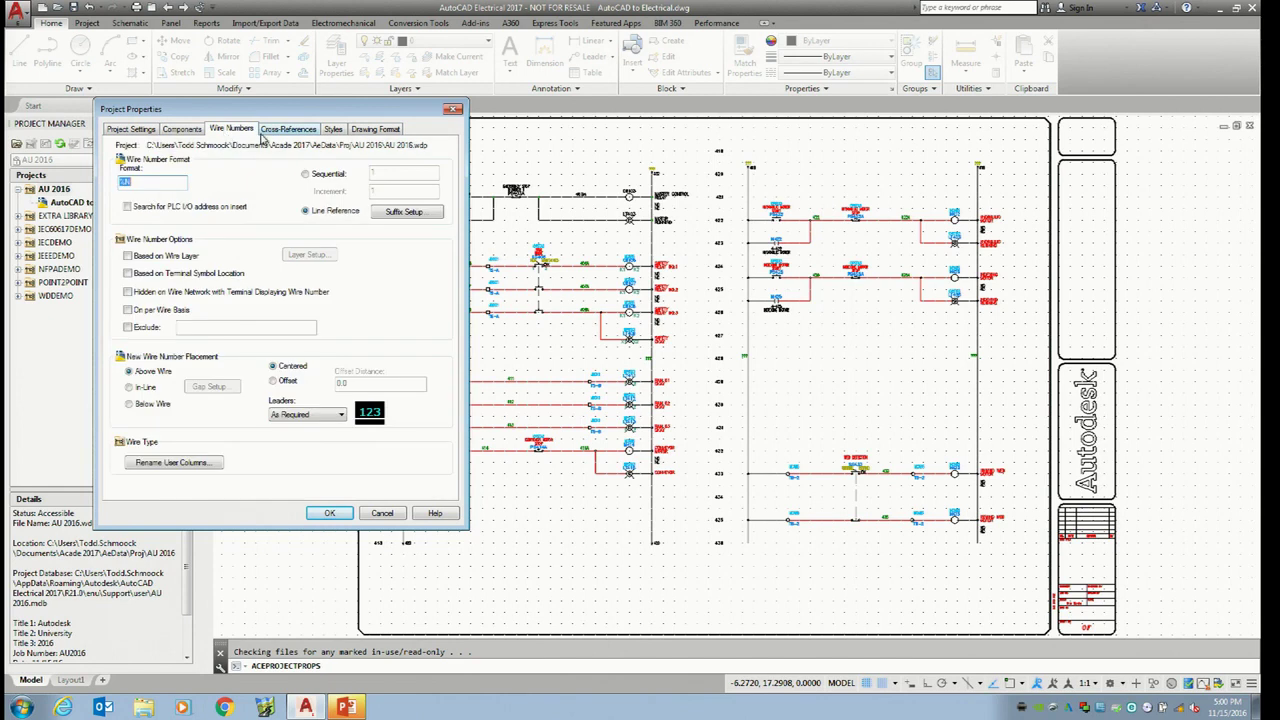
{"action": "left_click", "coordinate": [290, 130]}
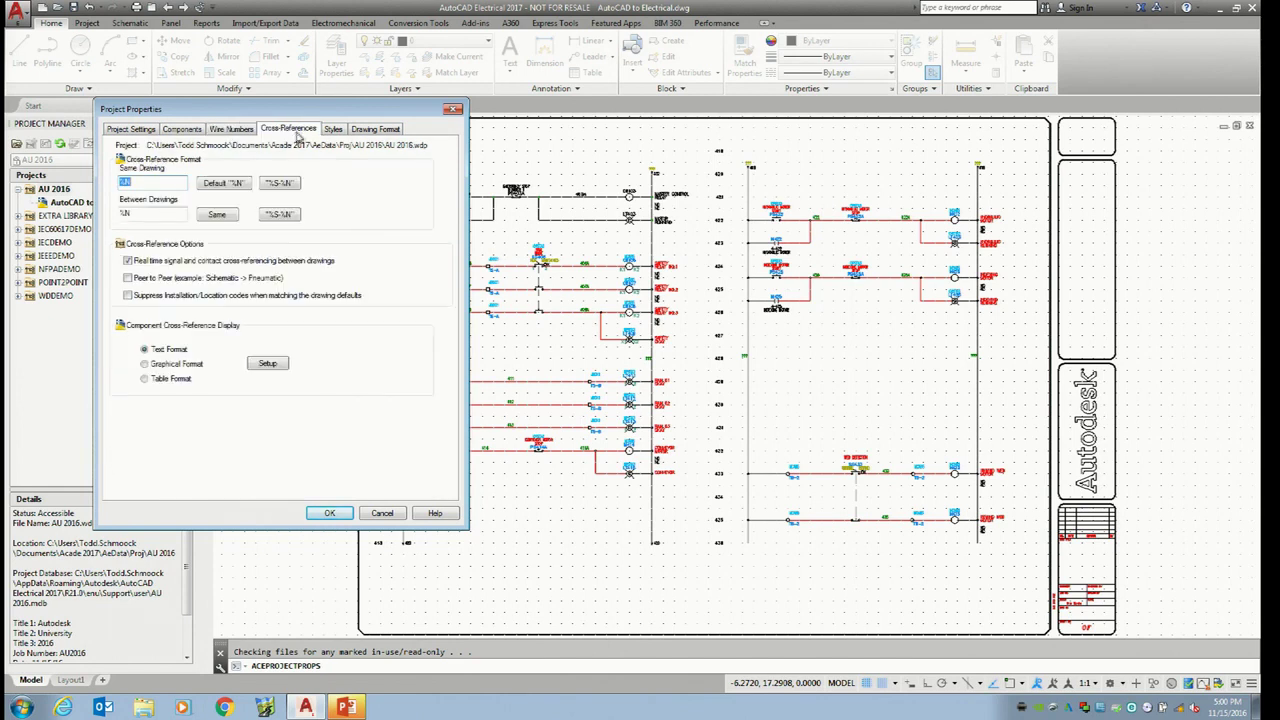
Review the project's styles and drawing format settings, including the default ladder width, and cancel the project properties
{"action": "left_click", "coordinate": [333, 130]}
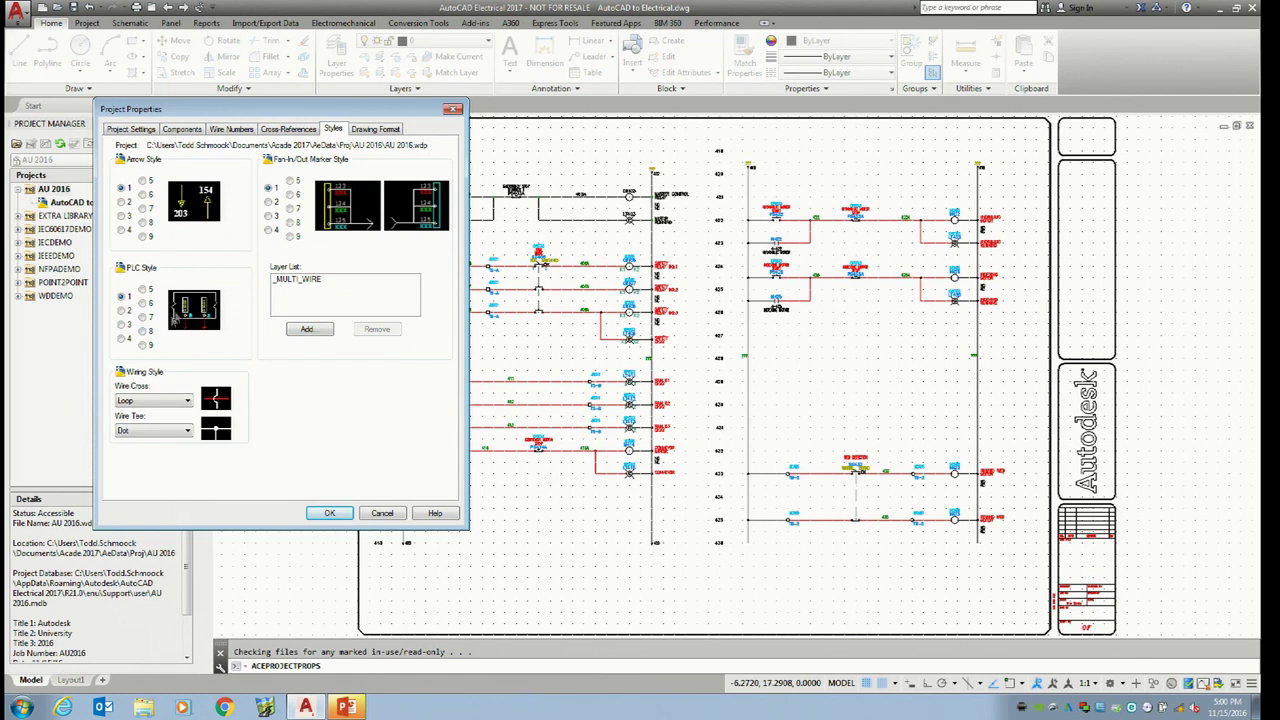
{"action": "left_click", "coordinate": [378, 130]}
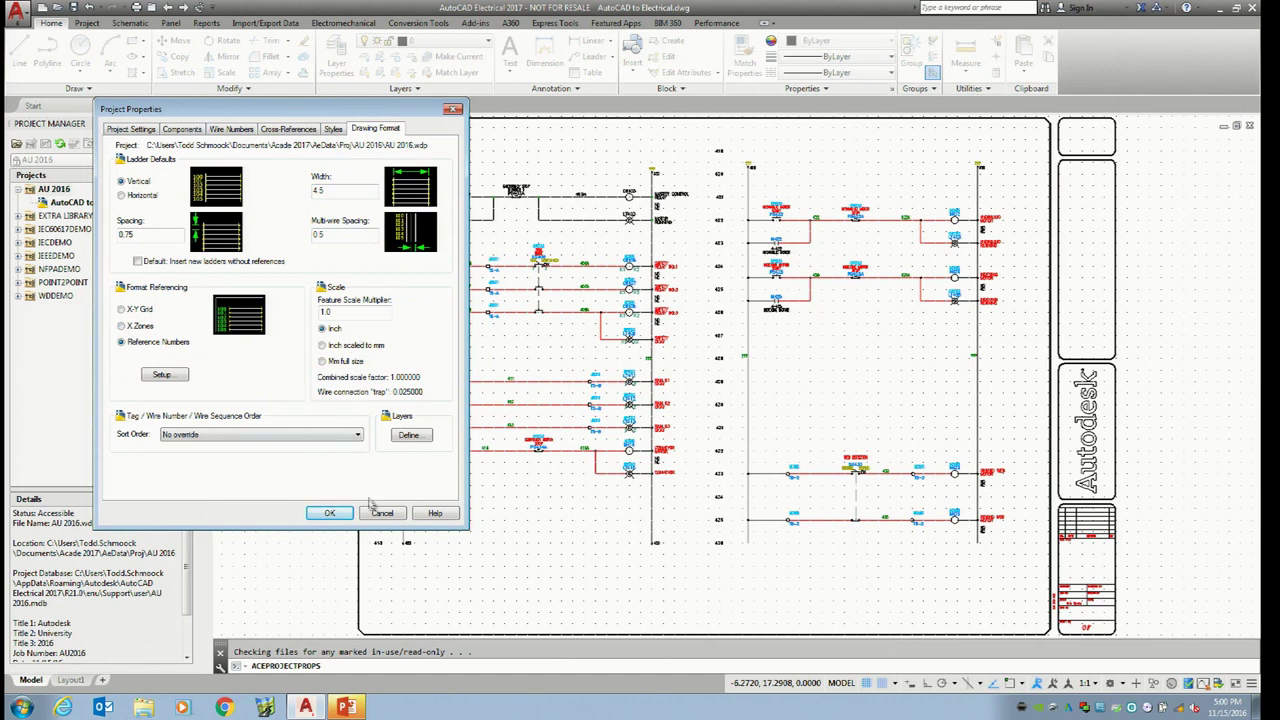
{"action": "left_click_drag", "start_coordinate": [333, 194], "coordinate": [300, 194]}
{"action": "left_click", "coordinate": [339, 194]}
{"action": "left_click_drag", "start_coordinate": [340, 191], "coordinate": [292, 190]}
{"action": "left_click", "coordinate": [390, 514]}
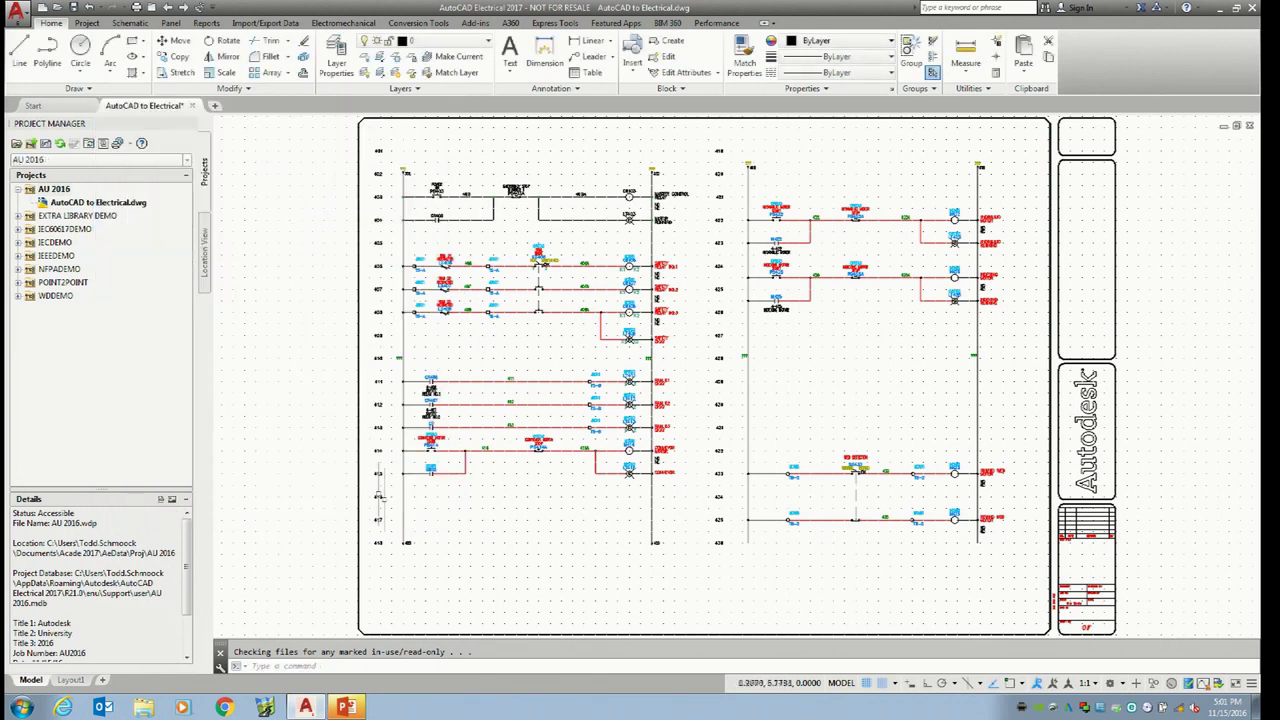
Open the drawing properties of AutoCAD to Electrical.dwg and review its descriptions, IEC-style designators and sheet values
{"action": "right_click", "coordinate": [120, 203]}
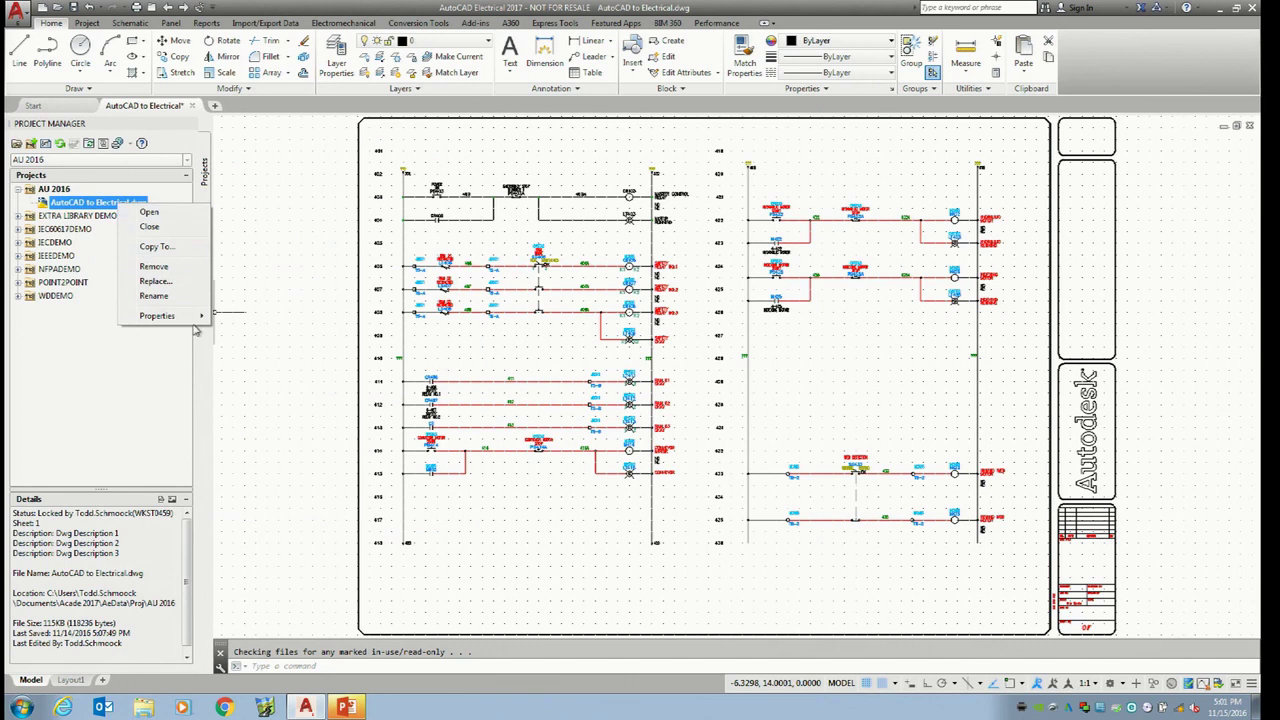
{"action": "mouse_move", "coordinate": [196, 320]}
{"action": "left_click", "coordinate": [245, 316]}
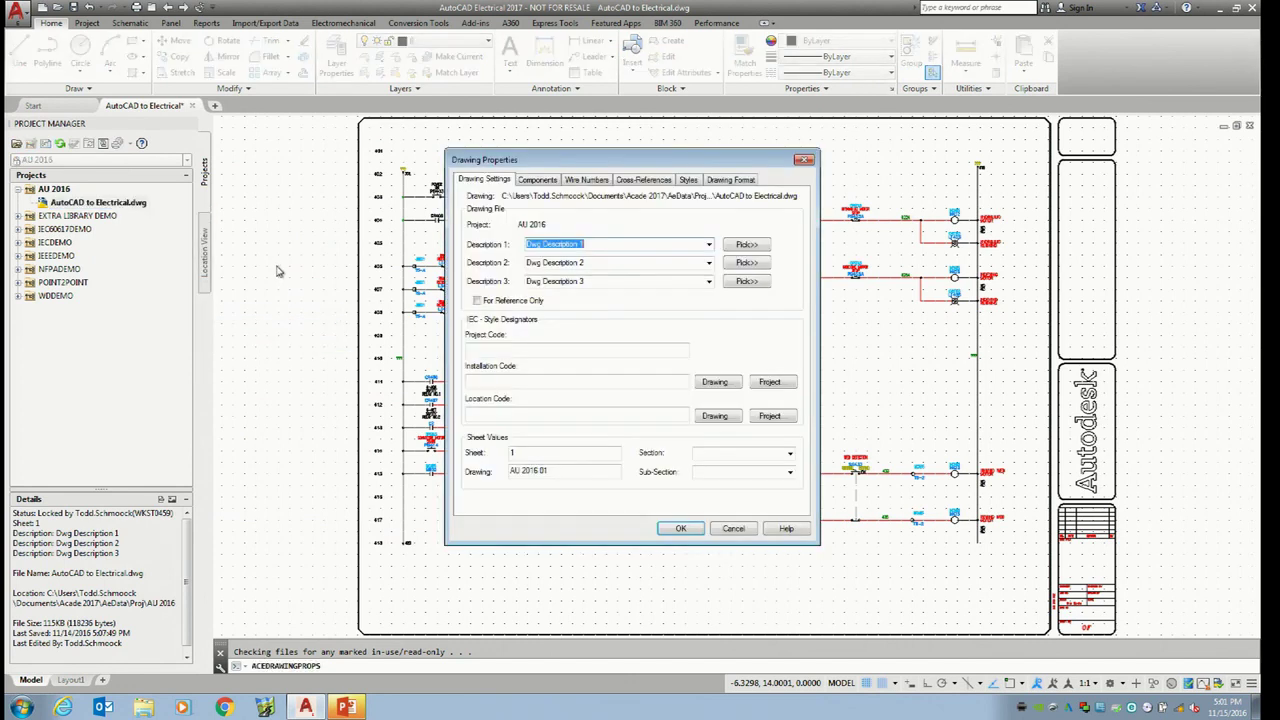
{"action": "mouse_move", "coordinate": [626, 165]}
{"action": "left_mouse_down"}
{"action": "mouse_move", "coordinate": [495, 170]}
{"action": "mouse_move", "coordinate": [428, 124]}
{"action": "left_mouse_up"}
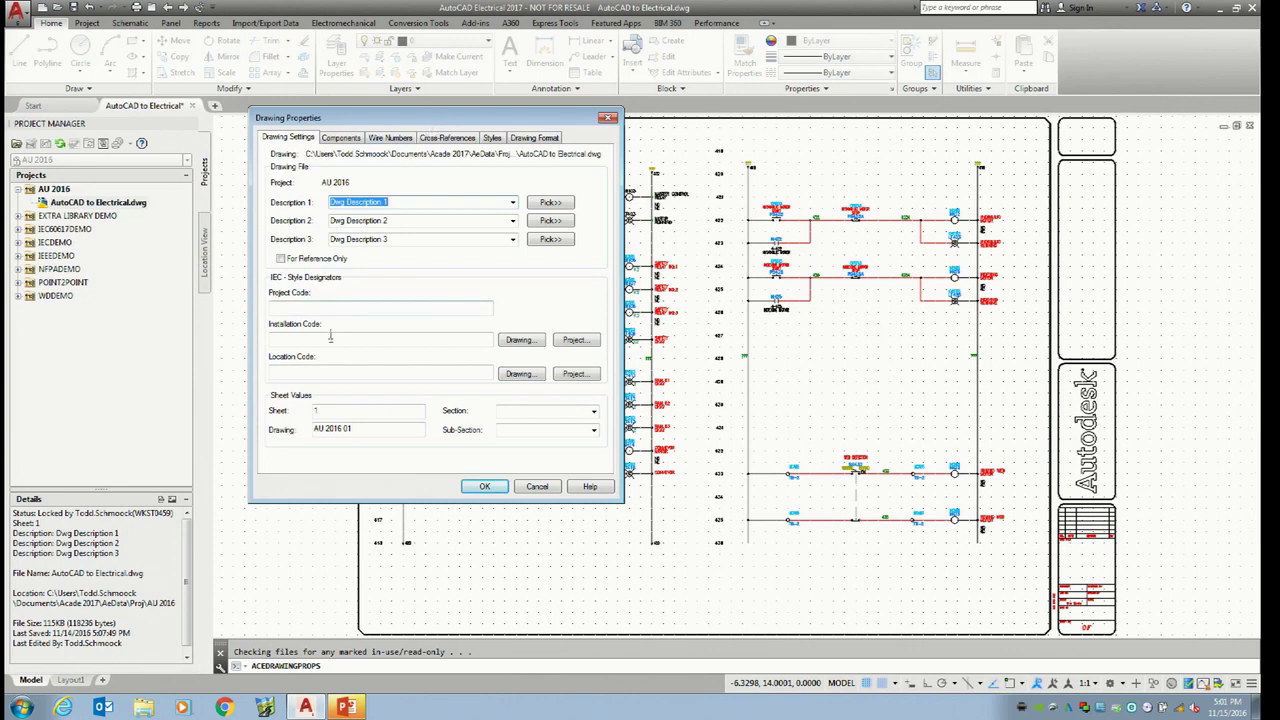
{"action": "left_click", "coordinate": [321, 368]}
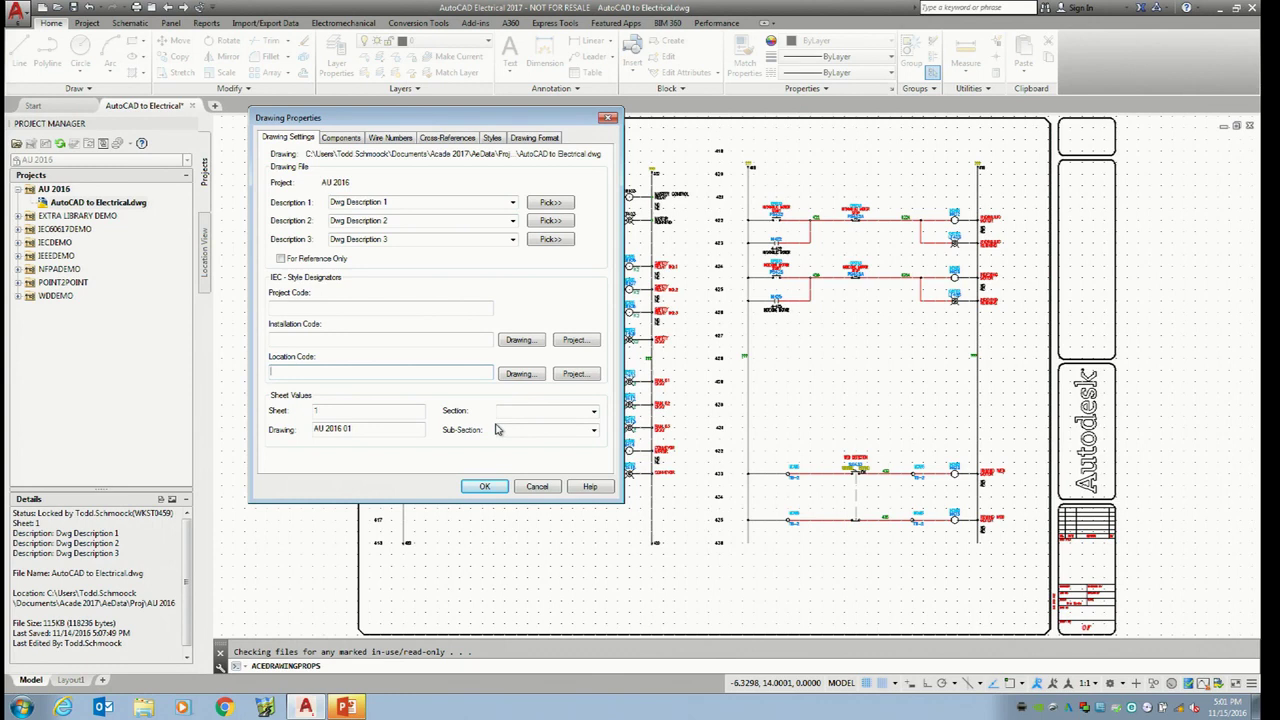
{"action": "left_click", "coordinate": [354, 429]}
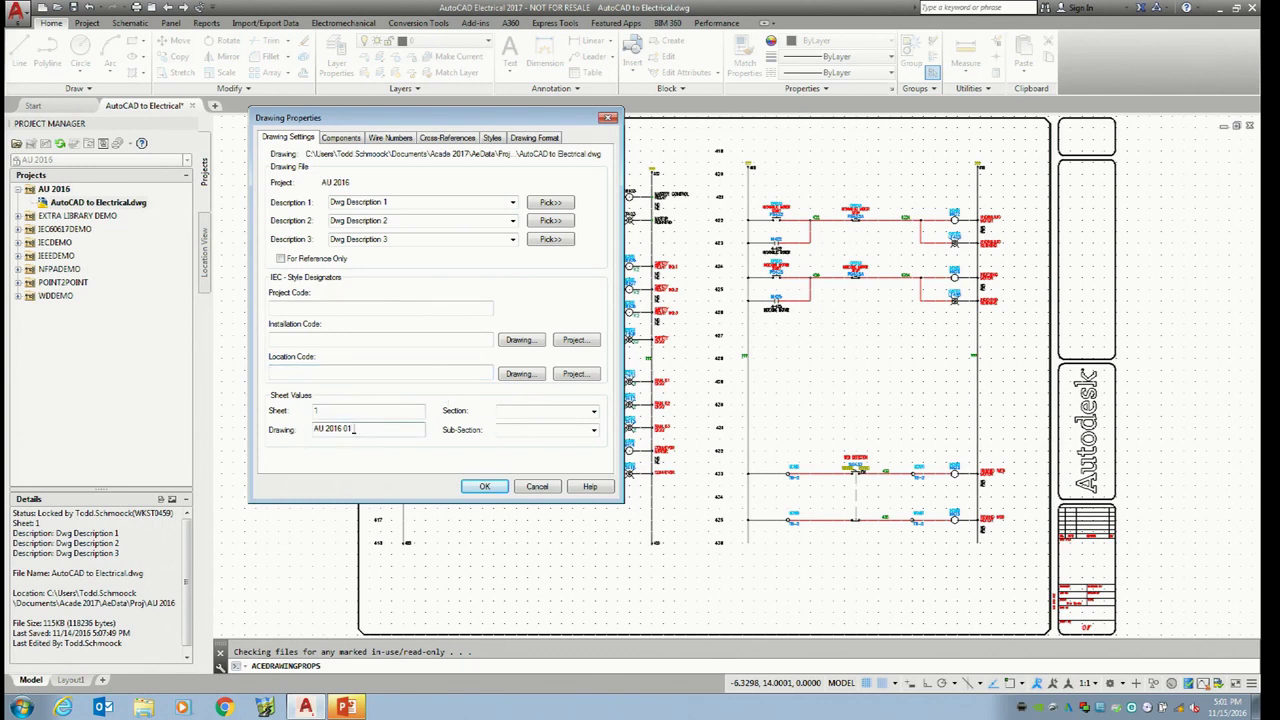
{"action": "left_click", "coordinate": [346, 411]}
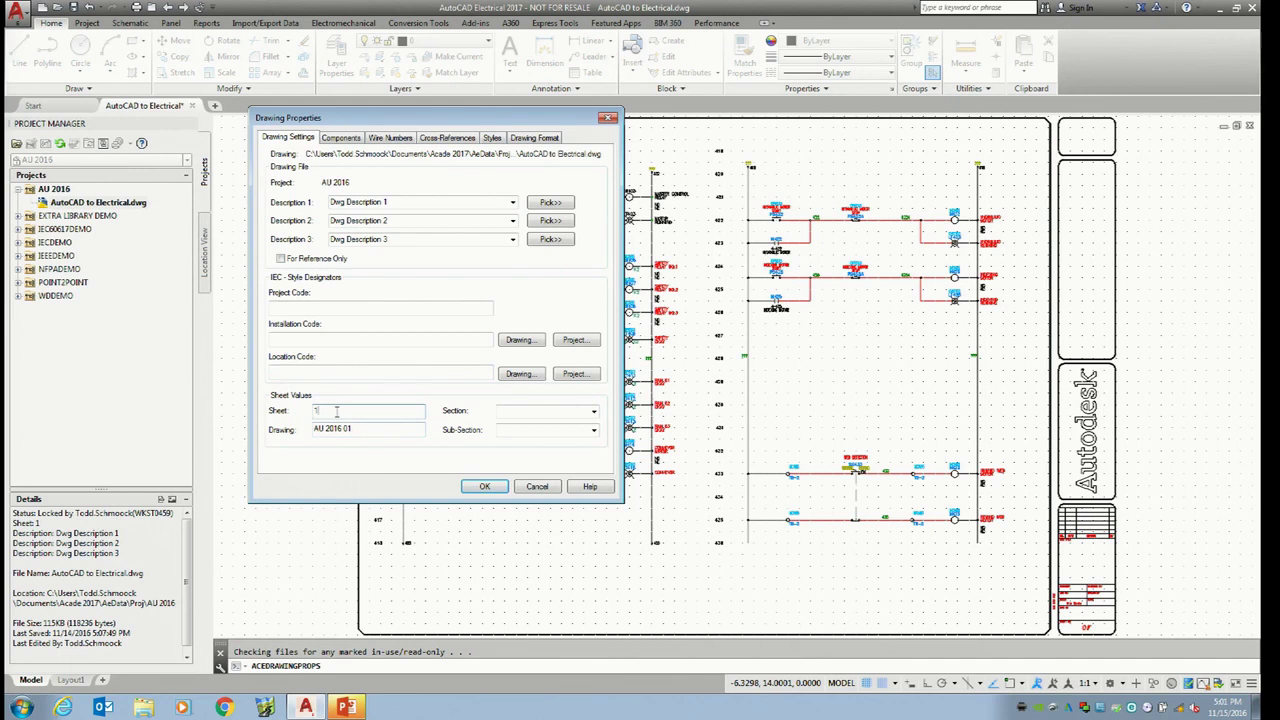
Review the drawing's component tag format, wire number and cross-reference settings
{"action": "left_click", "coordinate": [351, 141]}
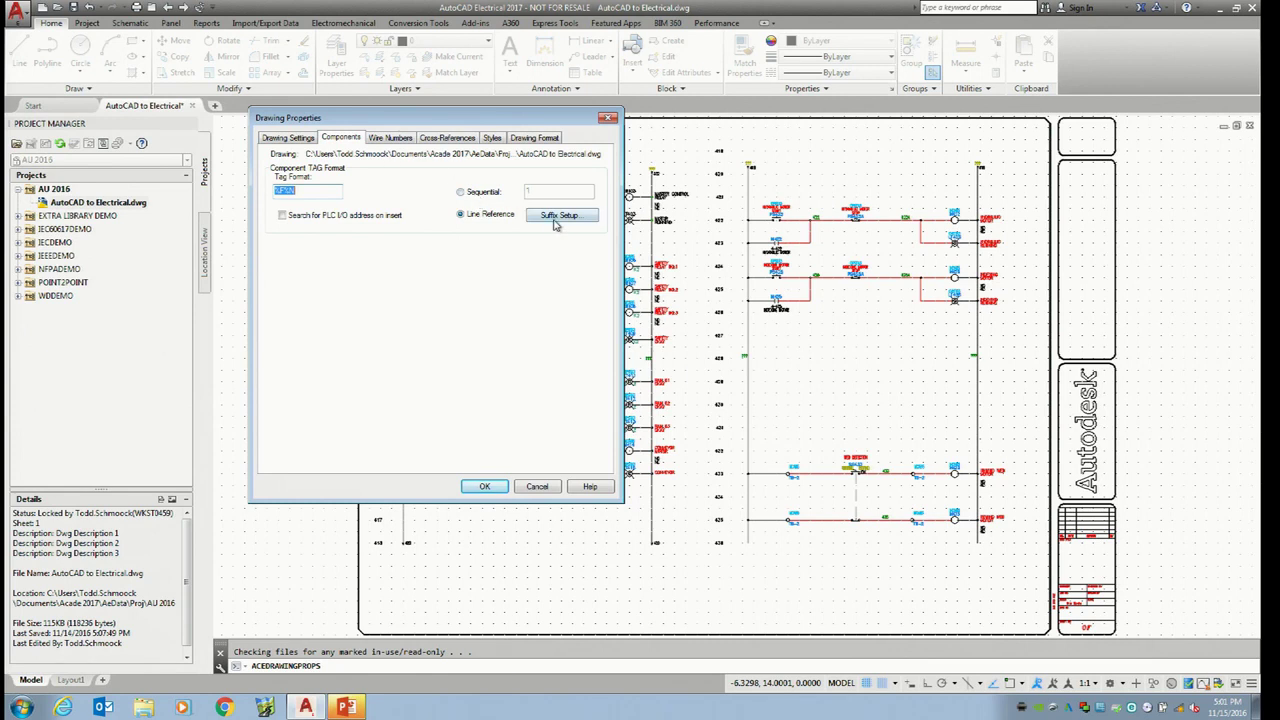
{"action": "left_click", "coordinate": [380, 139]}
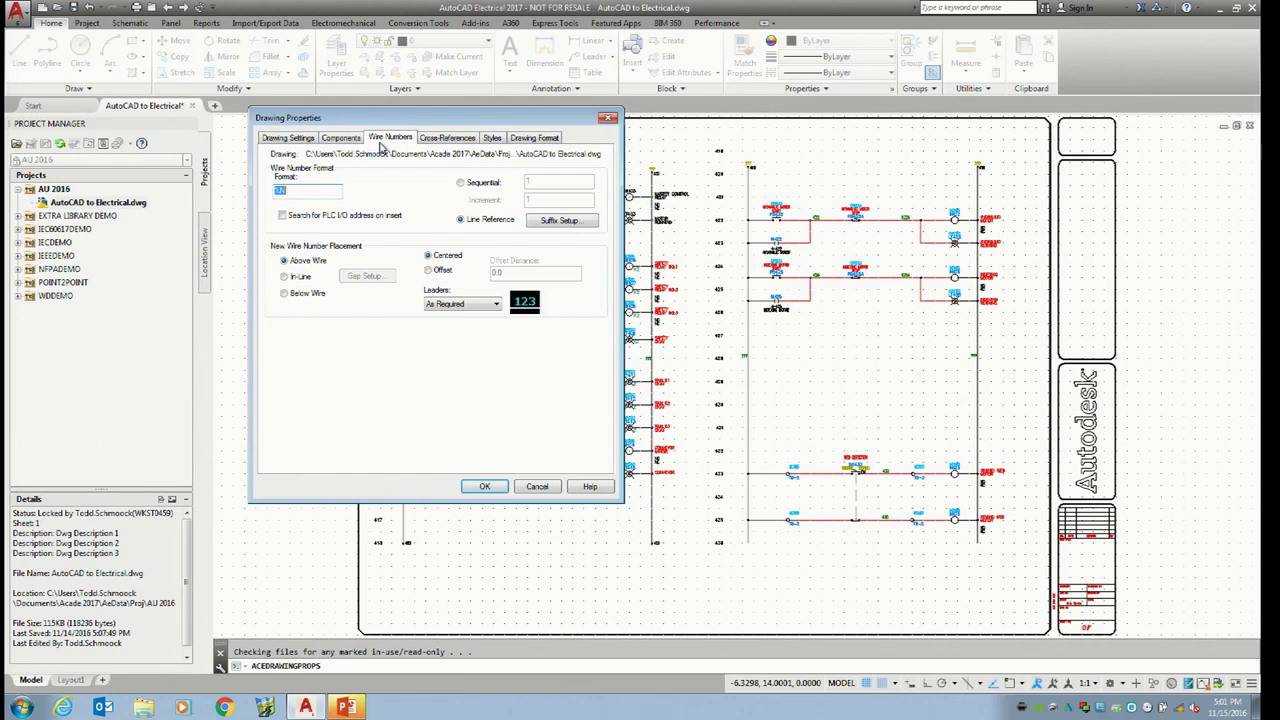
{"action": "left_click", "coordinate": [450, 140]}
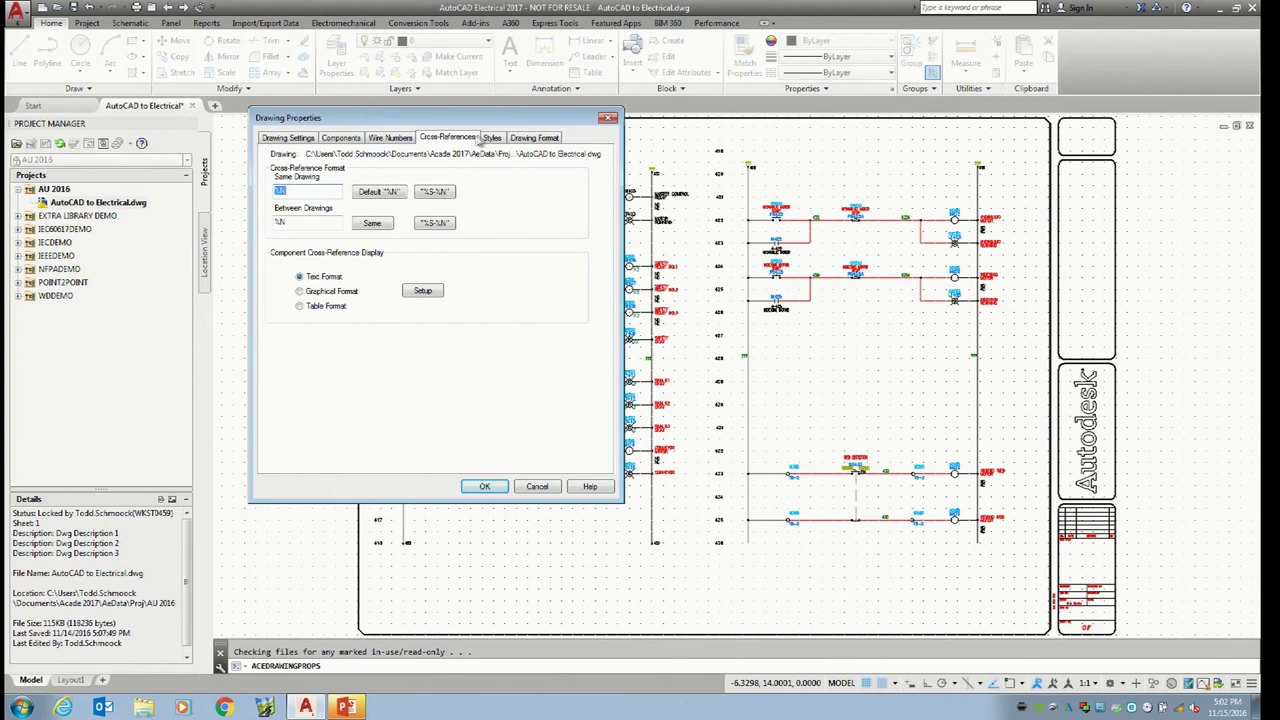
Try the Solid wire cross style in the drawing's style settings, switch it back to Loop, and check the wire tee choices
{"action": "left_click", "coordinate": [493, 138]}
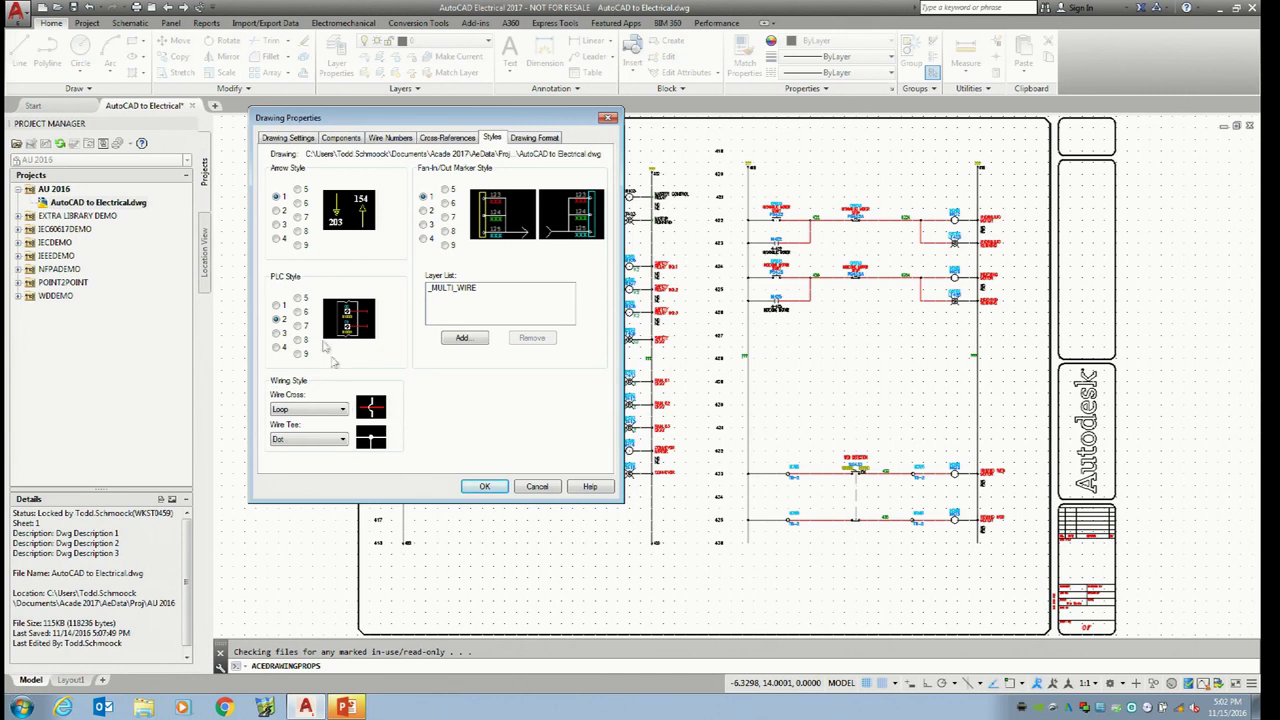
{"action": "left_click", "coordinate": [343, 410]}
{"action": "left_click", "coordinate": [330, 438]}
{"action": "left_click", "coordinate": [343, 410]}
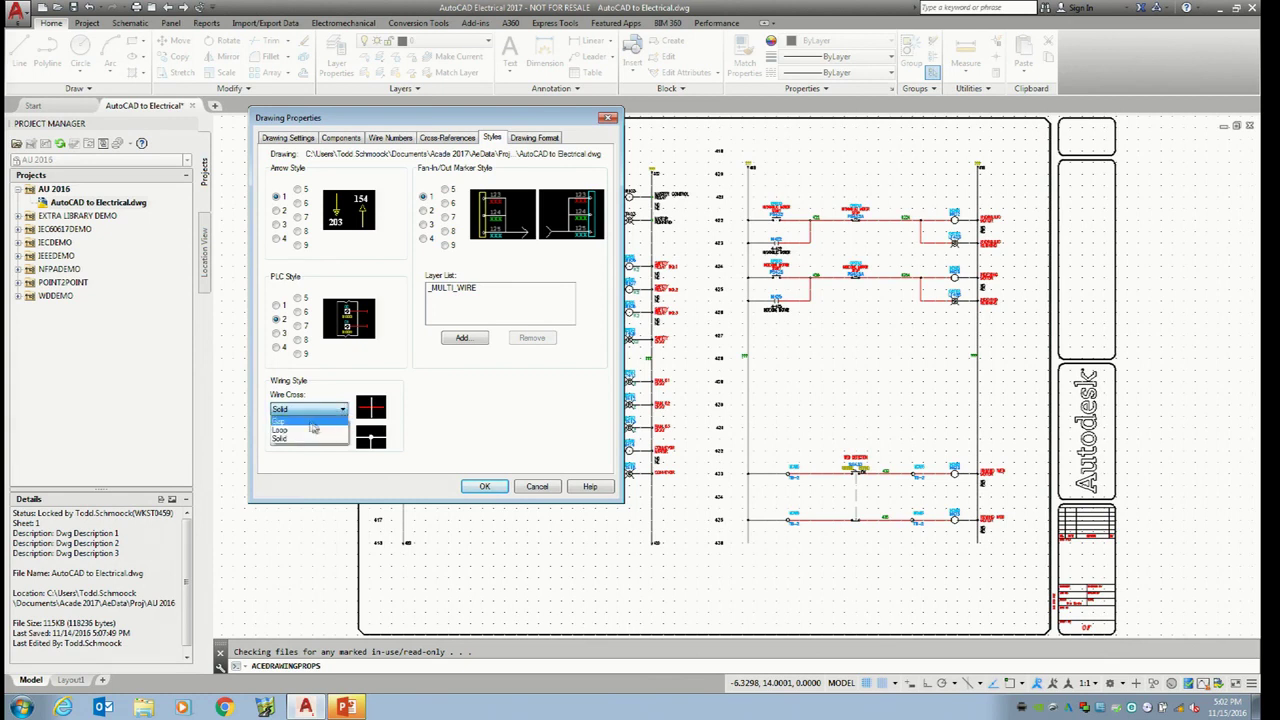
{"action": "left_click", "coordinate": [312, 428]}
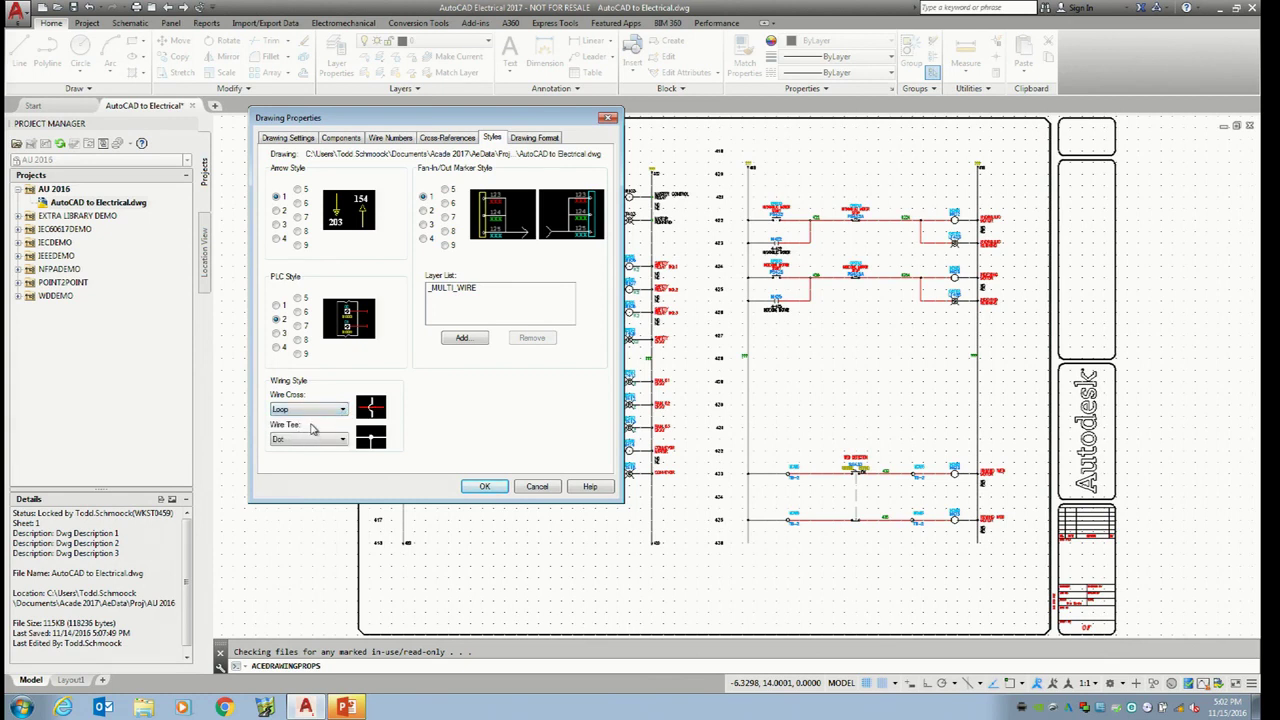
{"action": "left_click", "coordinate": [343, 439]}
Check the default ladder width in the drawing format settings and cancel the drawing properties
{"action": "left_click", "coordinate": [533, 137]}
{"action": "left_click_drag", "start_coordinate": [493, 200], "coordinate": [479, 200]}
{"action": "type", "text": "0.00"}
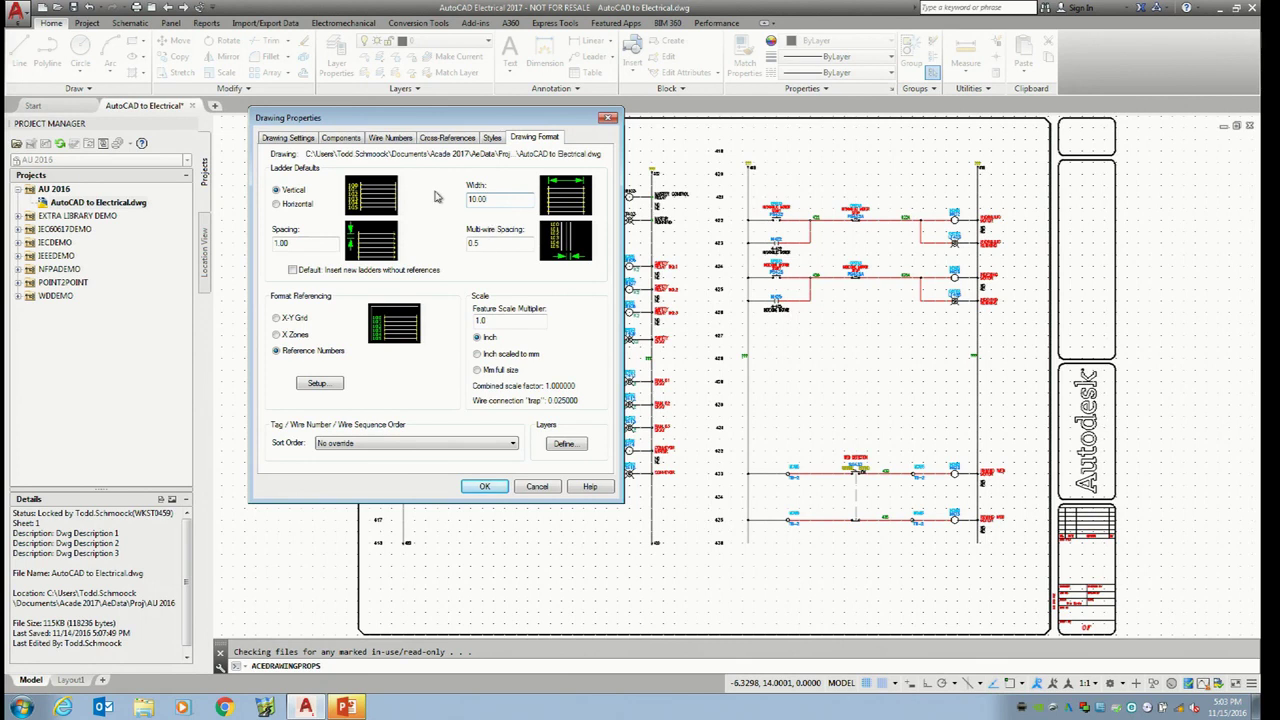
{"action": "left_click", "coordinate": [538, 486]}
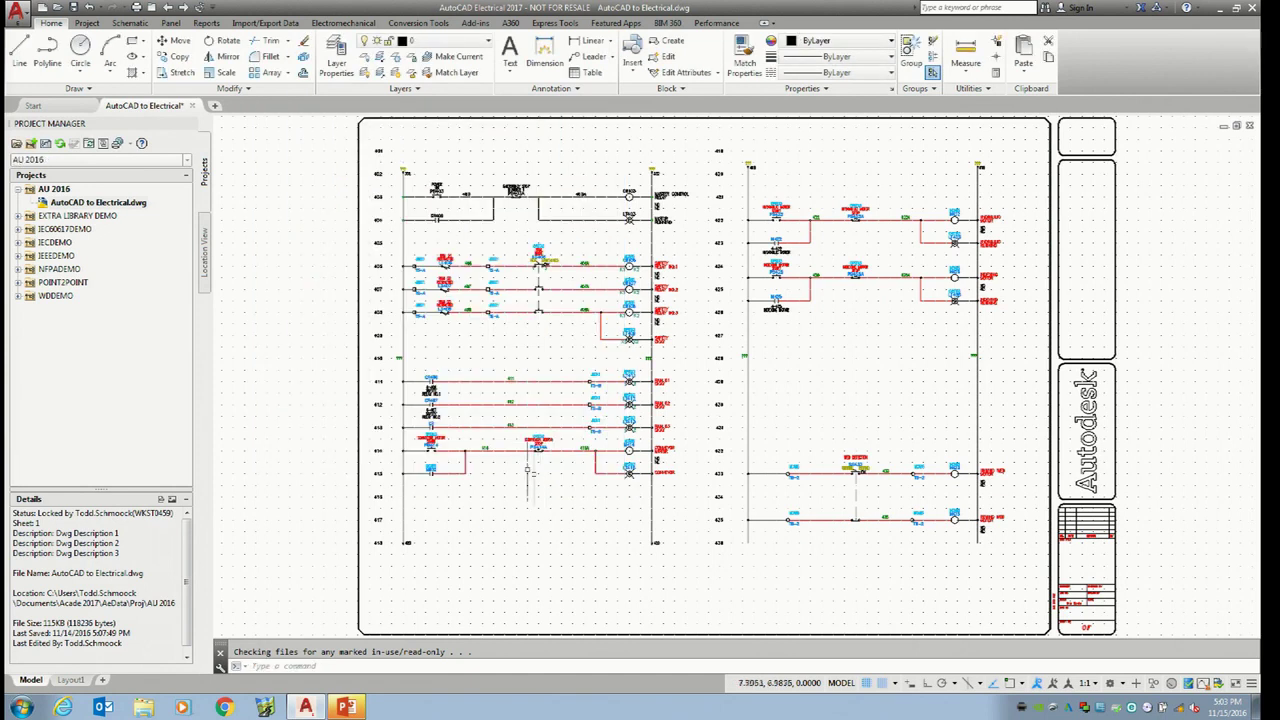
Compare the settings of AutoCAD to Electrical.dwg with the AU 2016 project, select all differences, and cancel without matching them
{"action": "right_click", "coordinate": [55, 189]}
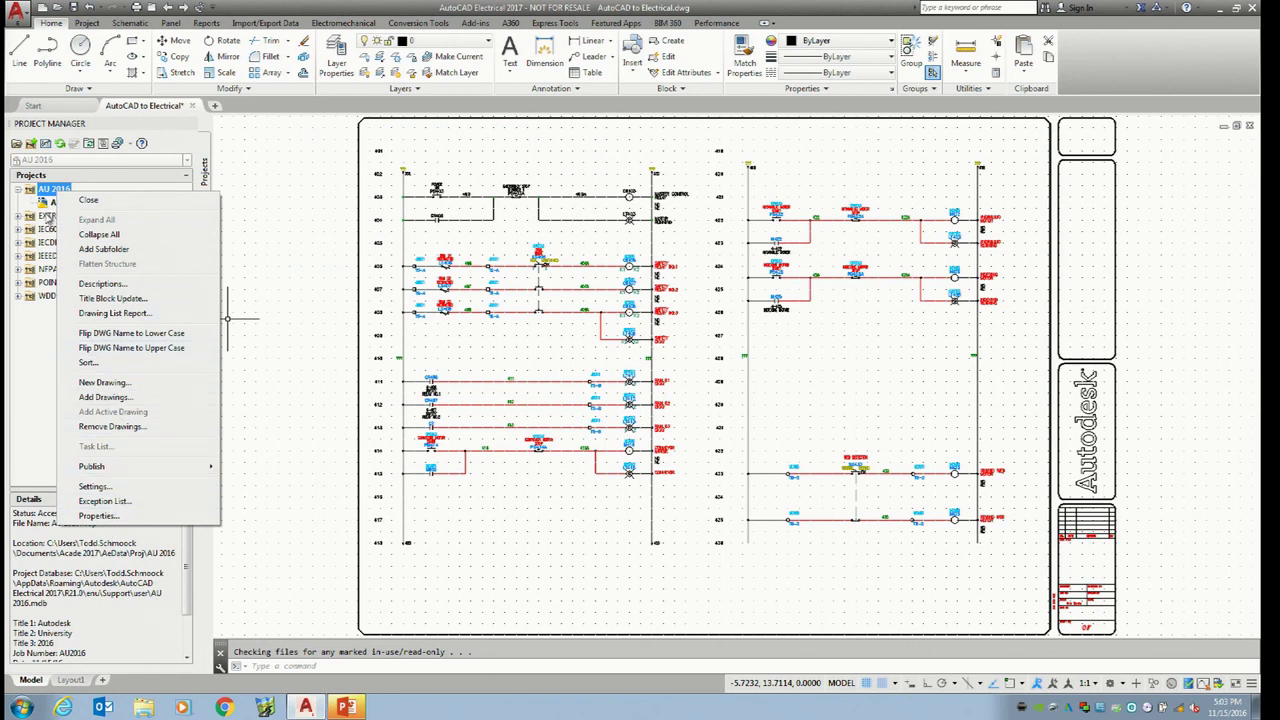
{"action": "left_click", "coordinate": [46, 212]}
{"action": "right_click", "coordinate": [73, 207]}
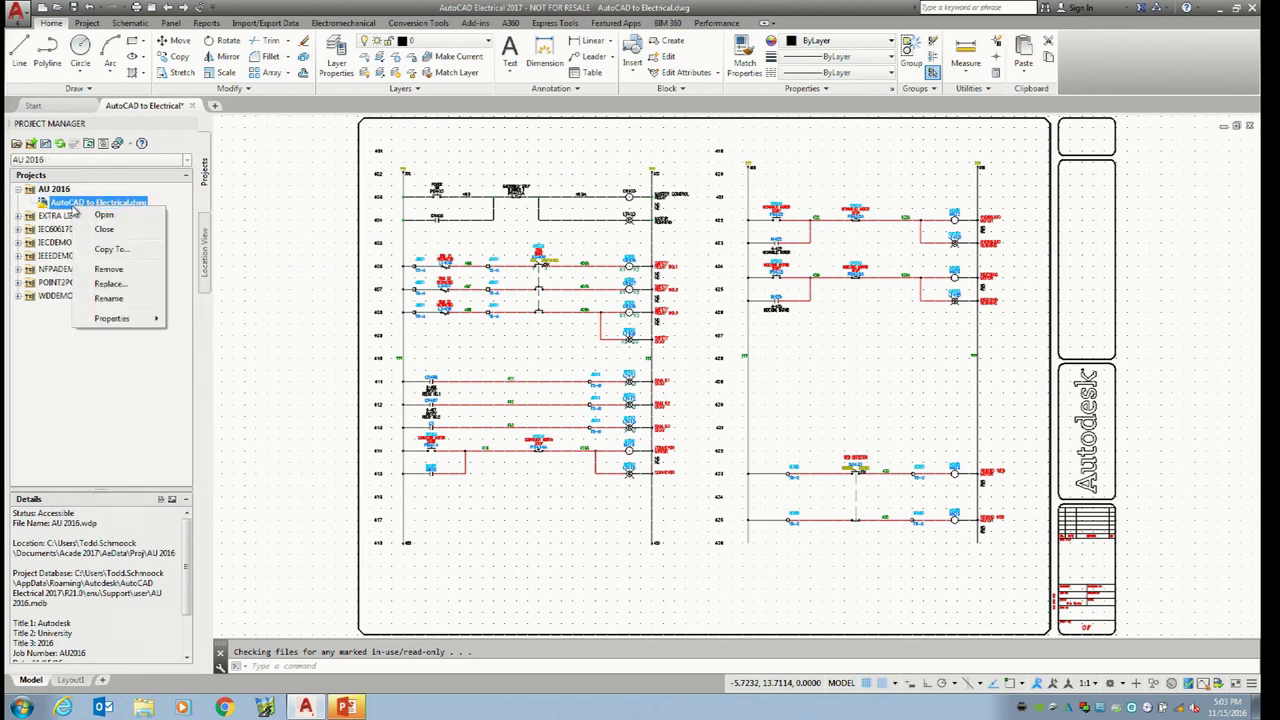
{"action": "mouse_move", "coordinate": [130, 320]}
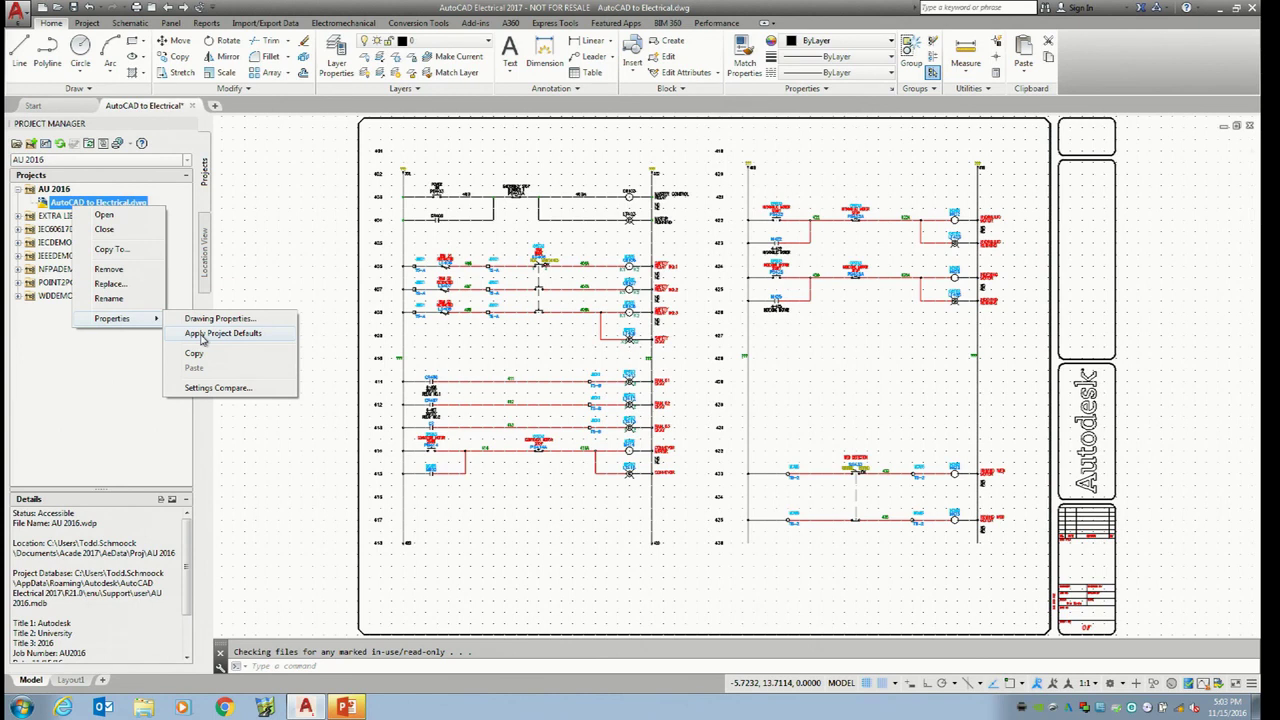
{"action": "left_click", "coordinate": [210, 388]}
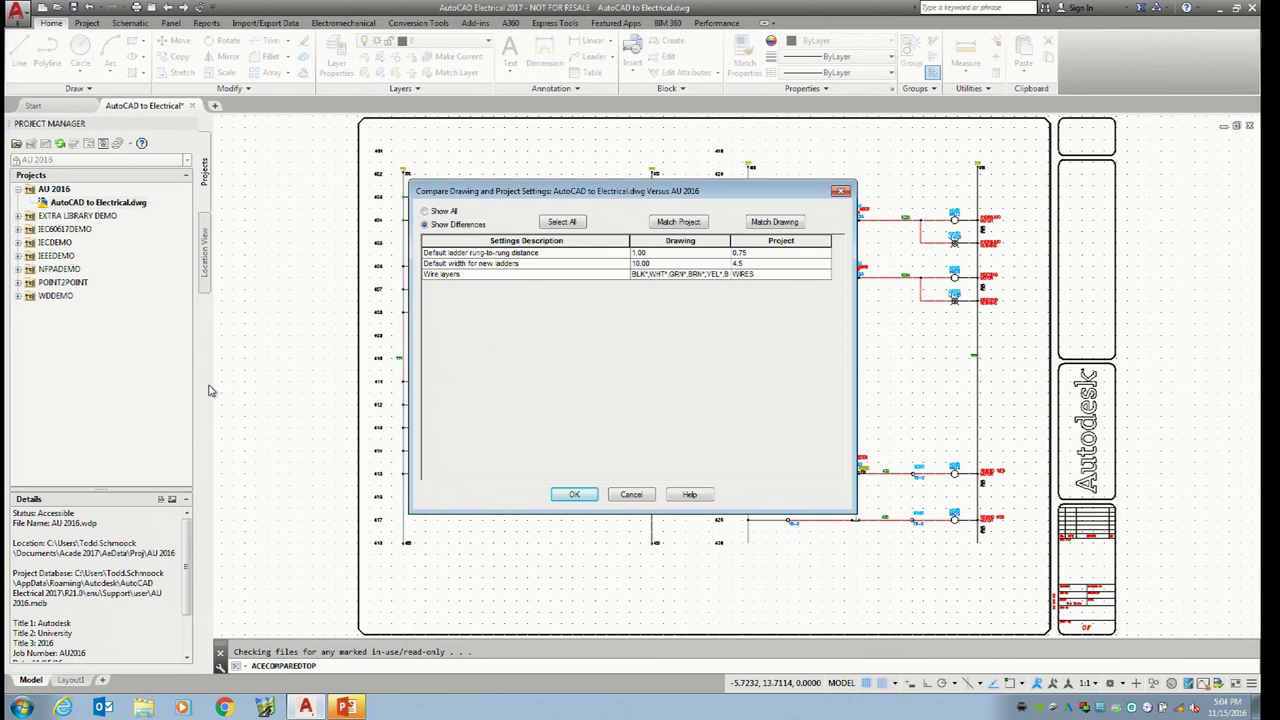
{"action": "left_click", "coordinate": [584, 223]}
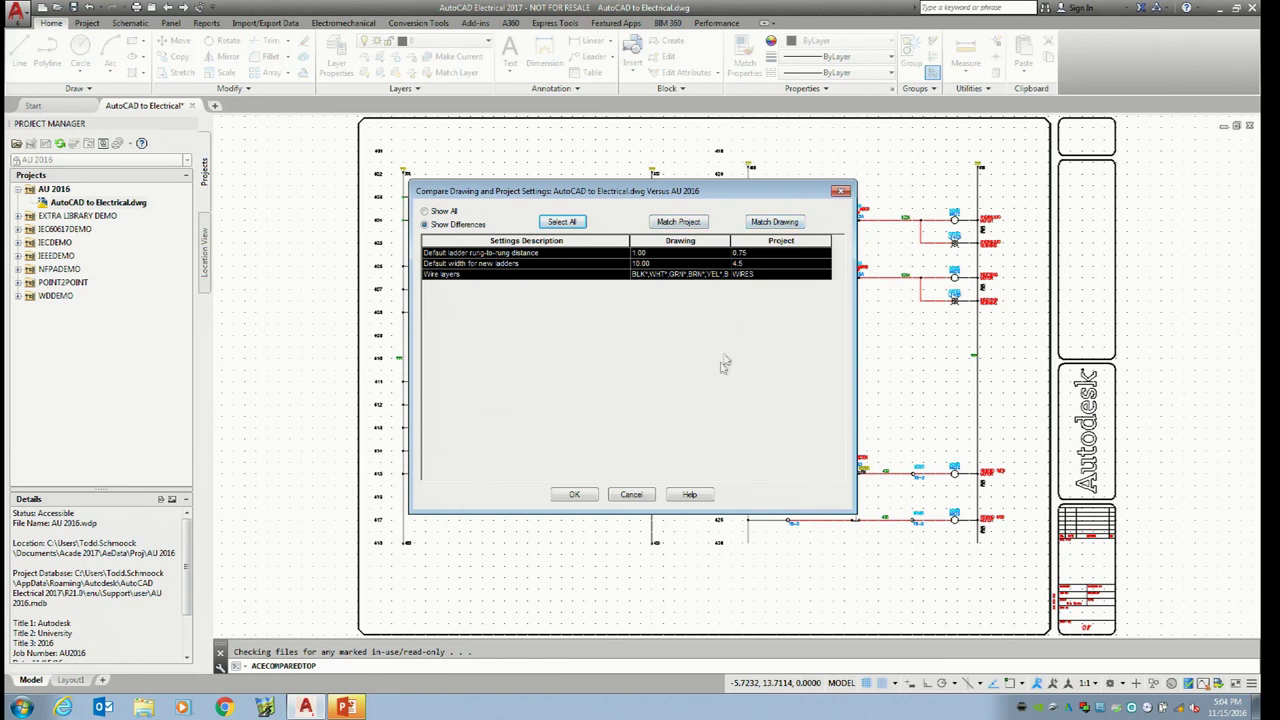
{"action": "left_click", "coordinate": [633, 495]}
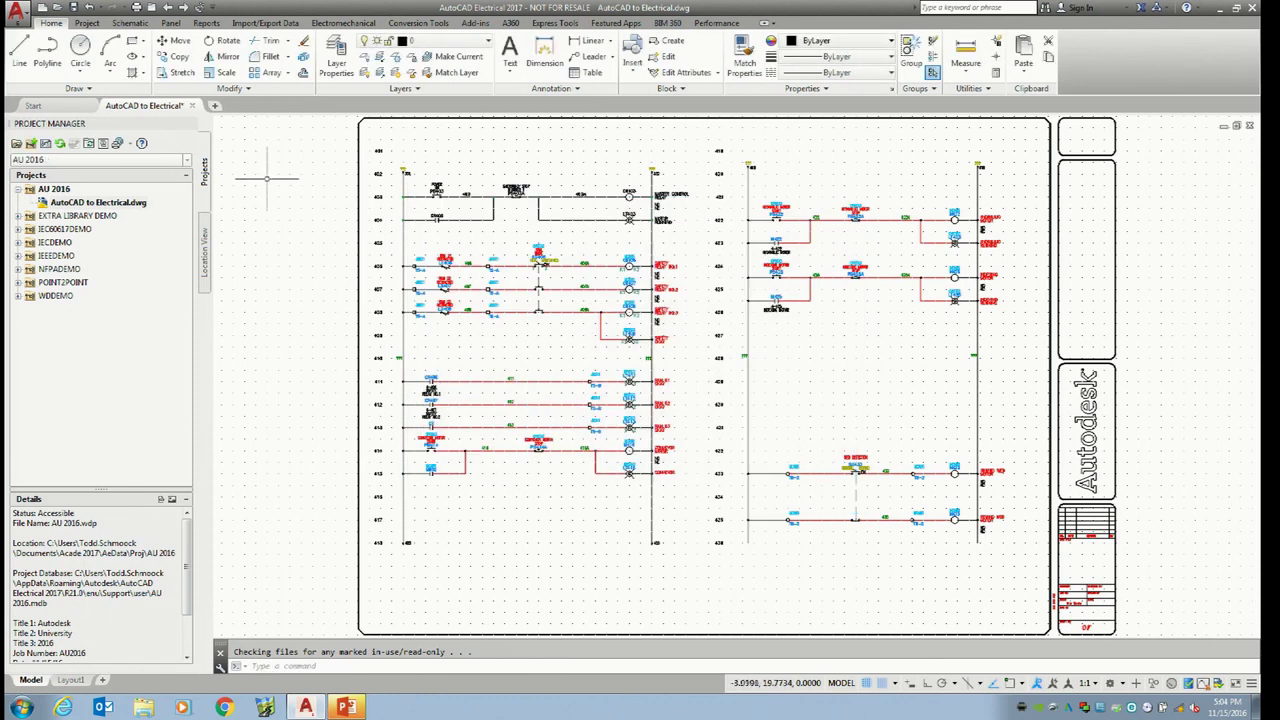
Review the AU 2016 project's description lines used for report headers and title blocks, and cancel without changes
{"action": "right_click", "coordinate": [47, 194]}
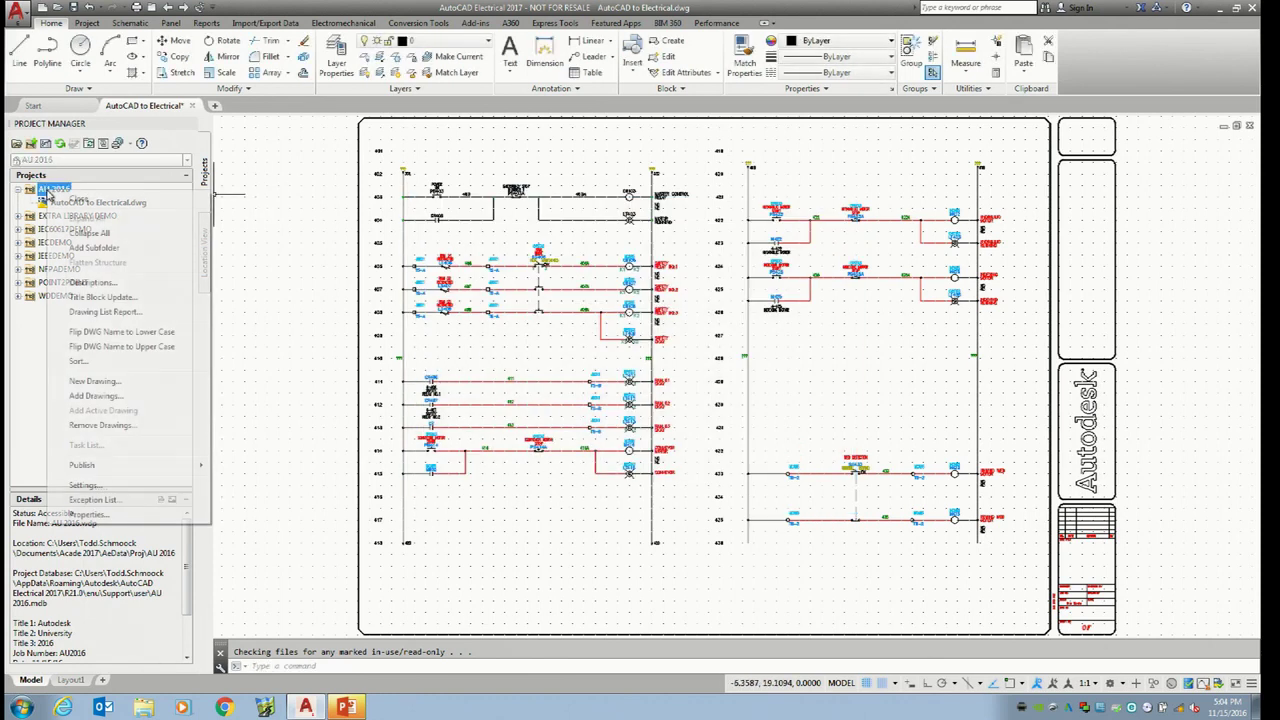
{"action": "left_click", "coordinate": [94, 283]}
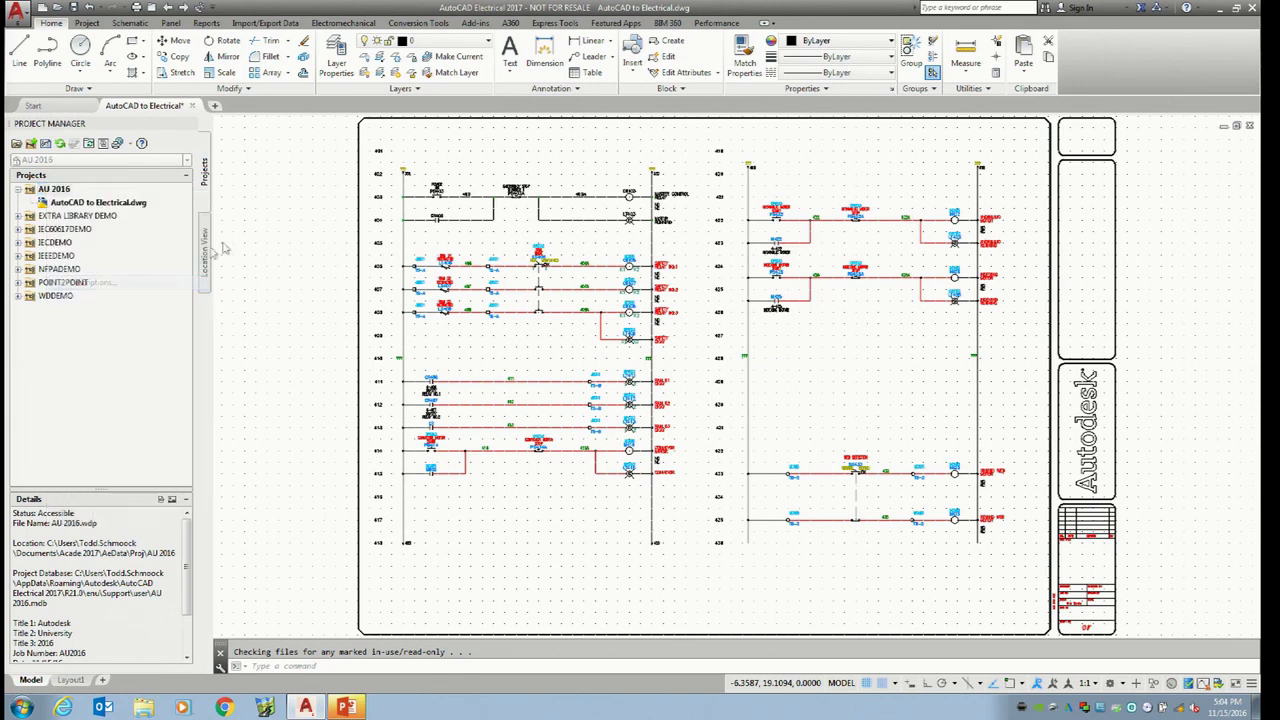
{"action": "left_click_drag", "start_coordinate": [568, 231], "coordinate": [381, 148]}
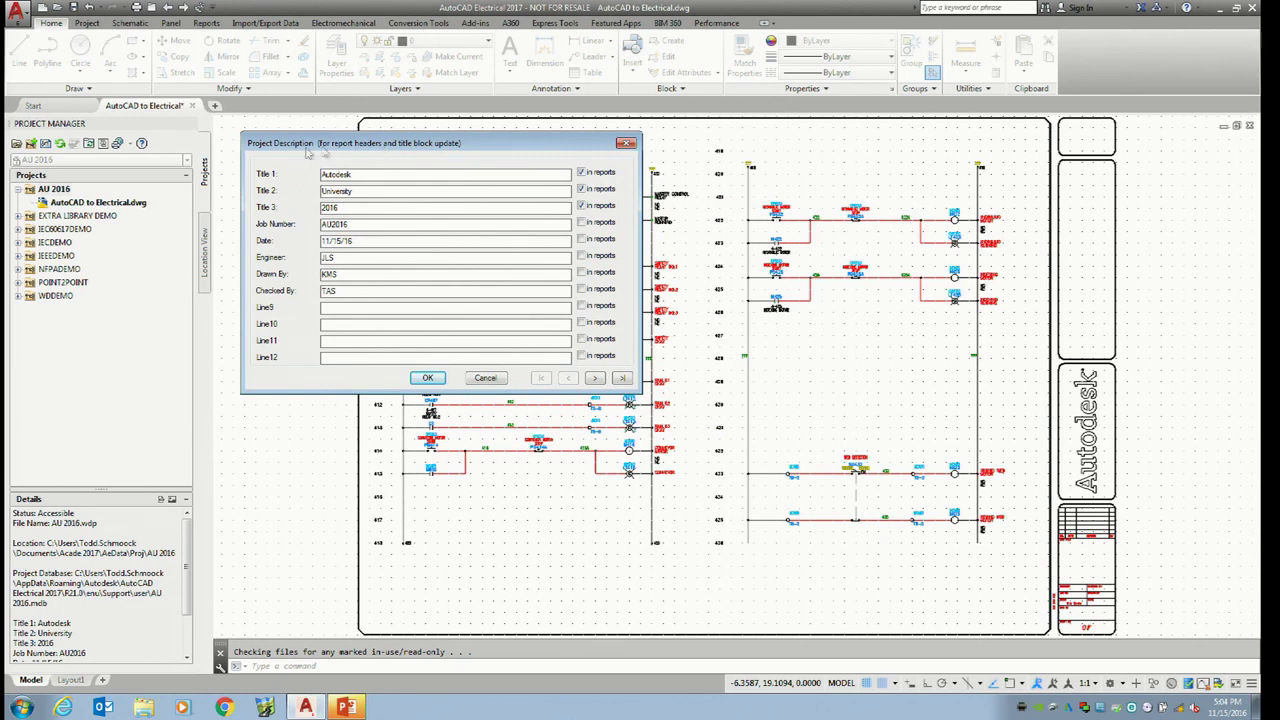
{"action": "left_click", "coordinate": [372, 175]}
{"action": "left_click", "coordinate": [485, 377]}
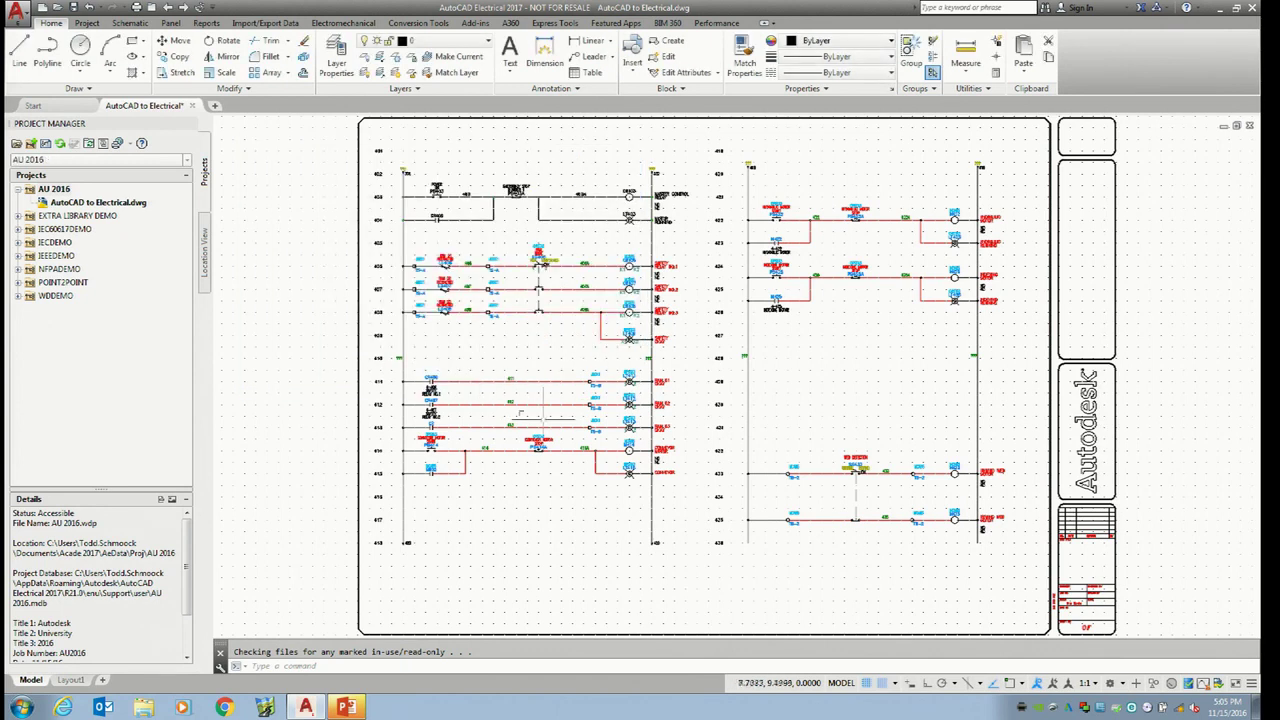
Inspect the attributes of the drawing's empty title block in the Enhanced Attribute Editor and cancel without editing
{"action": "scroll", "coordinate": [1000, 540], "scroll_direction": "up", "scroll_amount": 4}
{"action": "mouse_move", "coordinate": [992, 563]}
{"action": "middle_mouse_down"}
{"action": "mouse_move", "coordinate": [826, 440]}
{"action": "mouse_move", "coordinate": [746, 323]}
{"action": "middle_mouse_up"}
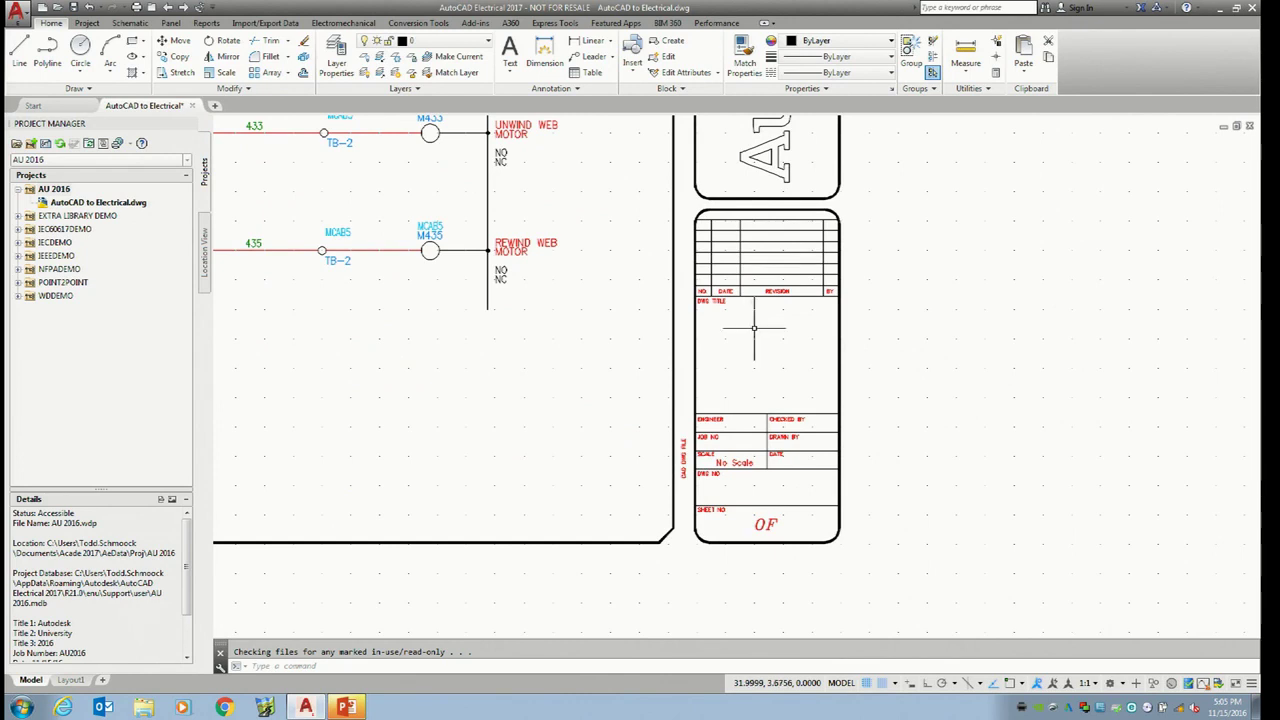
{"action": "scroll", "coordinate": [748, 323], "scroll_direction": "up", "scroll_amount": 2}
{"action": "middle_click_drag", "start_coordinate": [754, 328], "coordinate": [746, 289]}
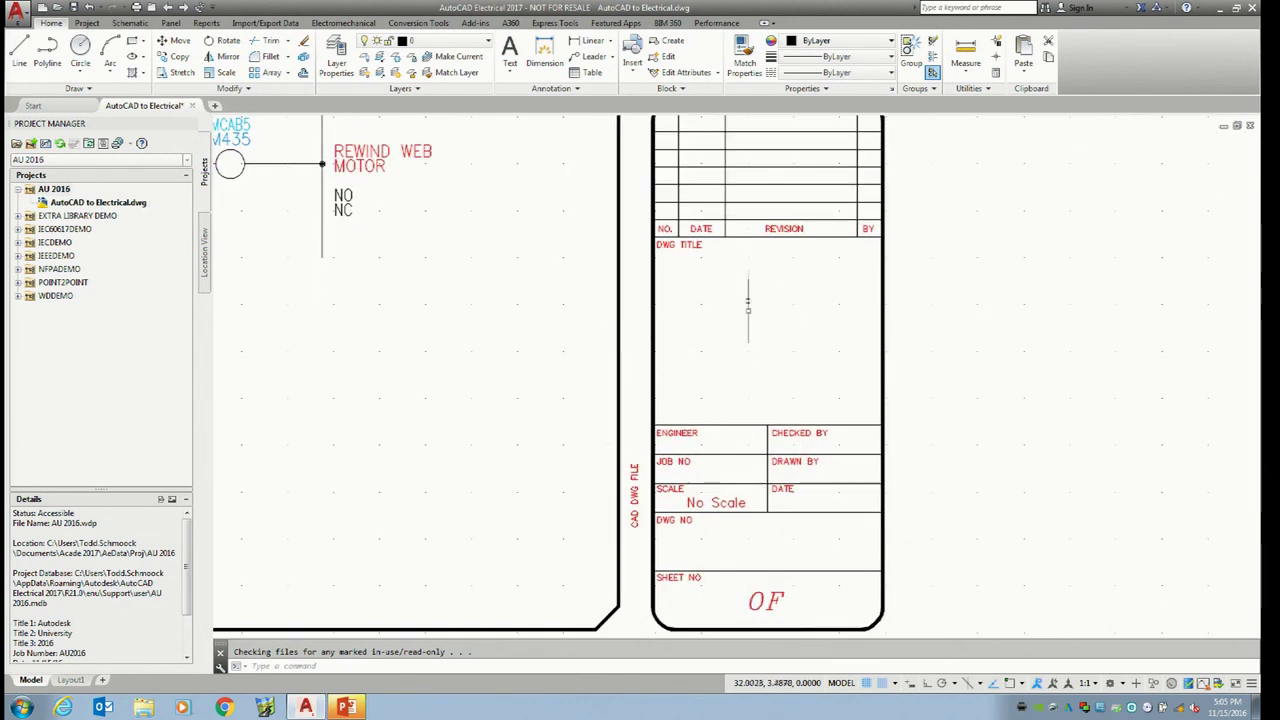
{"action": "left_click", "coordinate": [686, 432]}
{"action": "double_click", "coordinate": [686, 432]}
{"action": "left_click_drag", "start_coordinate": [631, 298], "coordinate": [380, 133]}
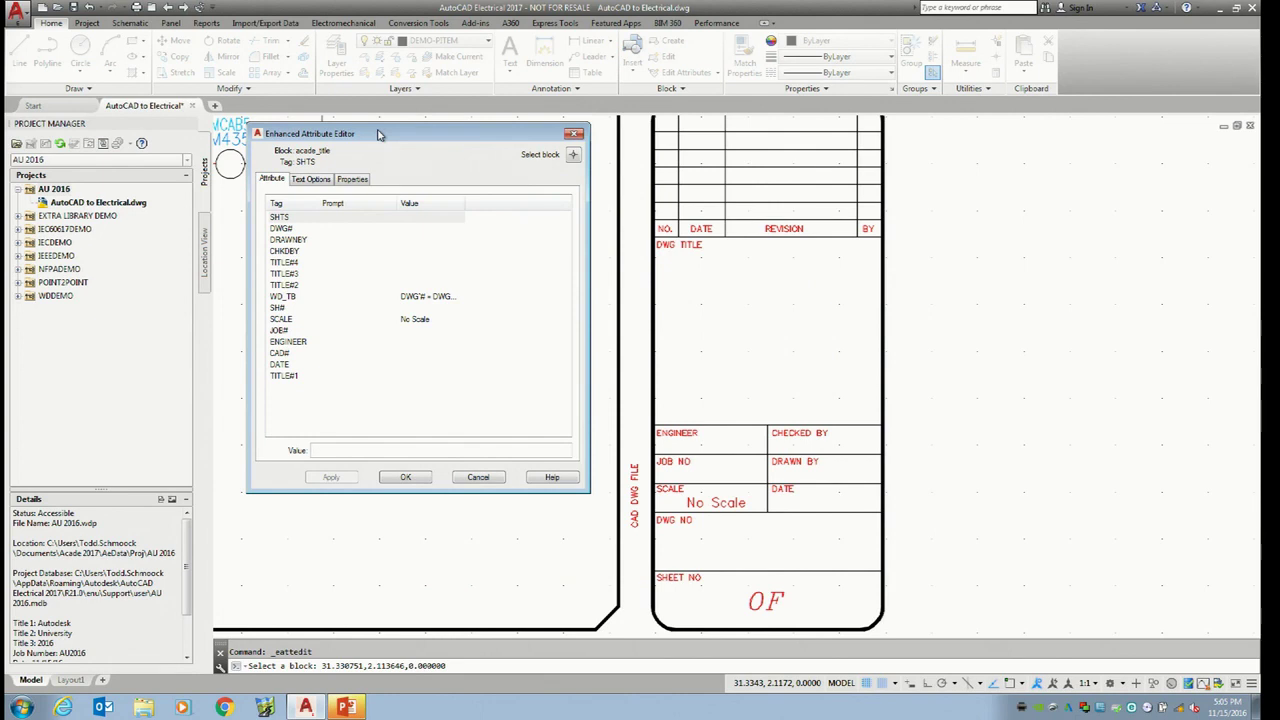
{"action": "left_click", "coordinate": [478, 477]}
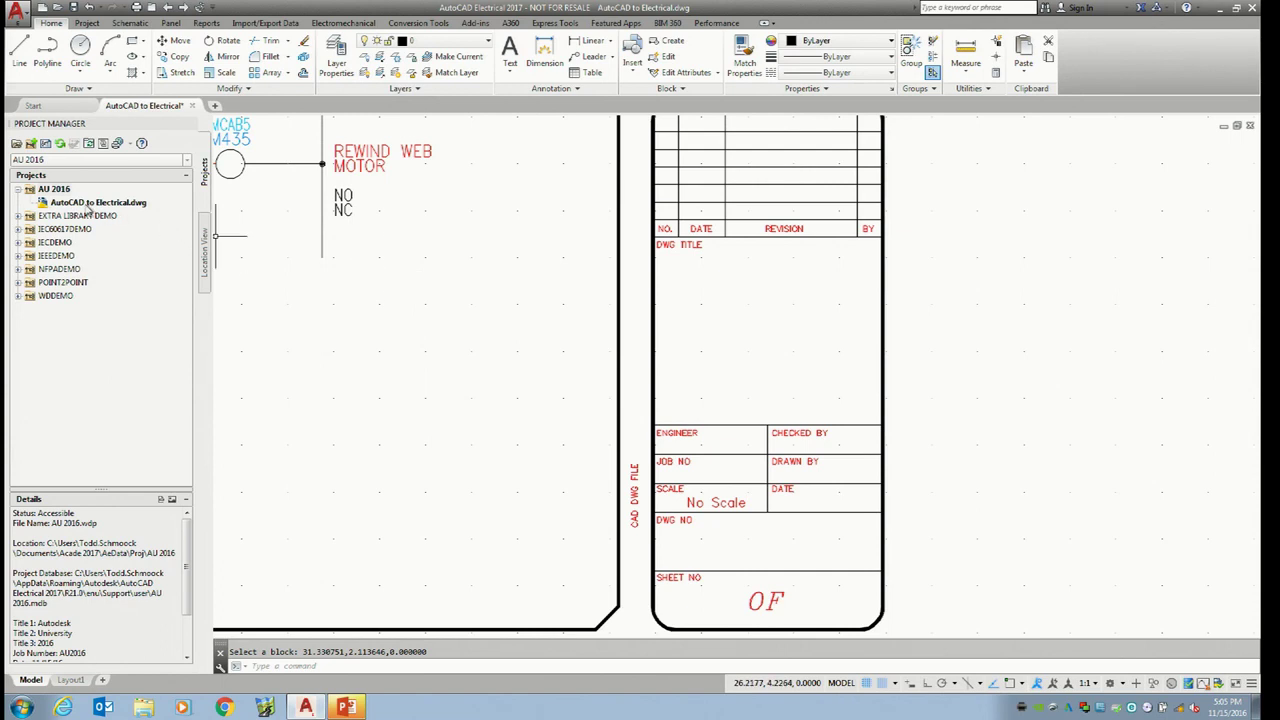
{"action": "right_click", "coordinate": [57, 192]}
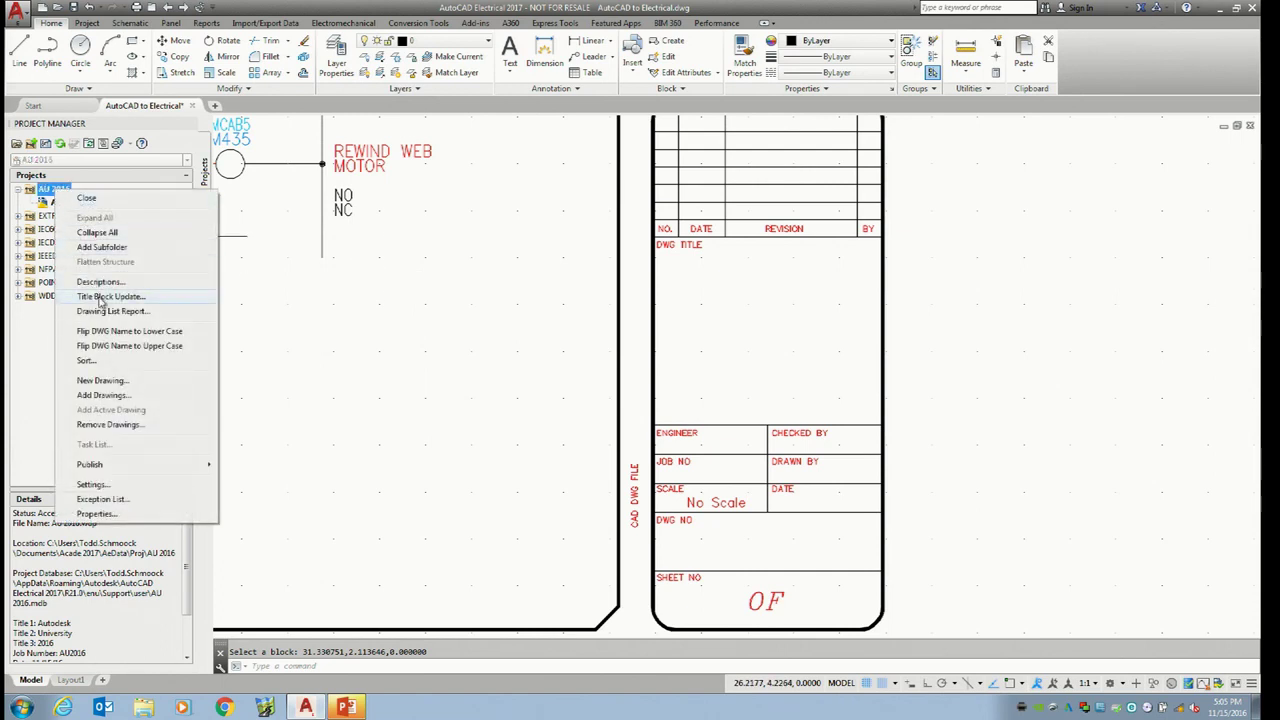
{"action": "left_click", "coordinate": [420, 338]}
{"action": "middle_click_drag", "start_coordinate": [443, 323], "coordinate": [646, 337]}
{"action": "key", "text": "Escape"}
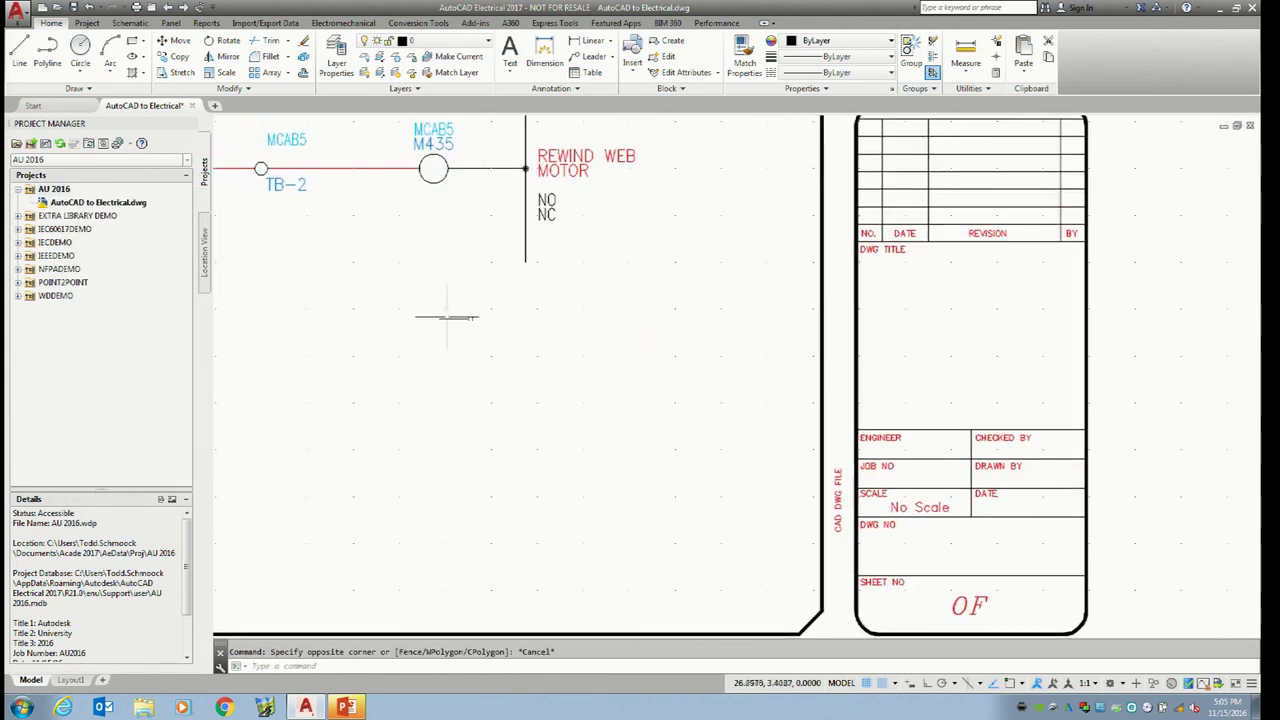
Update the active drawing's title block with all project description lines, the drawing description, drawing and sheet values, and a sheet maximum of 1
{"action": "right_click", "coordinate": [60, 191]}
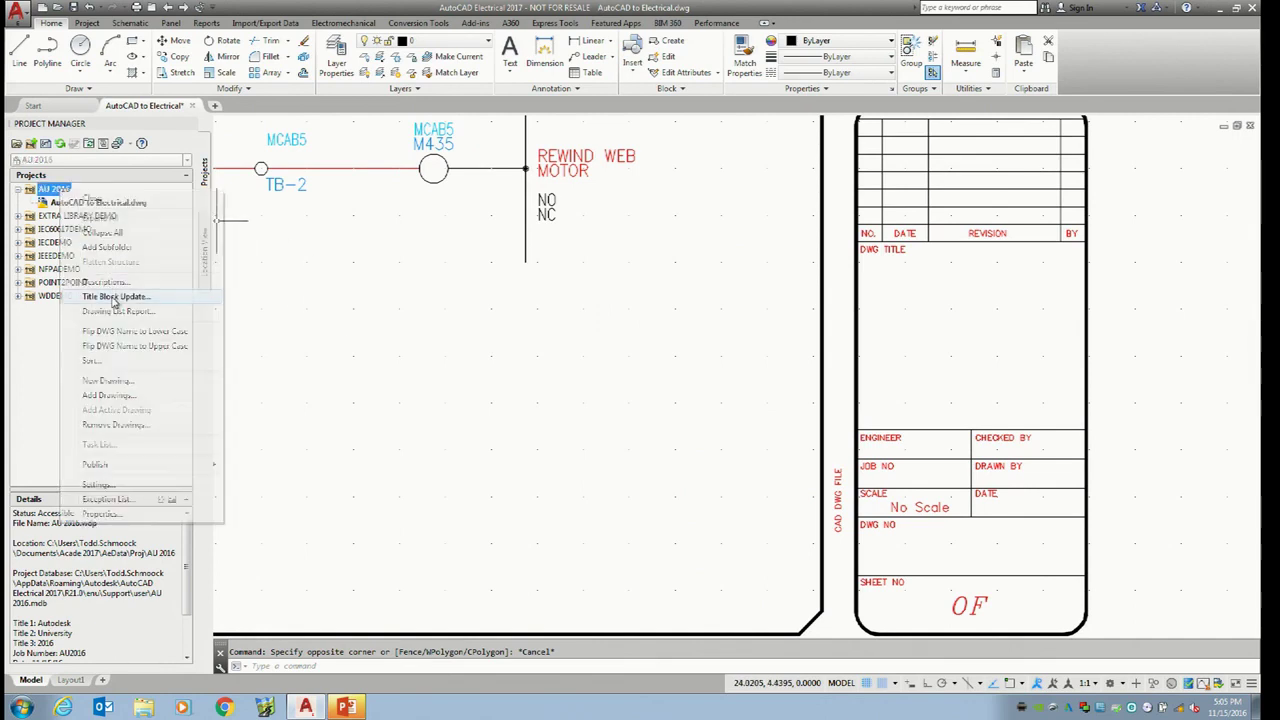
{"action": "left_click", "coordinate": [116, 297]}
{"action": "left_click_drag", "start_coordinate": [476, 181], "coordinate": [393, 143]}
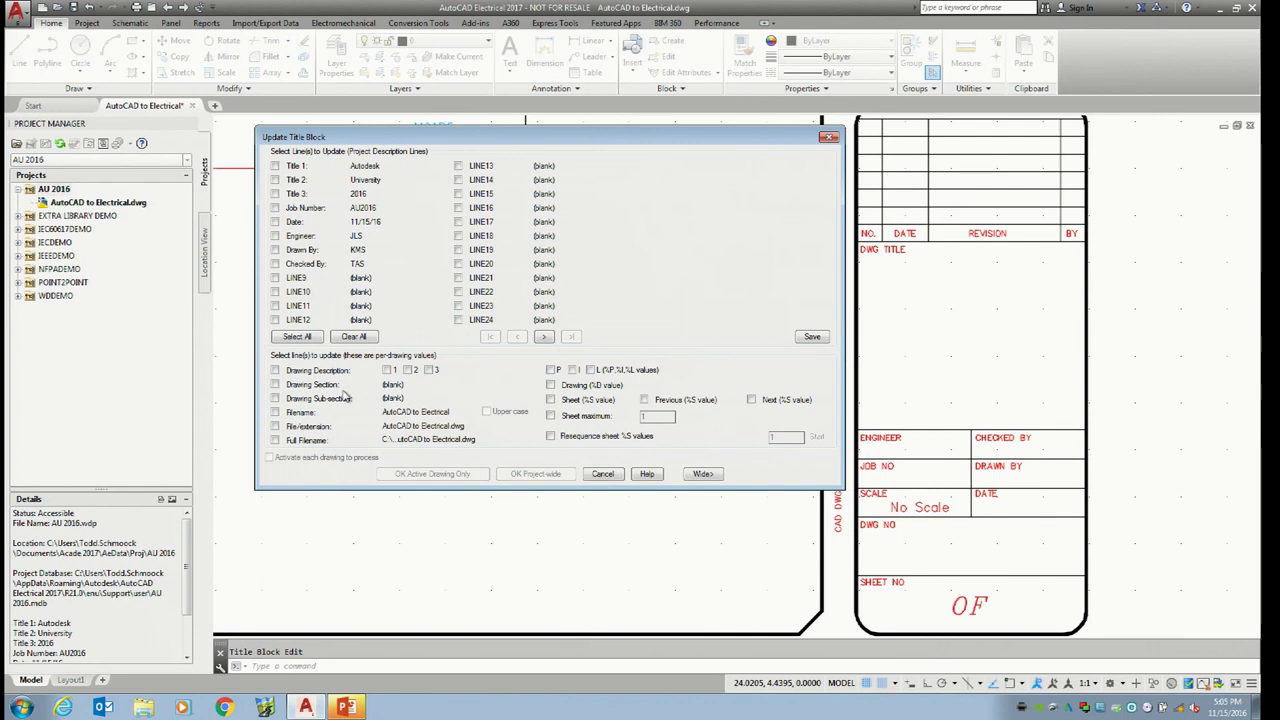
{"action": "left_click", "coordinate": [297, 337]}
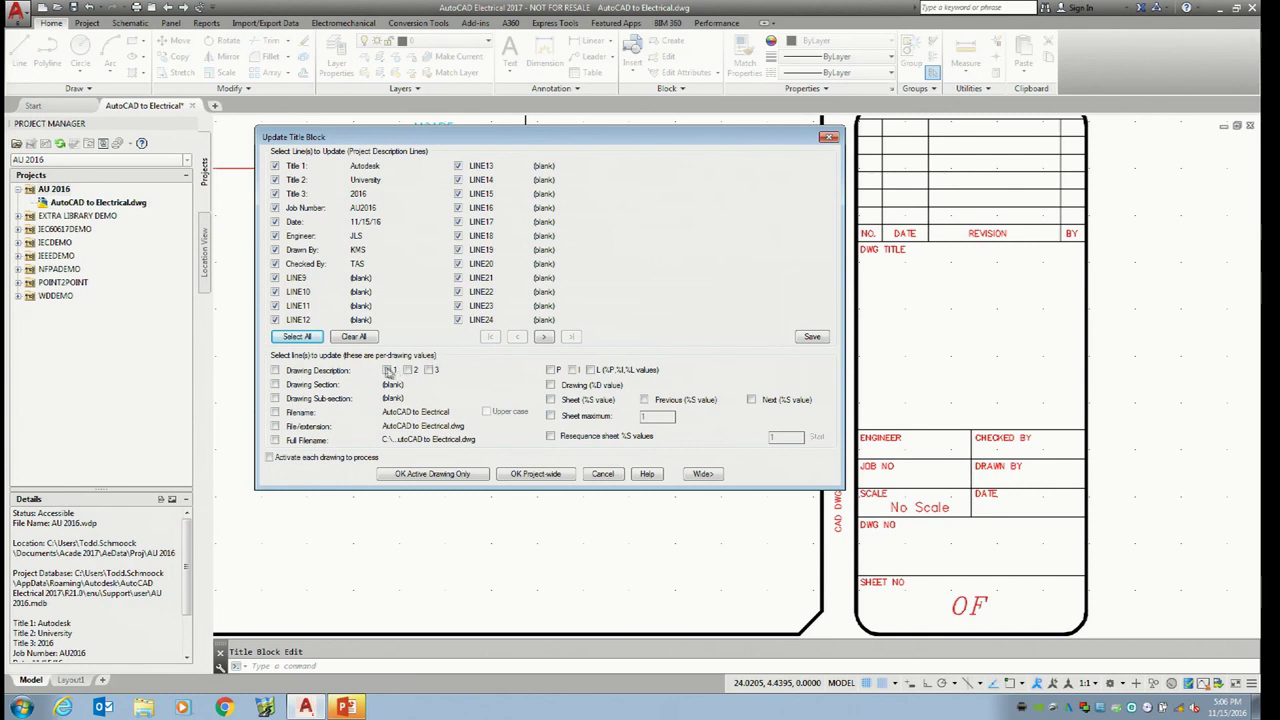
{"action": "left_click", "coordinate": [275, 370]}
{"action": "left_click", "coordinate": [550, 385]}
{"action": "left_click", "coordinate": [550, 399]}
{"action": "left_click", "coordinate": [550, 415]}
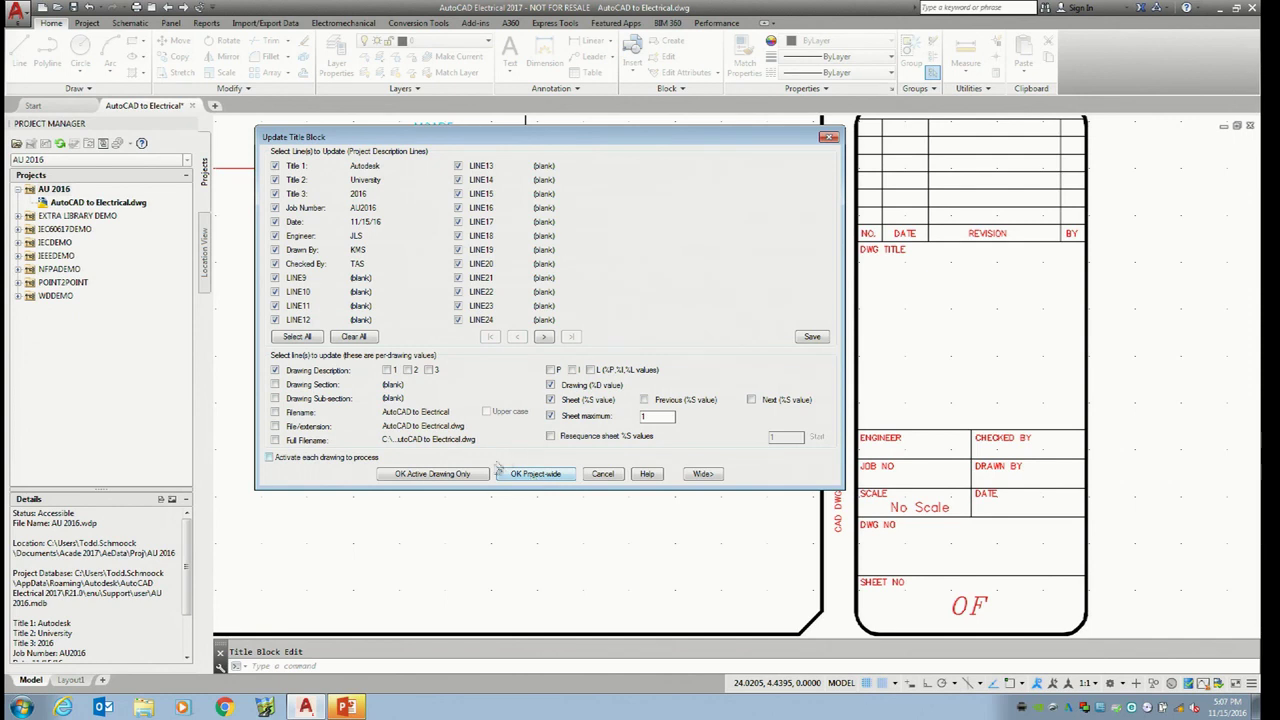
{"action": "left_click", "coordinate": [425, 478]}
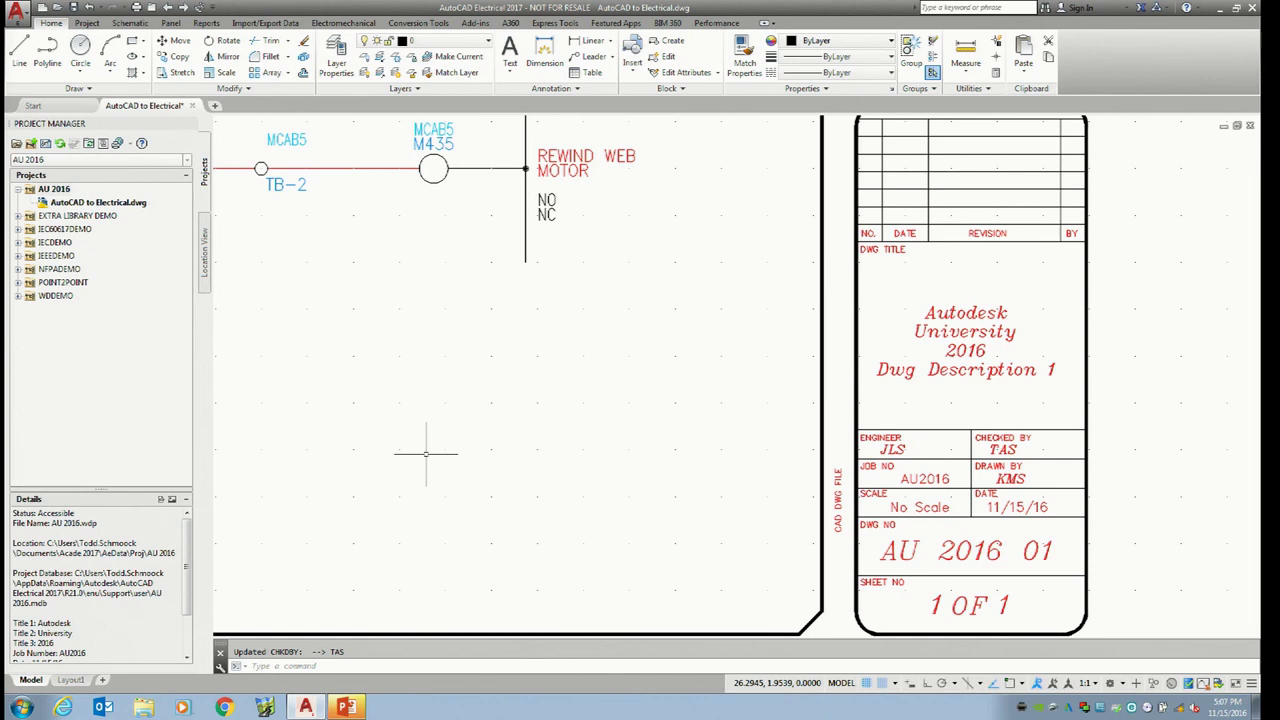
Check the filled title block attributes and the description lines in the drawing's properties, leaving both without changes
{"action": "double_click", "coordinate": [948, 318]}
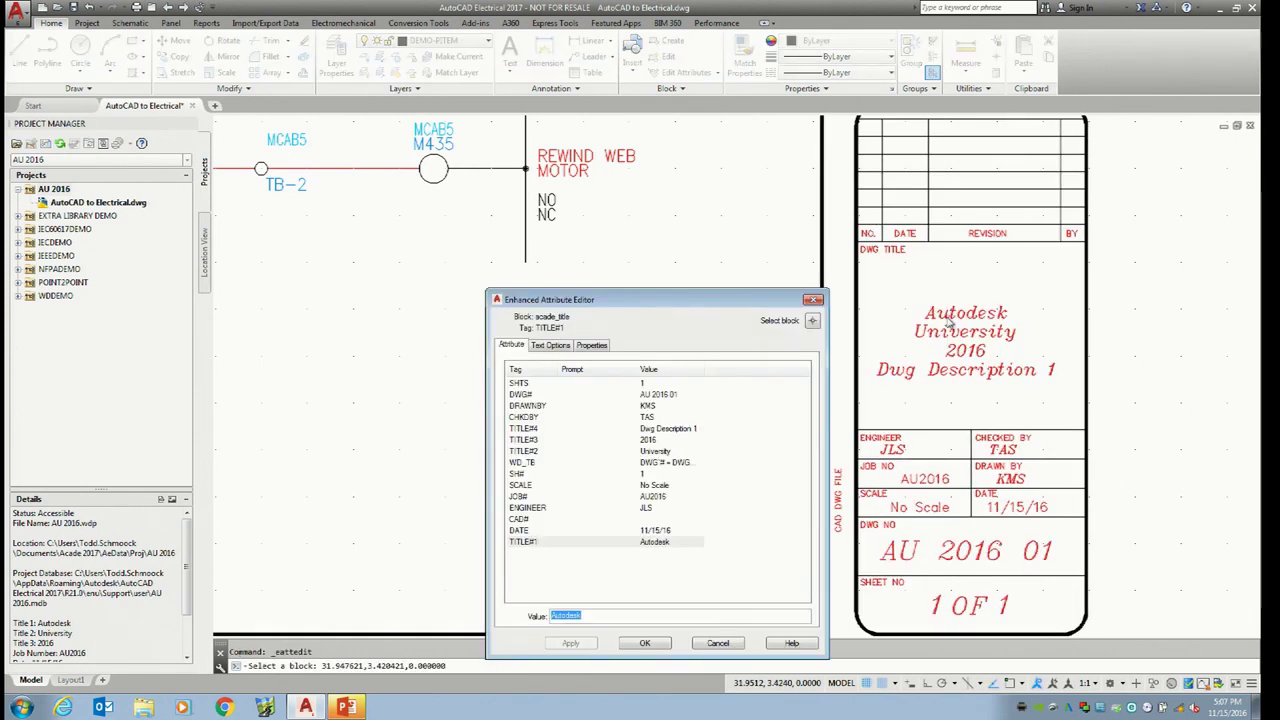
{"action": "left_click", "coordinate": [813, 300]}
{"action": "right_click", "coordinate": [99, 207]}
{"action": "mouse_move", "coordinate": [140, 316]}
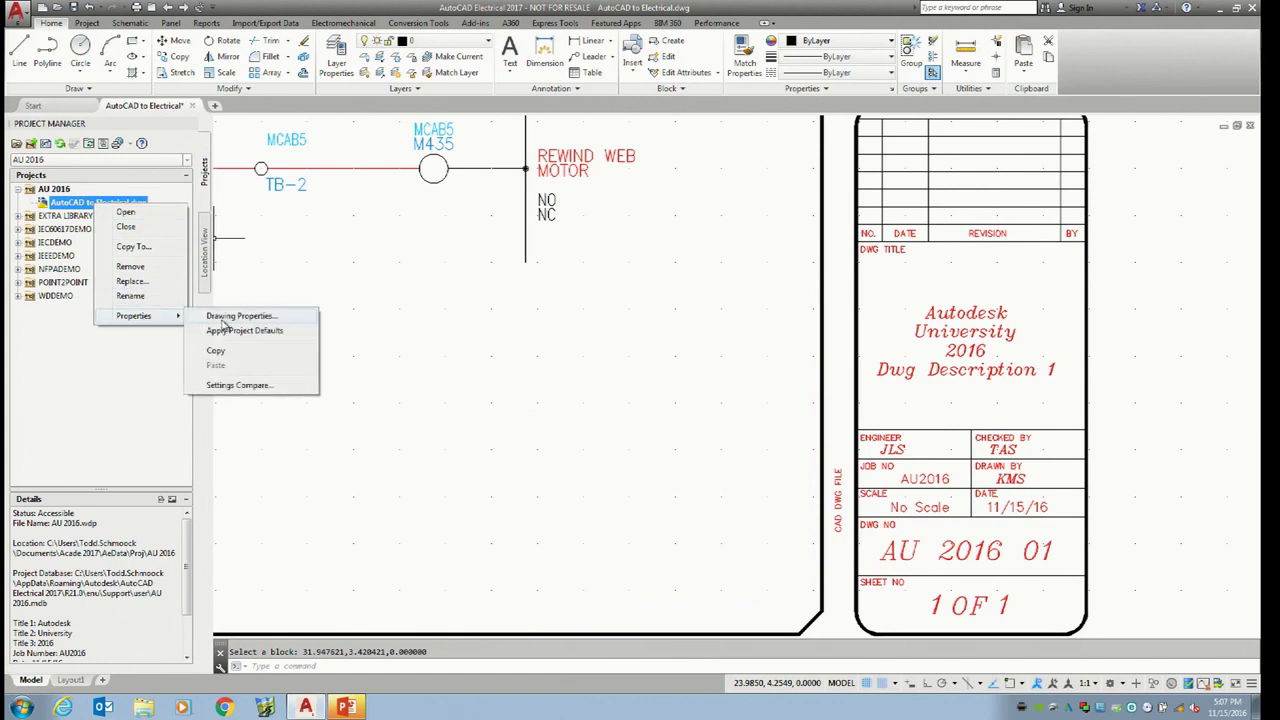
{"action": "left_click", "coordinate": [235, 316]}
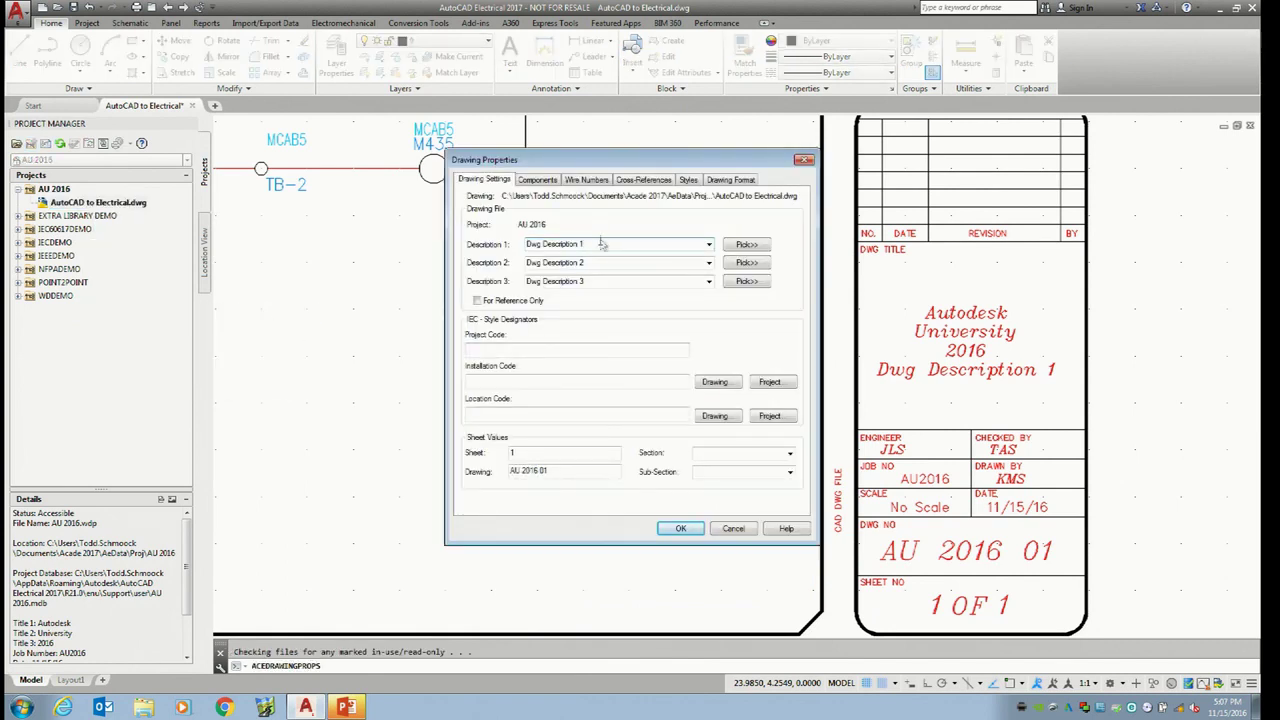
{"action": "left_click_drag", "start_coordinate": [585, 244], "coordinate": [462, 248]}
{"action": "left_click", "coordinate": [734, 529]}
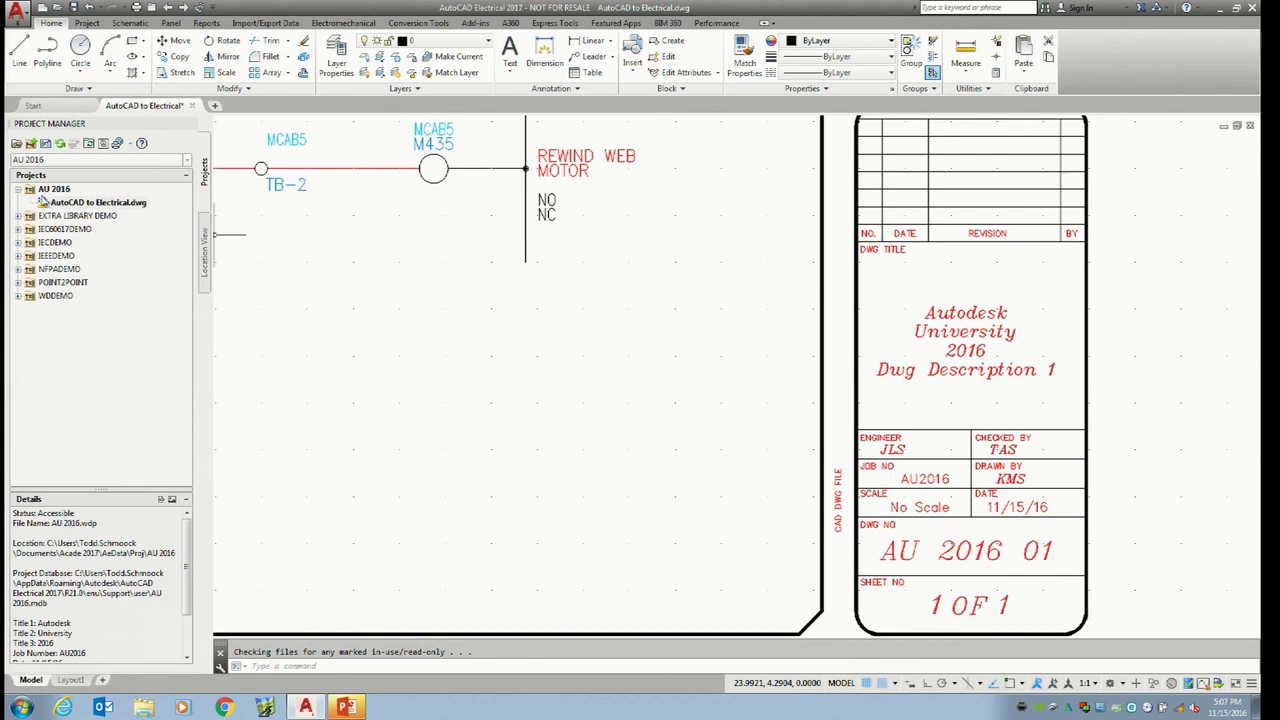
Revisit the AU 2016 project descriptions as the source of the title block values, and cancel
{"action": "right_click", "coordinate": [43, 191]}
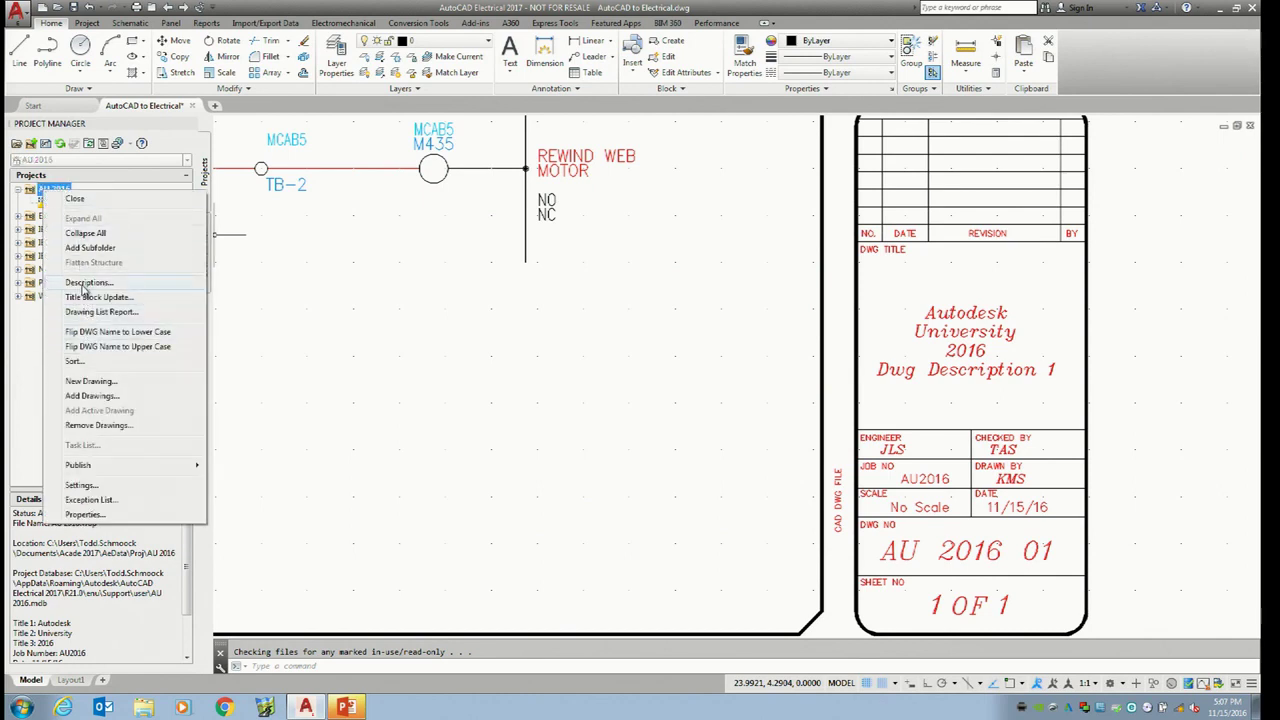
{"action": "left_click", "coordinate": [84, 283]}
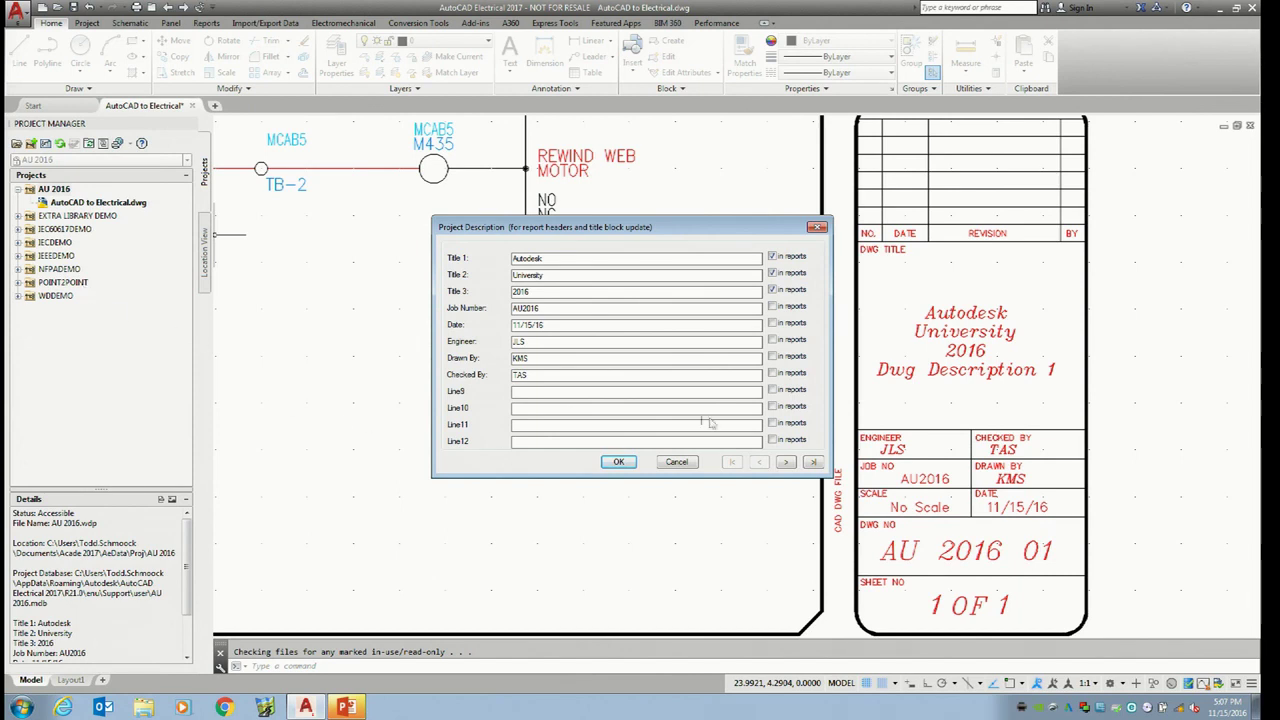
{"action": "left_click", "coordinate": [676, 462]}
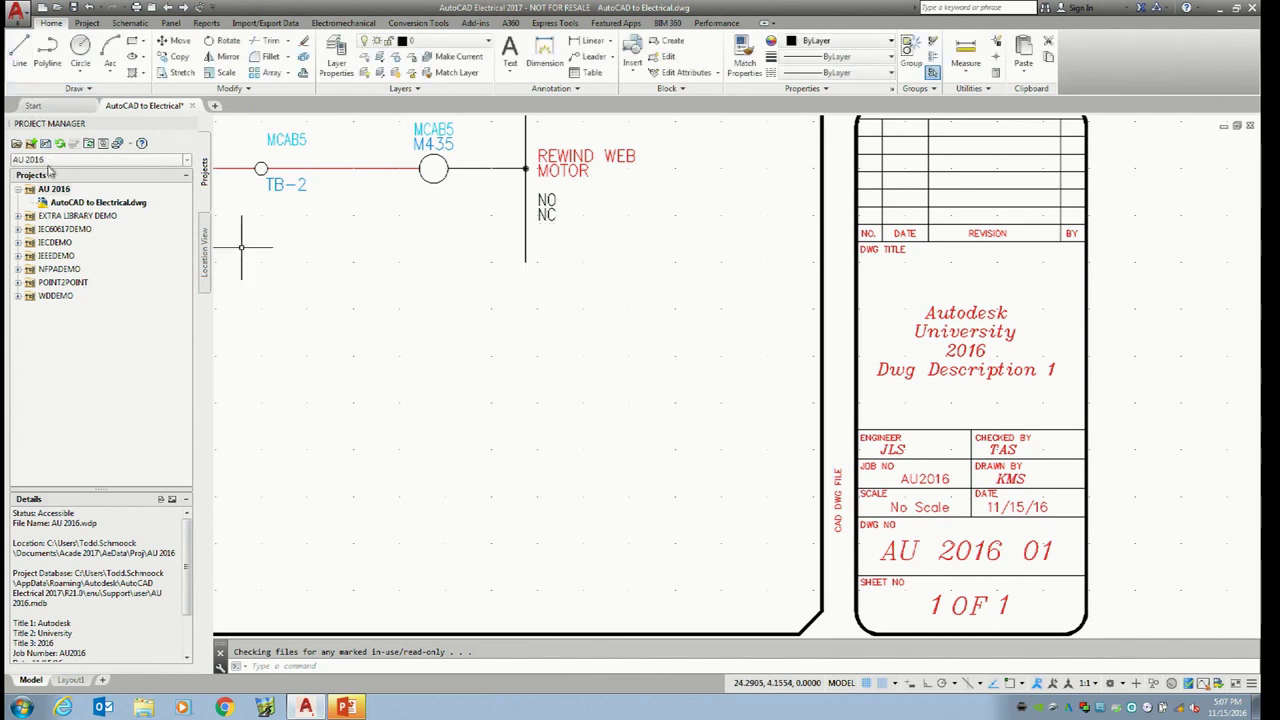
Set up a project-wide title block update with all project lines, drawing description and sheet value, choosing all AU 2016 drawings for processing
{"action": "right_click", "coordinate": [52, 189]}
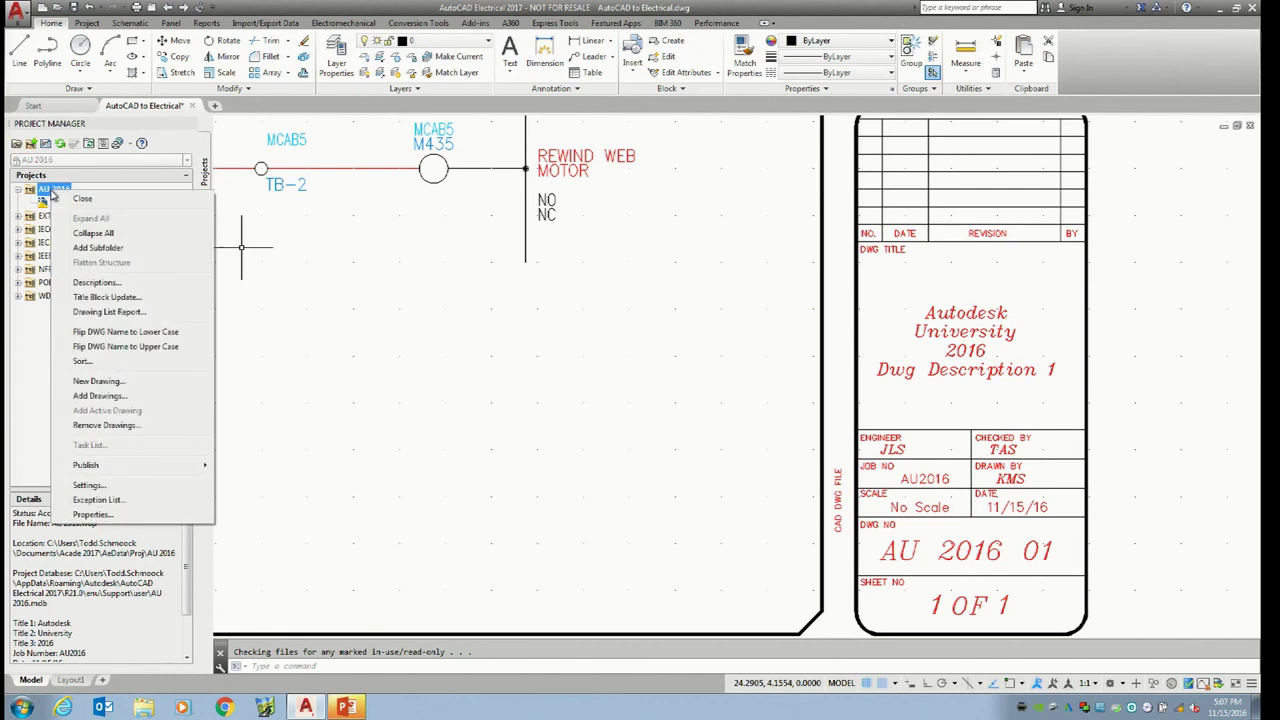
{"action": "left_click", "coordinate": [107, 297]}
{"action": "left_click", "coordinate": [380, 375]}
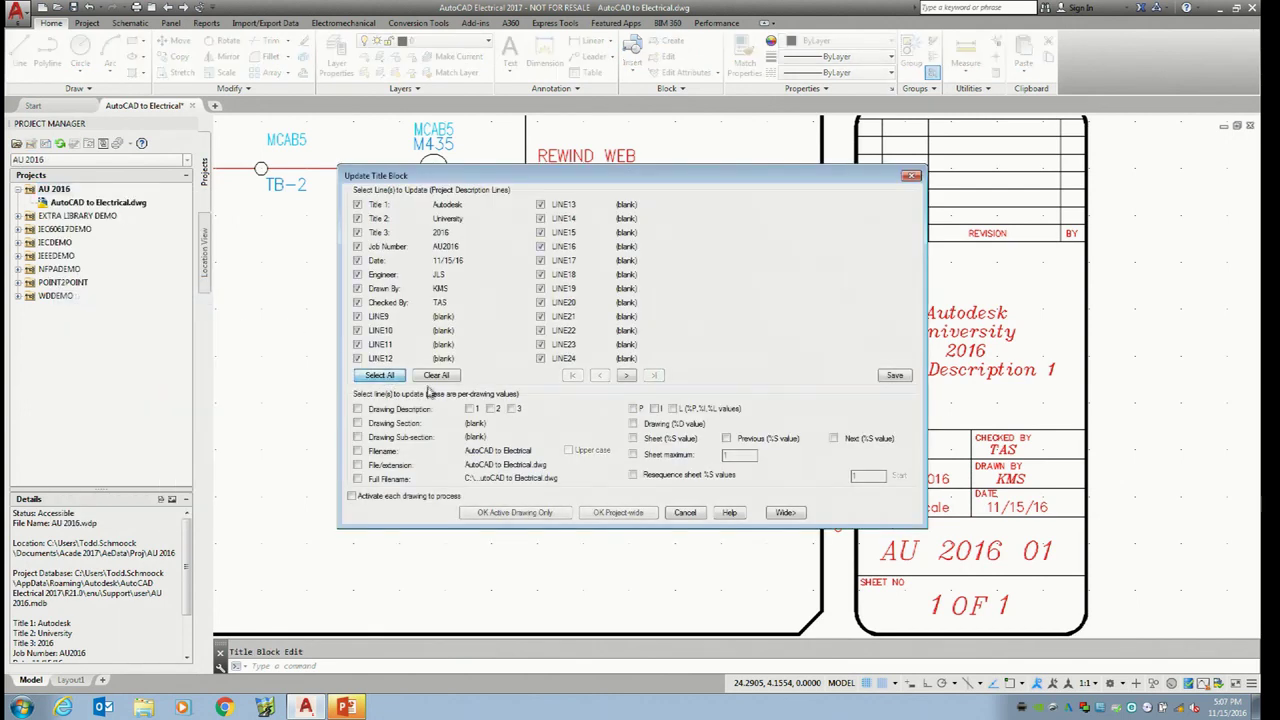
{"action": "left_click", "coordinate": [358, 409]}
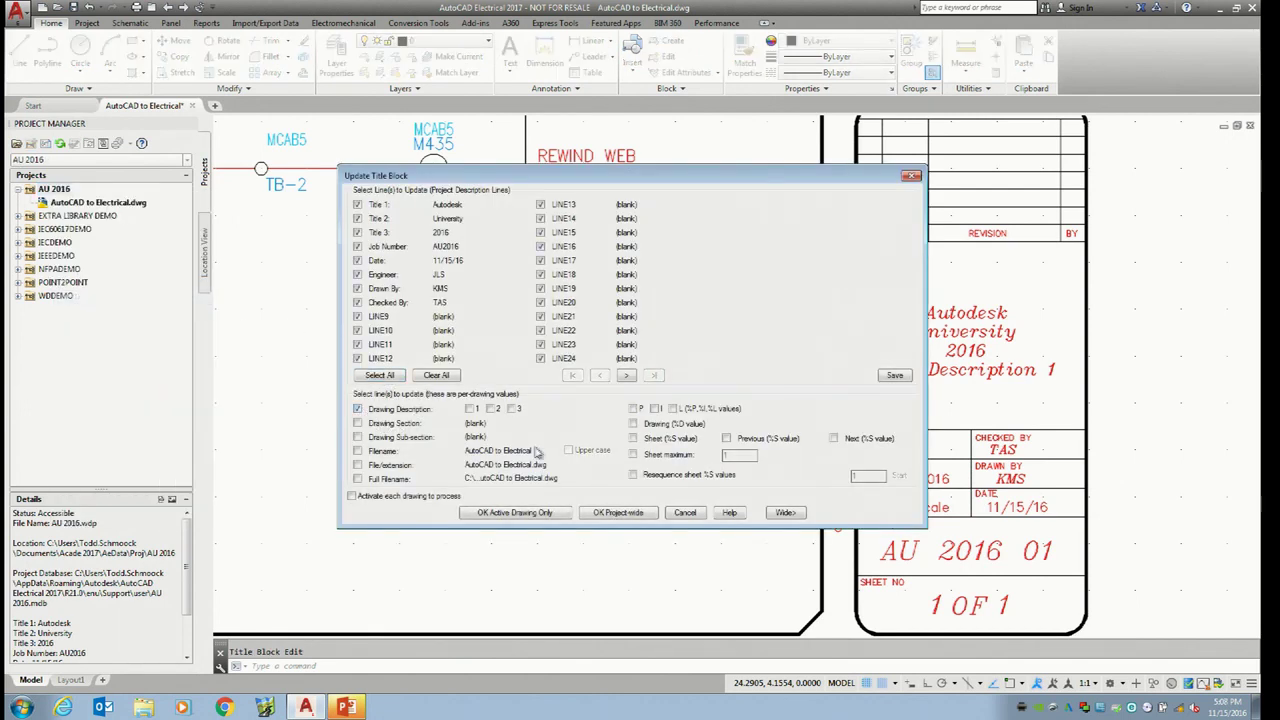
{"action": "left_click", "coordinate": [632, 438]}
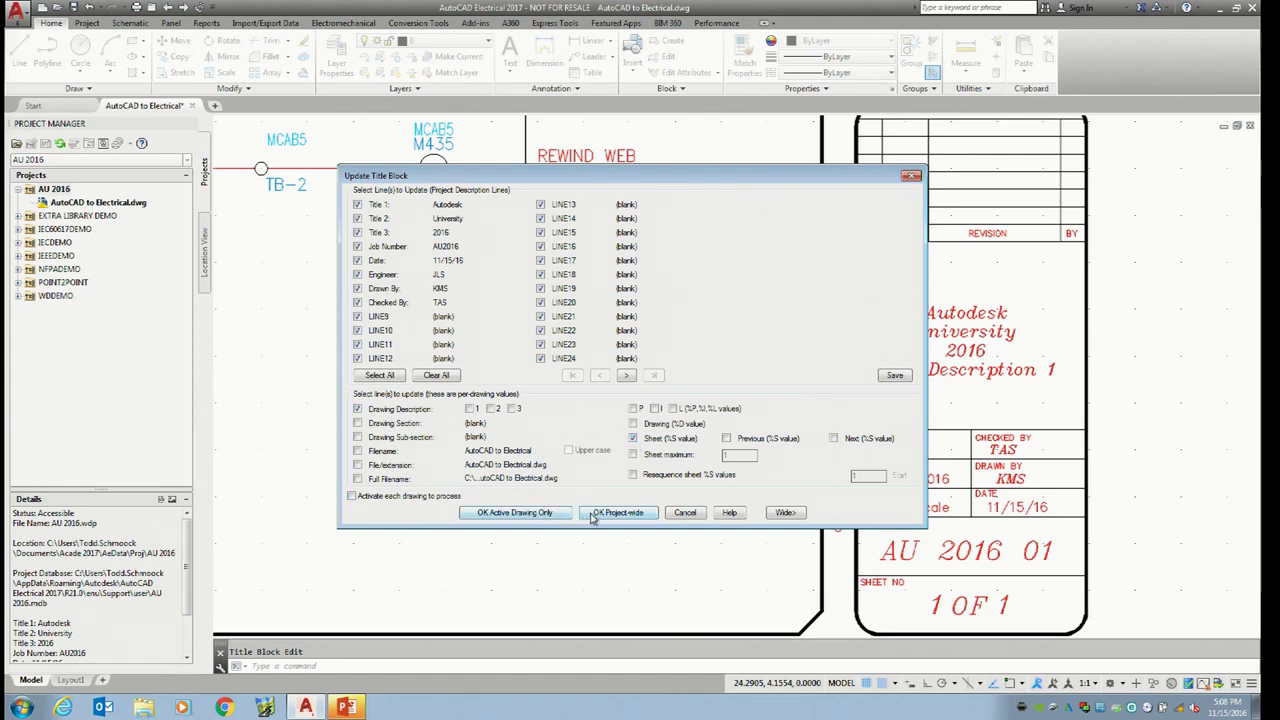
{"action": "left_click", "coordinate": [594, 514]}
{"action": "left_click_drag", "start_coordinate": [690, 195], "coordinate": [434, 121]}
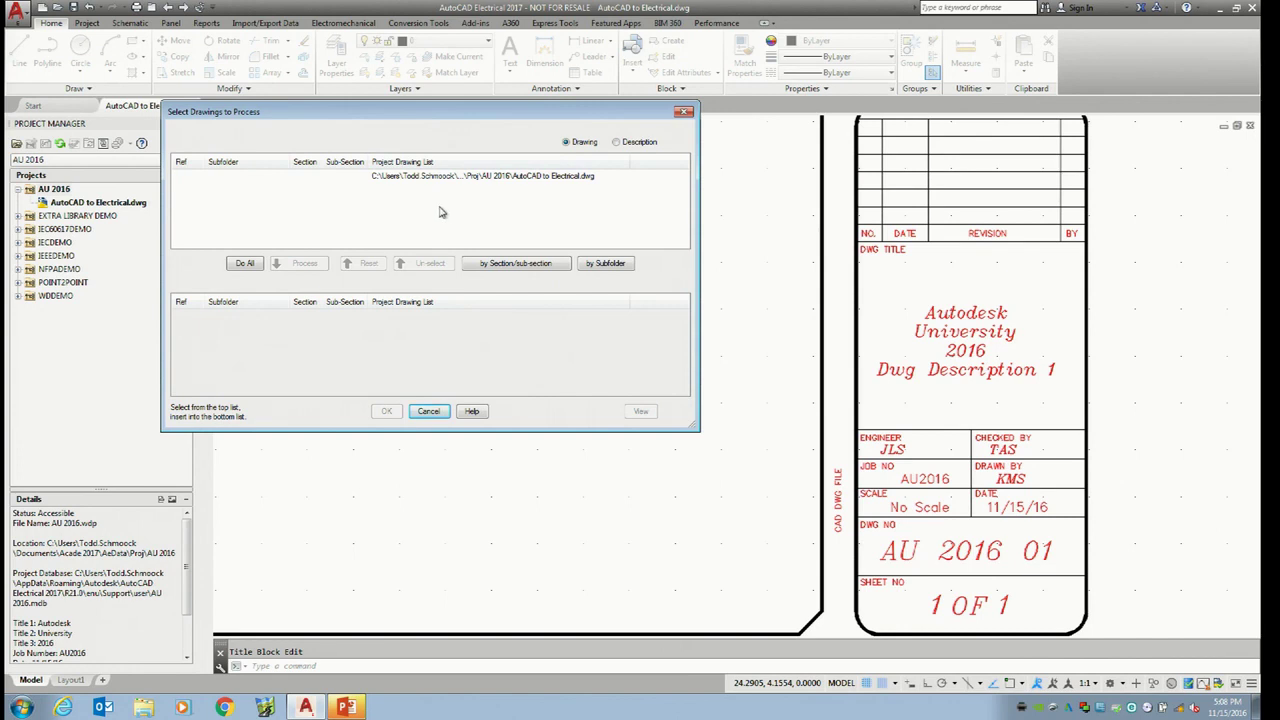
{"action": "left_click", "coordinate": [245, 263]}
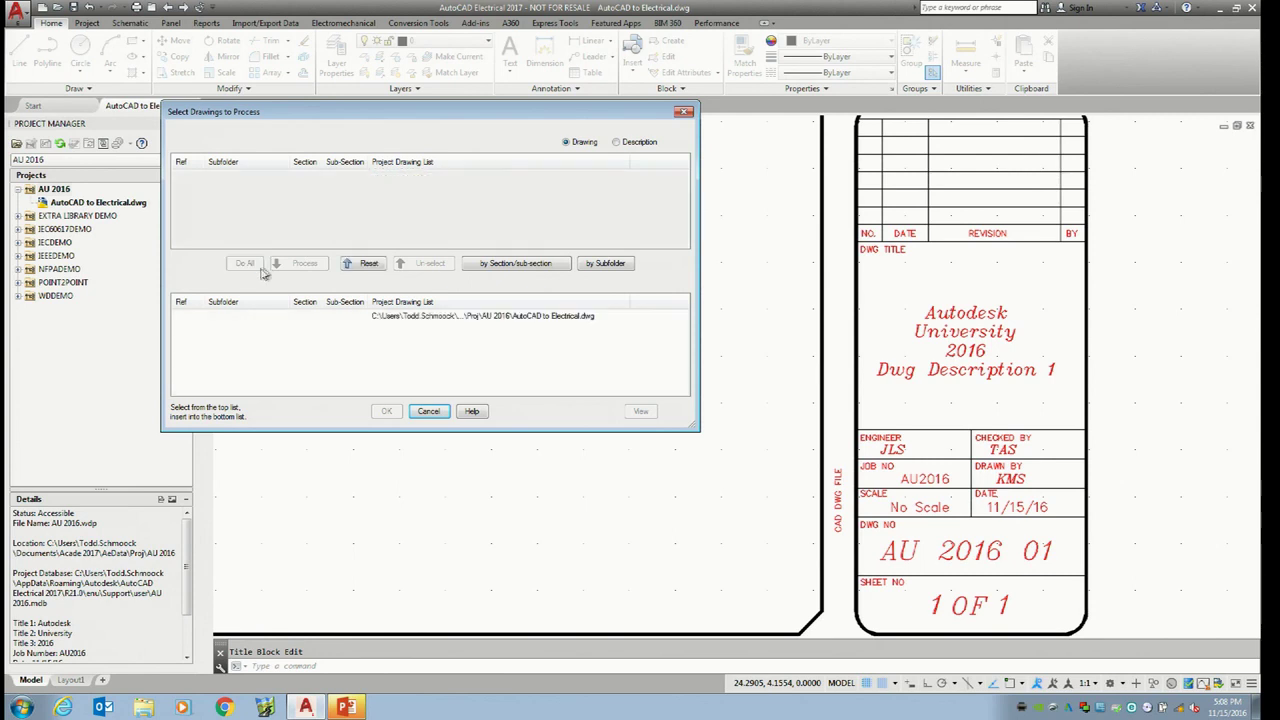
{"action": "left_click", "coordinate": [386, 411]}
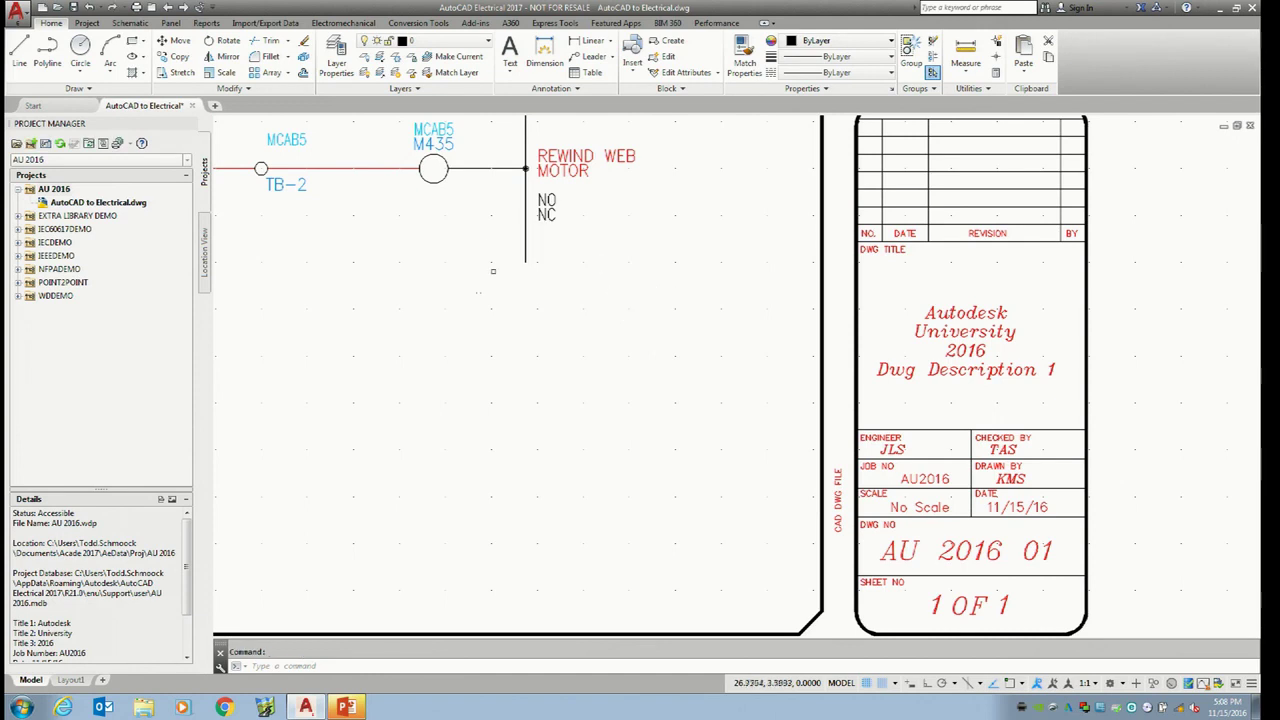
Switch to Windows Explorer, browse to Documents\Acade 2017\AeData\Proj\AU 2016 and select AU 2016.wdp
{"action": "key", "text": "super+e"}
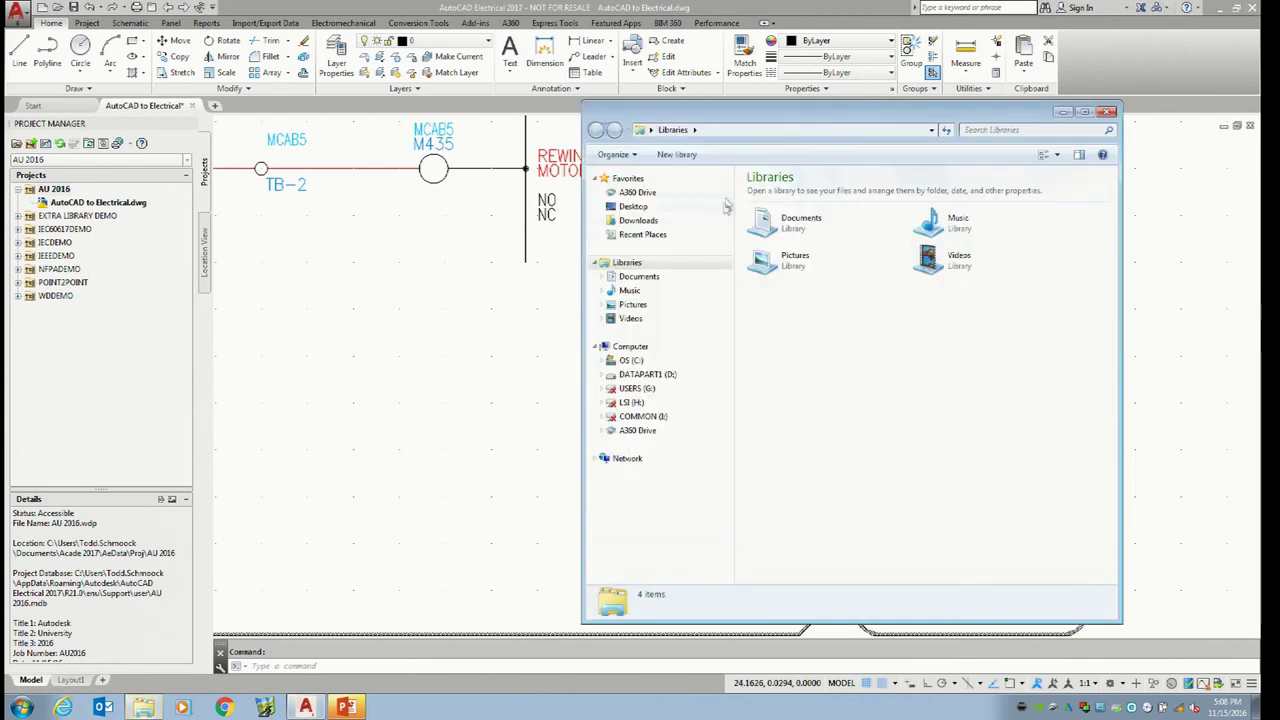
{"action": "left_click", "coordinate": [604, 238]}
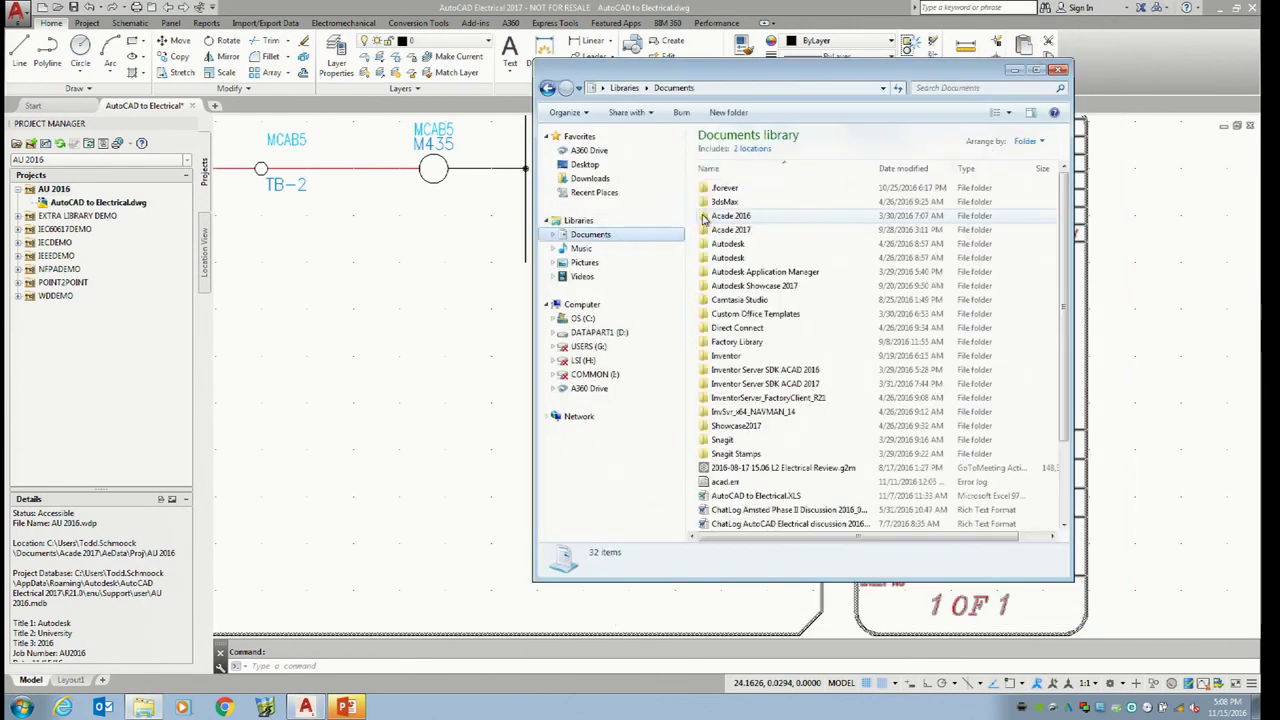
{"action": "double_click", "coordinate": [730, 213]}
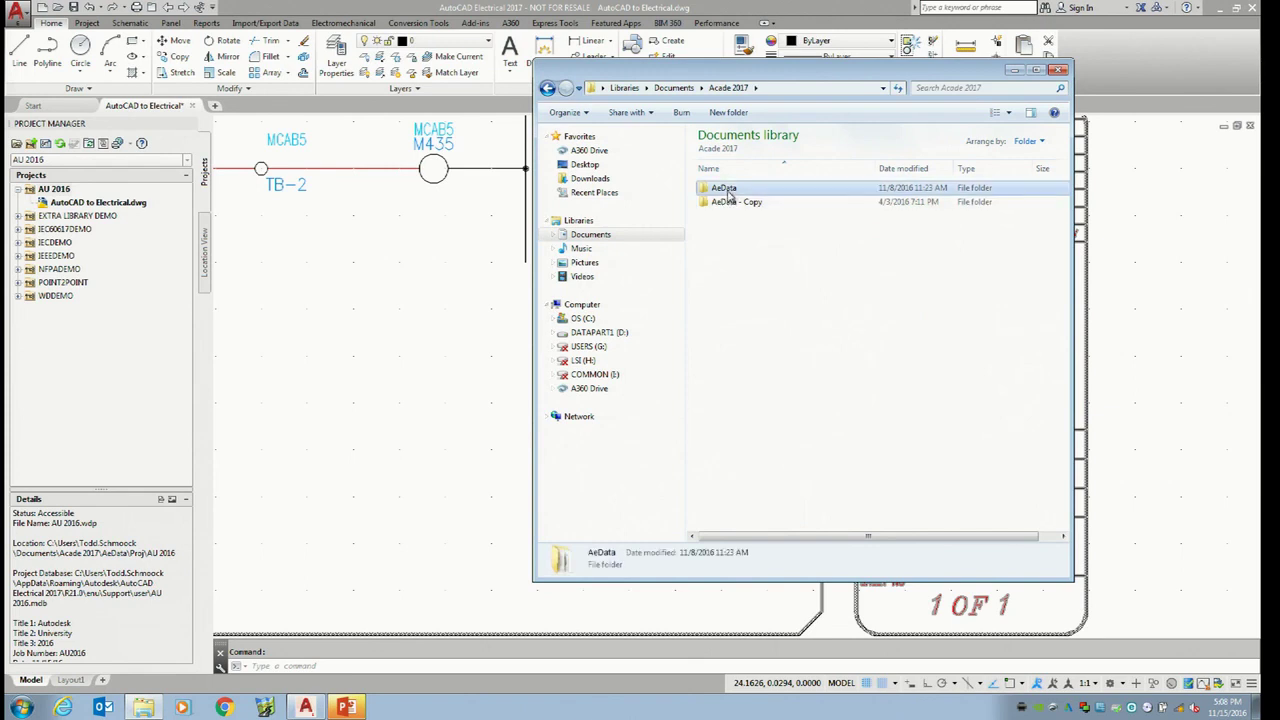
{"action": "double_click", "coordinate": [723, 187]}
{"action": "double_click", "coordinate": [722, 201]}
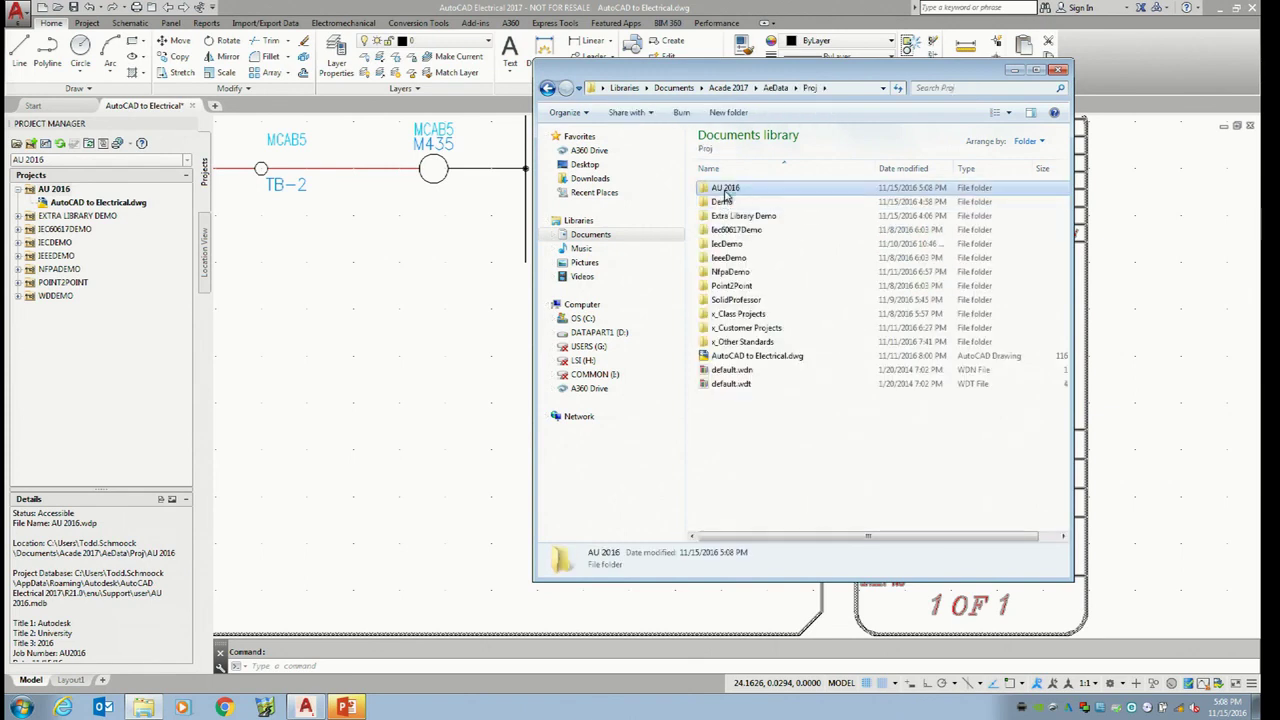
{"action": "double_click", "coordinate": [725, 188]}
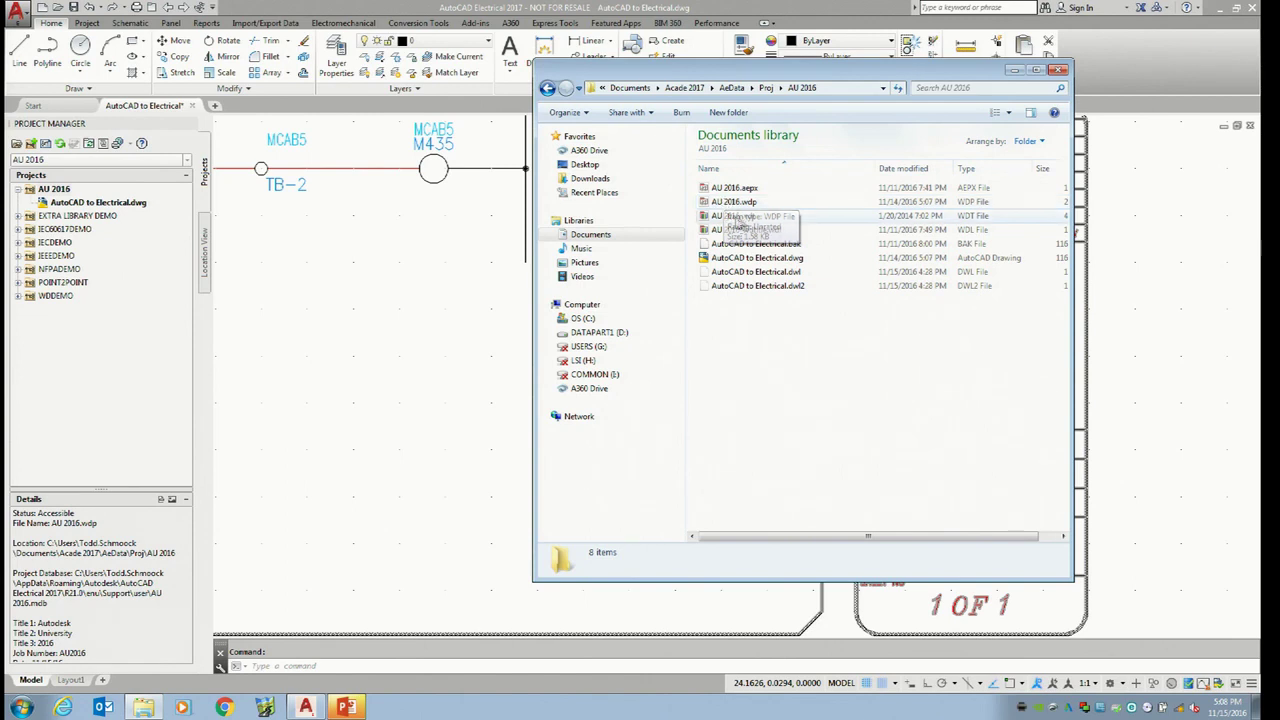
{"action": "left_click", "coordinate": [748, 205]}
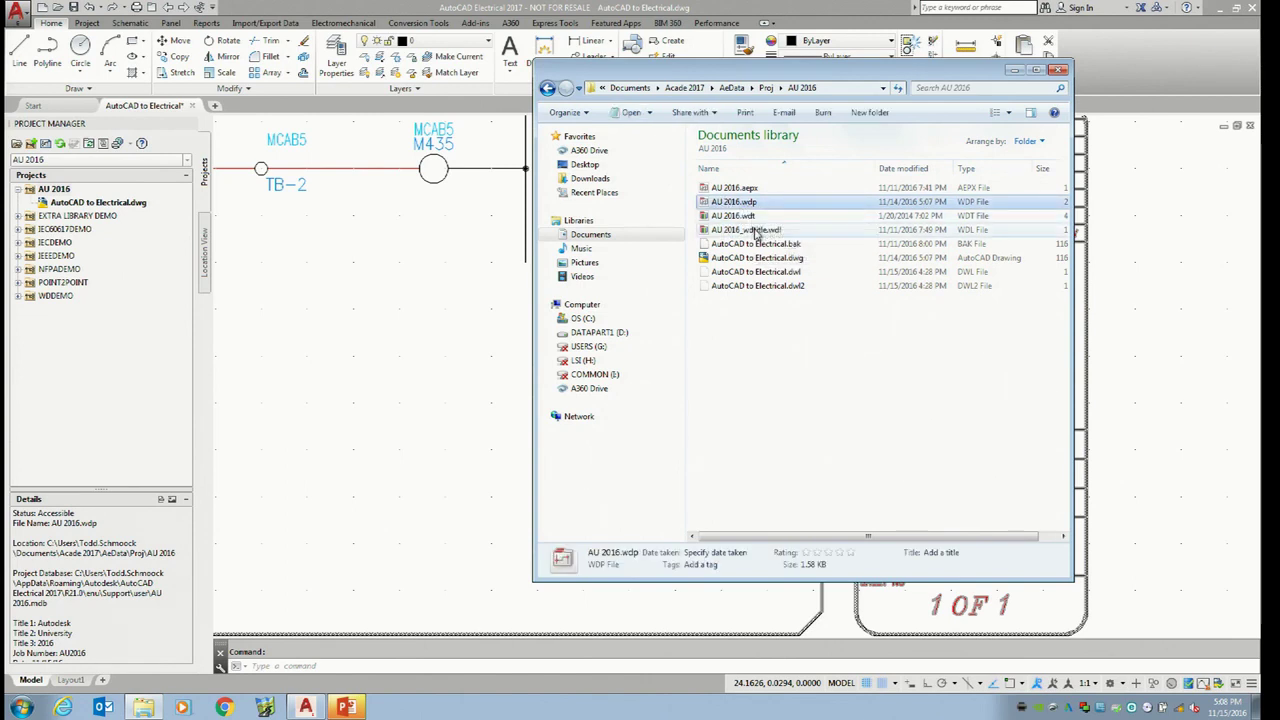
Examine the AU 2016_wdtitle.wdl line labels and the title block mapping in AU 2016.wdt, and close both files and the folder
{"action": "double_click", "coordinate": [750, 230]}
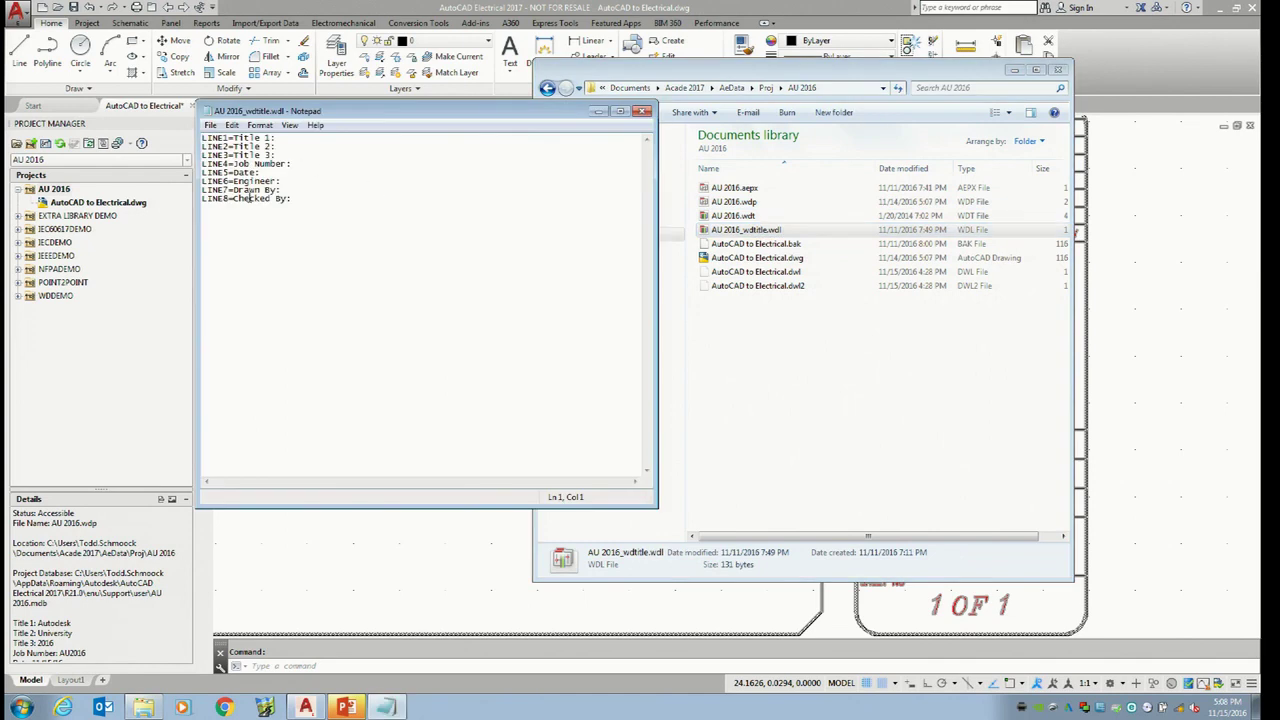
{"action": "left_click", "coordinate": [642, 111]}
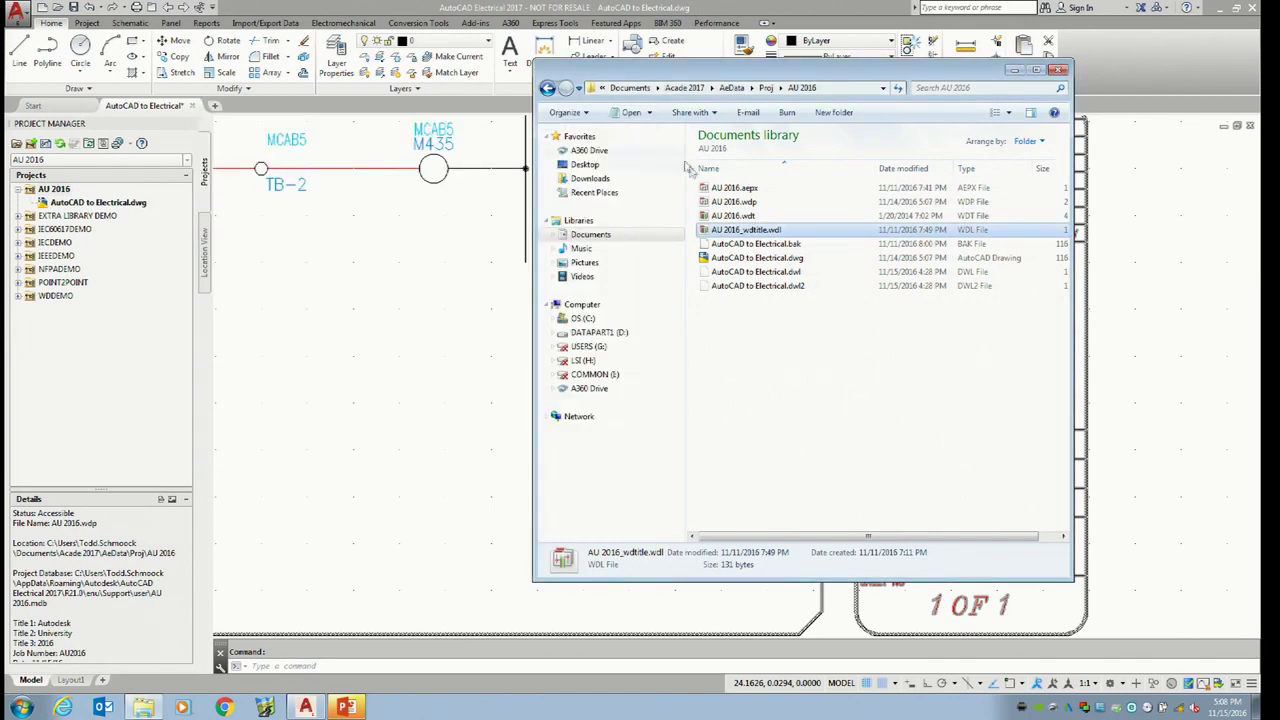
{"action": "double_click", "coordinate": [712, 215]}
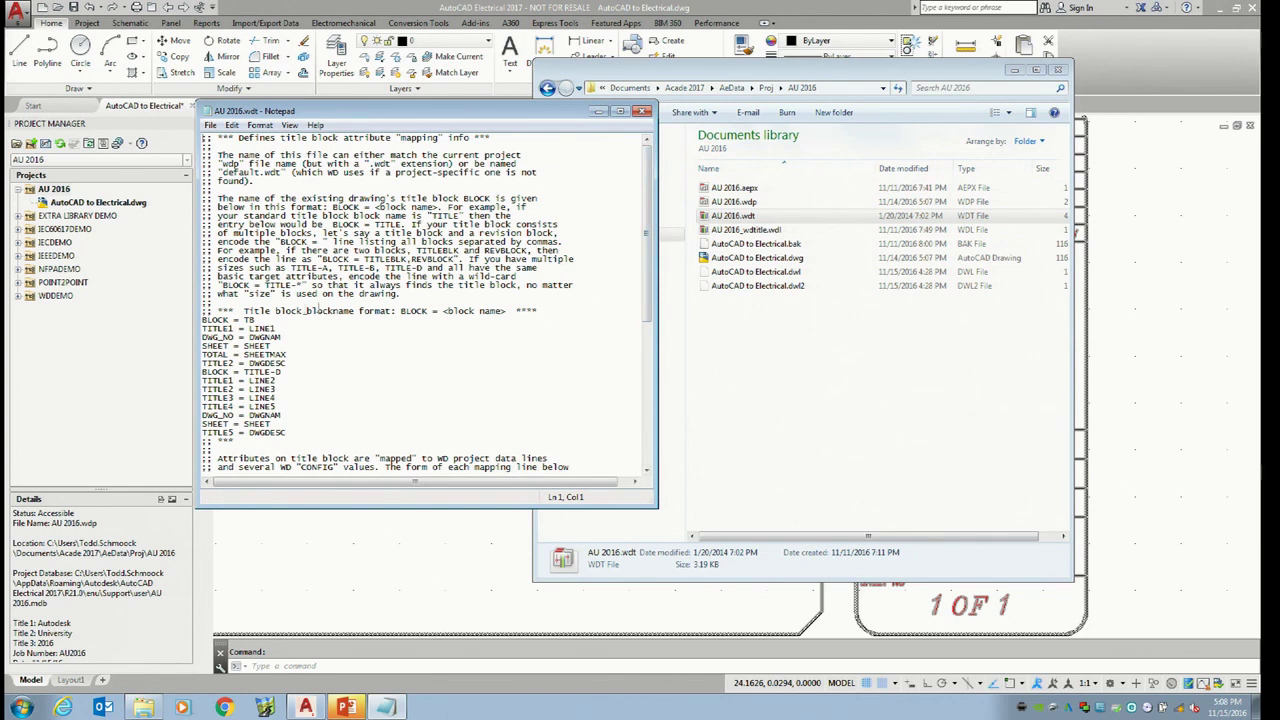
{"action": "left_click_drag", "start_coordinate": [258, 320], "coordinate": [218, 320]}
{"action": "left_click", "coordinate": [643, 110]}
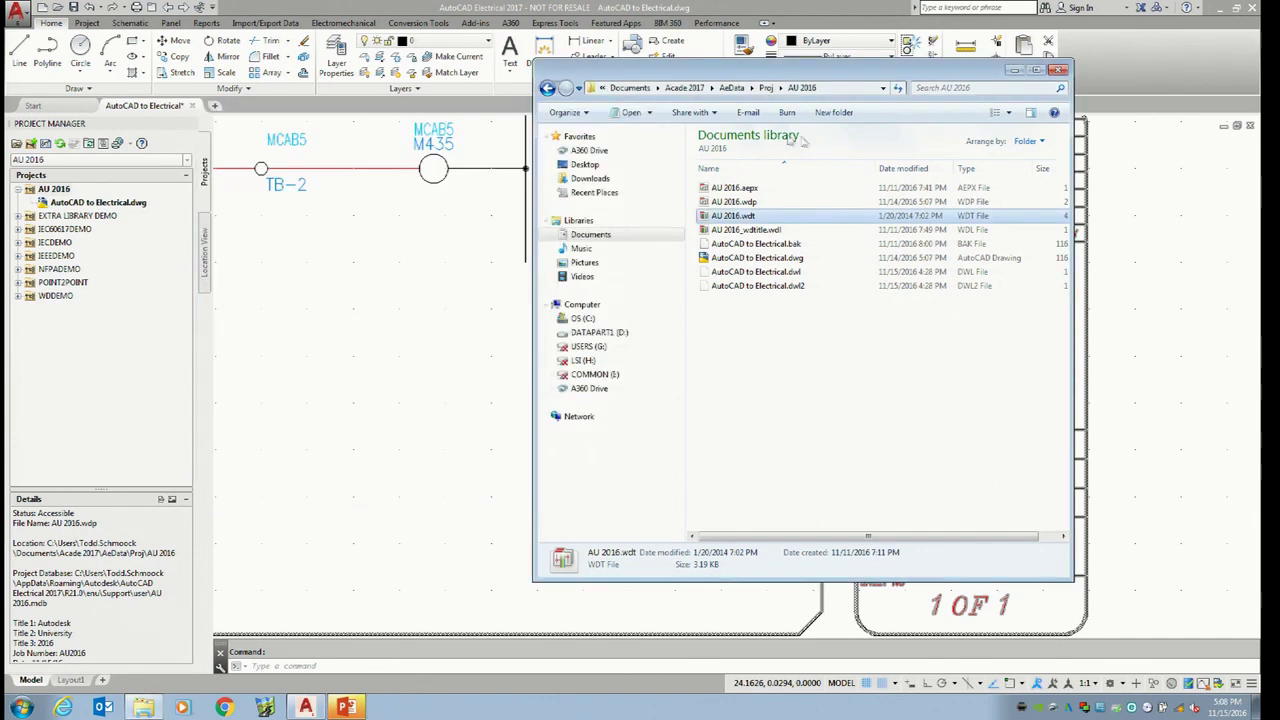
{"action": "left_click", "coordinate": [1061, 70]}
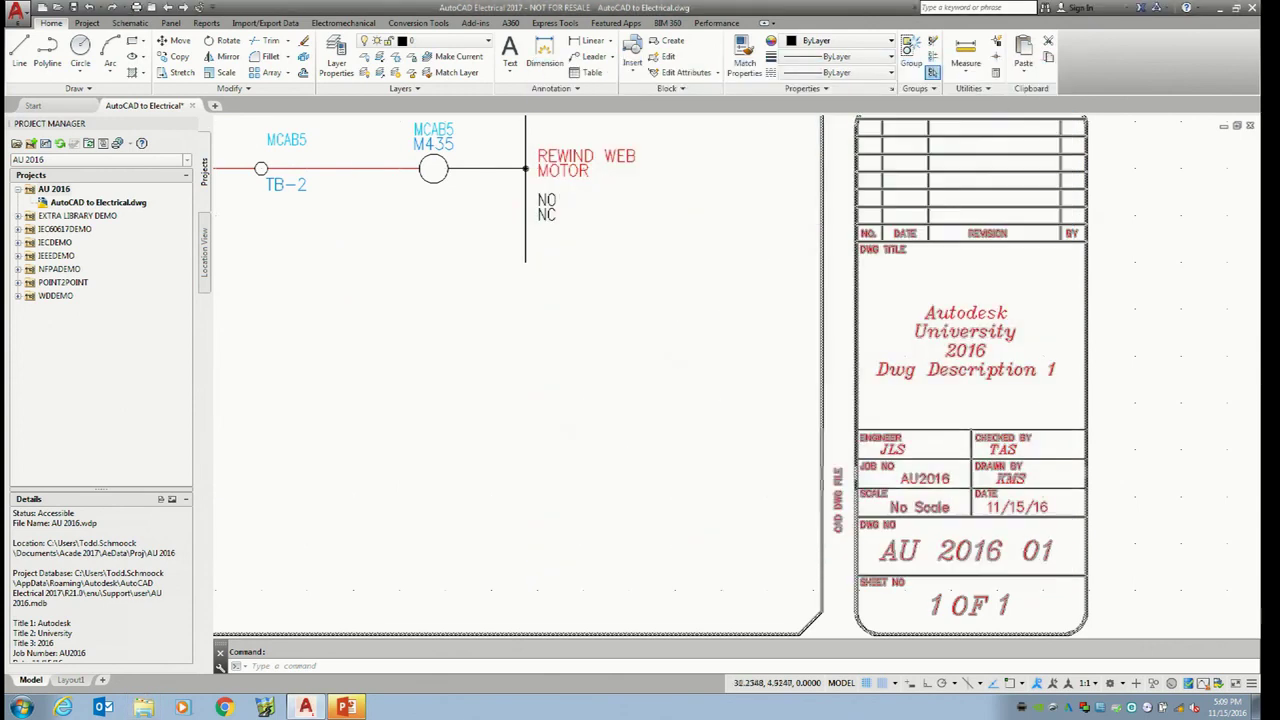
Show the full extents of the drawing and switch to the PowerPoint presentation
{"action": "middle_click", "coordinate": [631, 313]}
{"action": "middle_click", "coordinate": [631, 313]}
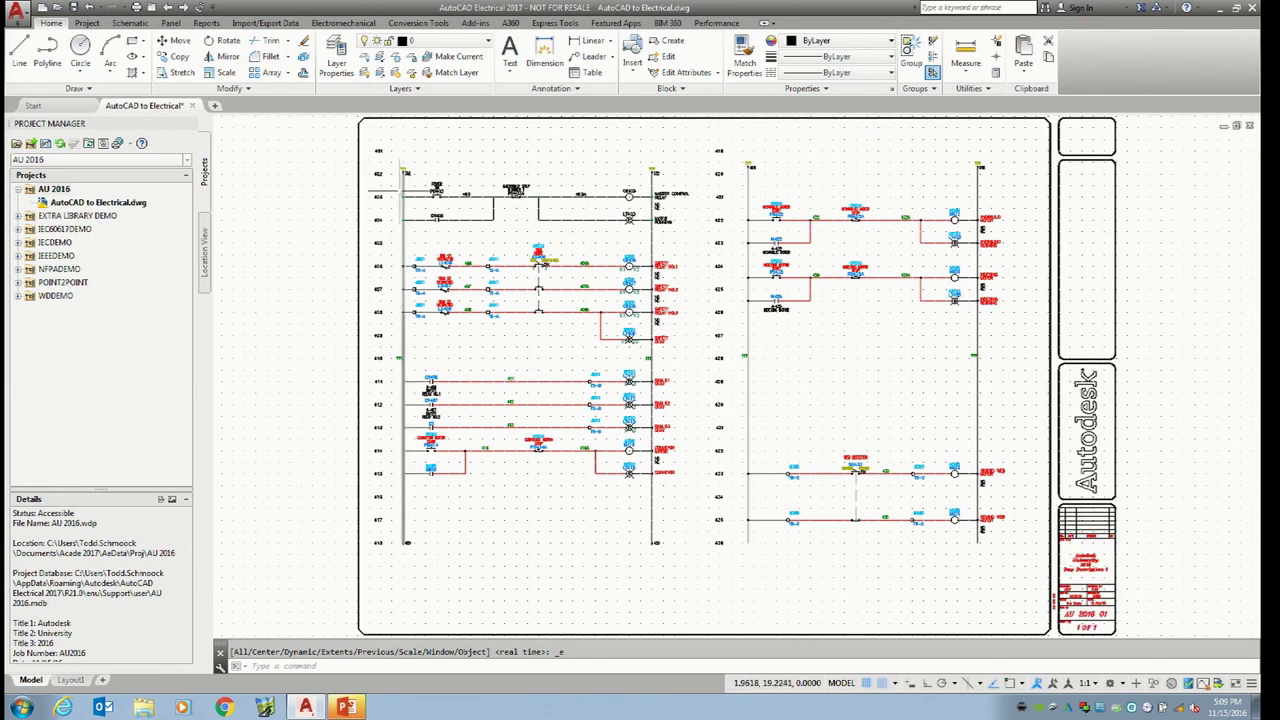
{"action": "left_click", "coordinate": [346, 708]}
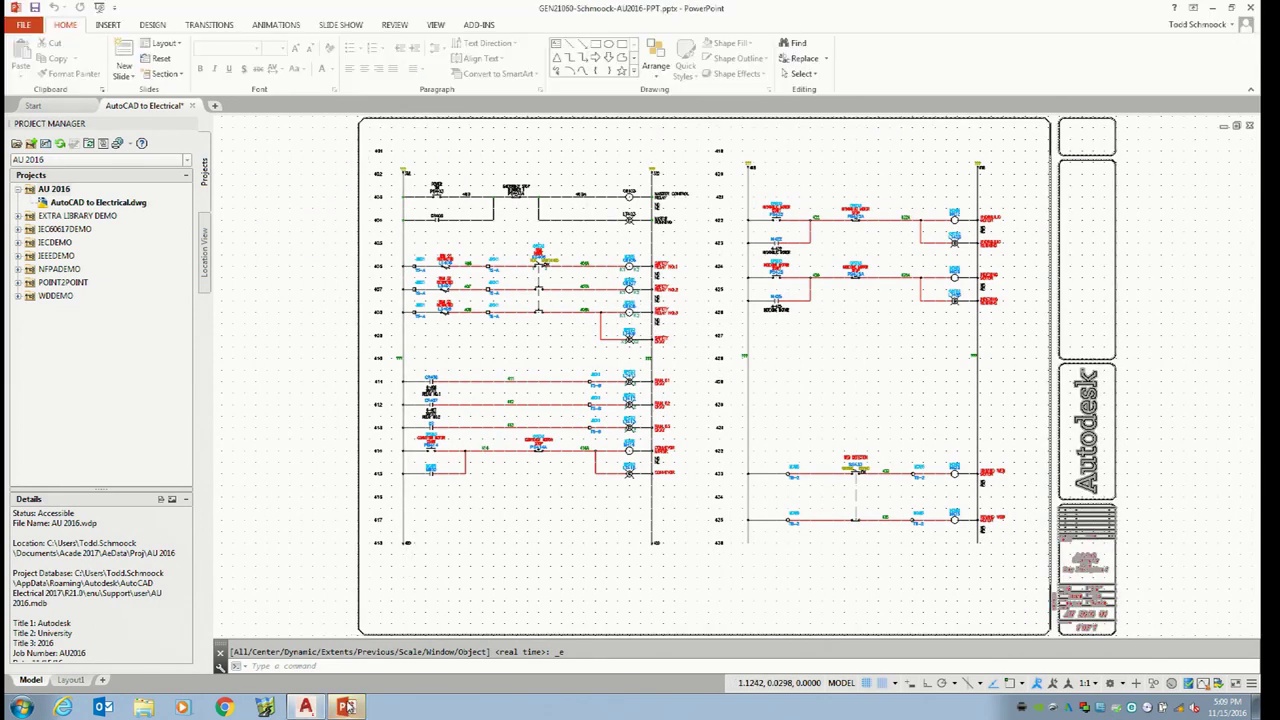
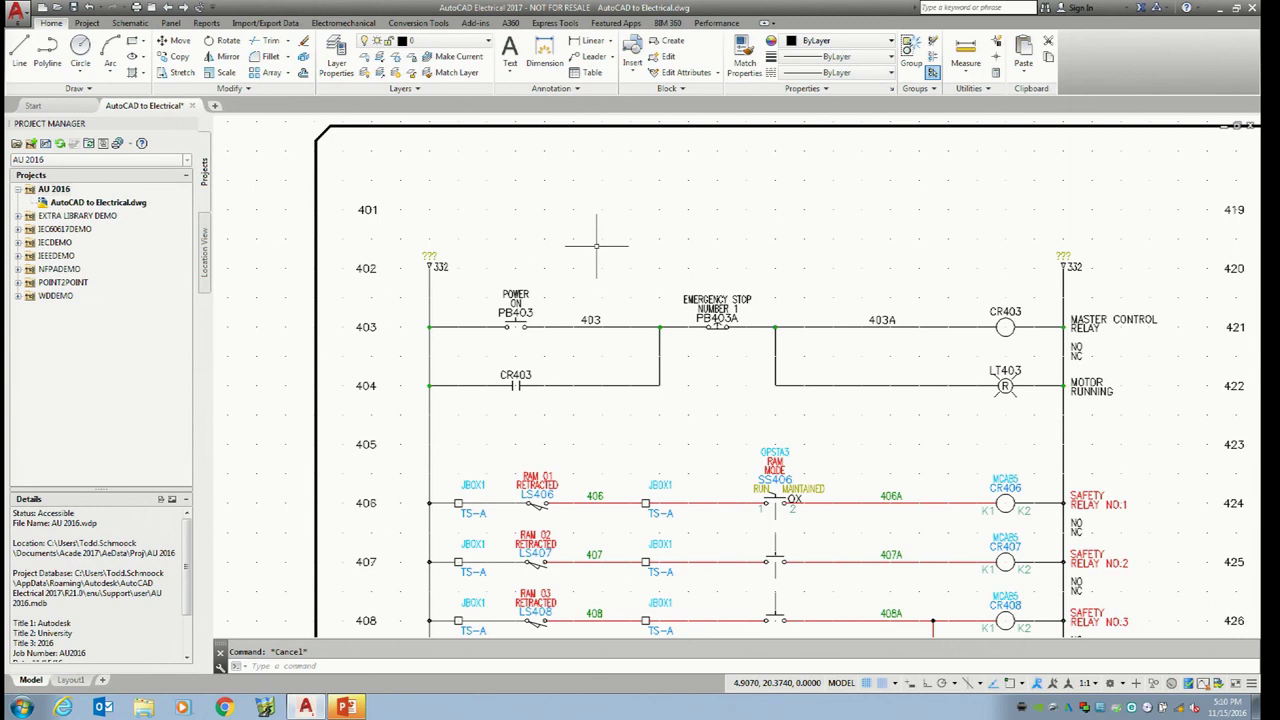
Open limit switch LS406 with Edit Component to review its component data, and close it without changes
{"action": "right_click", "coordinate": [537, 495]}
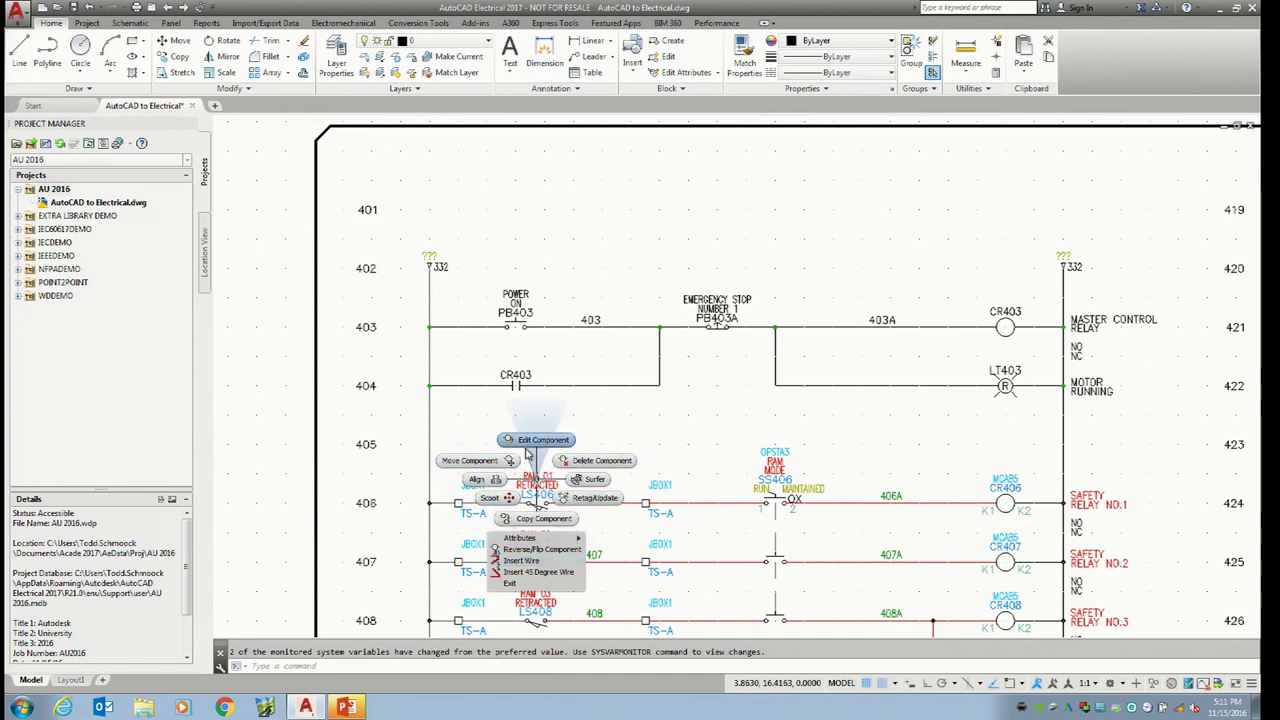
{"action": "left_click", "coordinate": [536, 444]}
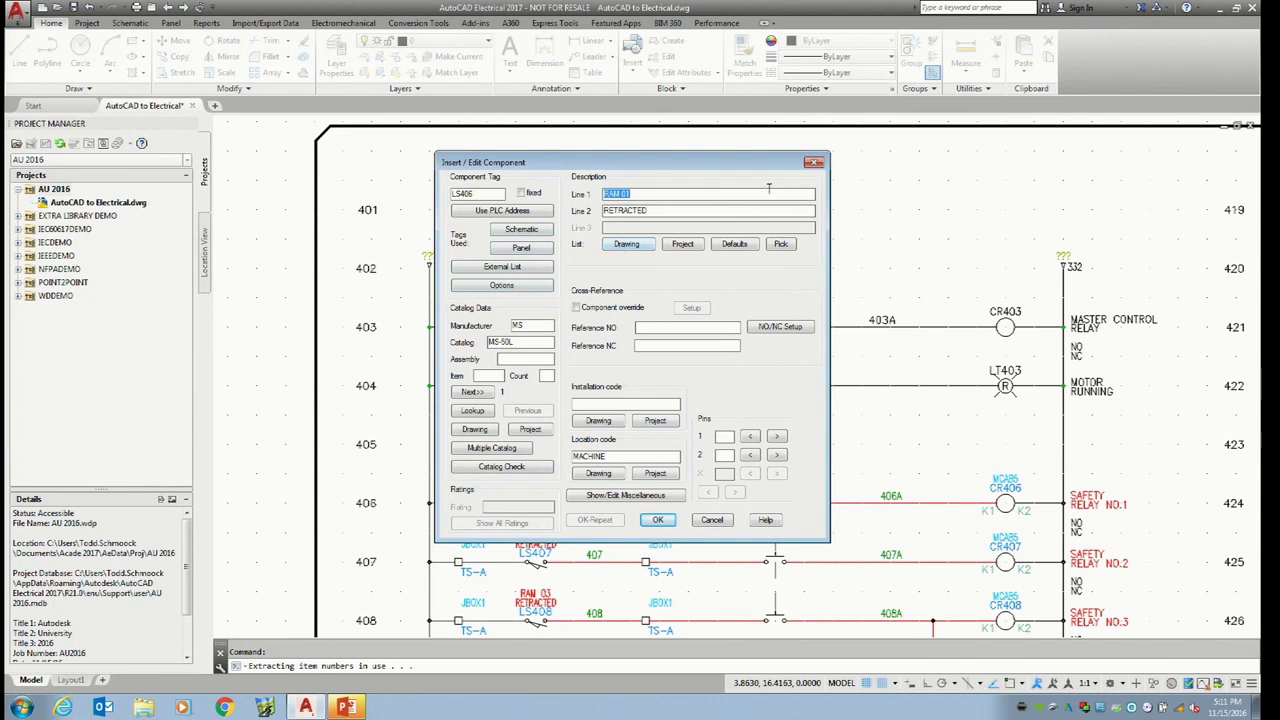
{"action": "left_click", "coordinate": [814, 163]}
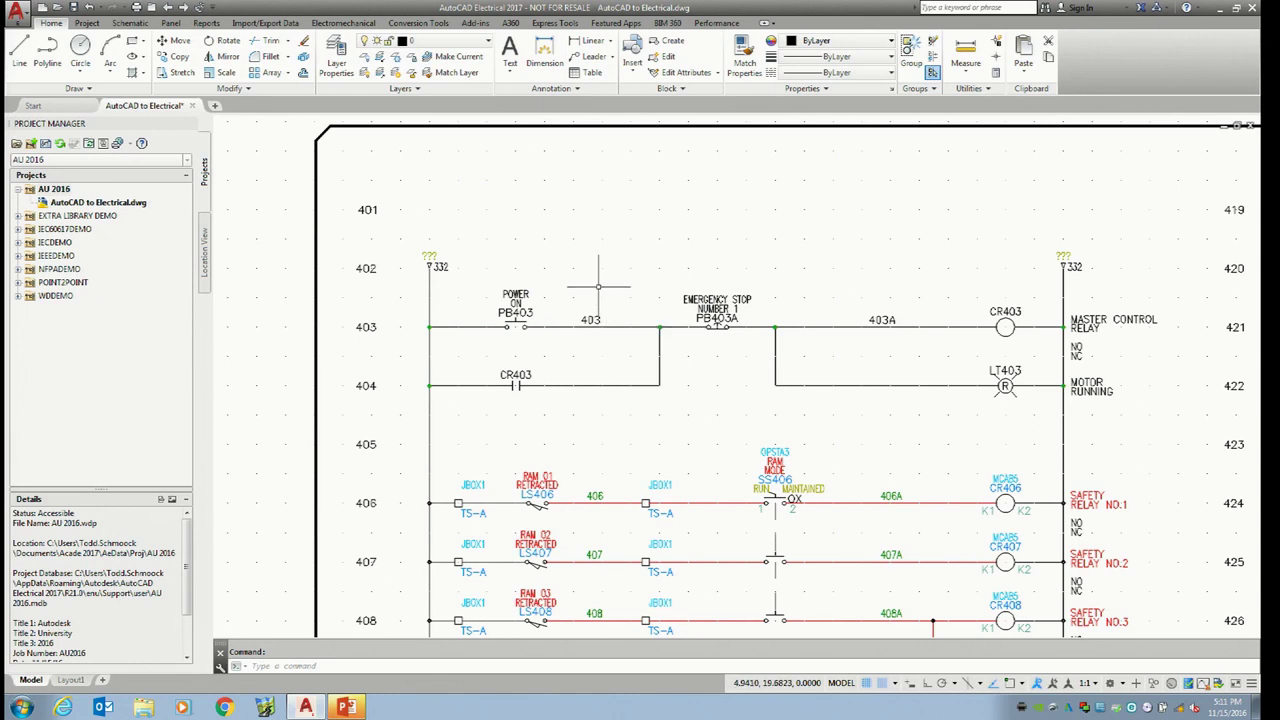
Inspect the block attributes of the POWER ON push button PB403 in the Enhanced Attribute Editor, and close it without changes
{"action": "double_click", "coordinate": [516, 300]}
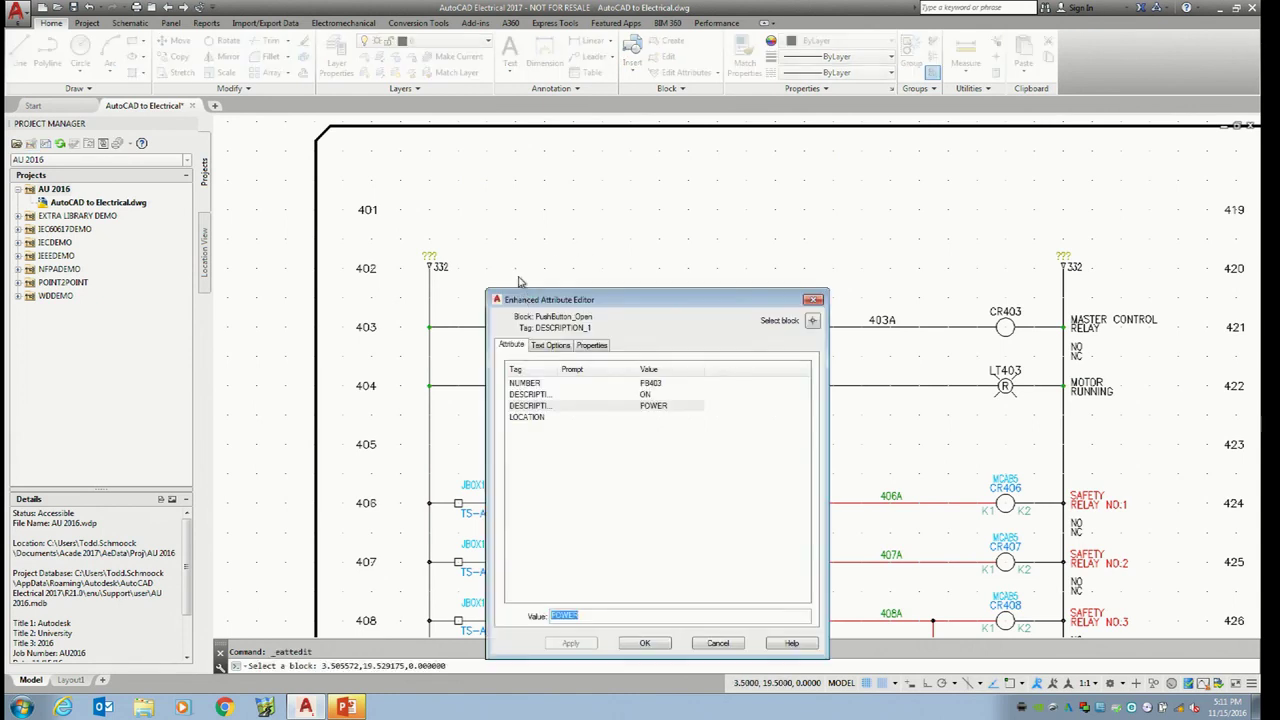
{"action": "left_click_drag", "start_coordinate": [603, 300], "coordinate": [243, 136]}
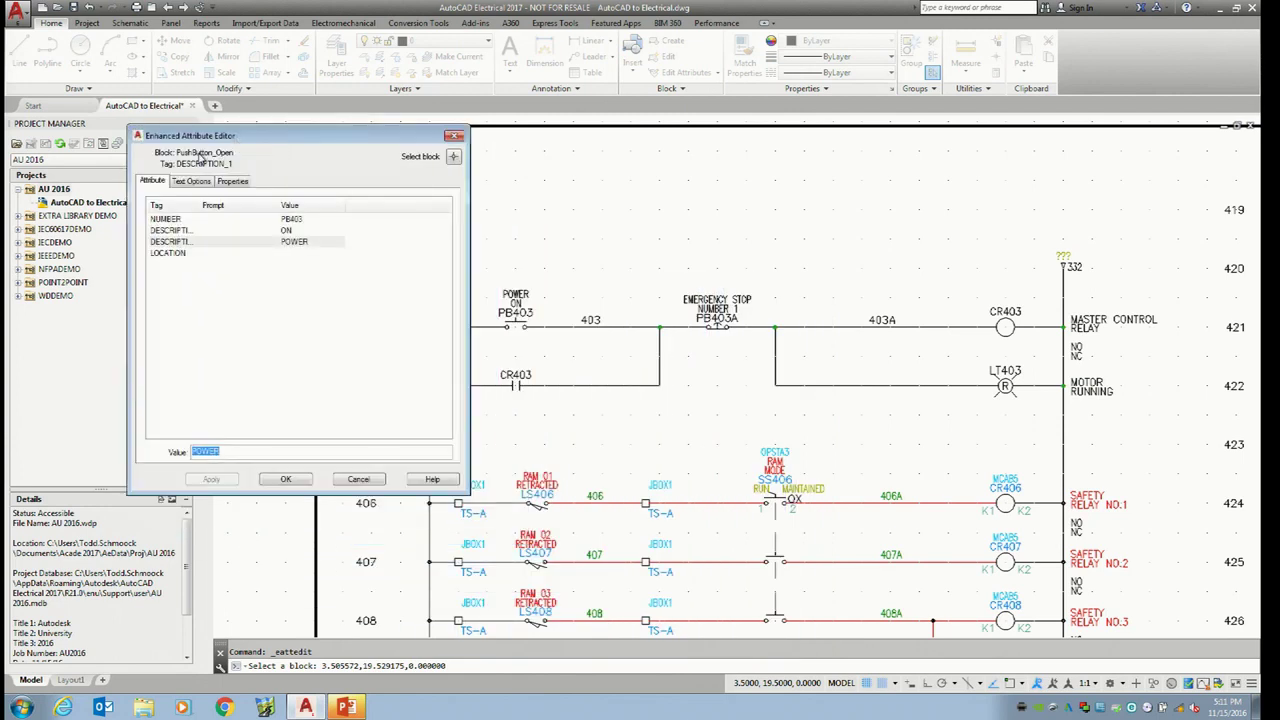
{"action": "left_click", "coordinate": [196, 204]}
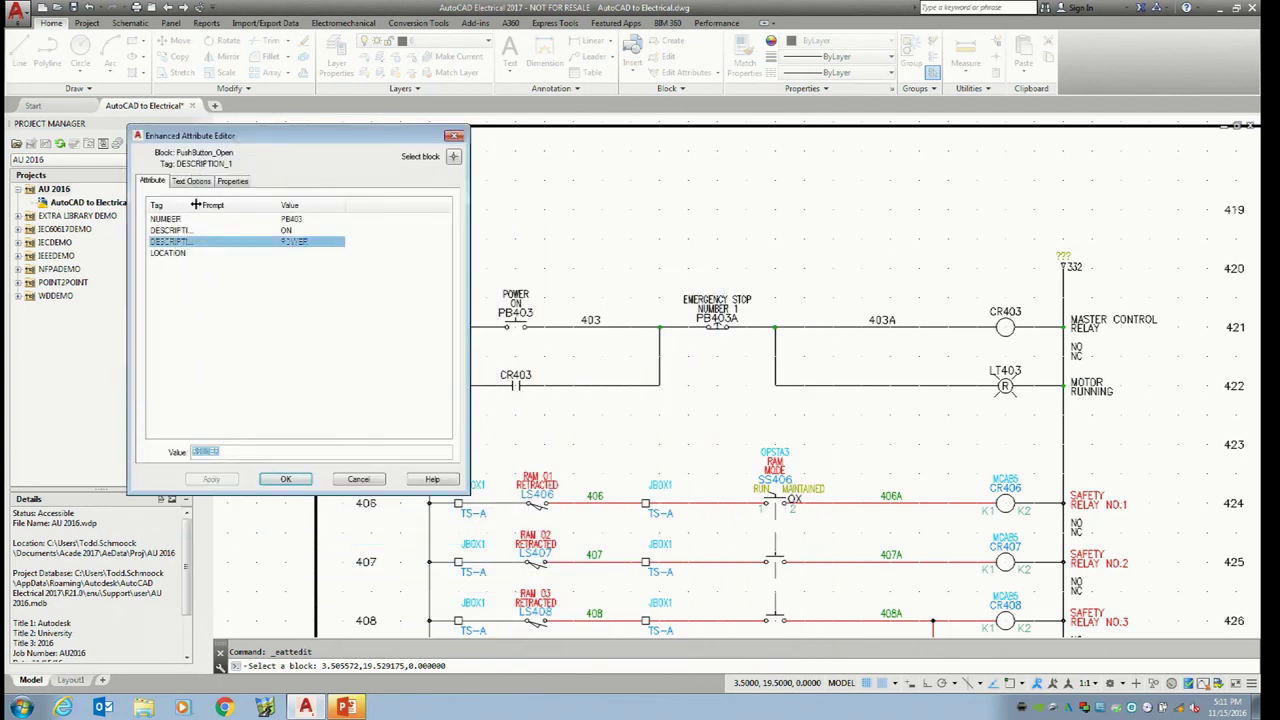
{"action": "left_click", "coordinate": [455, 136]}
Check which editing commands are offered for the POWER ON push button block, and clear the selection
{"action": "right_click", "coordinate": [512, 298]}
{"action": "left_click", "coordinate": [508, 300]}
{"action": "right_click", "coordinate": [522, 299]}
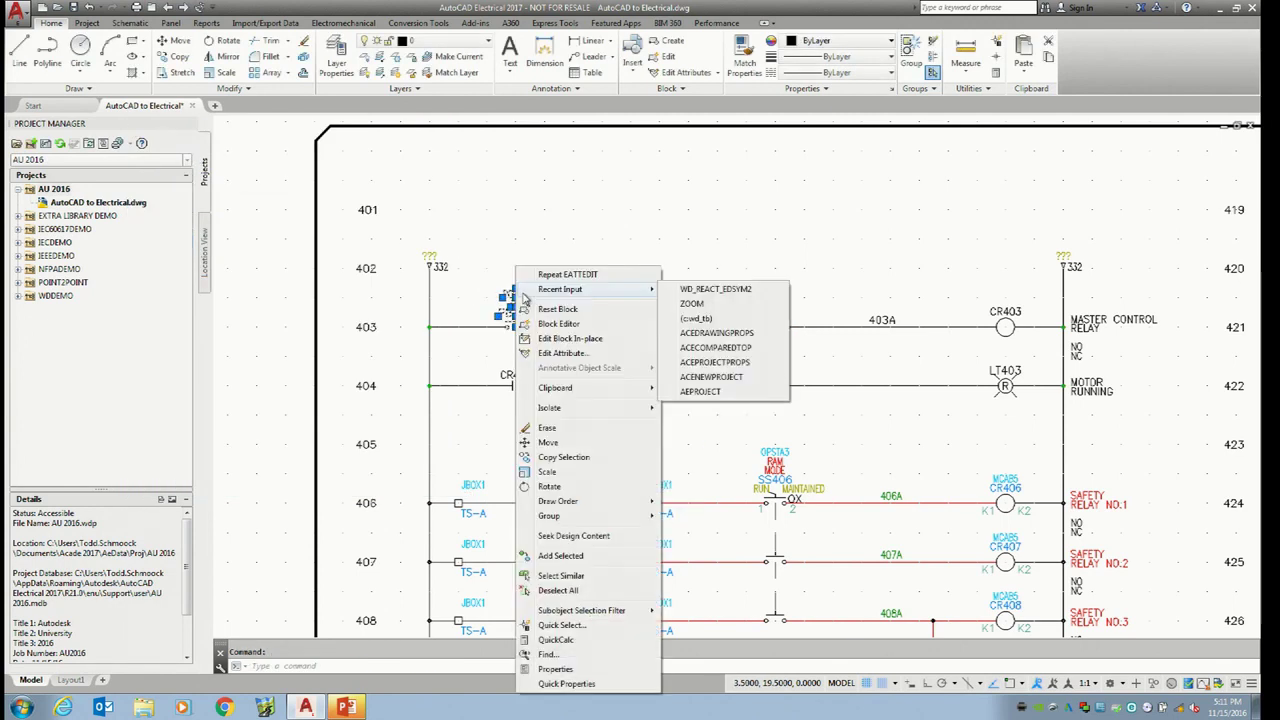
{"action": "key", "text": "Escape"}
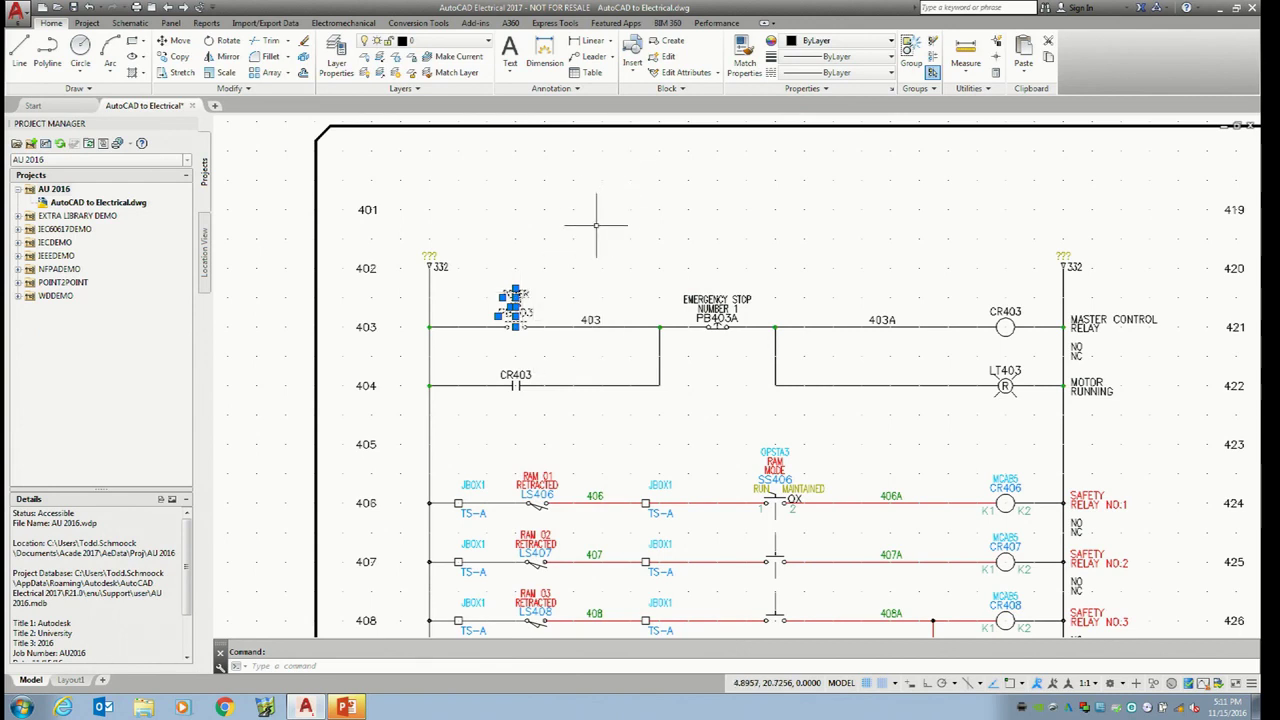
{"action": "key", "text": "Escape"}
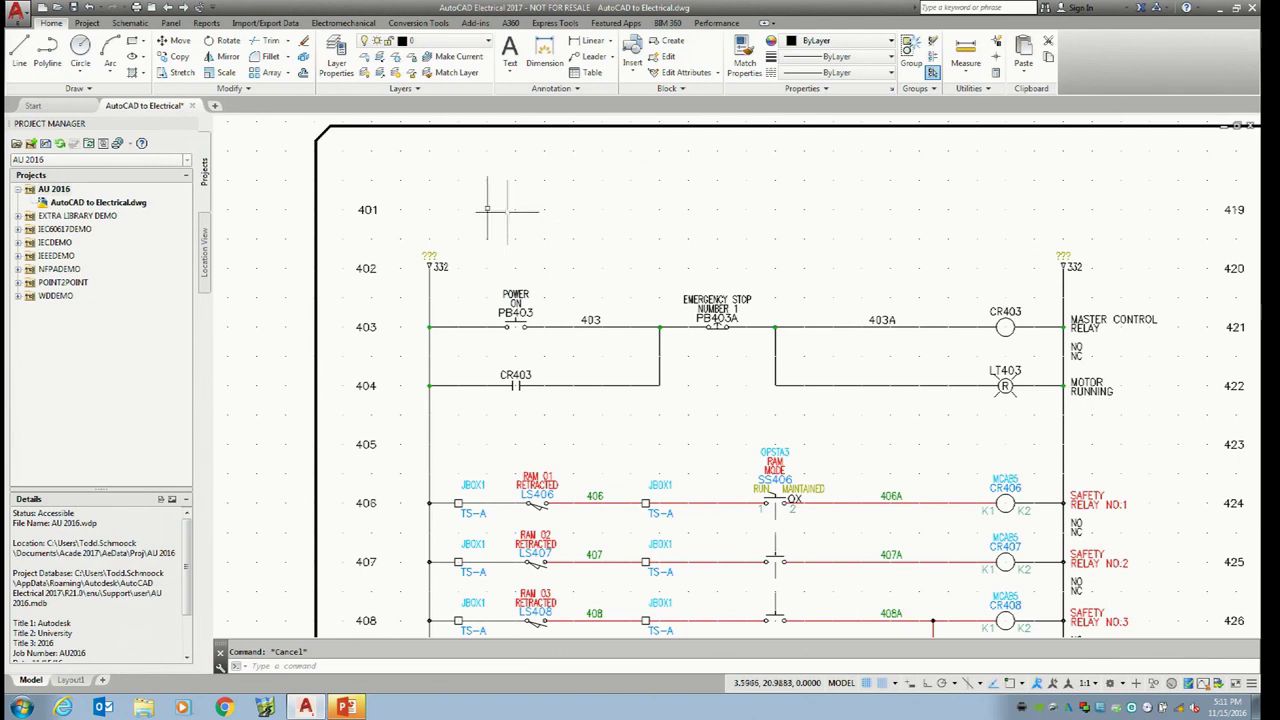
Look through the project and schematic commands and bring up the Conversion Tools
{"action": "left_click", "coordinate": [96, 24]}
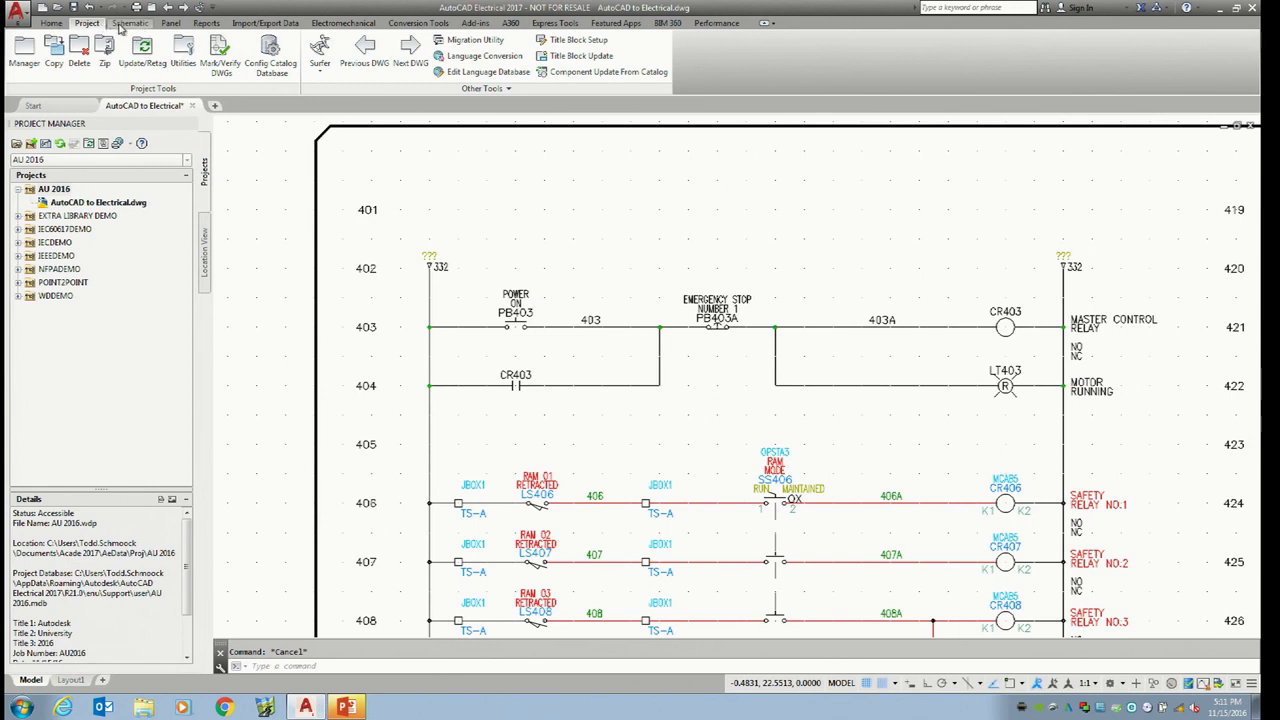
{"action": "left_click", "coordinate": [122, 26]}
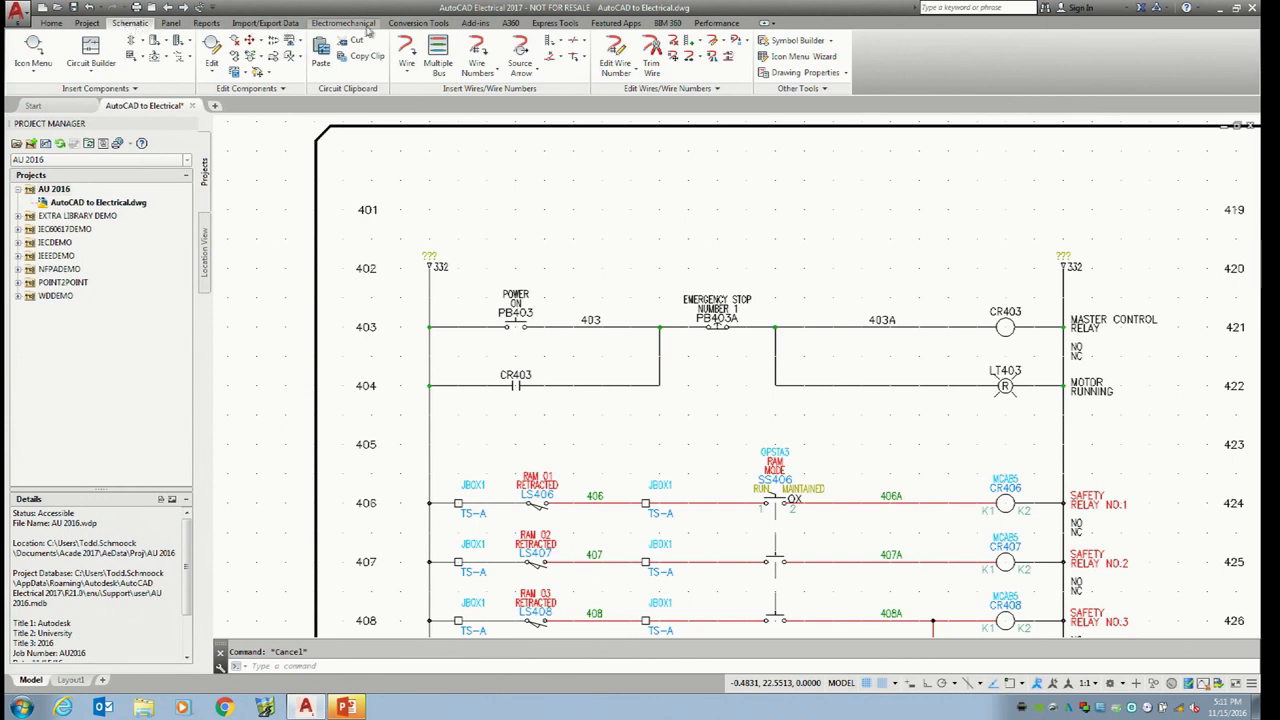
{"action": "left_click", "coordinate": [418, 23]}
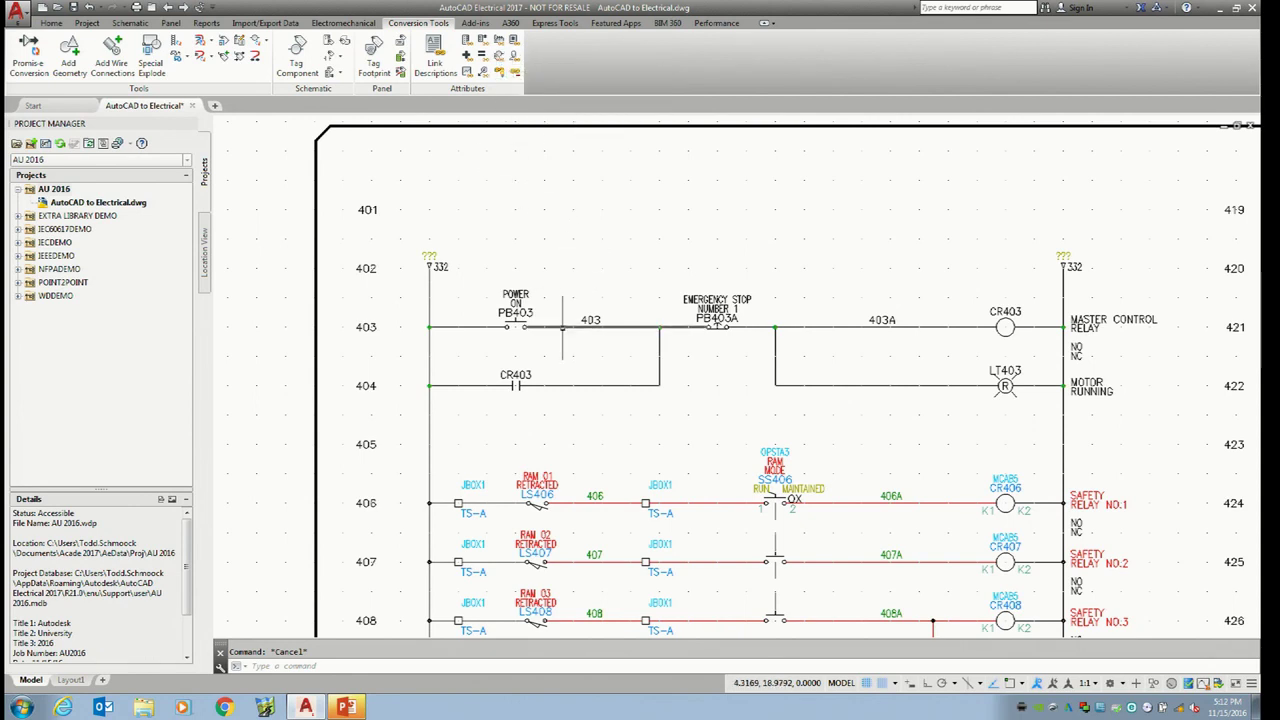
{"action": "mouse_move", "coordinate": [562, 327]}
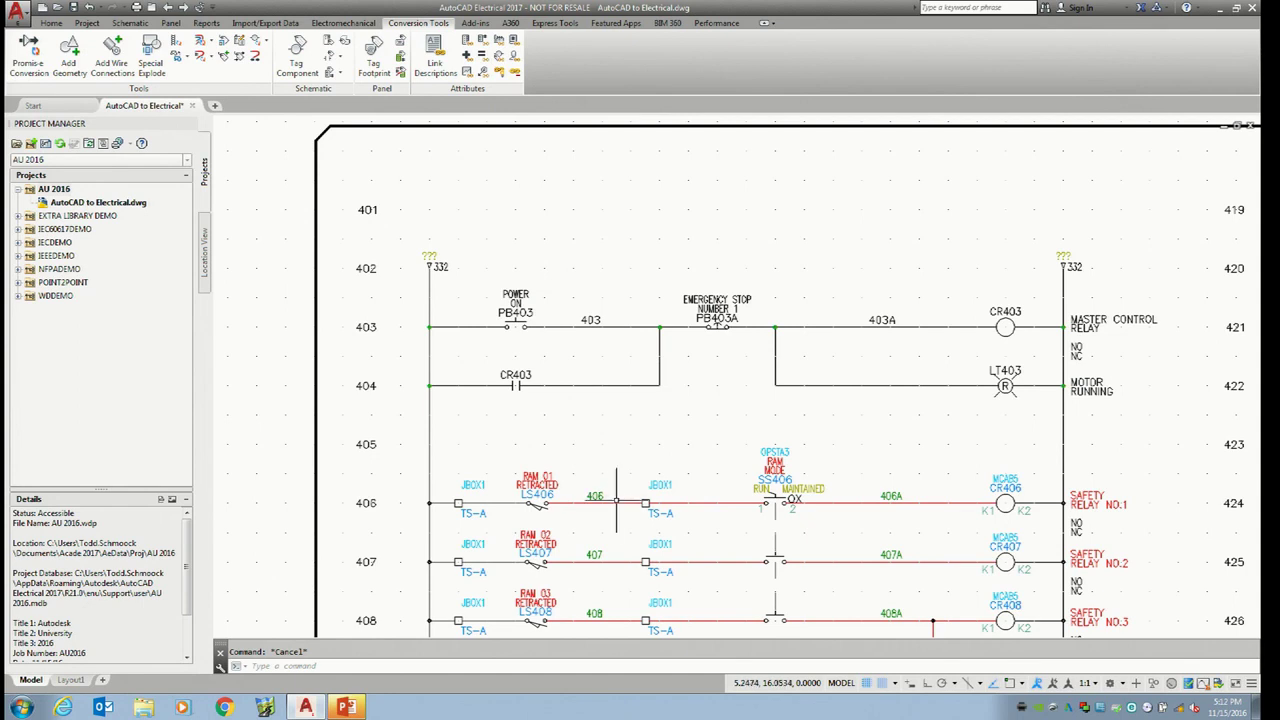
{"action": "mouse_move", "coordinate": [617, 503]}
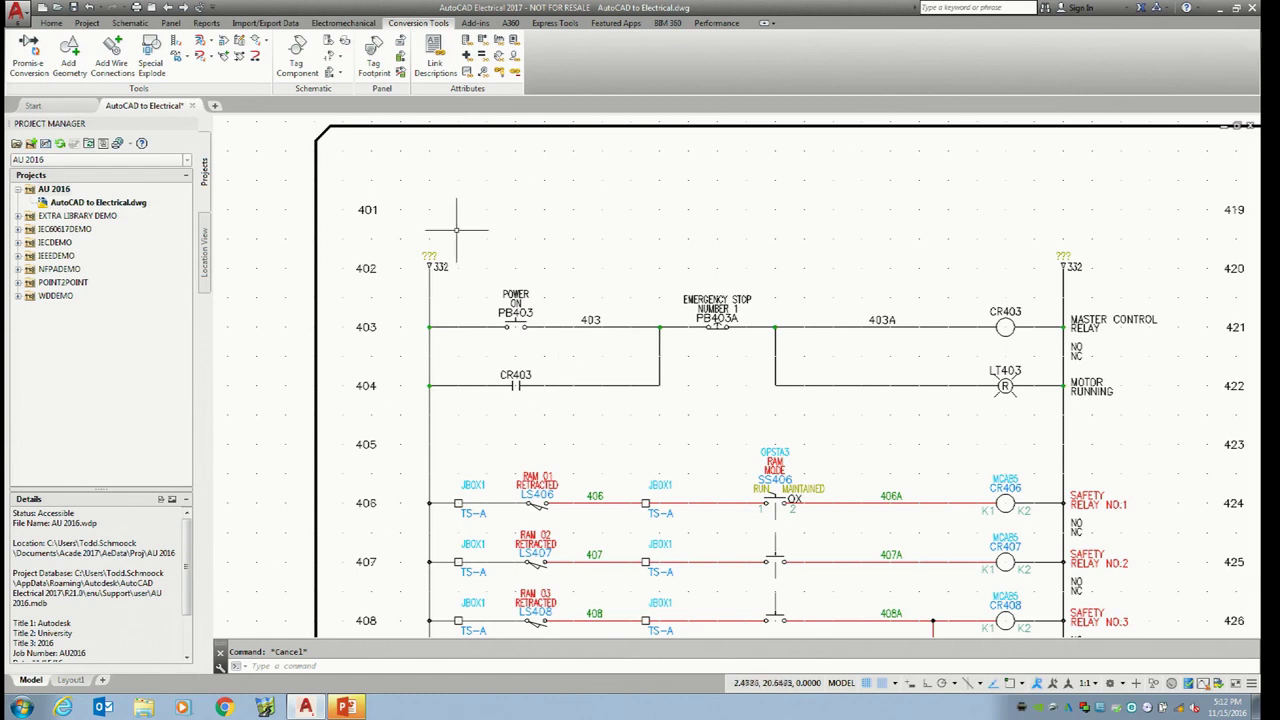
Open the first ladder line reference, 401, for text editing to check its object type, and cancel
{"action": "right_click", "coordinate": [371, 209]}
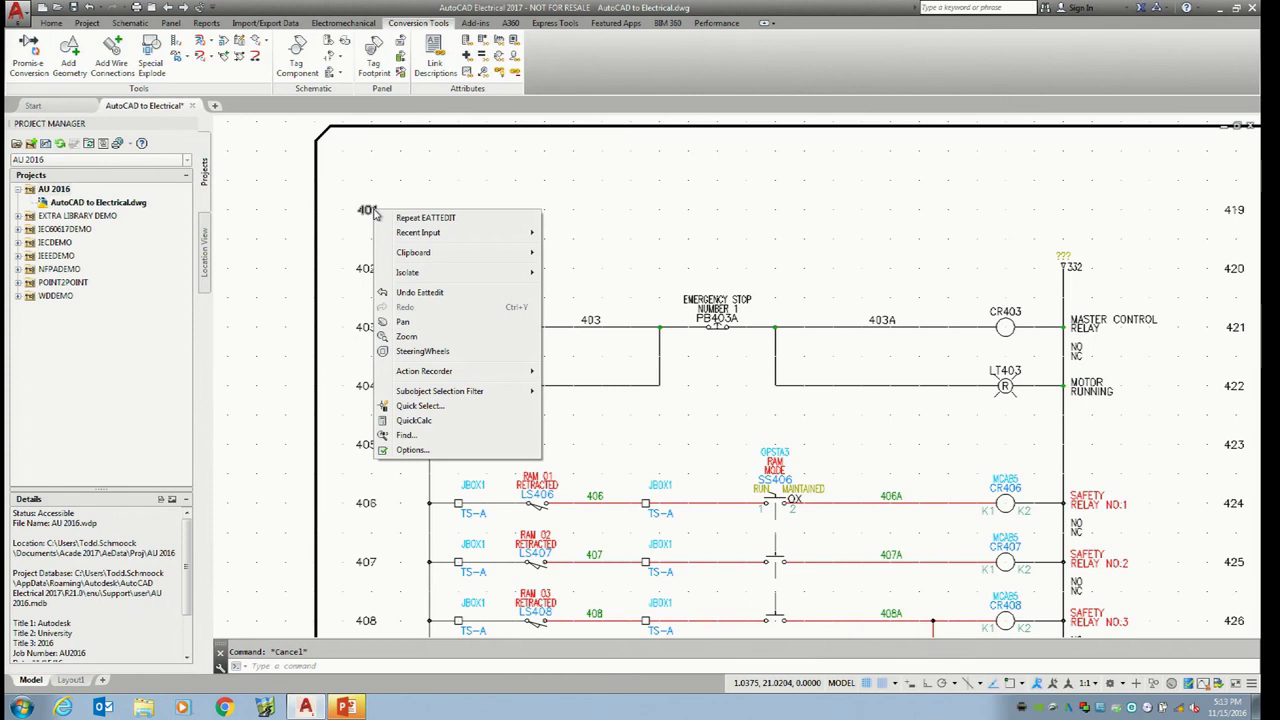
{"action": "double_click", "coordinate": [367, 211]}
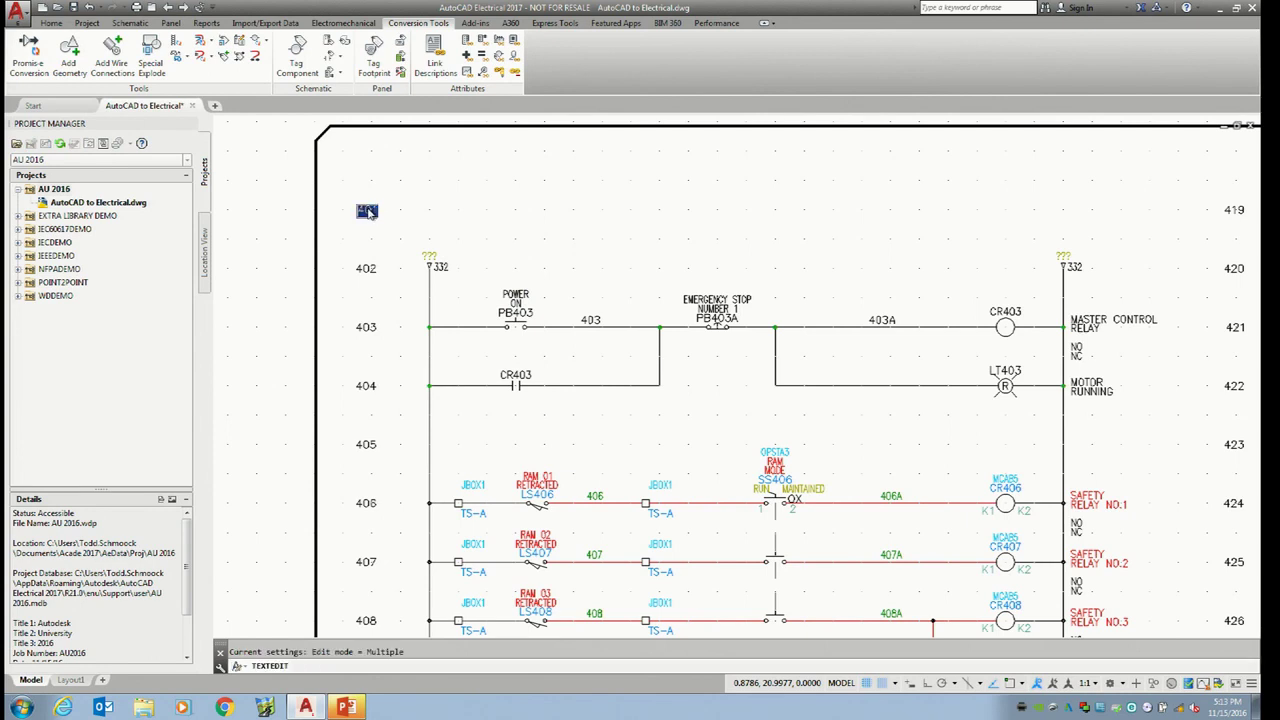
{"action": "key", "text": "Escape"}
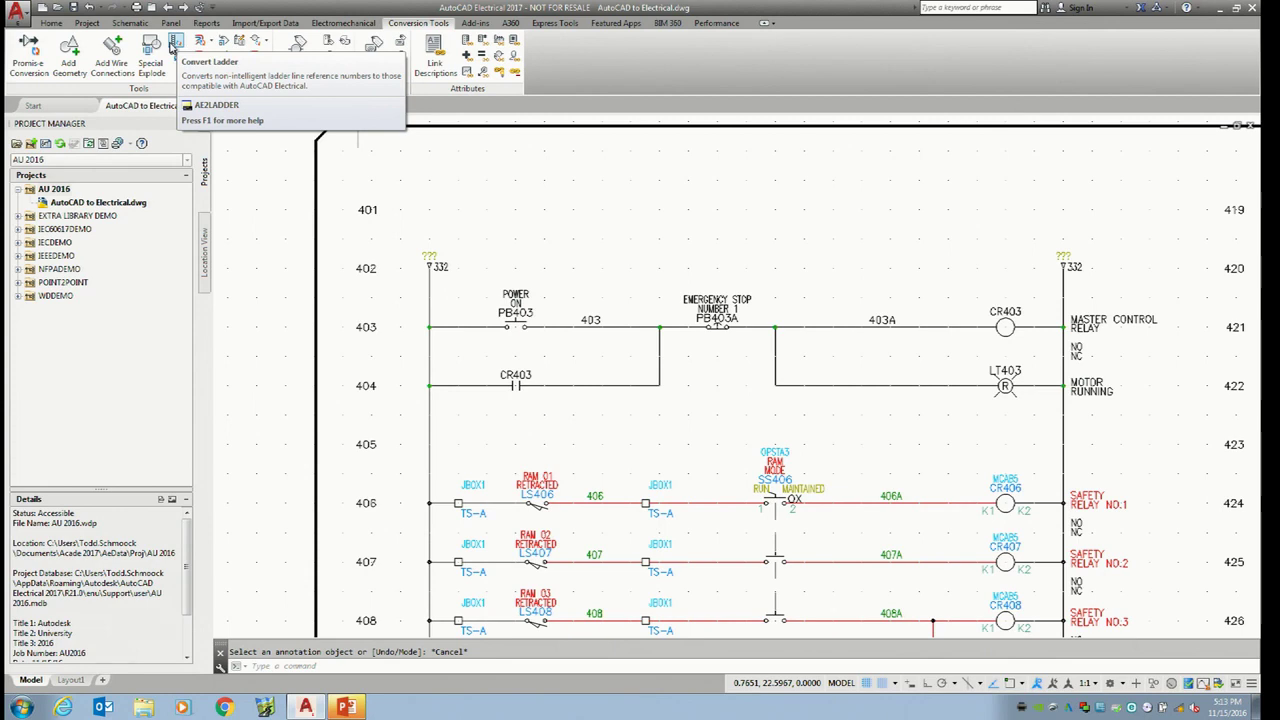
Convert the ladder from line reference 401 with Convert Ladder, using 1.0000 rung spacing, 18 rungs and start number 401
{"action": "left_click", "coordinate": [175, 45]}
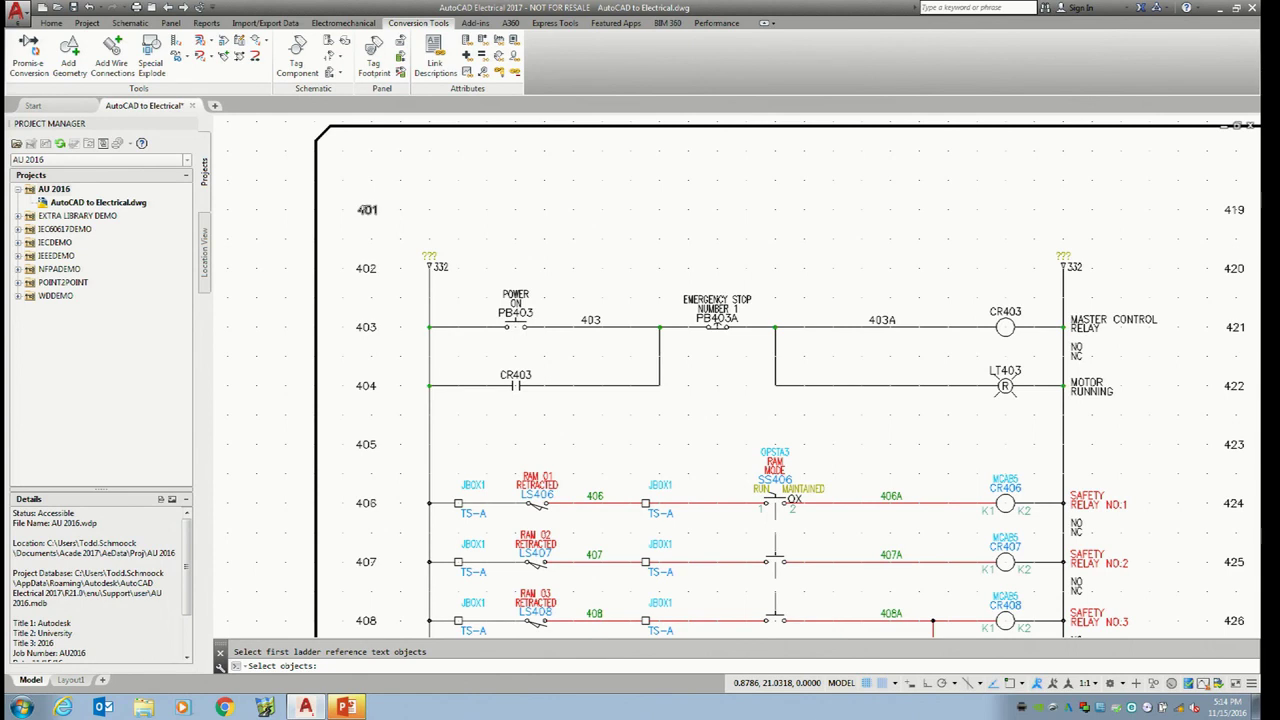
{"action": "left_click", "coordinate": [367, 209]}
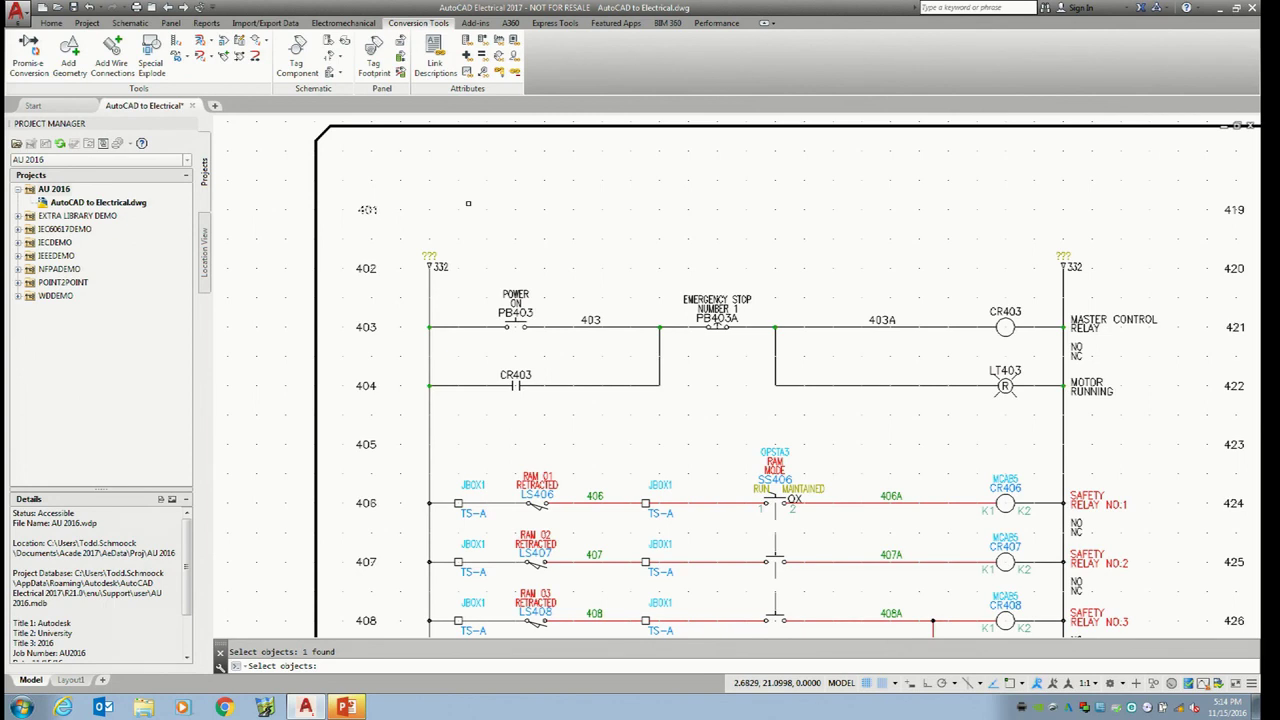
{"action": "key", "text": "Return"}
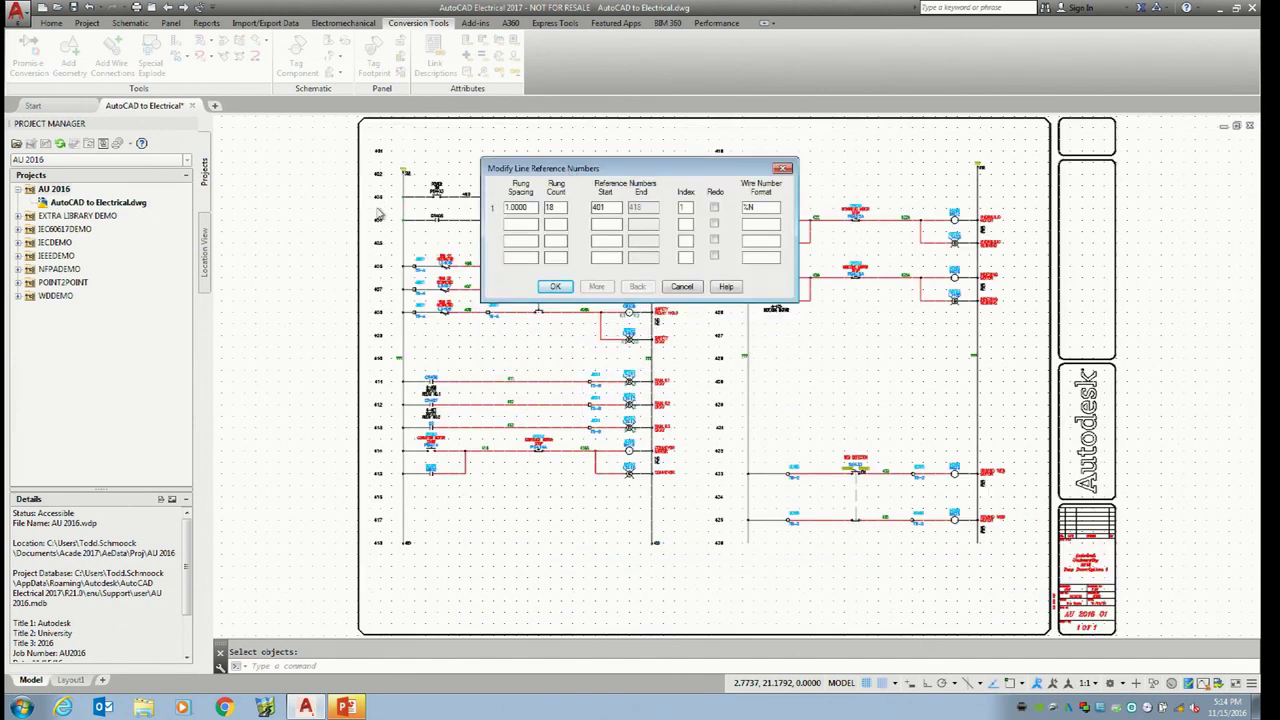
{"action": "double_click", "coordinate": [554, 207]}
{"action": "left_click", "coordinate": [616, 207]}
{"action": "left_click", "coordinate": [558, 287]}
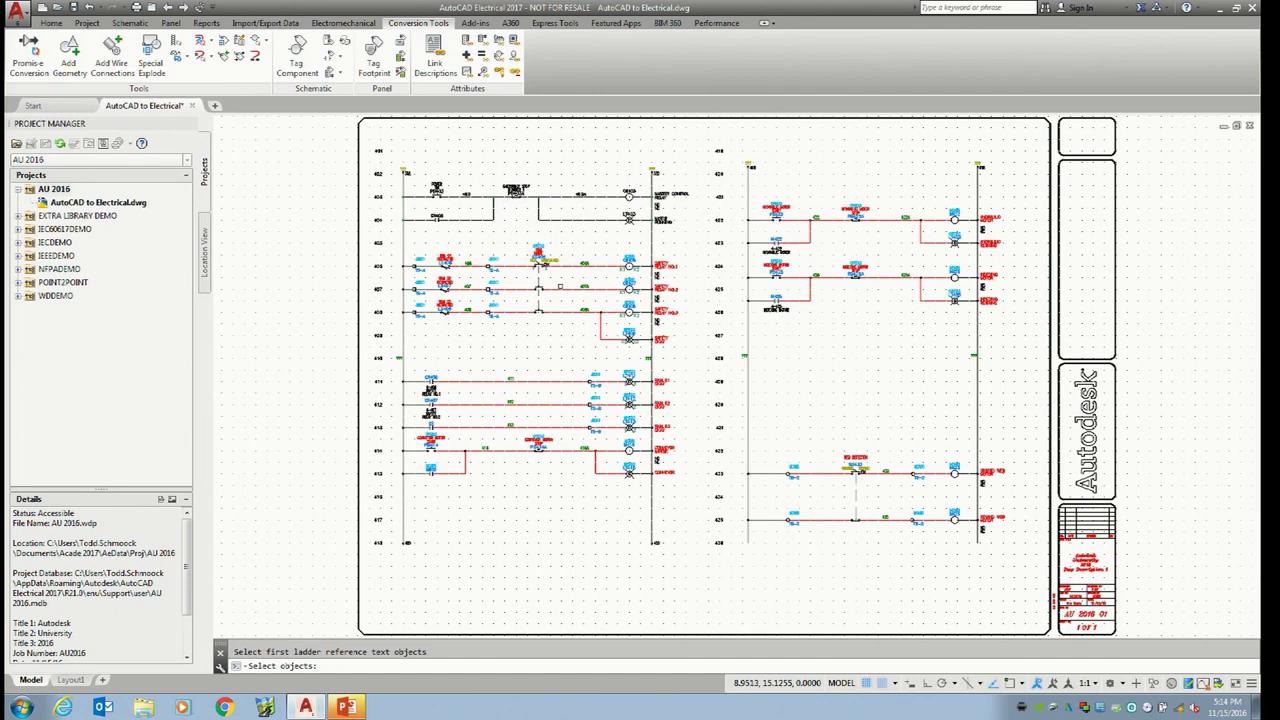
{"action": "key", "text": "Escape"}
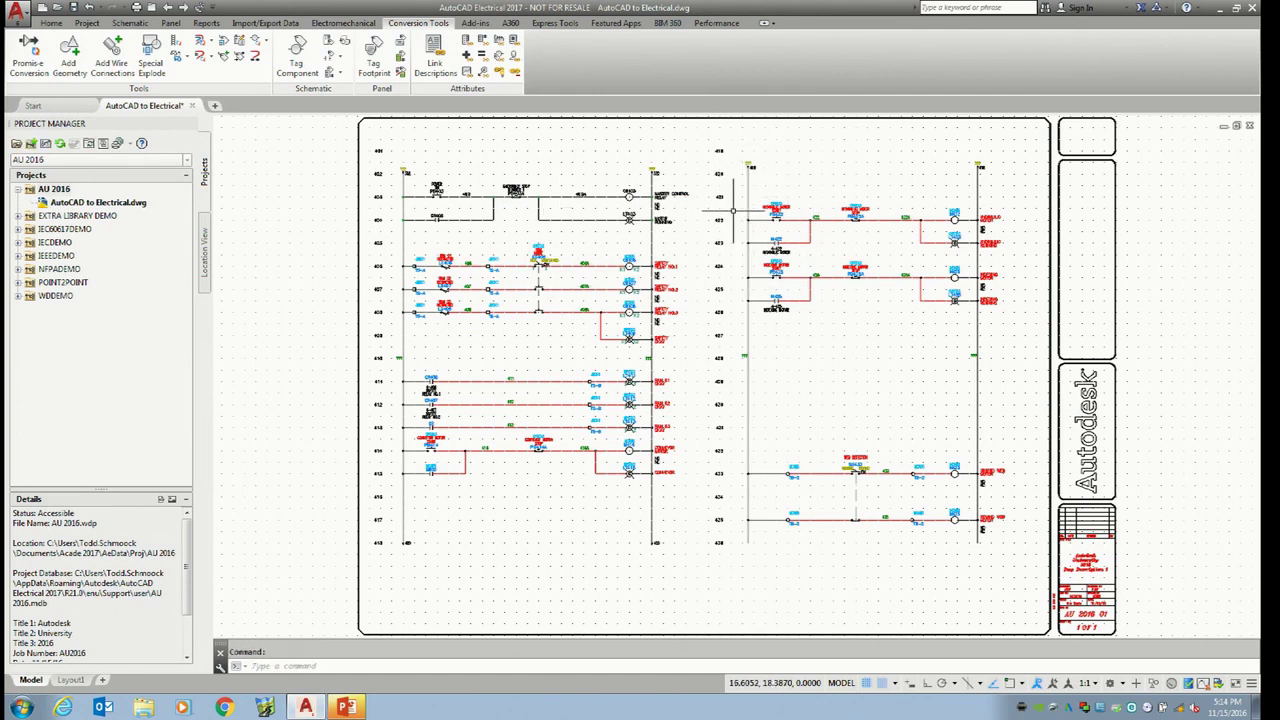
Review the line reference number settings of the converted ladder with Edit Component, and cancel without changes
{"action": "right_click_drag", "start_coordinate": [378, 190], "coordinate": [383, 117]}
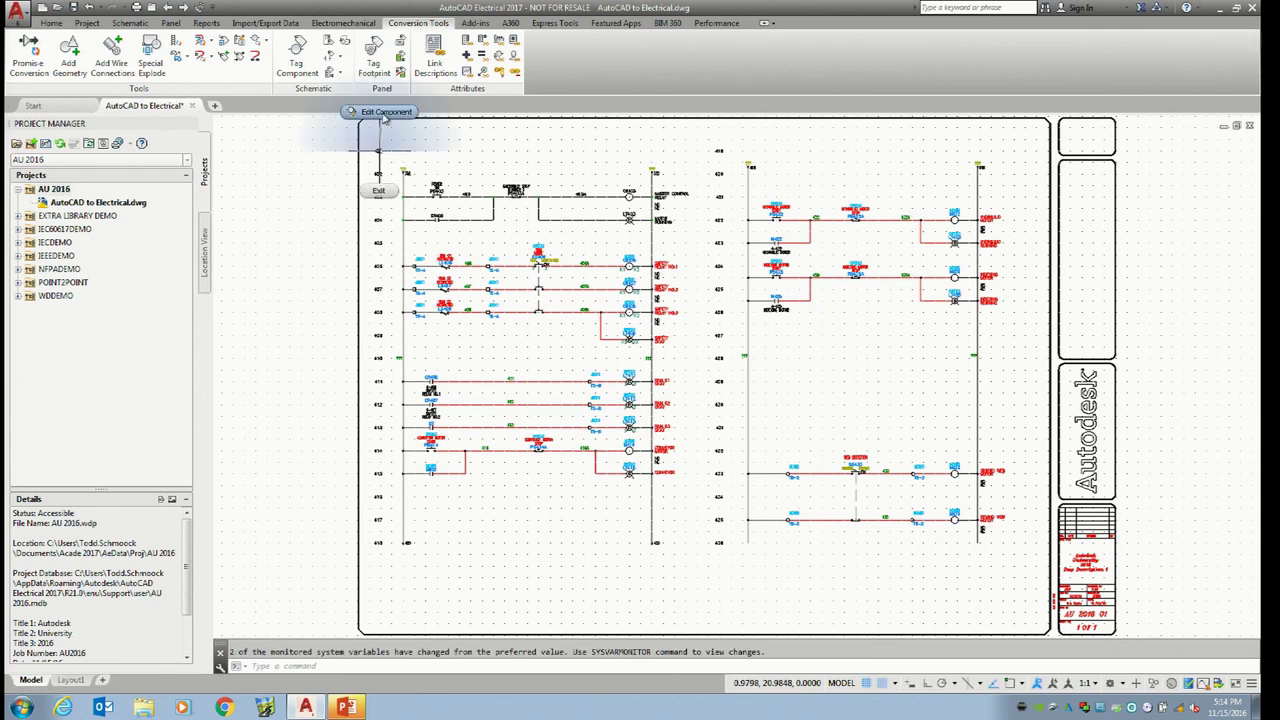
{"action": "left_click", "coordinate": [383, 117]}
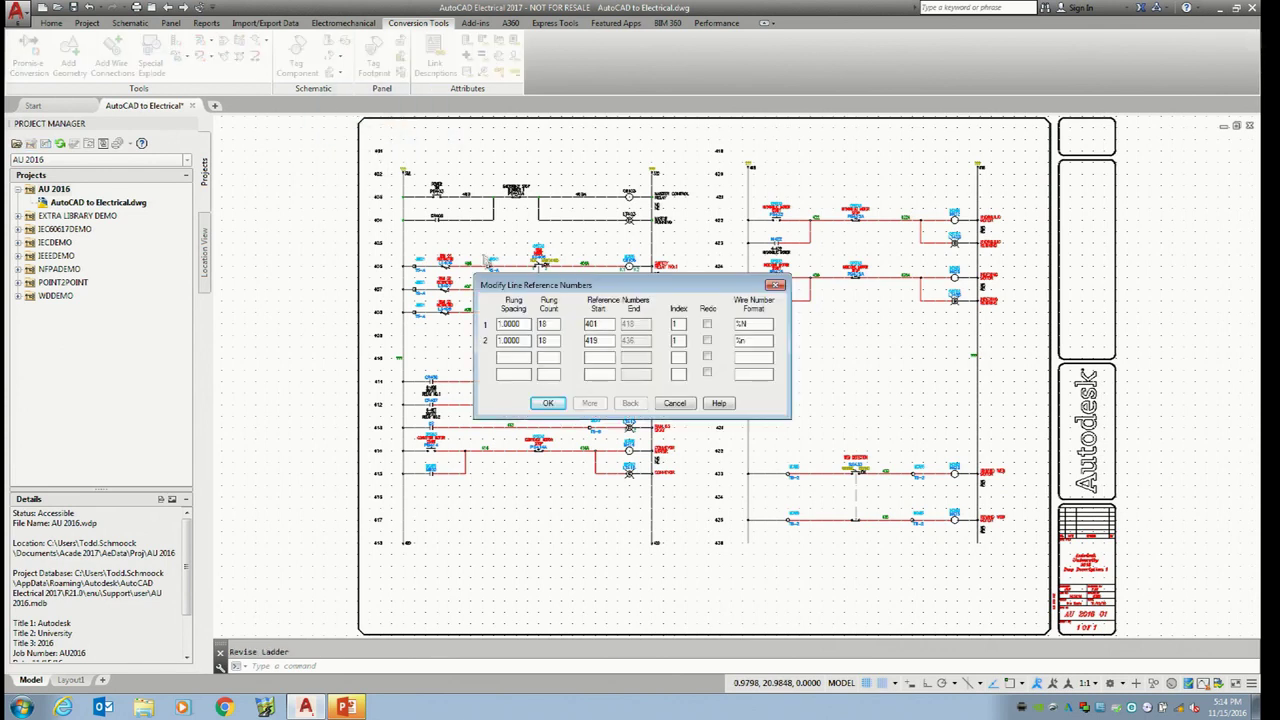
{"action": "left_click_drag", "start_coordinate": [558, 288], "coordinate": [552, 156]}
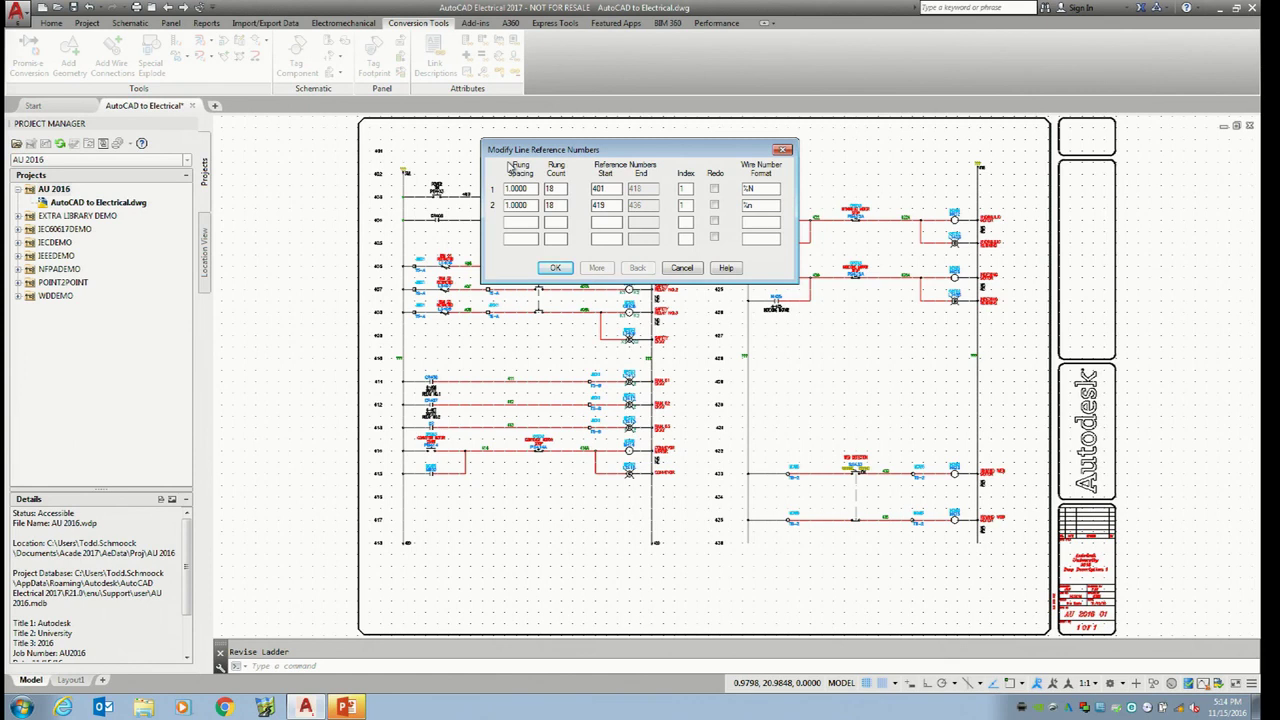
{"action": "double_click", "coordinate": [603, 189]}
{"action": "left_click", "coordinate": [683, 268]}
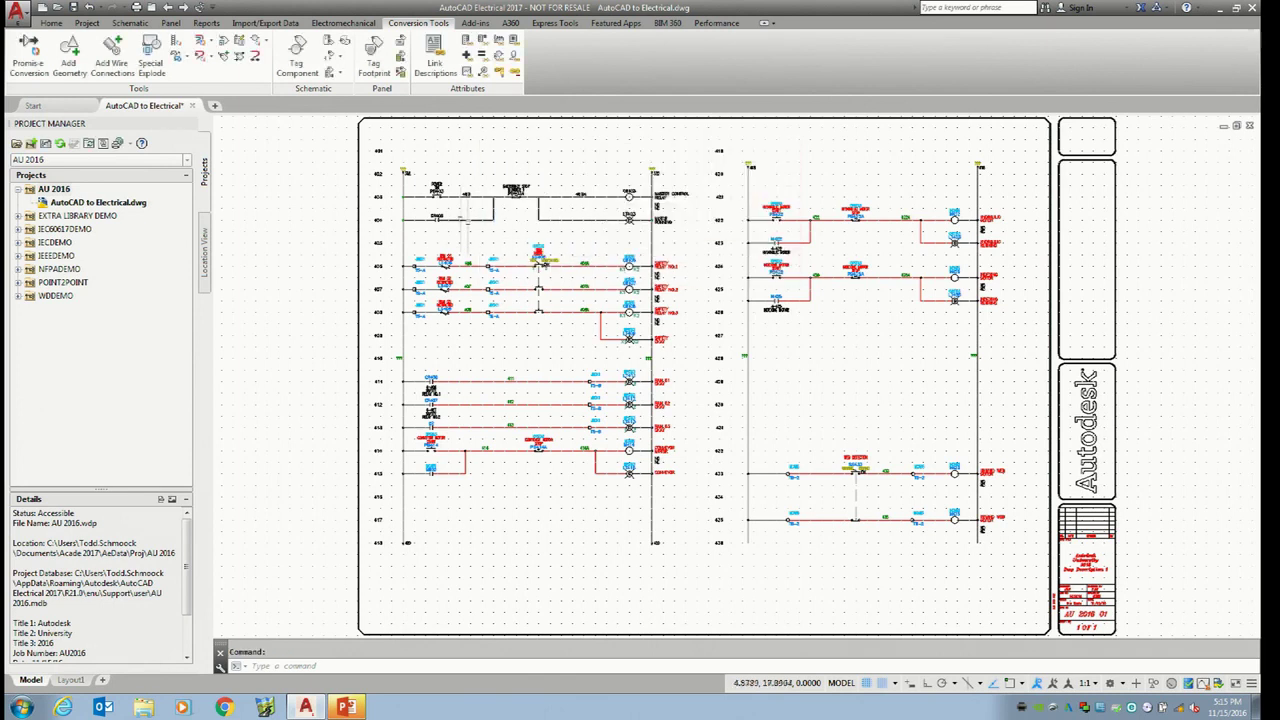
{"action": "scroll", "coordinate": [422, 198], "scroll_direction": "up", "scroll_amount": 4}
{"action": "middle_click_drag", "start_coordinate": [422, 198], "coordinate": [438, 320]}
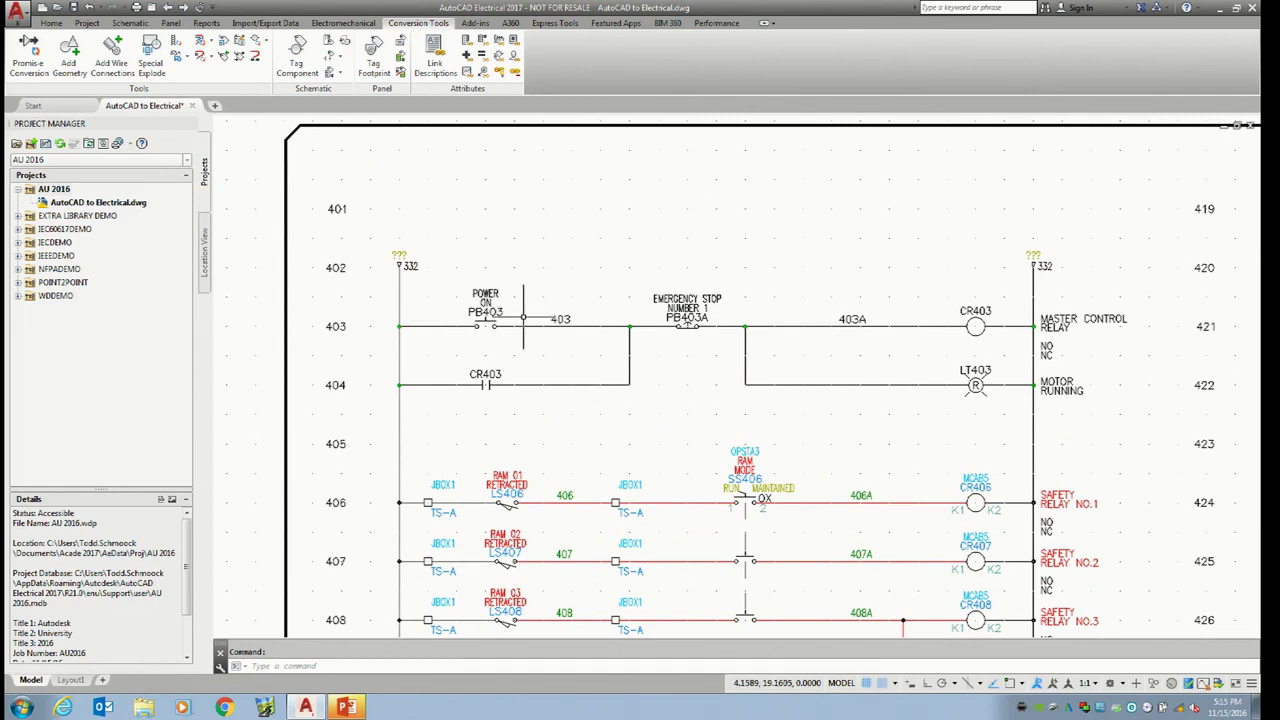
Review the wire types defined in the drawing with Create/Edit Wire Type, and cancel without changes
{"action": "left_click", "coordinate": [130, 23]}
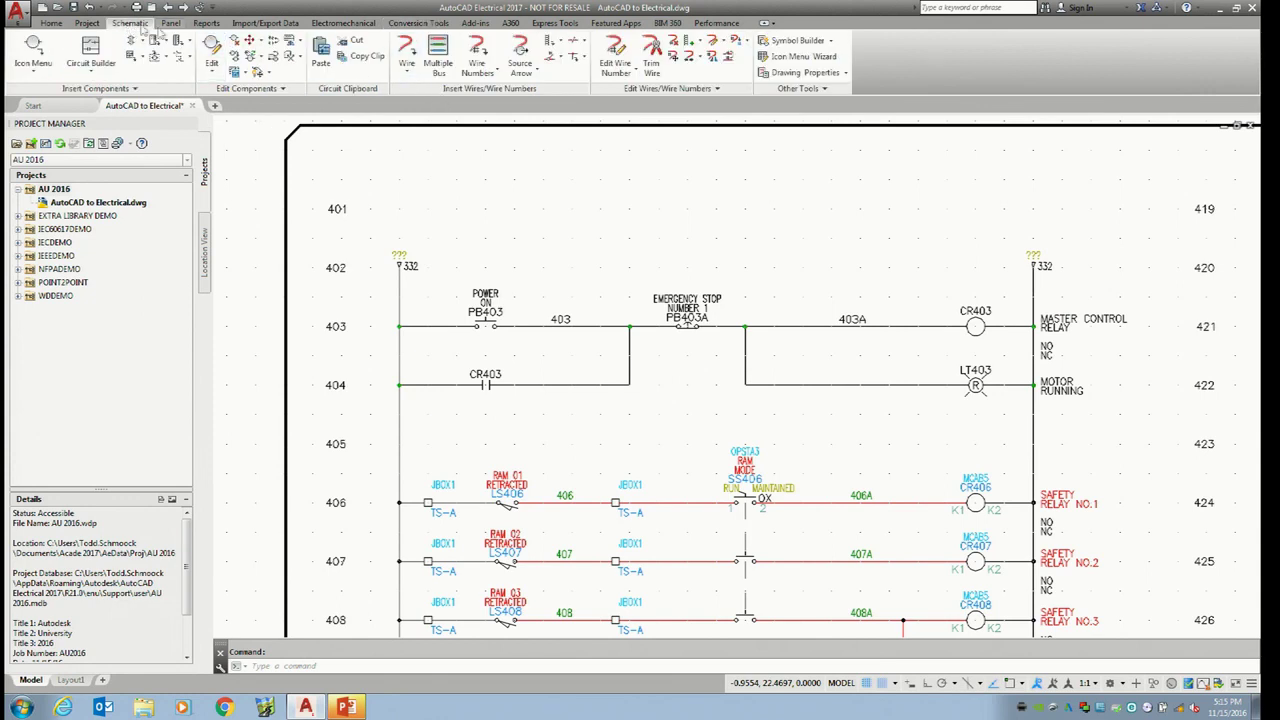
{"action": "left_click", "coordinate": [712, 42]}
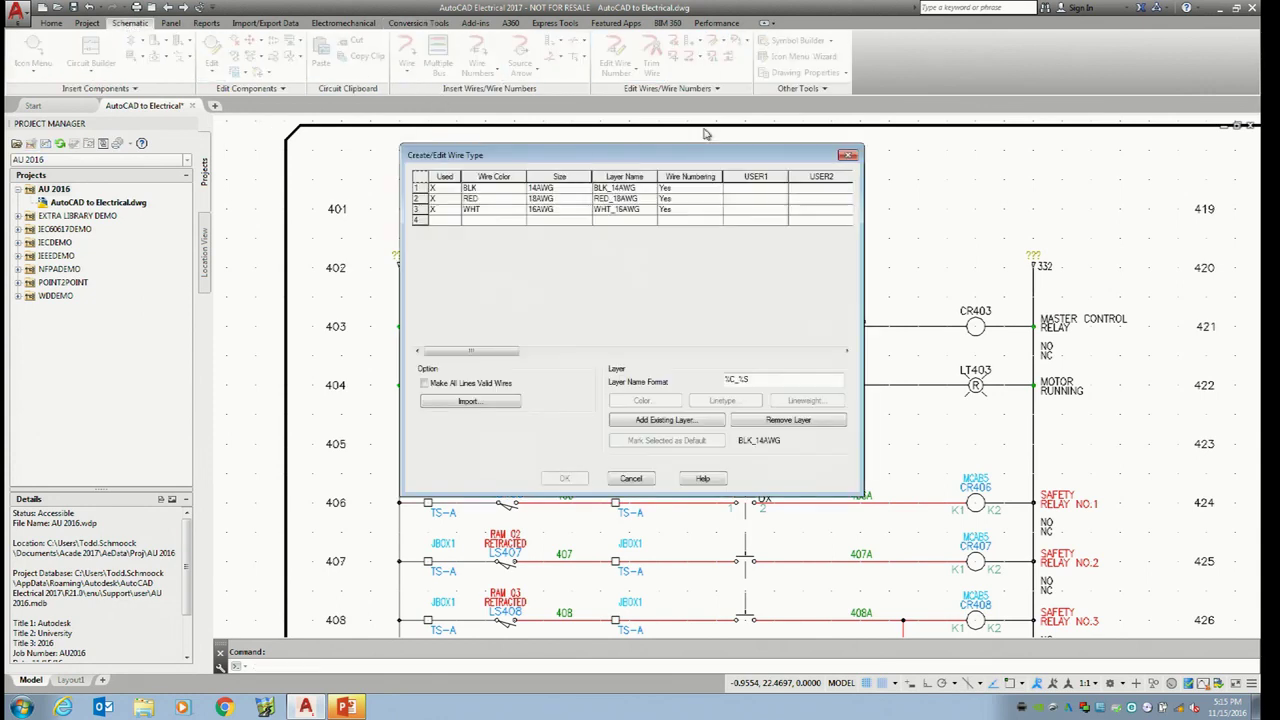
{"action": "left_click_drag", "start_coordinate": [695, 157], "coordinate": [955, 131]}
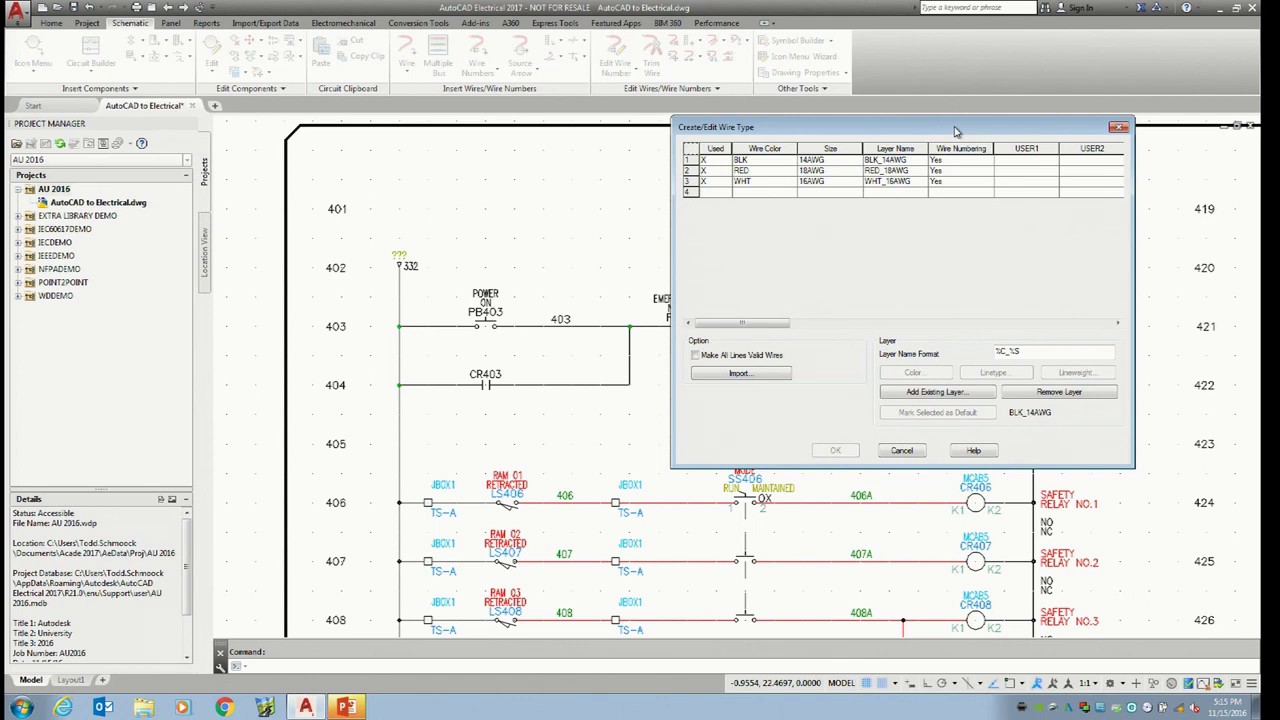
{"action": "left_click", "coordinate": [902, 450]}
Convert the lines in the middle of rungs 403 and 404 to RED_18AWG wires with Change/Convert Wire Type
{"action": "left_click", "coordinate": [418, 23]}
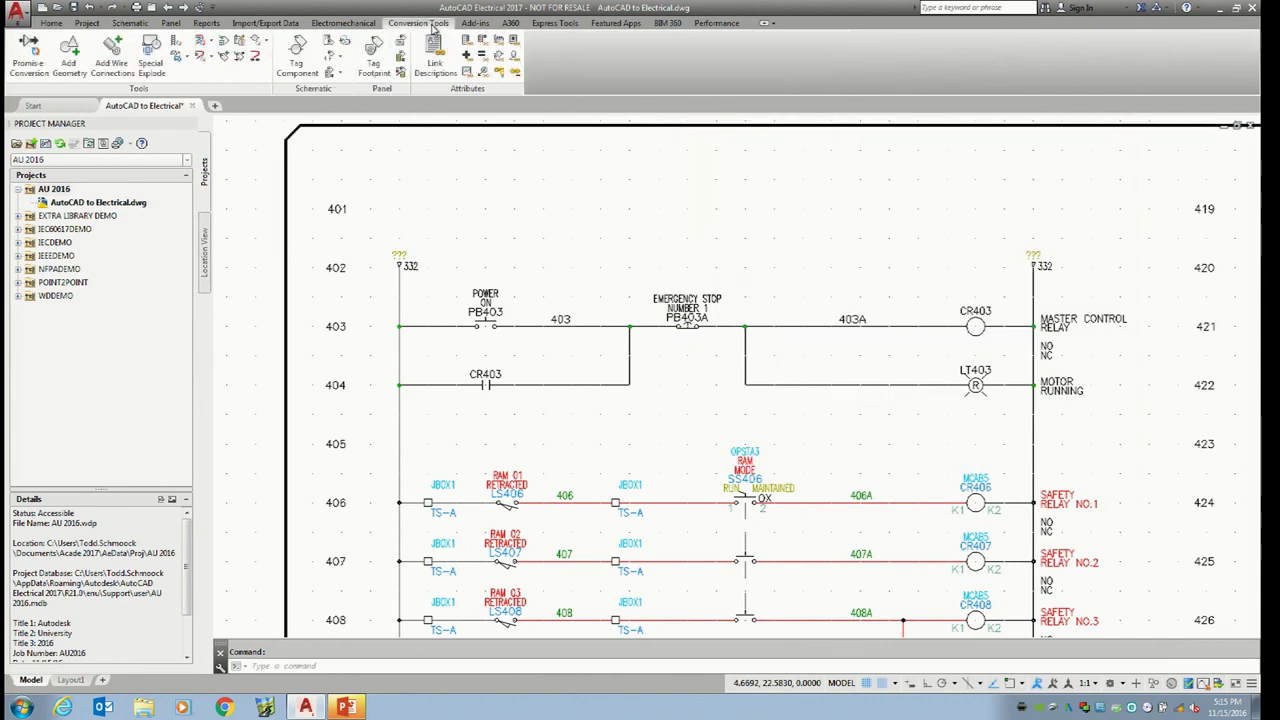
{"action": "left_click", "coordinate": [201, 40]}
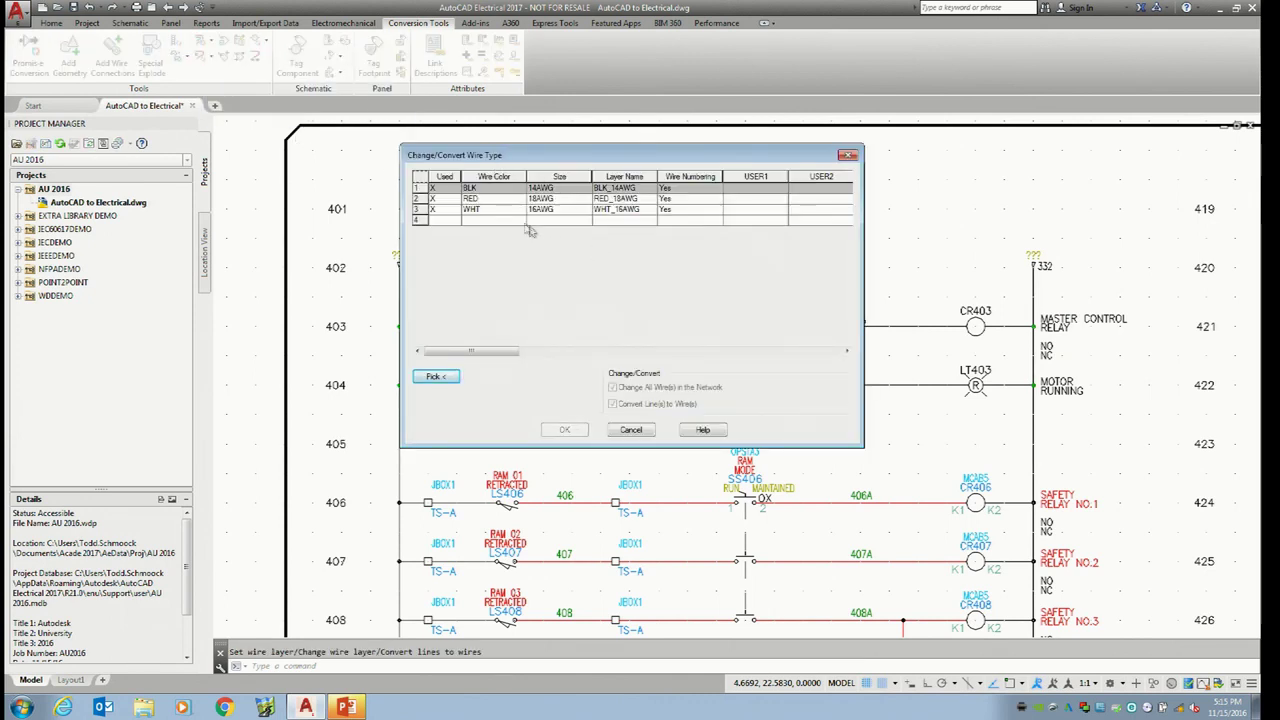
{"action": "left_click", "coordinate": [491, 201]}
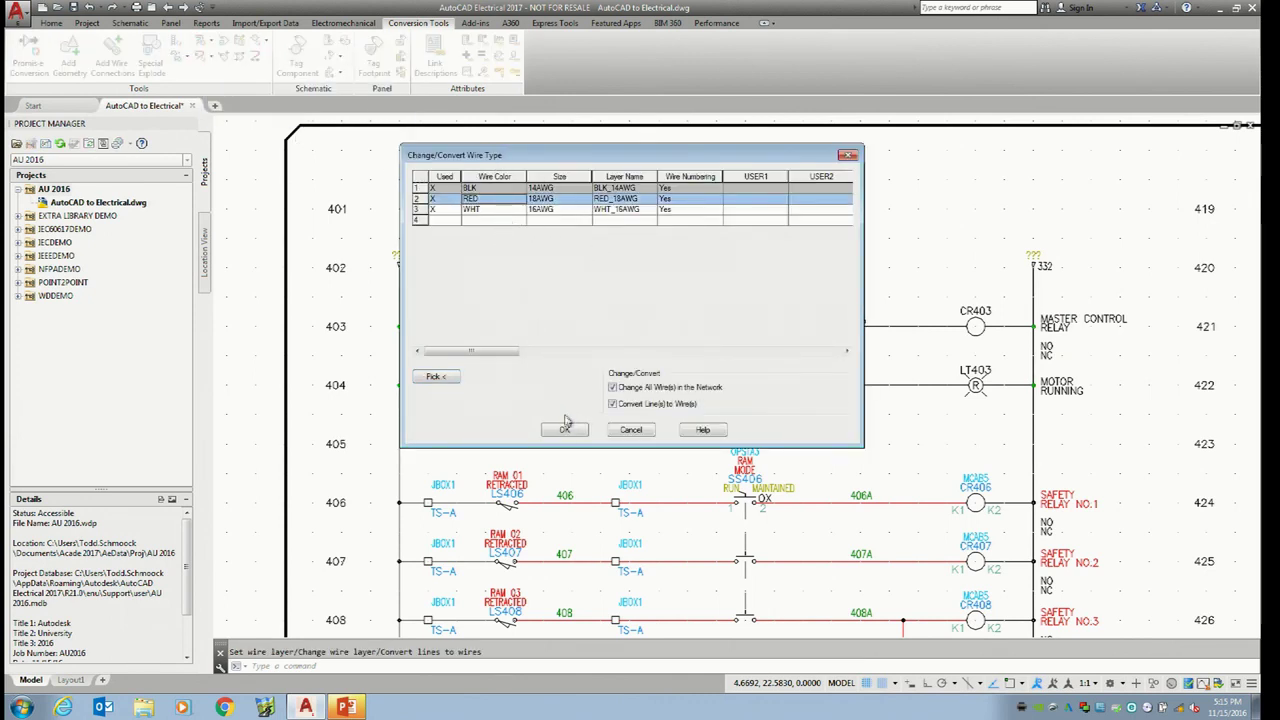
{"action": "left_click", "coordinate": [566, 431]}
{"action": "left_click", "coordinate": [866, 425]}
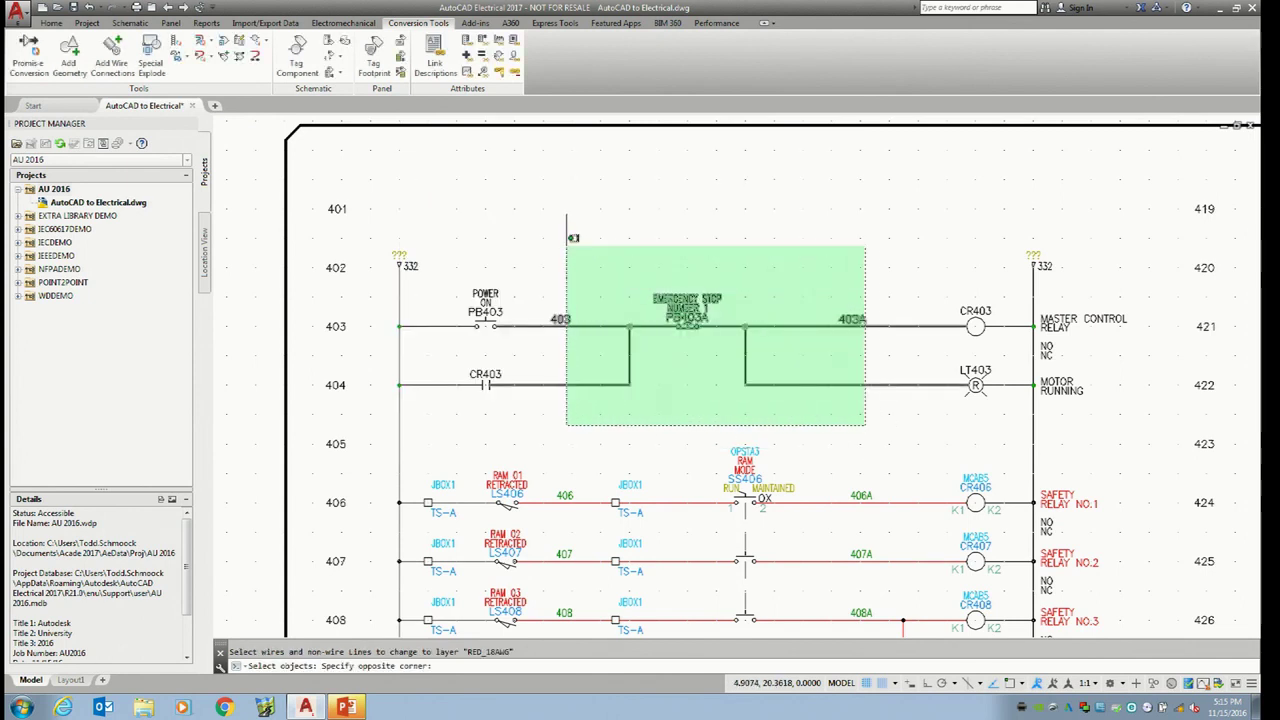
{"action": "left_click", "coordinate": [566, 243]}
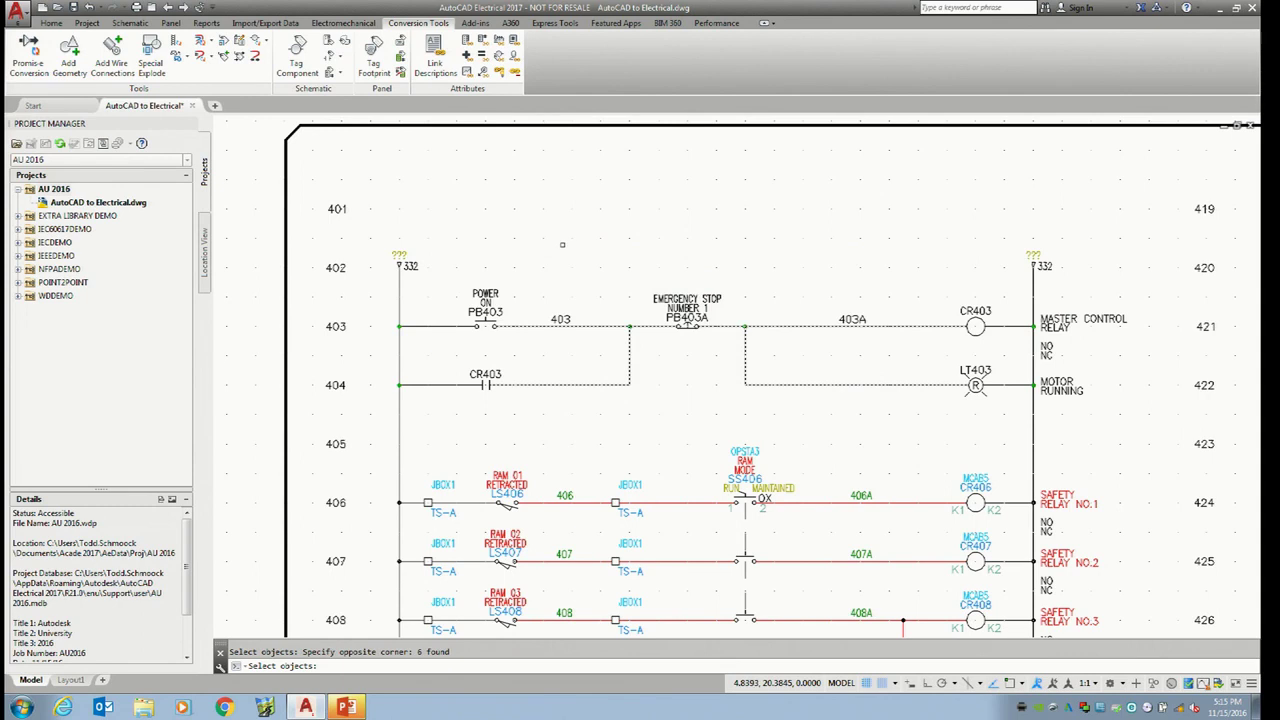
{"action": "key", "text": "Return"}
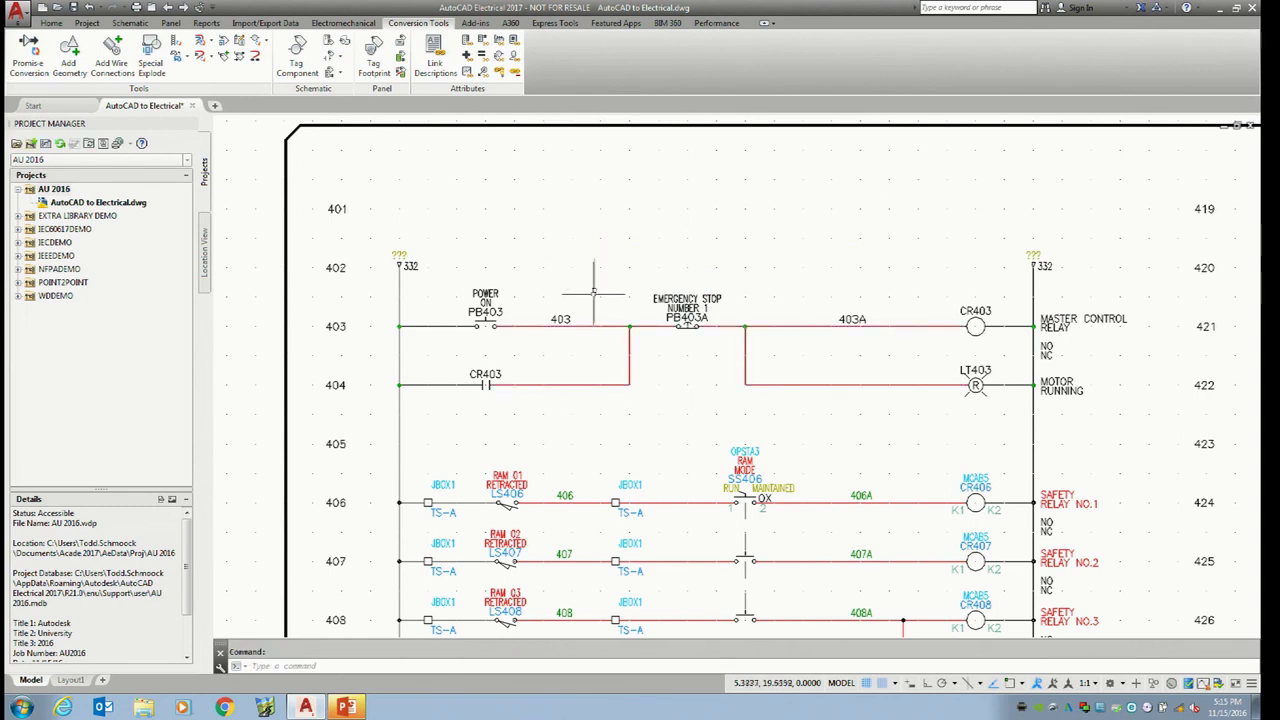
Convert the rung 403 and 404 lines between the left rail and PB403 and CR403 to BLK_14AWG wires
{"action": "mouse_move", "coordinate": [600, 326]}
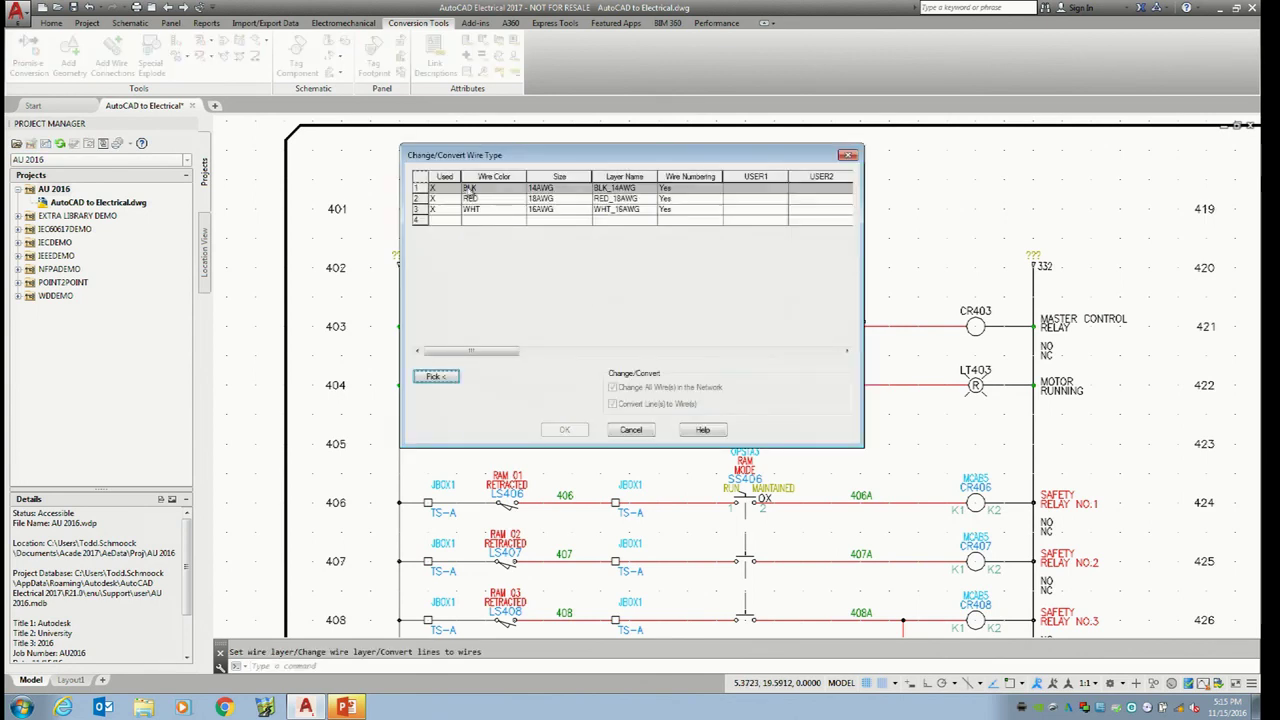
{"action": "left_click", "coordinate": [566, 430]}
{"action": "left_click", "coordinate": [484, 416]}
{"action": "left_click", "coordinate": [398, 278]}
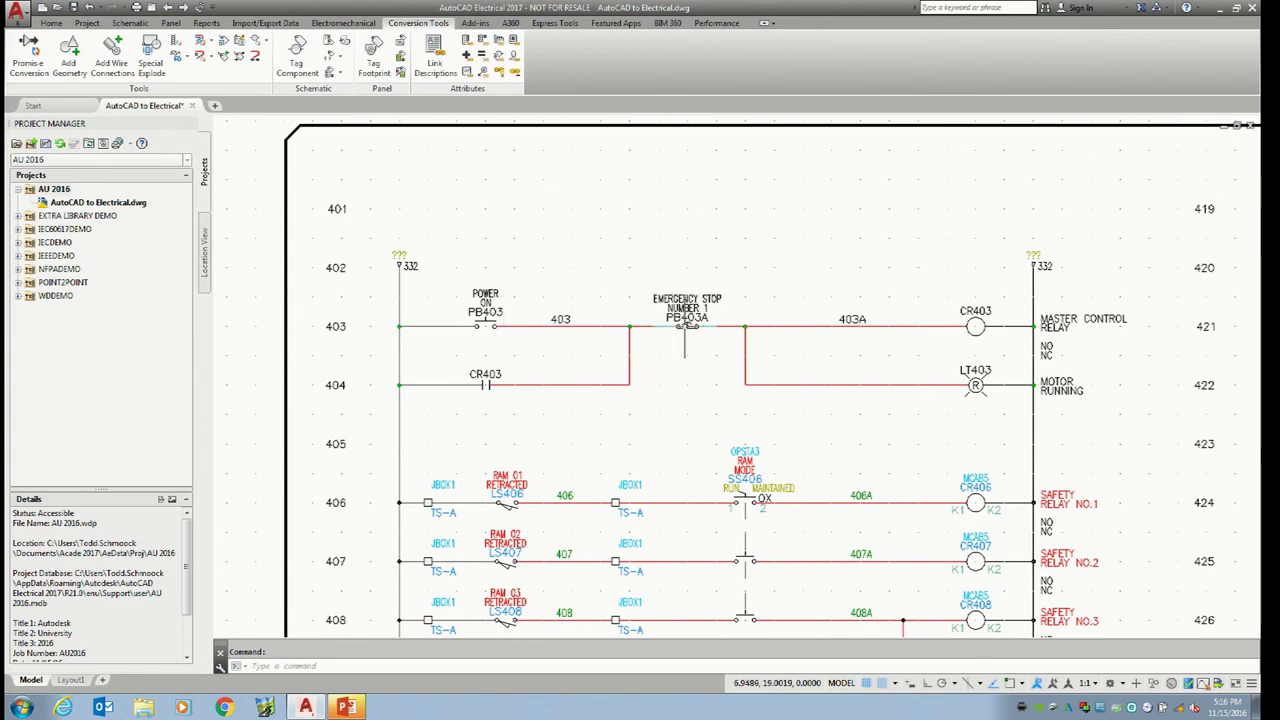
Convert the lines between coil CR403, light LT403 and the right rail to WHT_16AWG wires
{"action": "key", "text": "Return"}
{"action": "left_click", "coordinate": [496, 210]}
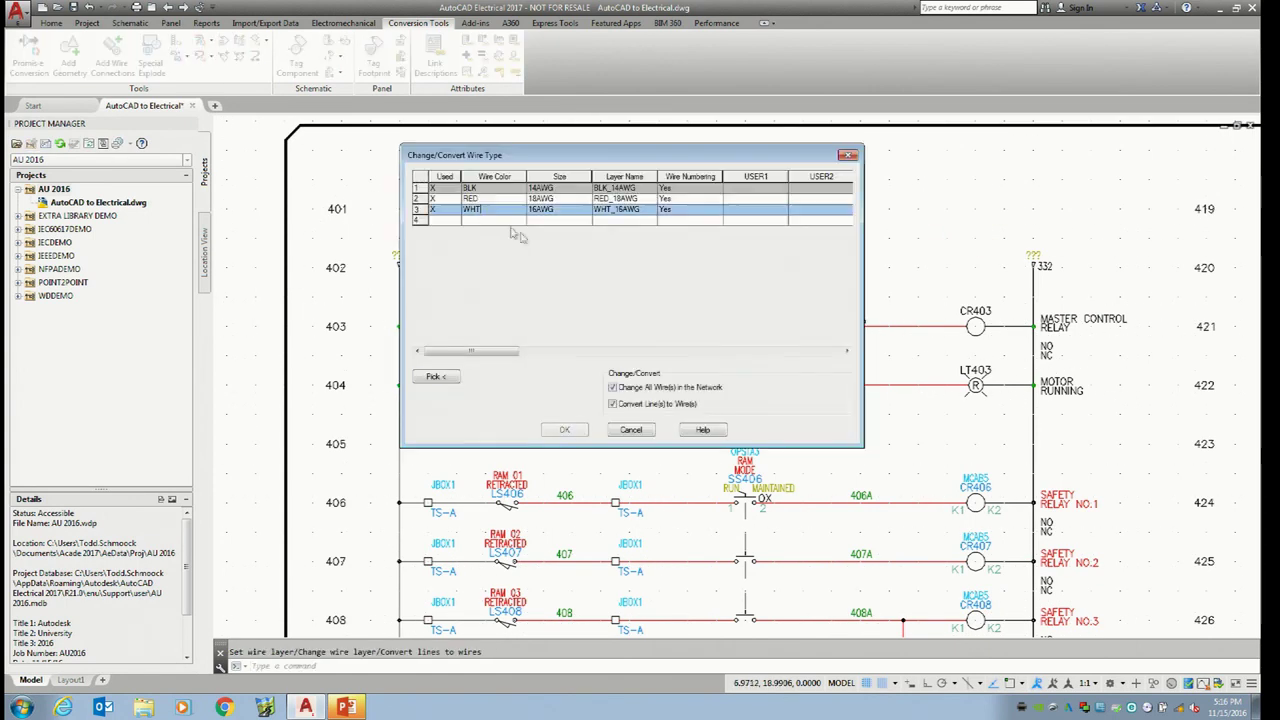
{"action": "left_click", "coordinate": [564, 429]}
{"action": "left_click", "coordinate": [1040, 405]}
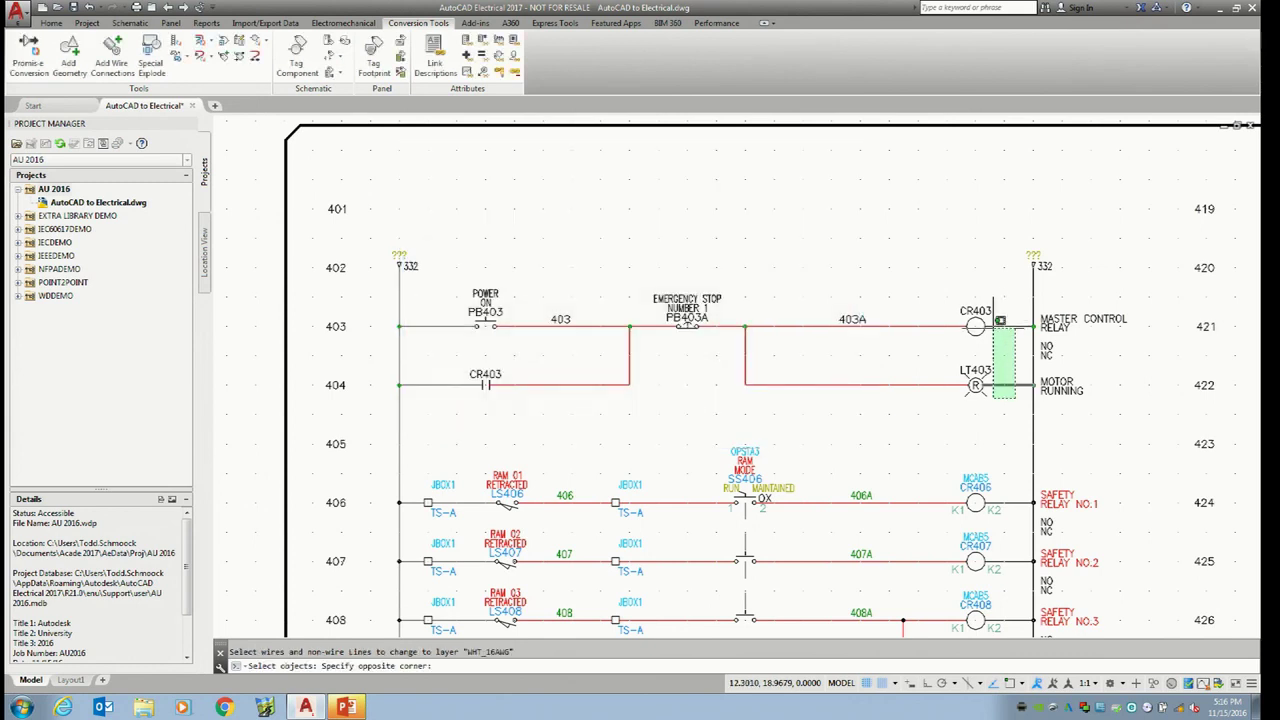
{"action": "left_click", "coordinate": [958, 321]}
{"action": "key", "text": "Return"}
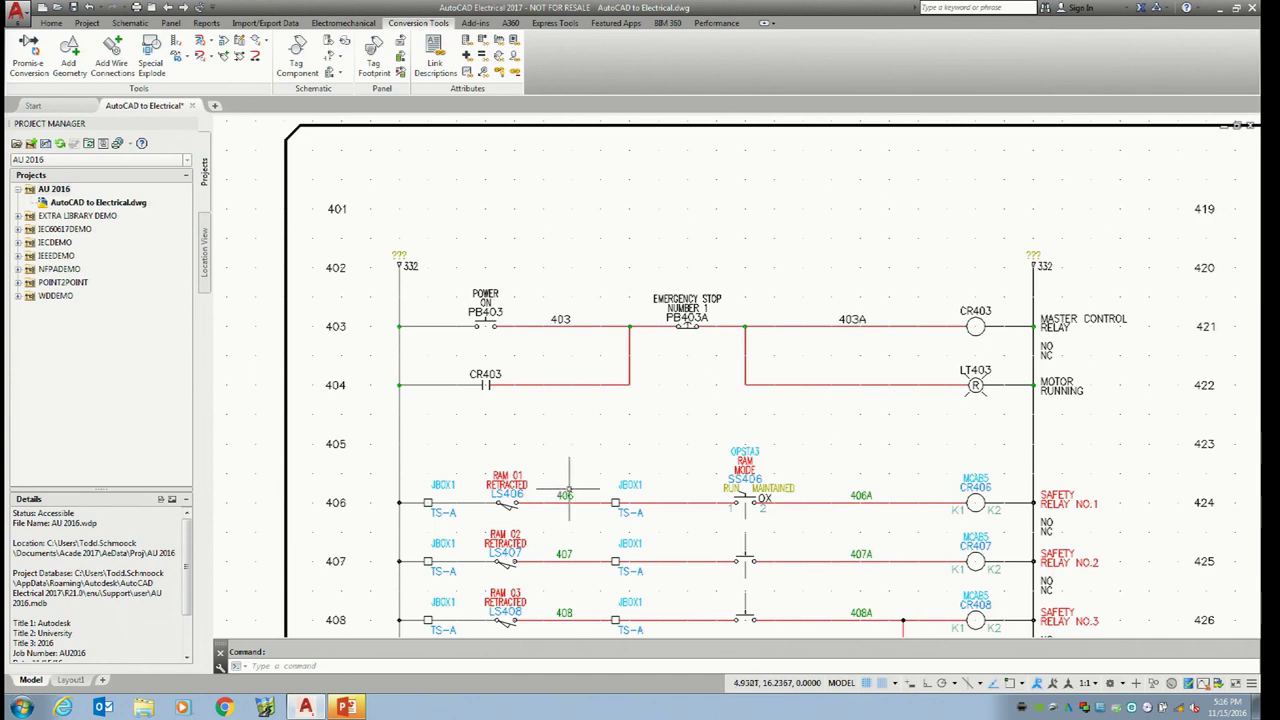
Convert the texts 403 and 403A on rung 403 to wire numbers, with snap turned off for the picks and back on
{"action": "mouse_move", "coordinate": [566, 496]}
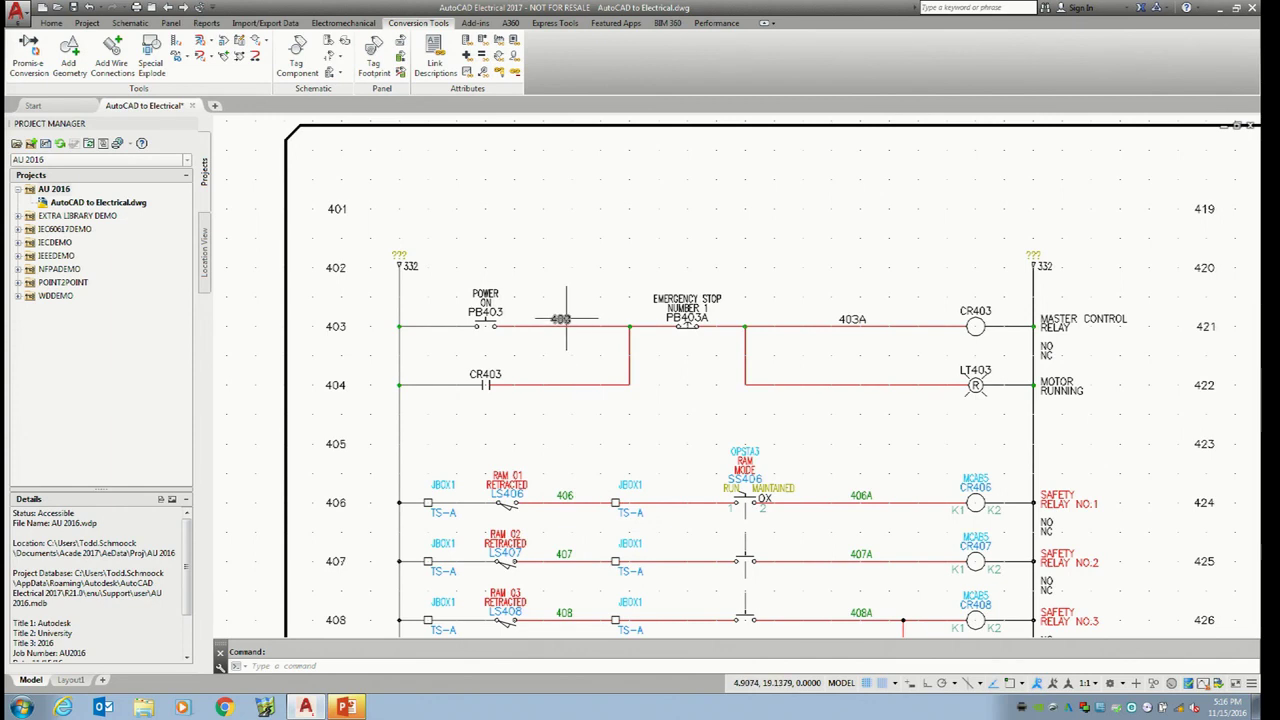
{"action": "mouse_move", "coordinate": [566, 319]}
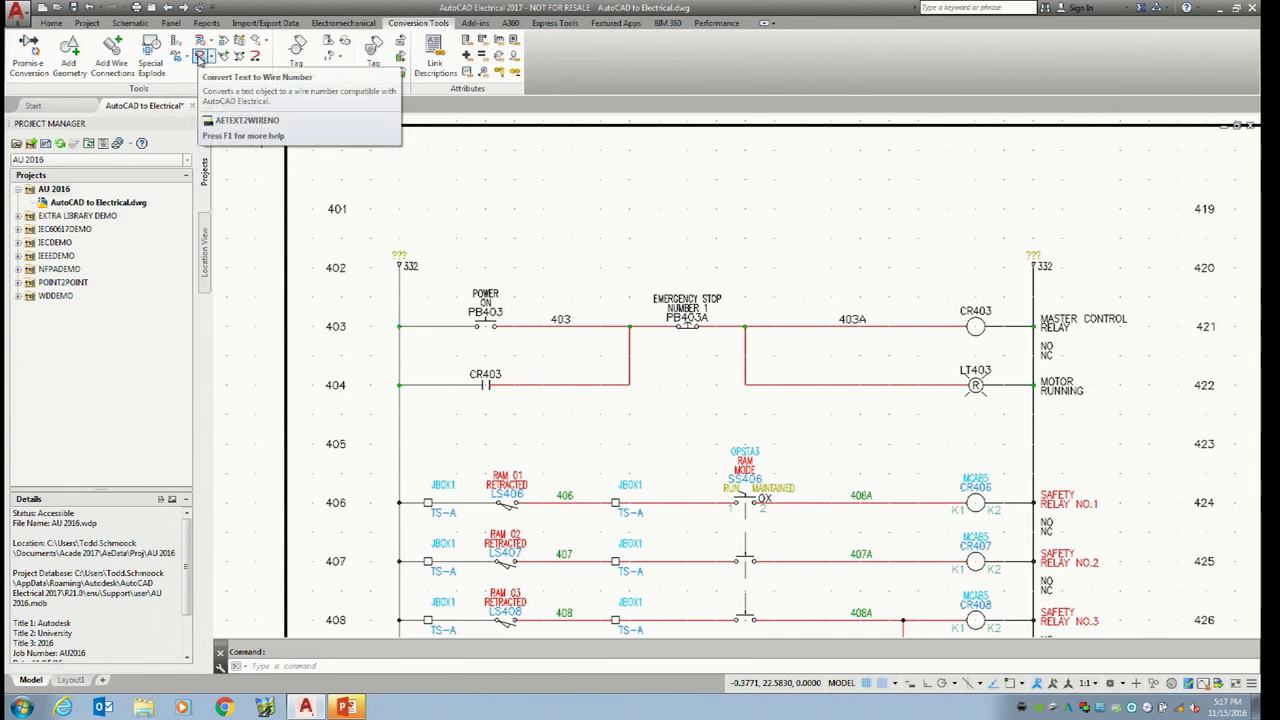
{"action": "left_click", "coordinate": [200, 58]}
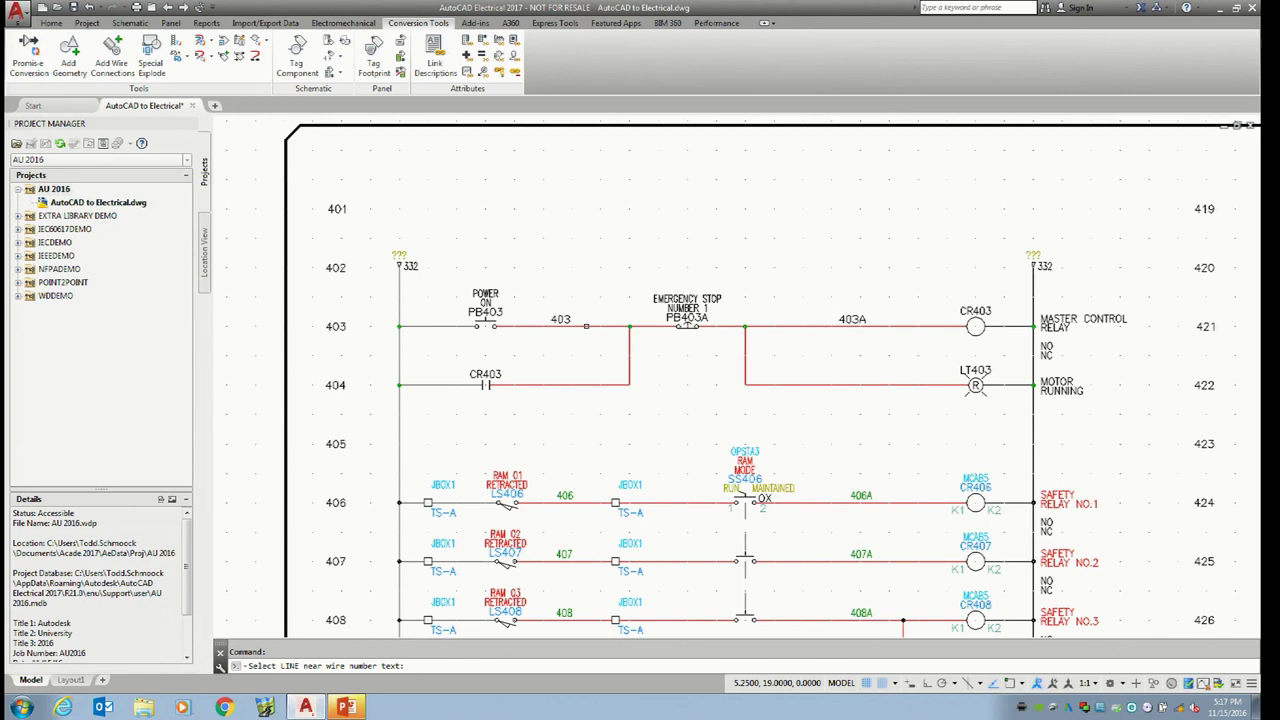
{"action": "key", "text": "F9"}
{"action": "left_click", "coordinate": [561, 320]}
{"action": "left_click", "coordinate": [560, 319]}
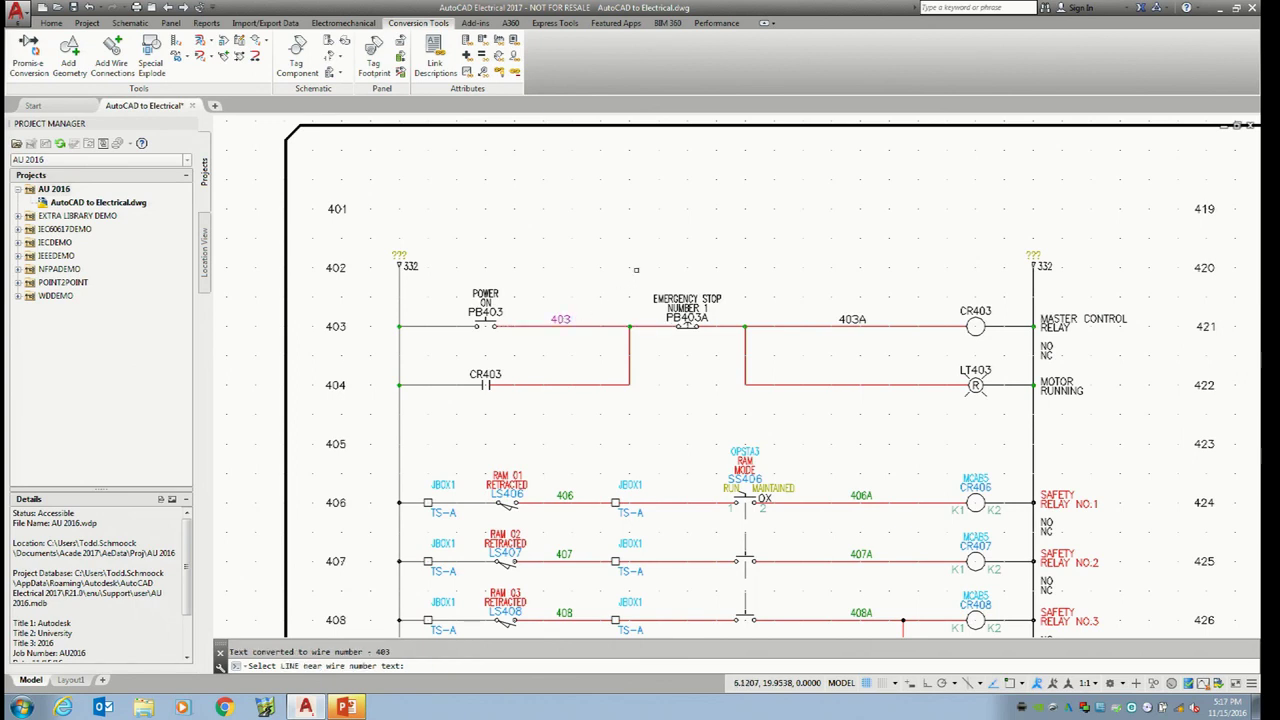
{"action": "left_click", "coordinate": [839, 323]}
{"action": "left_click", "coordinate": [852, 319]}
{"action": "key", "text": "Escape"}
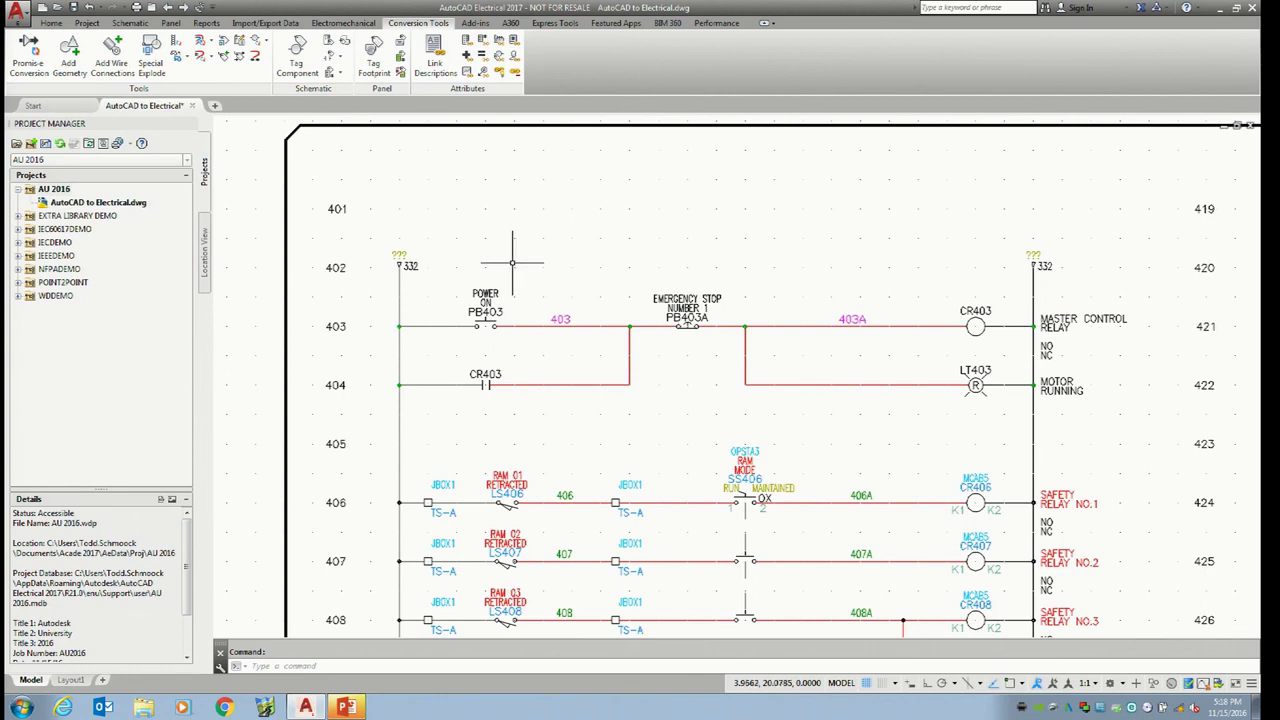
{"action": "key", "text": "F9"}
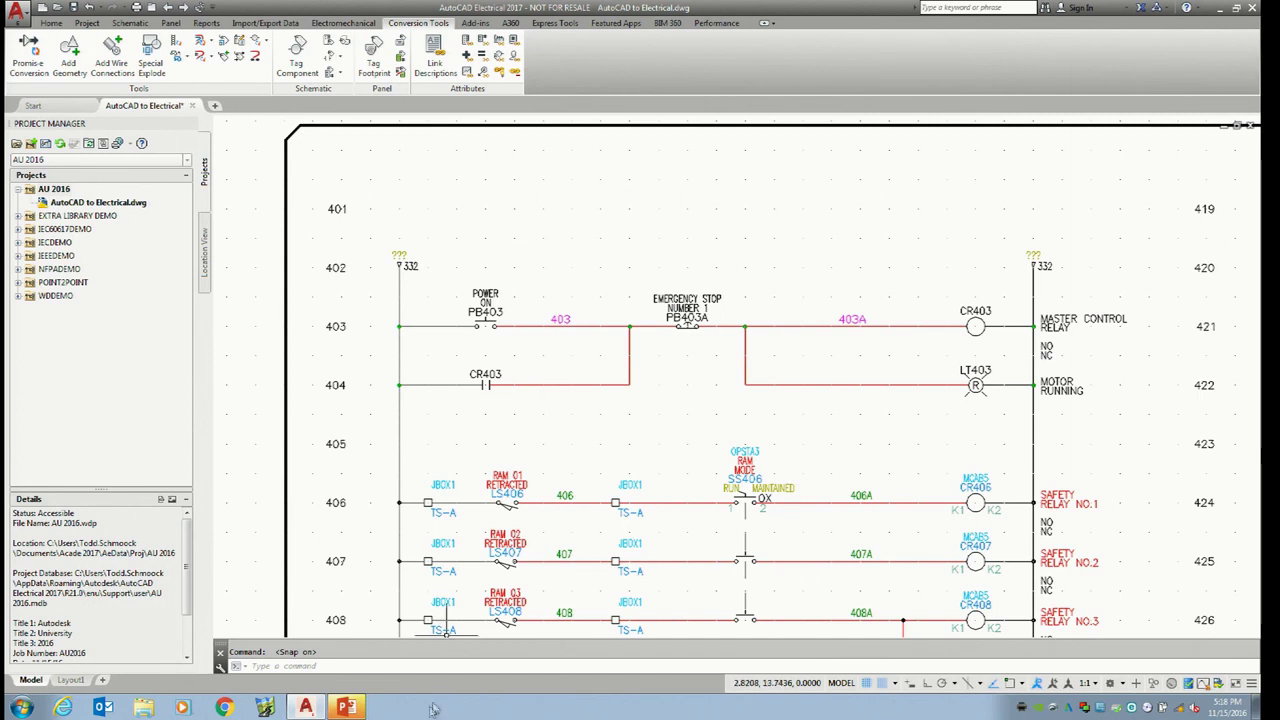
Switch to the PowerPoint presentation and advance the slide show to the slide on converting AutoCAD blocks to AutoCAD Electrical components
{"action": "left_click", "coordinate": [346, 707]}
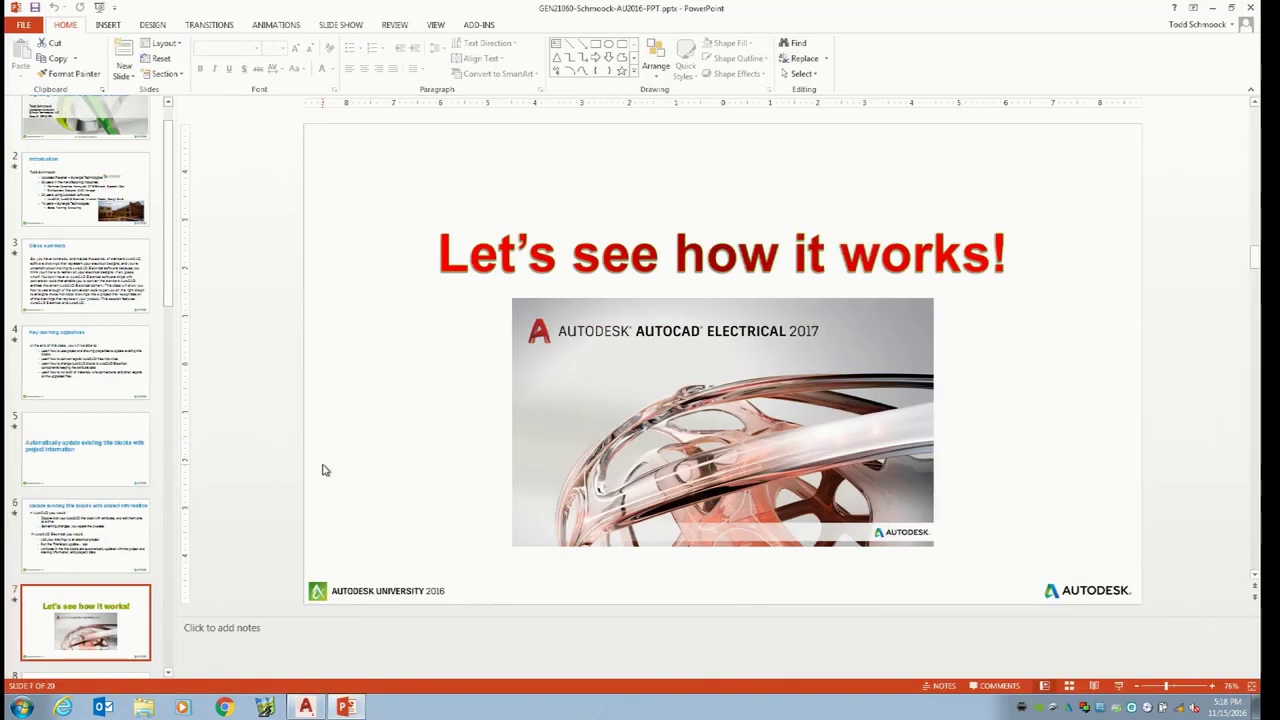
{"action": "key", "text": "alt+s"}
{"action": "key", "text": "o"}
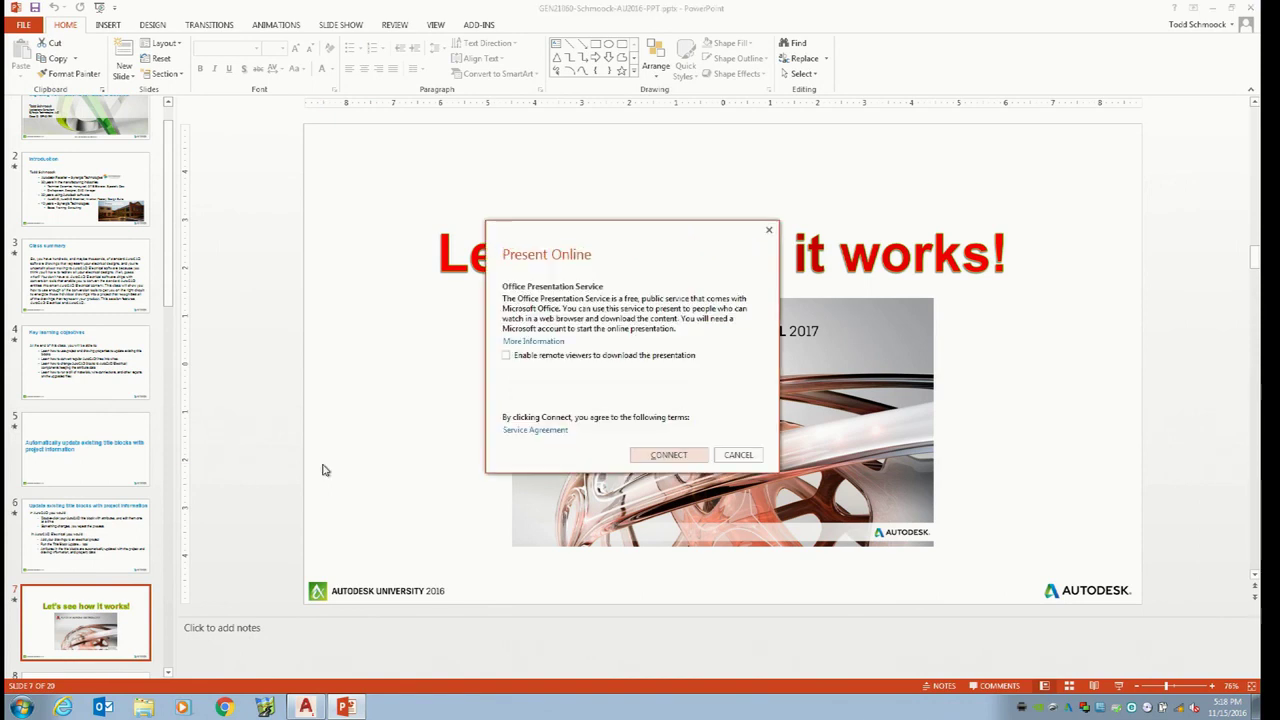
{"action": "key", "text": "Escape"}
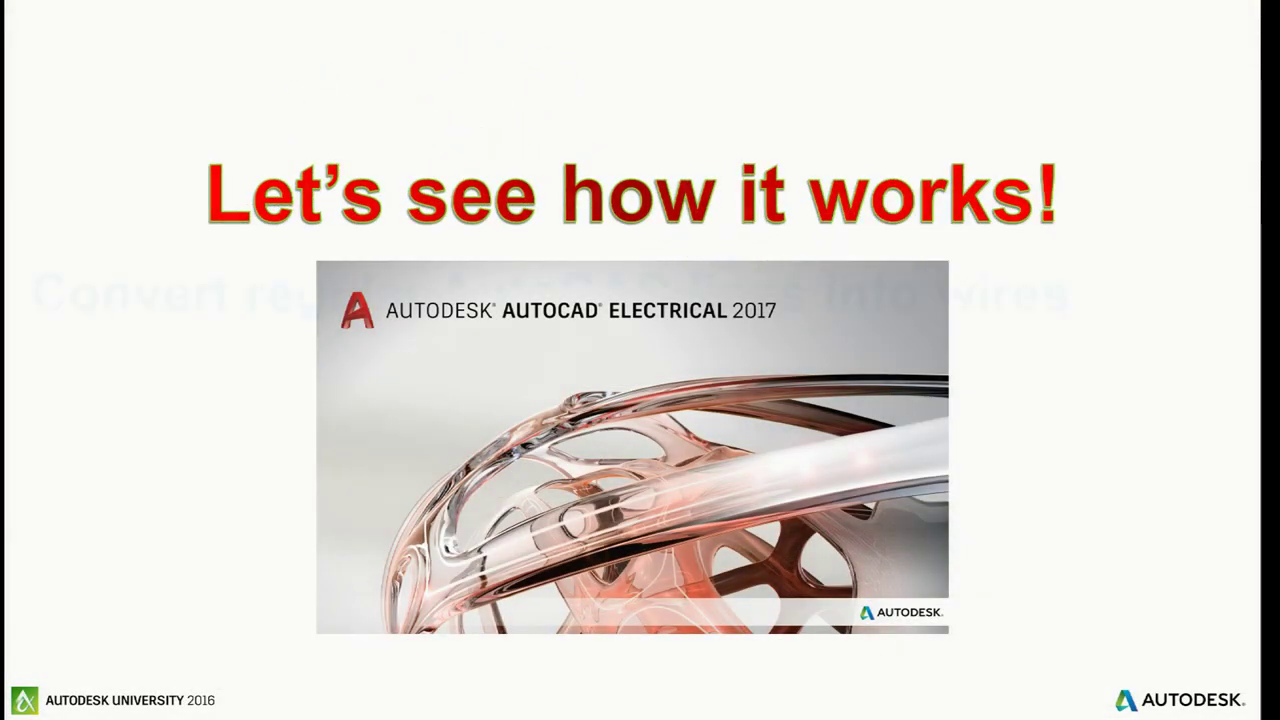
{"action": "key", "text": "Right"}
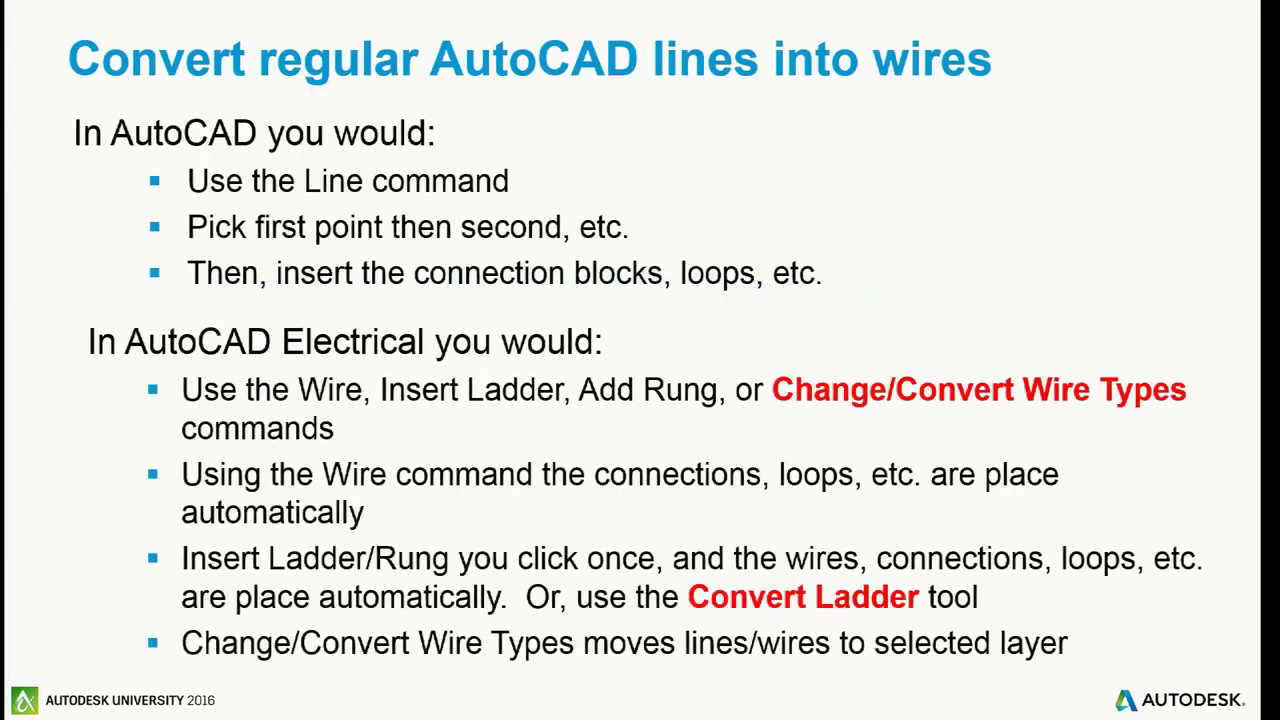
{"action": "key", "text": "Right"}
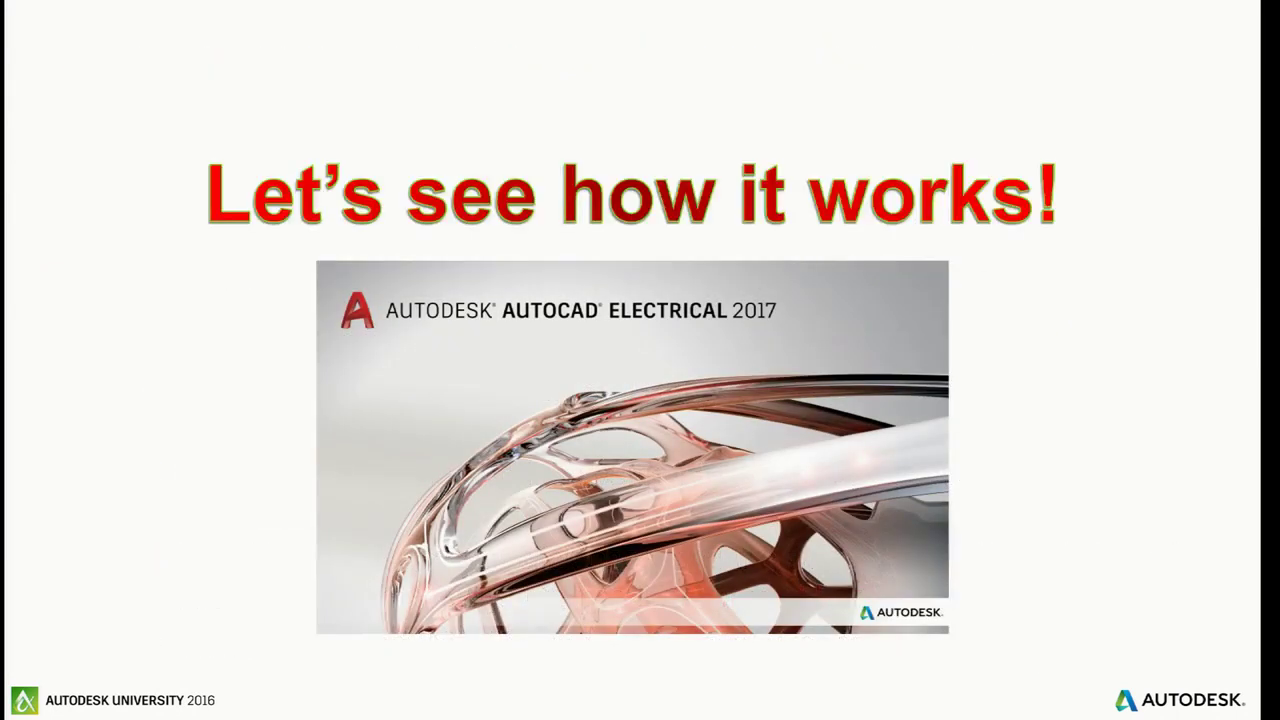
{"action": "key", "text": "Right"}
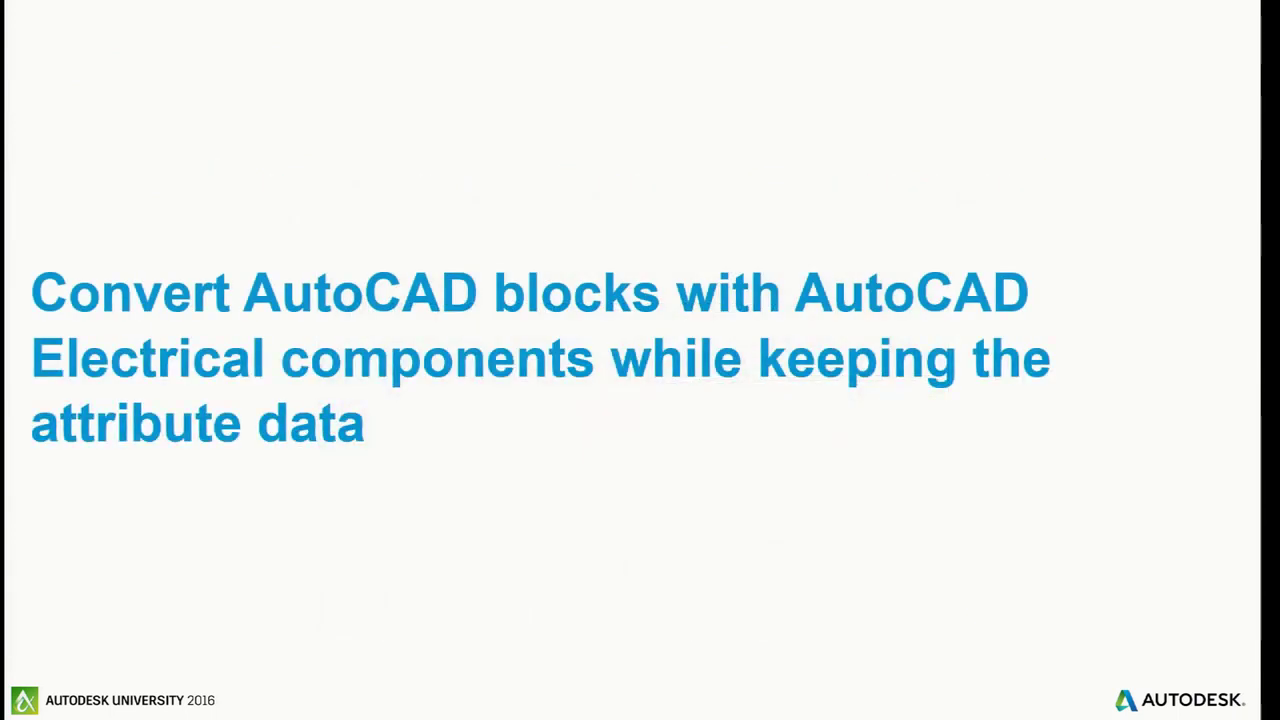
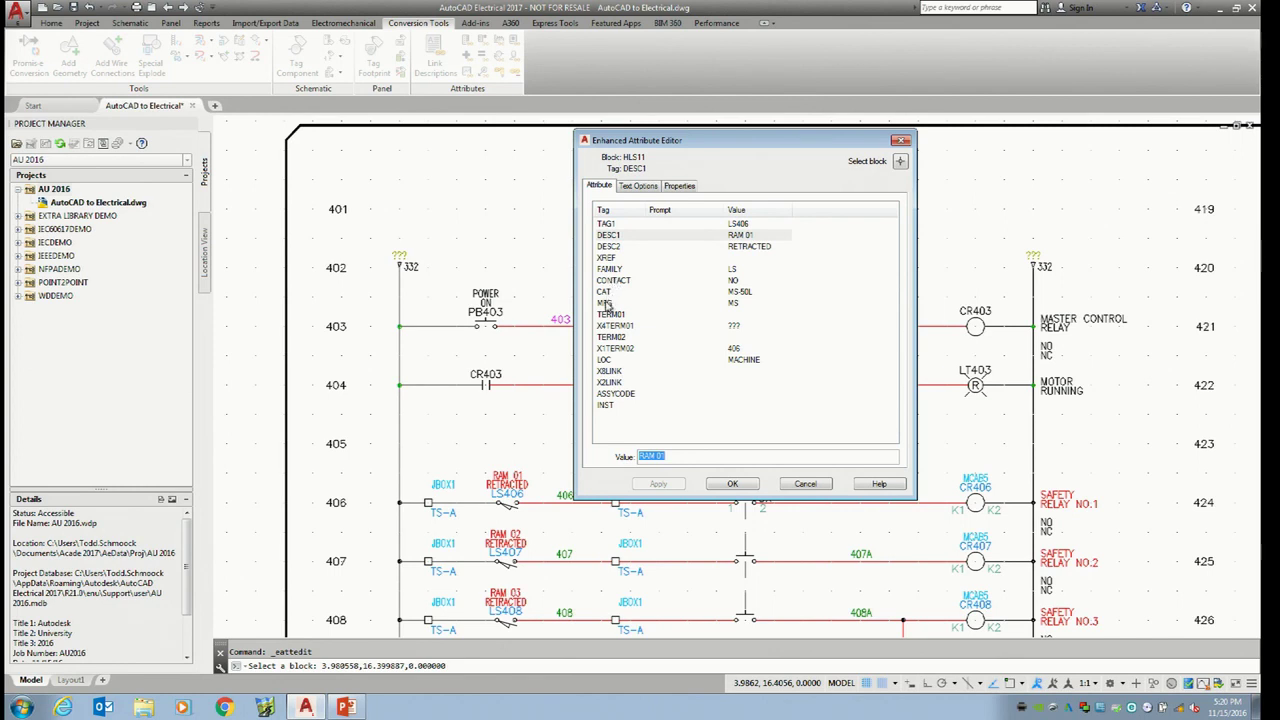
Review the attribute values of limit switch LS406, including its MFG attribute, and cancel the attribute editor
{"action": "left_click", "coordinate": [606, 303]}
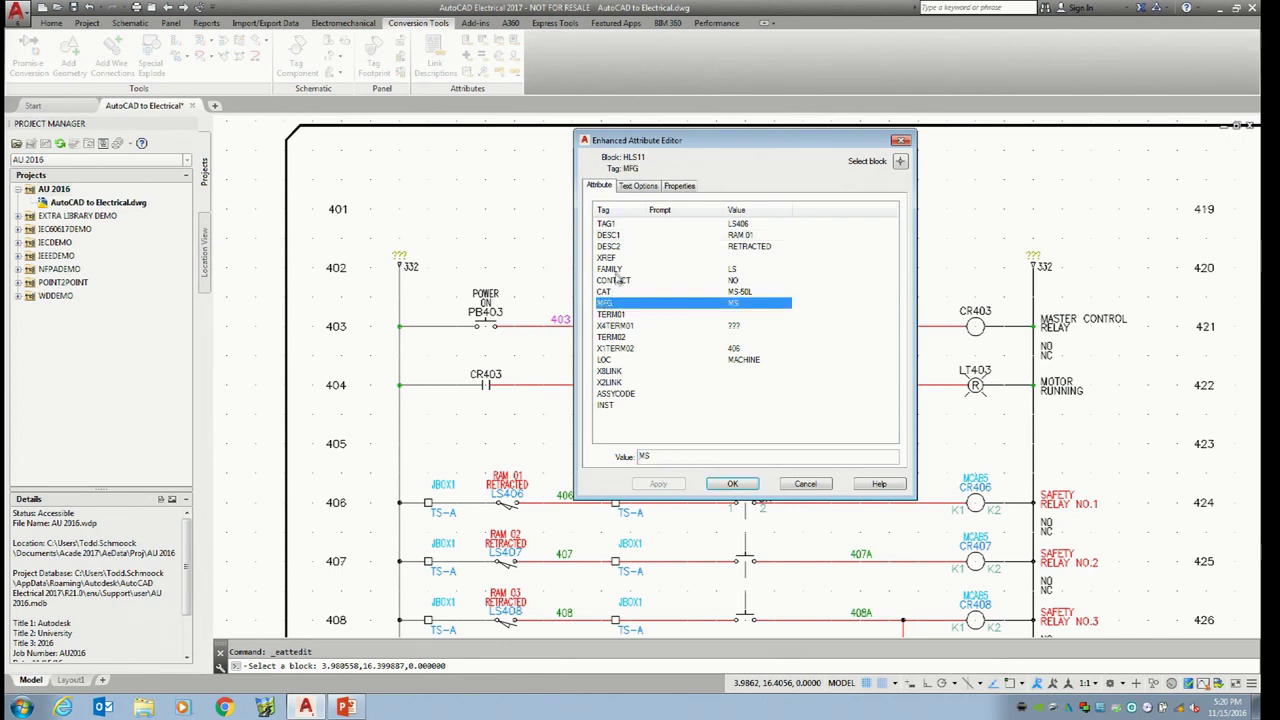
{"action": "left_click", "coordinate": [794, 485]}
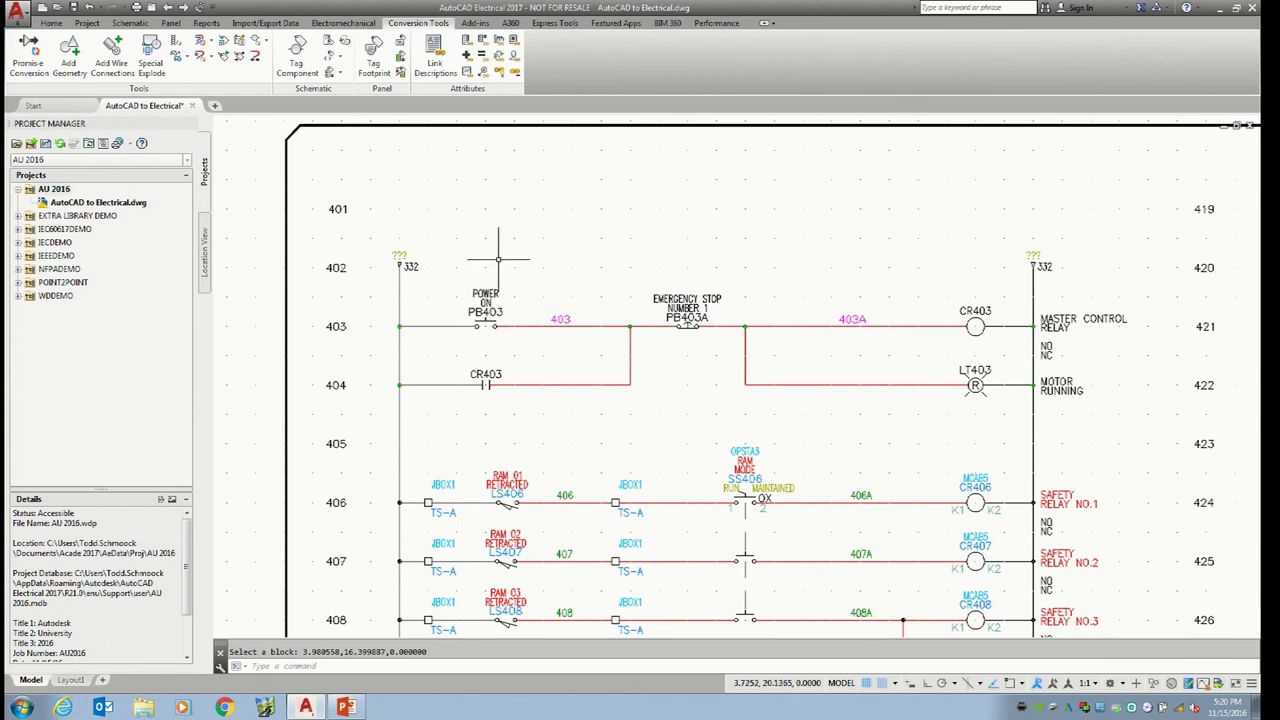
Set up Swap/Update Block to swap one block at a time, with the new block picked from the icon menu
{"action": "left_click", "coordinate": [180, 56]}
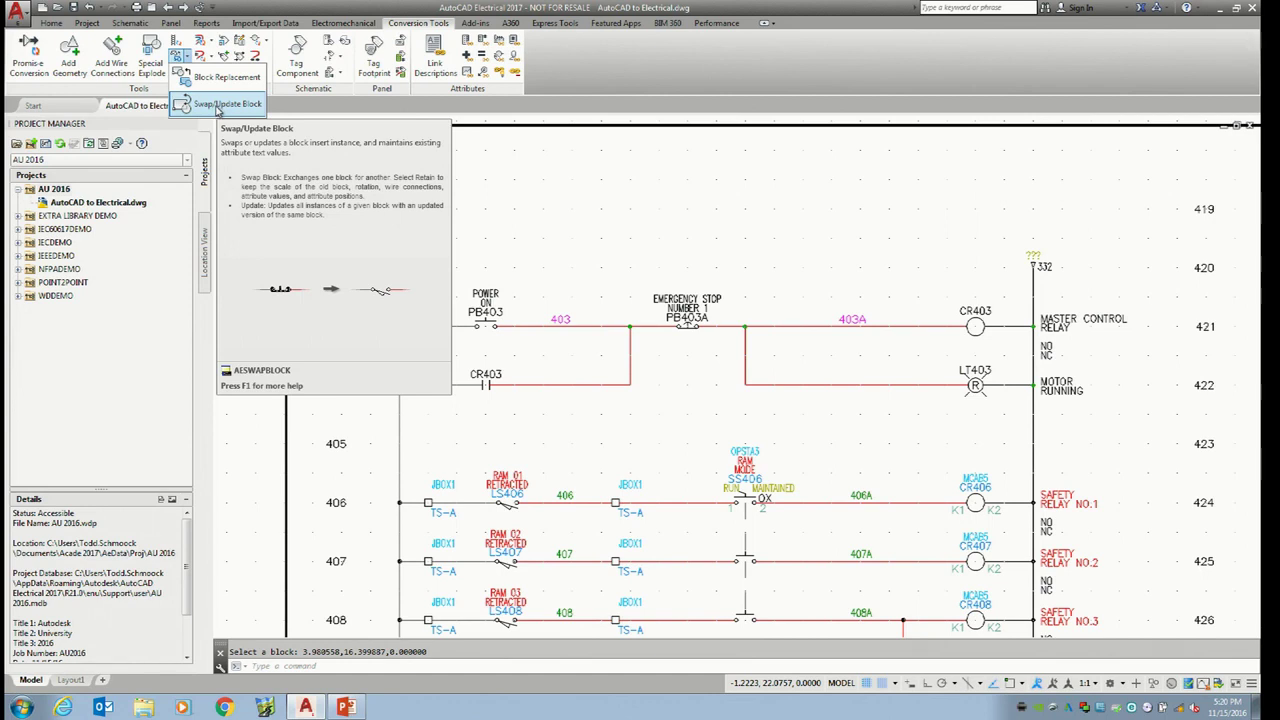
{"action": "left_click", "coordinate": [216, 105]}
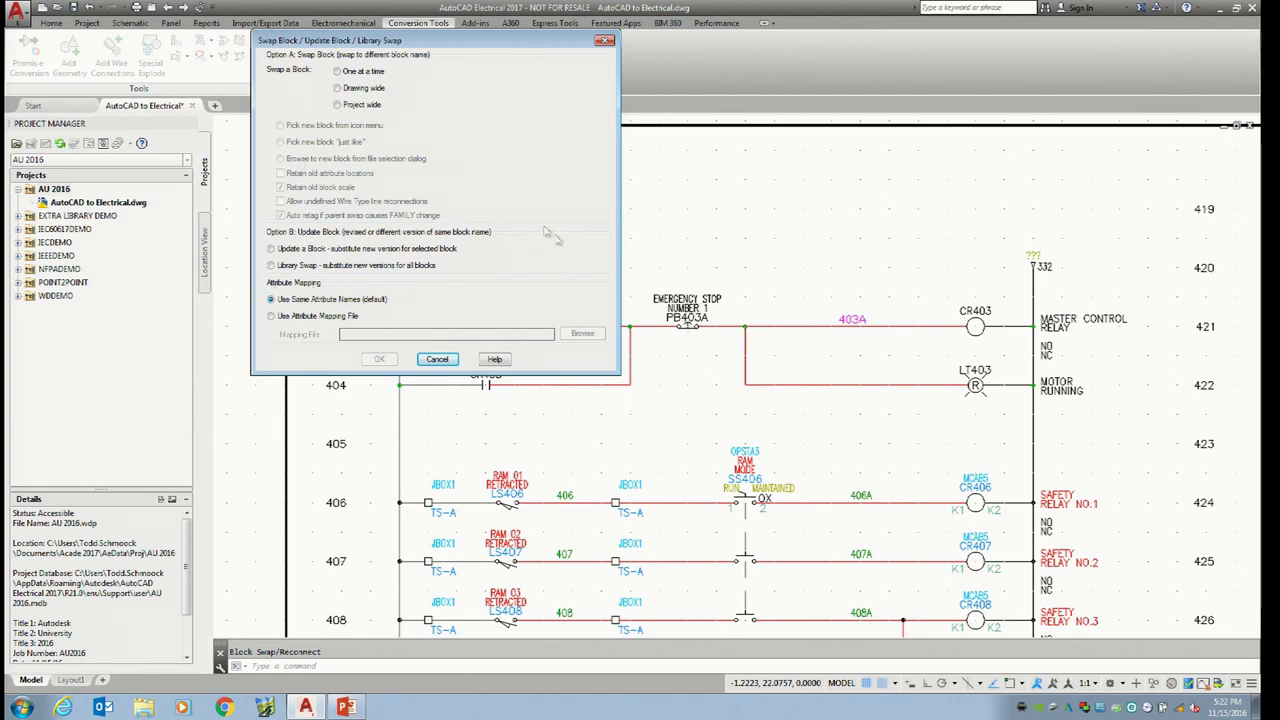
{"action": "left_click_drag", "start_coordinate": [400, 50], "coordinate": [780, 106]}
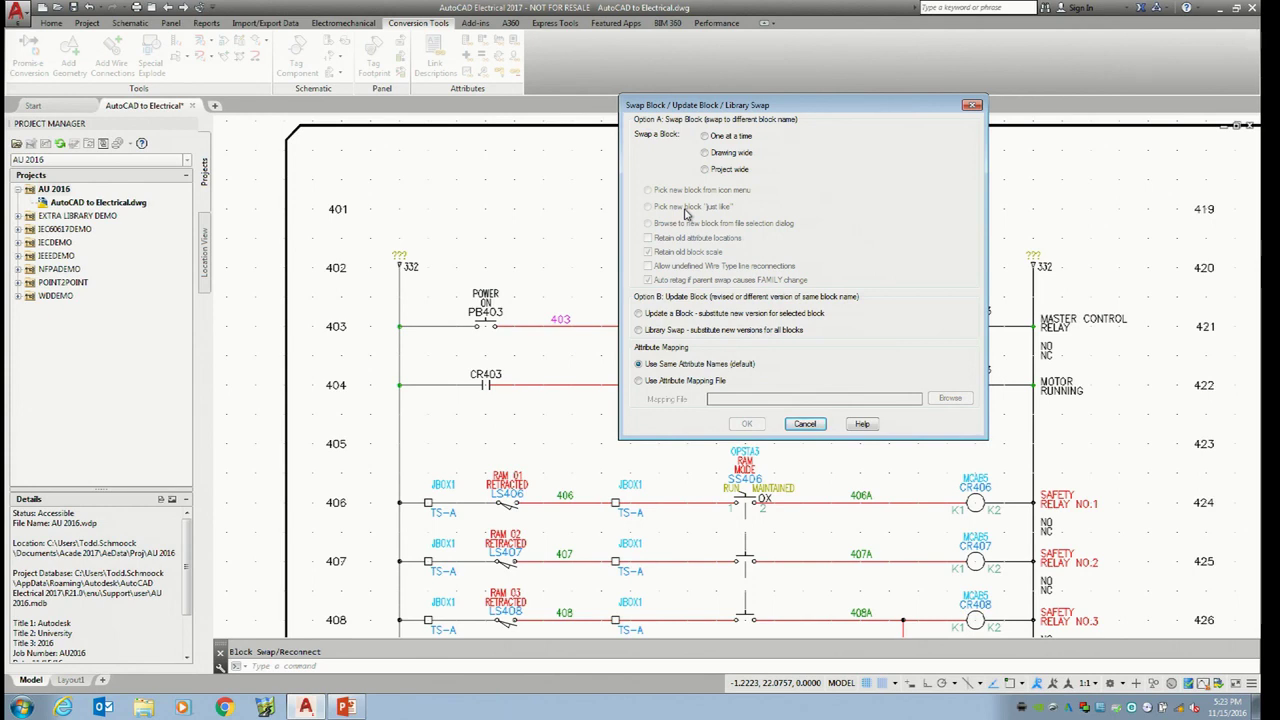
{"action": "left_click", "coordinate": [705, 138]}
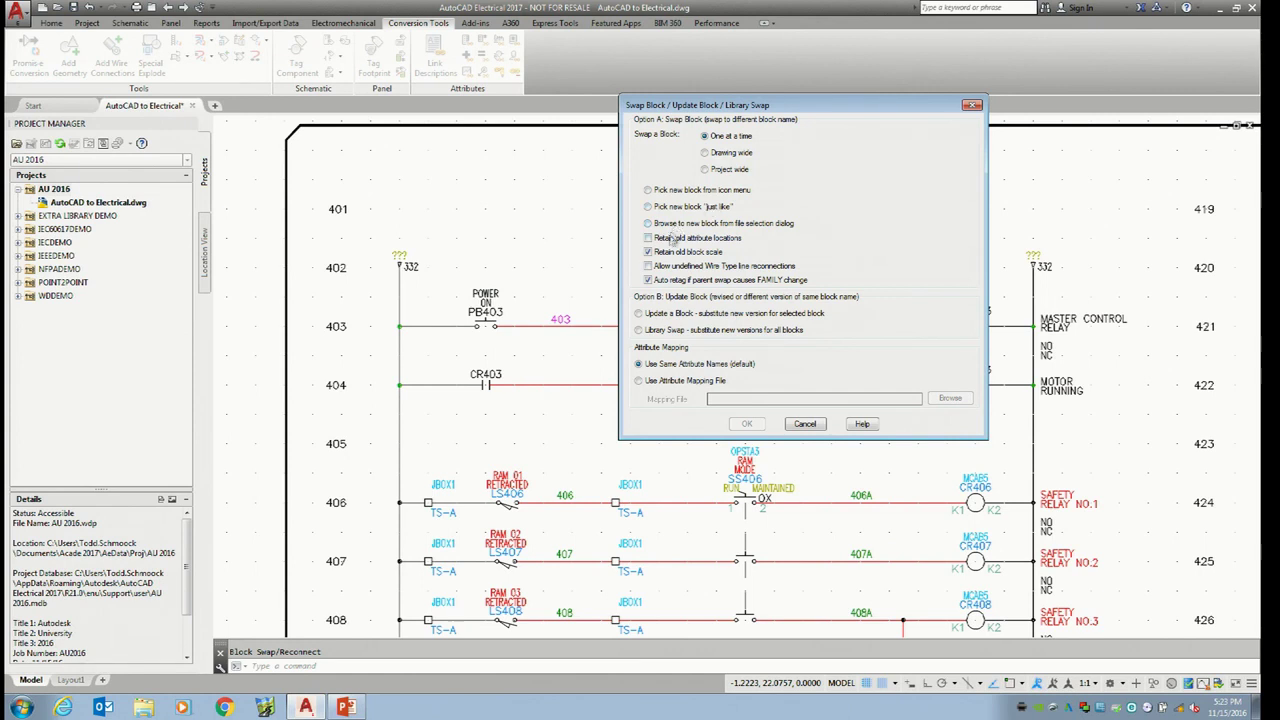
{"action": "left_click", "coordinate": [647, 190]}
{"action": "left_click", "coordinate": [746, 424]}
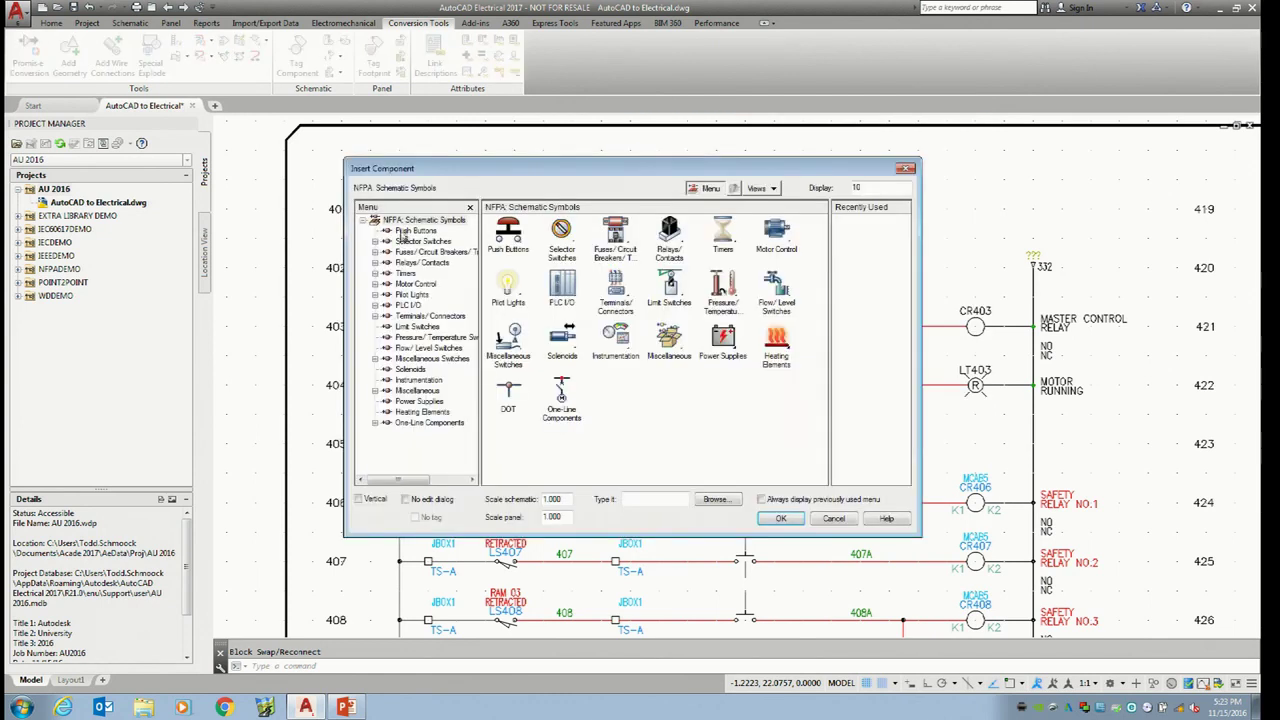
Swap the PB403 block on rung 403 for the Push Button NO schematic symbol and end the command
{"action": "left_click_drag", "start_coordinate": [488, 172], "coordinate": [476, 138]}
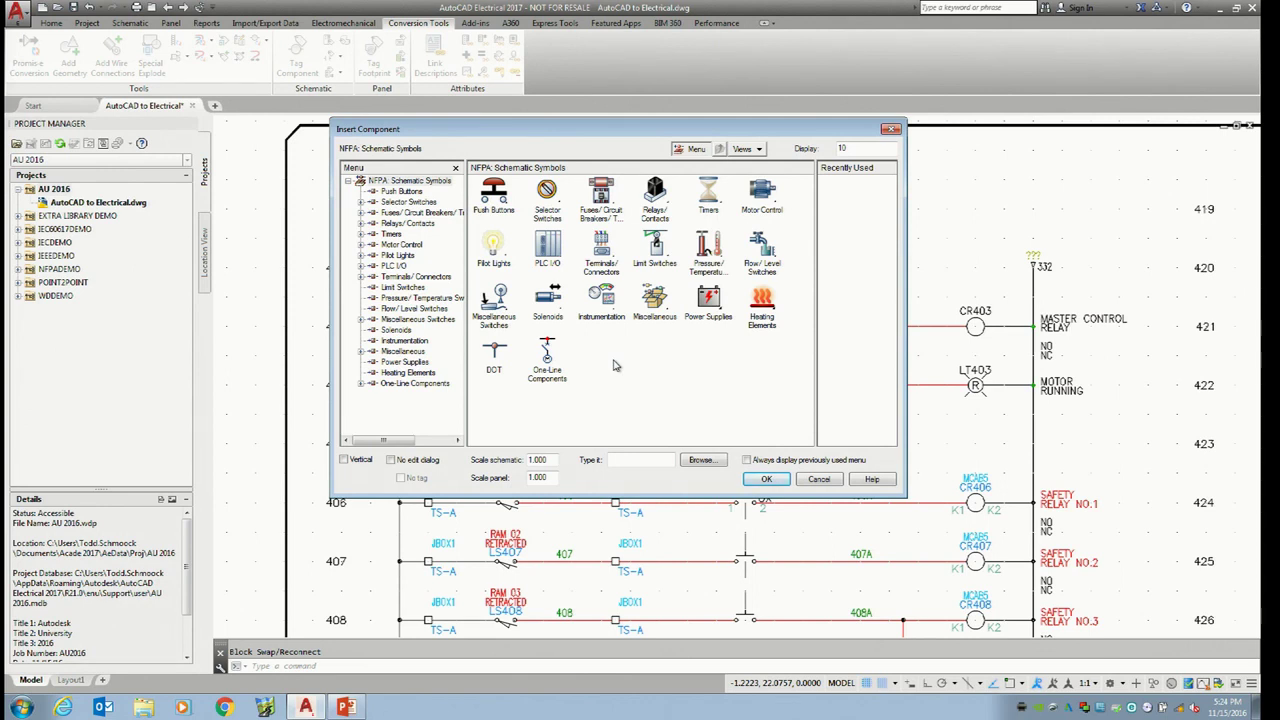
{"action": "left_click", "coordinate": [496, 196]}
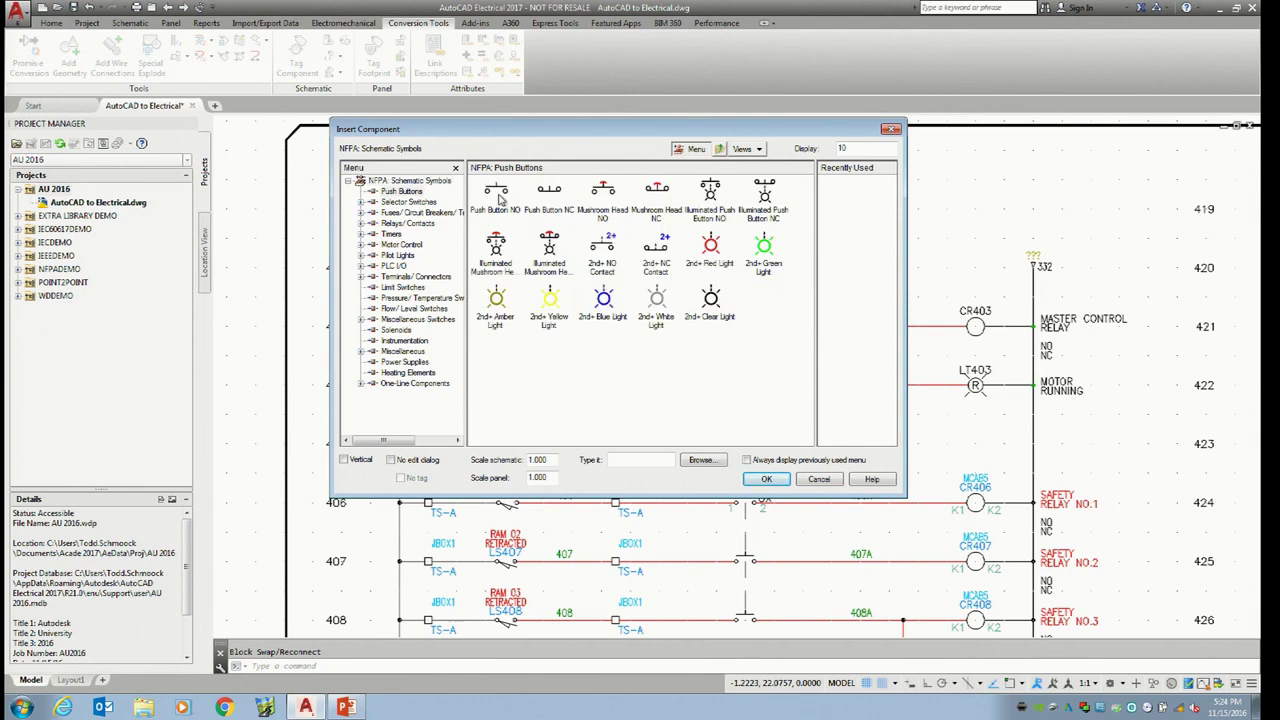
{"action": "left_click", "coordinate": [498, 197]}
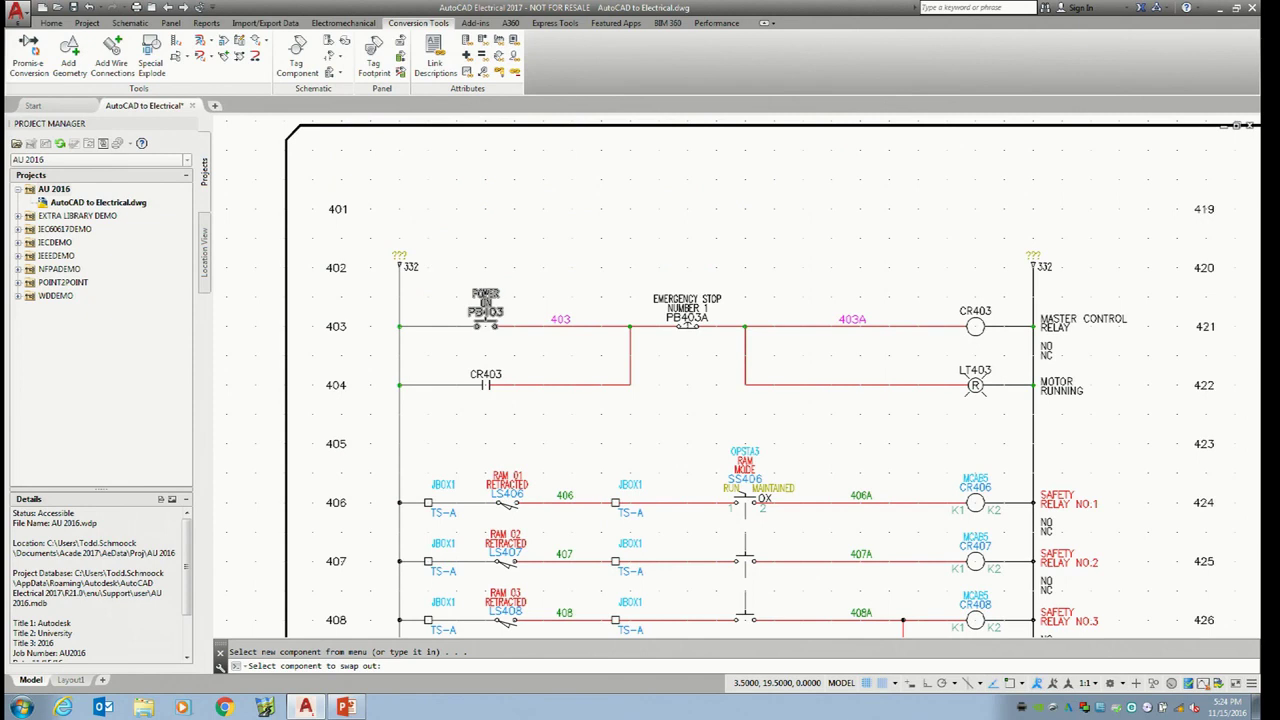
{"action": "left_click", "coordinate": [486, 312]}
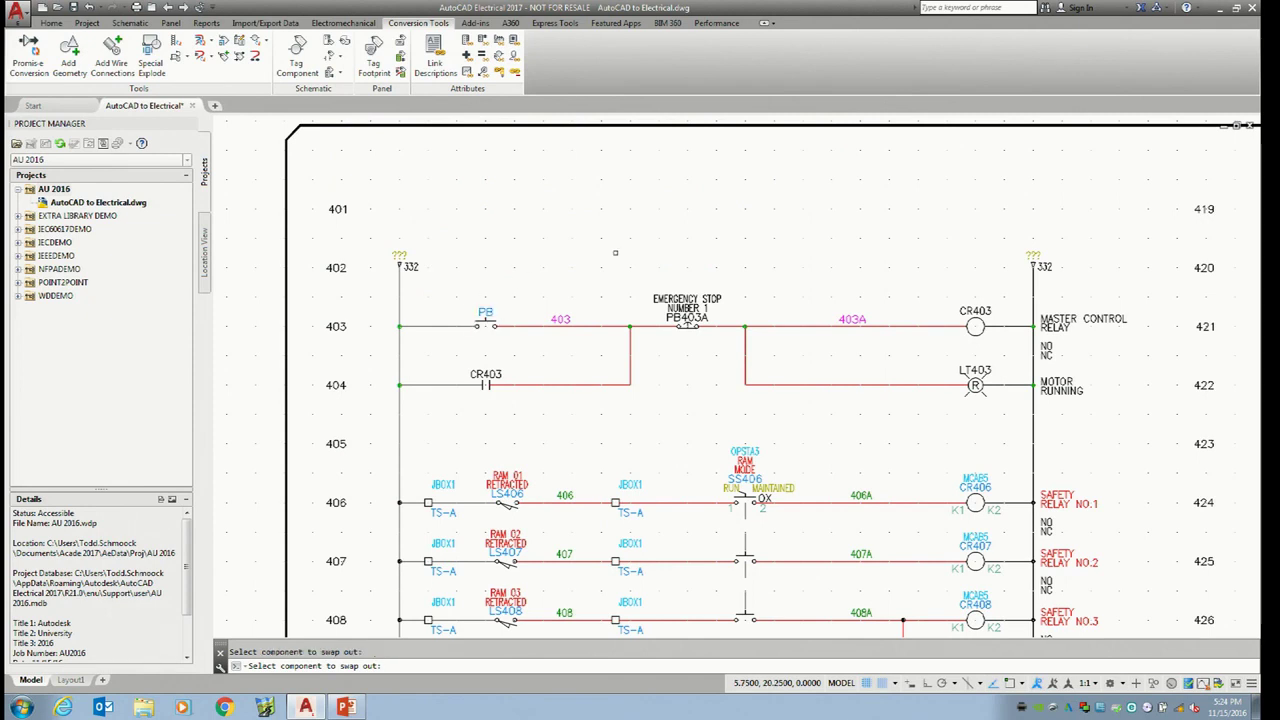
{"action": "key", "text": "Escape"}
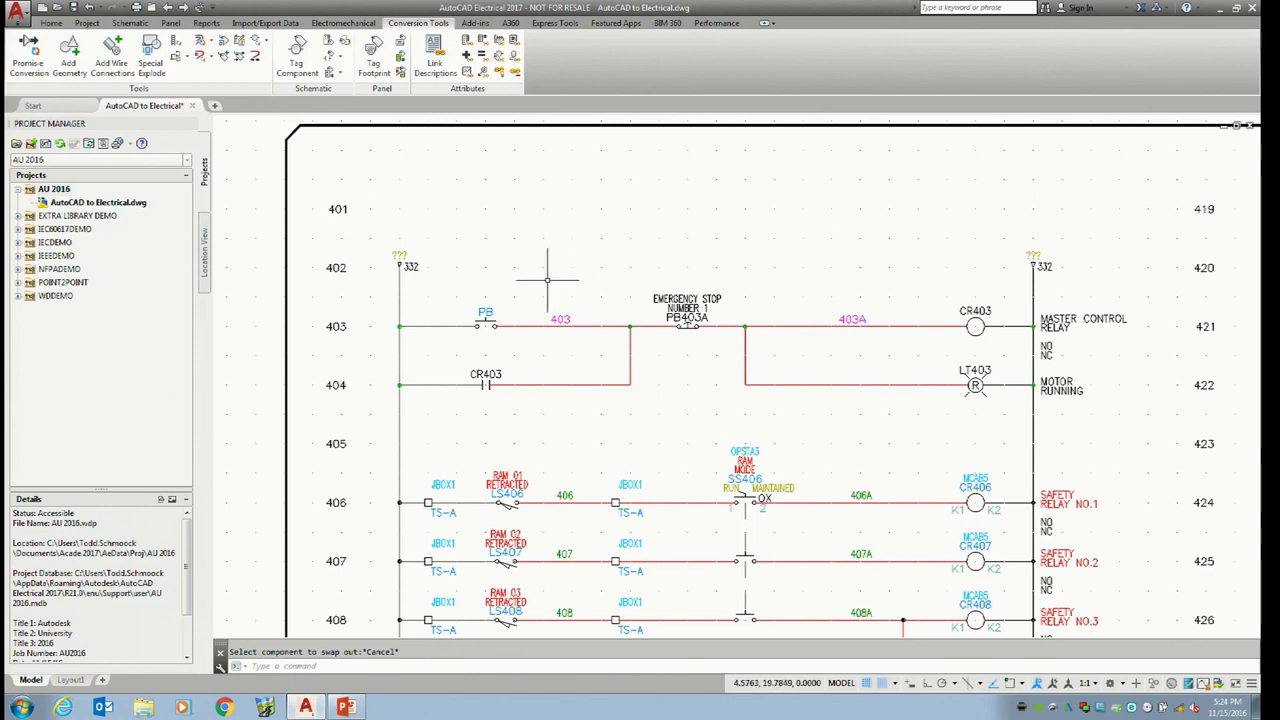
Review the swapped push button's component data without changing it, and retag the push button on rung 403
{"action": "right_click", "coordinate": [487, 318]}
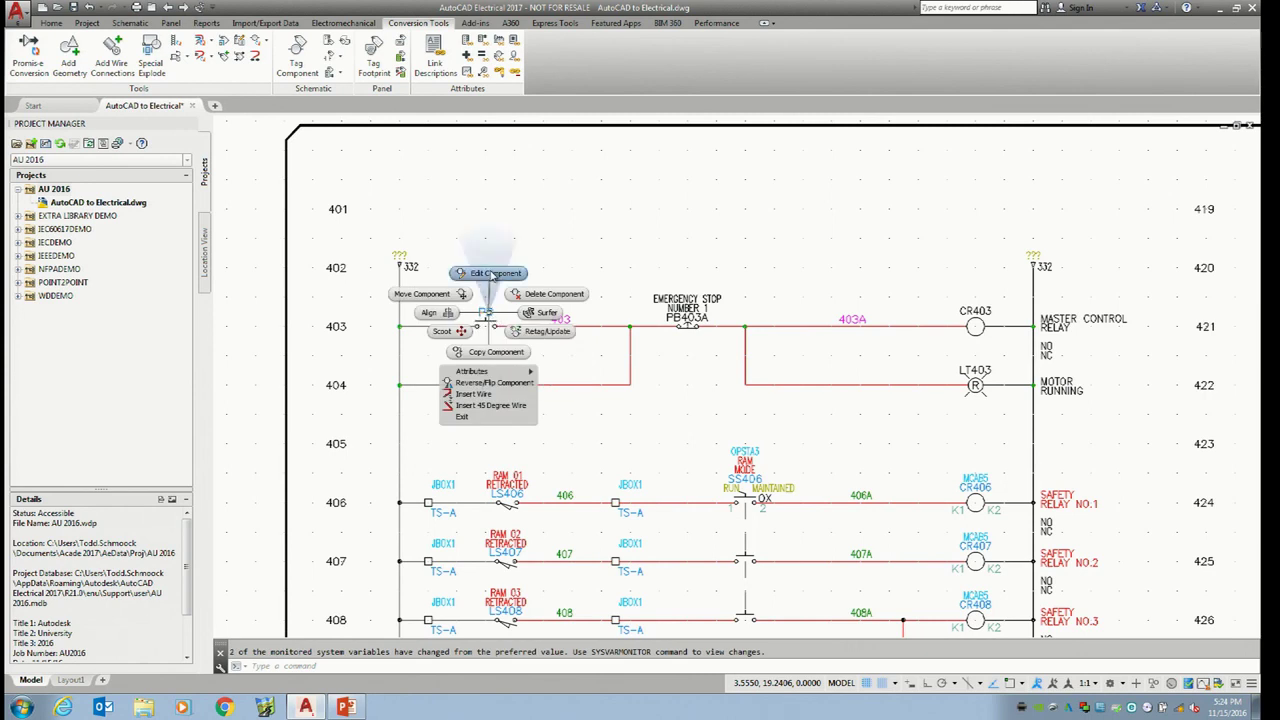
{"action": "left_click", "coordinate": [490, 274]}
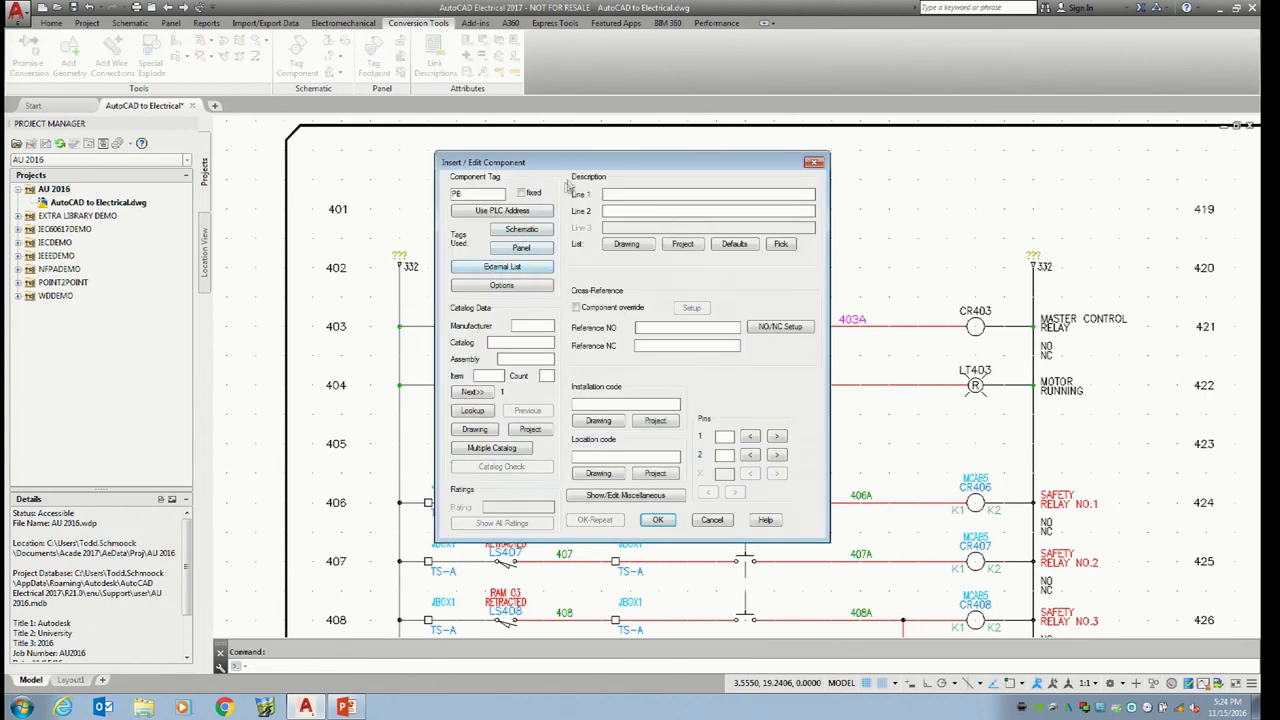
{"action": "left_click_drag", "start_coordinate": [580, 166], "coordinate": [745, 120]}
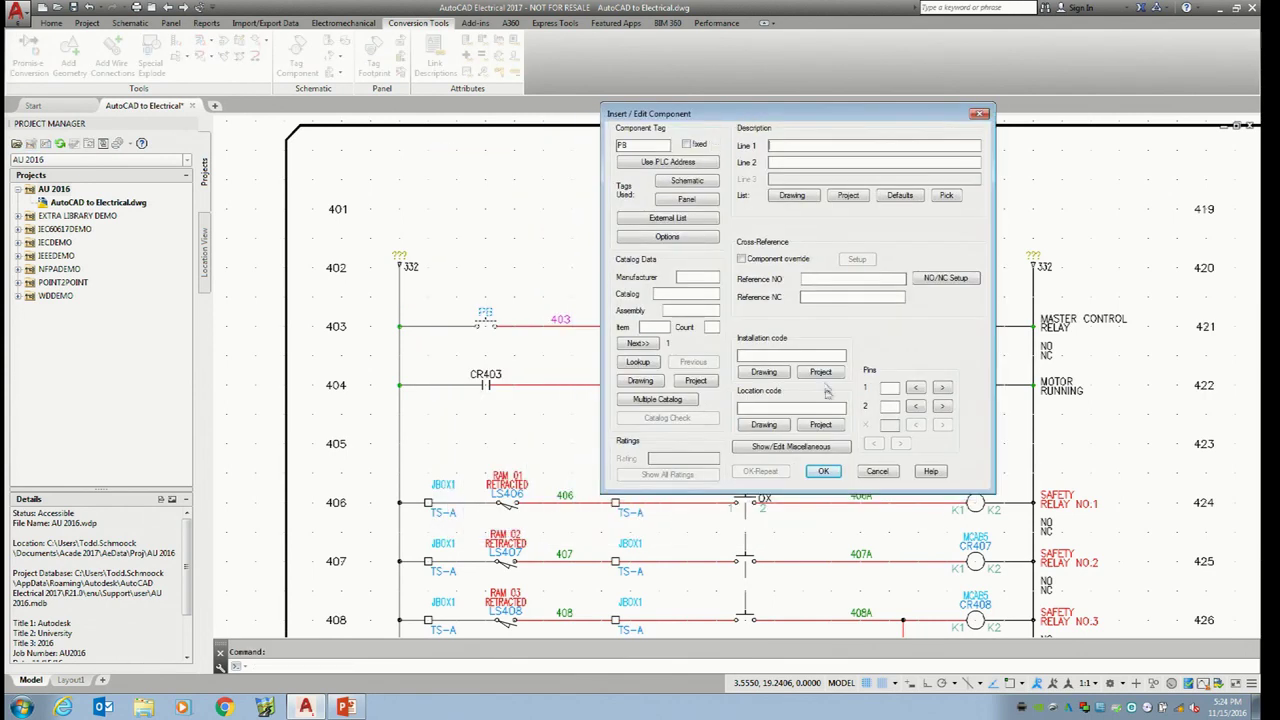
{"action": "left_click", "coordinate": [864, 471]}
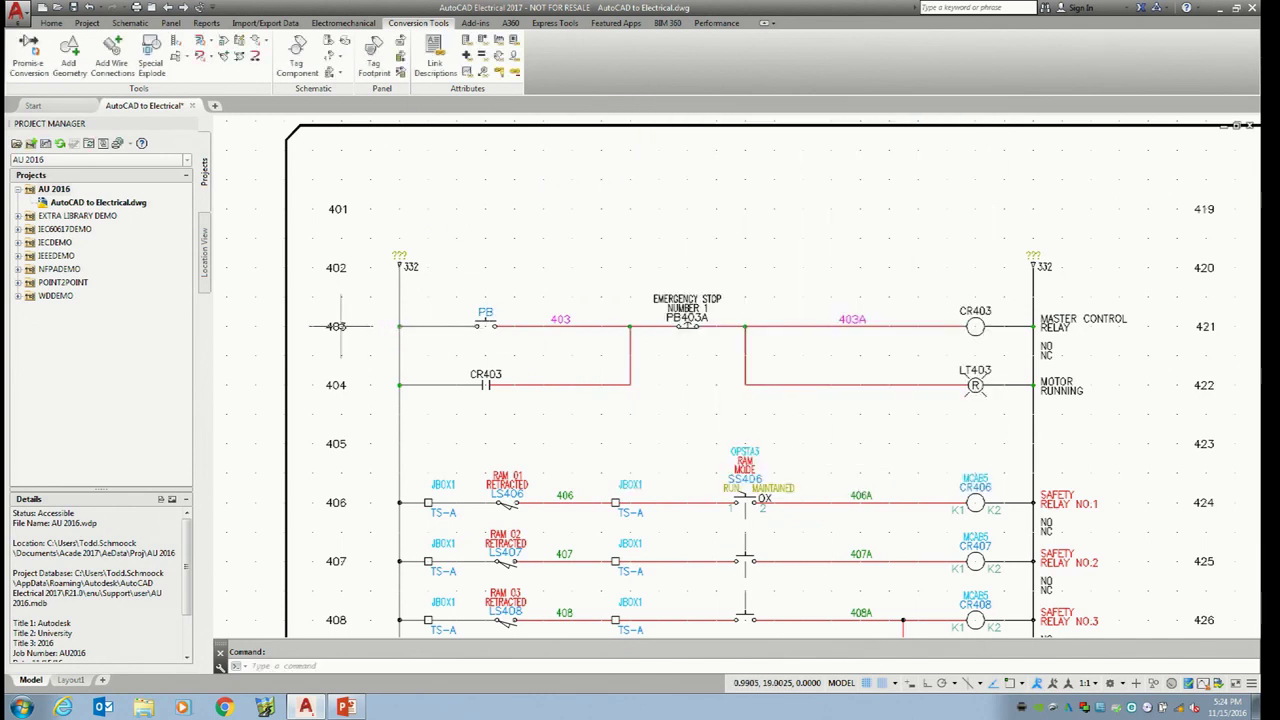
{"action": "right_click", "coordinate": [485, 318]}
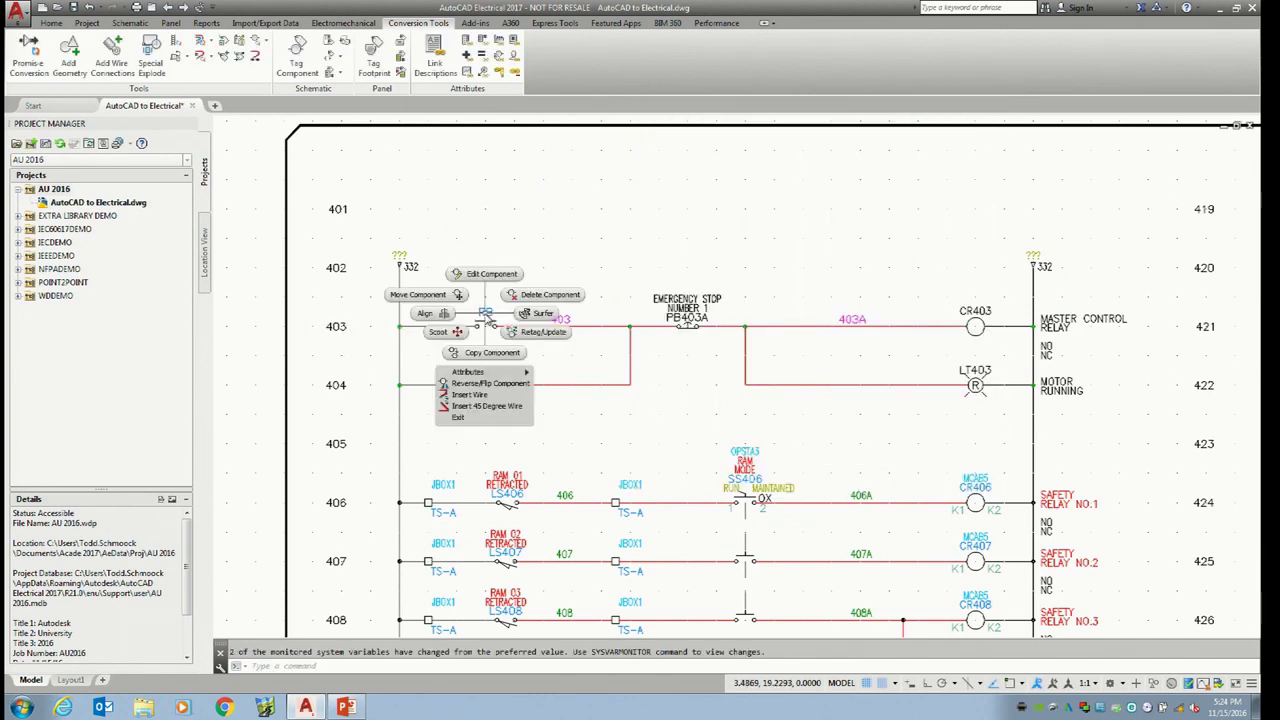
{"action": "left_click", "coordinate": [541, 335]}
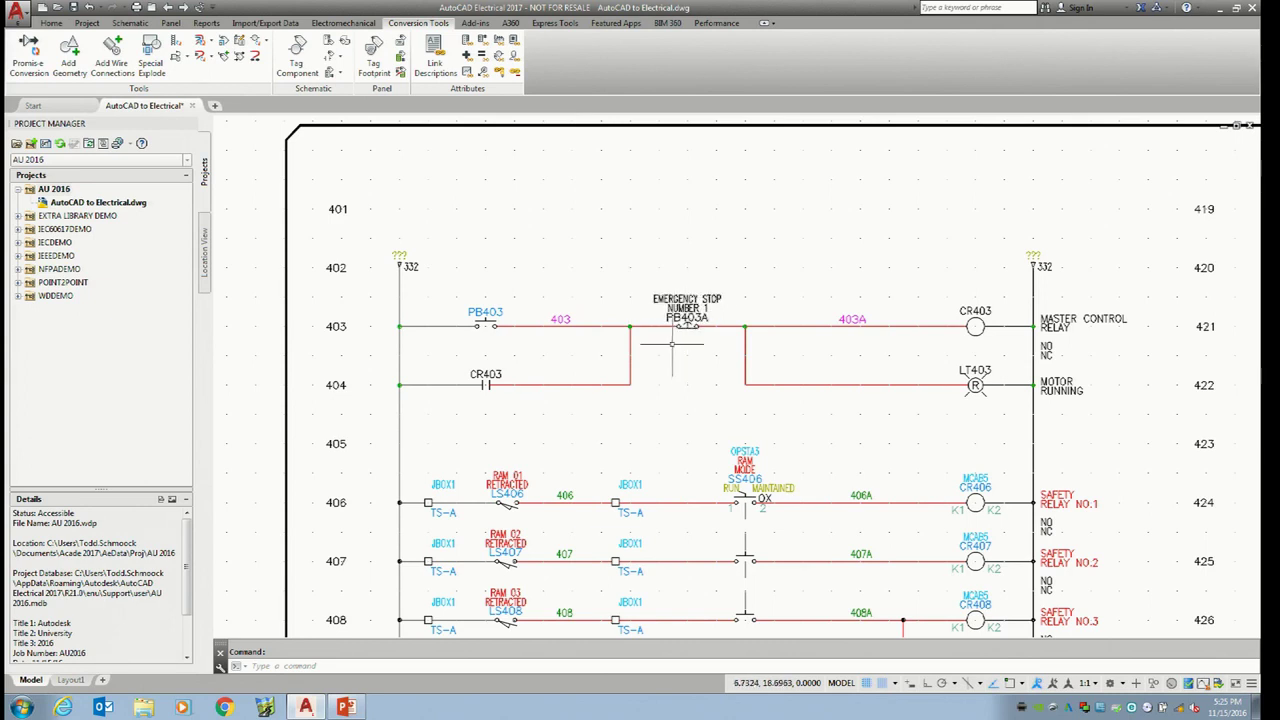
Convert the emergency stop block PB403A to a Mushroom Head NC schematic component, inserted at the original block's location
{"action": "left_click", "coordinate": [265, 41]}
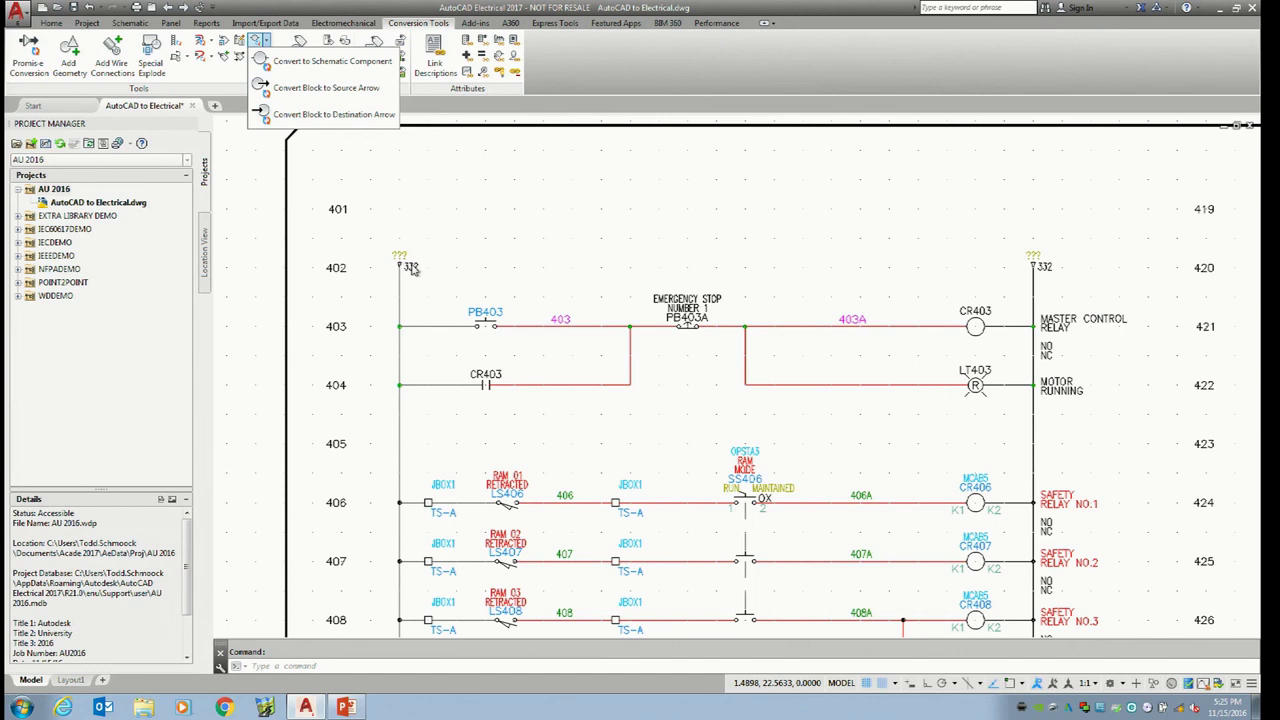
{"action": "left_click", "coordinate": [332, 66]}
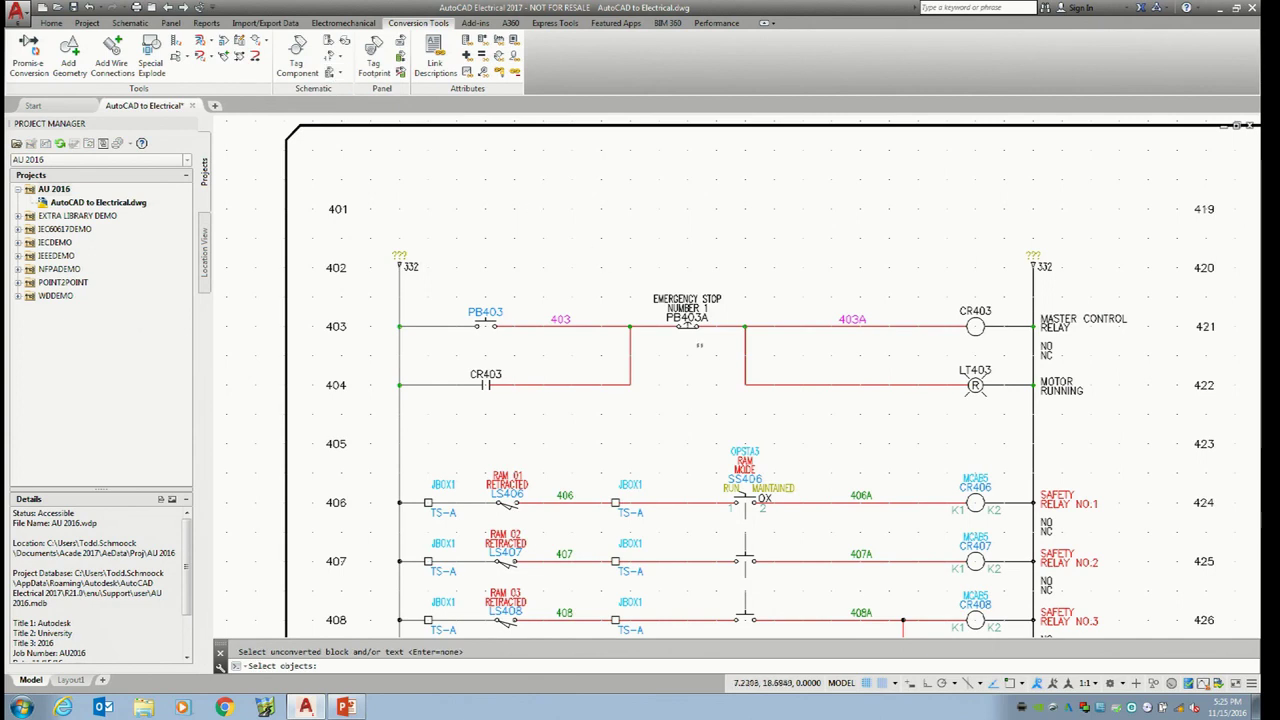
{"action": "left_click", "coordinate": [688, 314]}
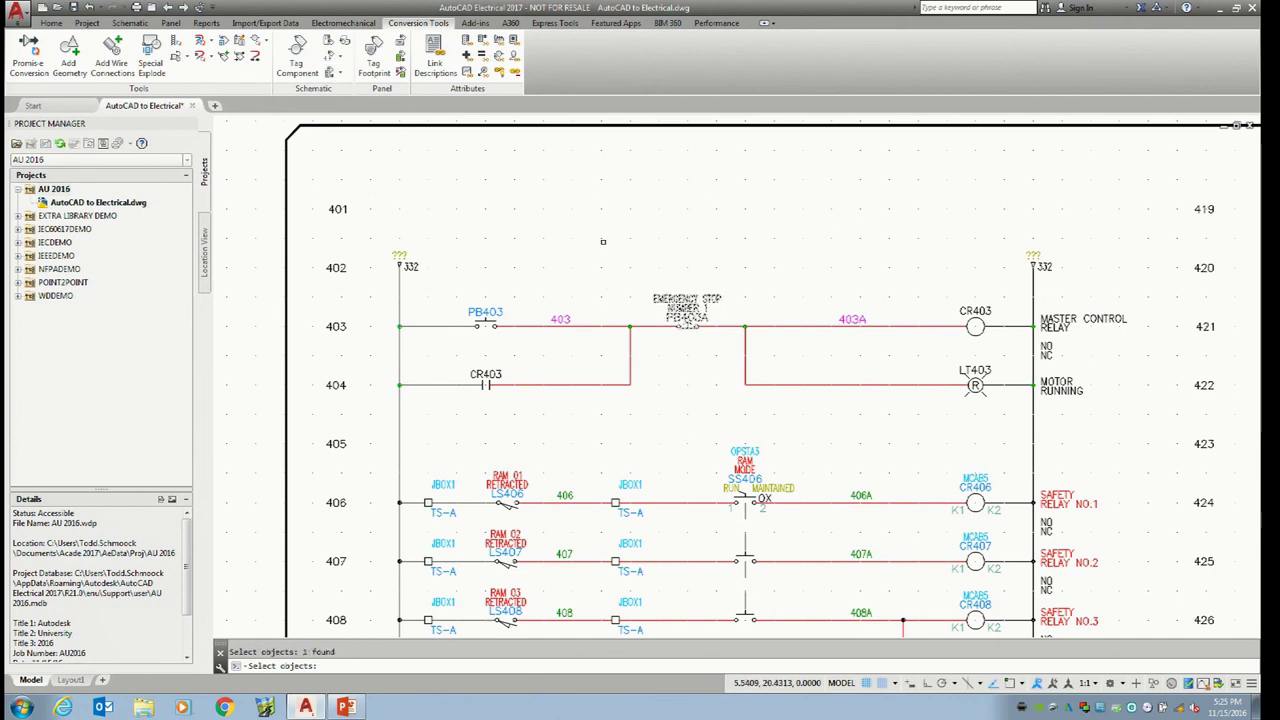
{"action": "key", "text": "Return"}
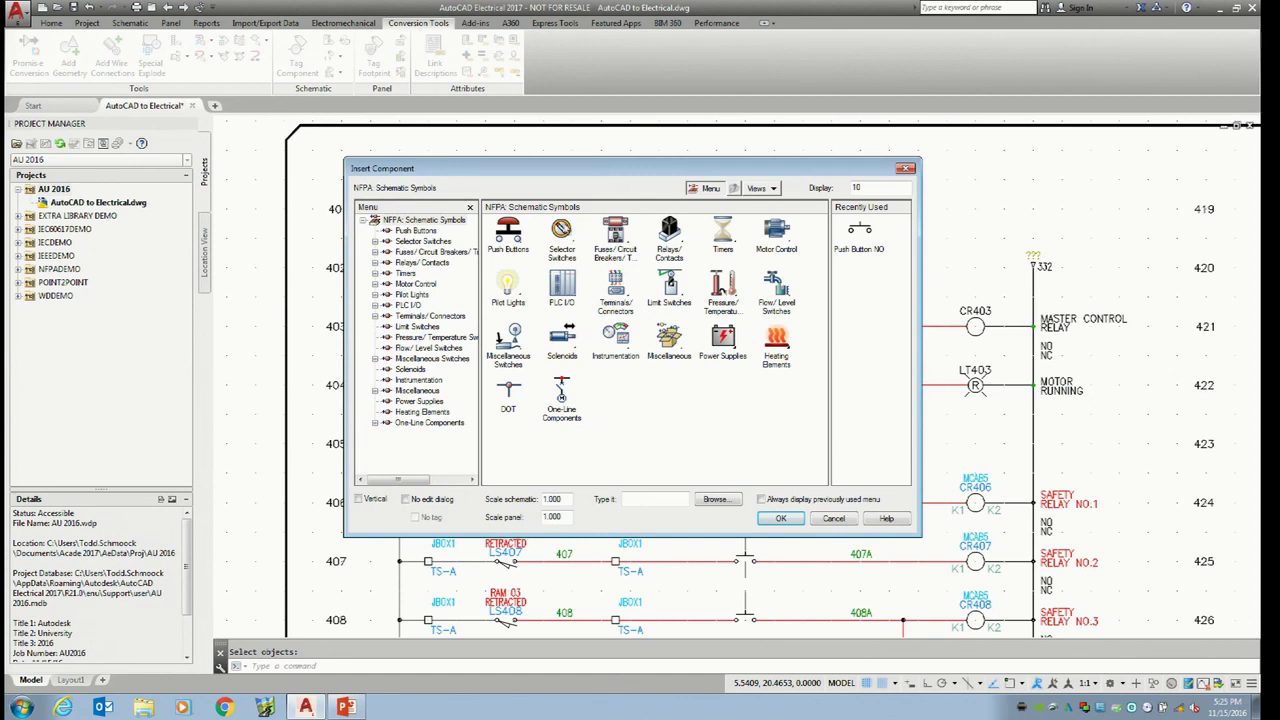
{"action": "left_click", "coordinate": [520, 238]}
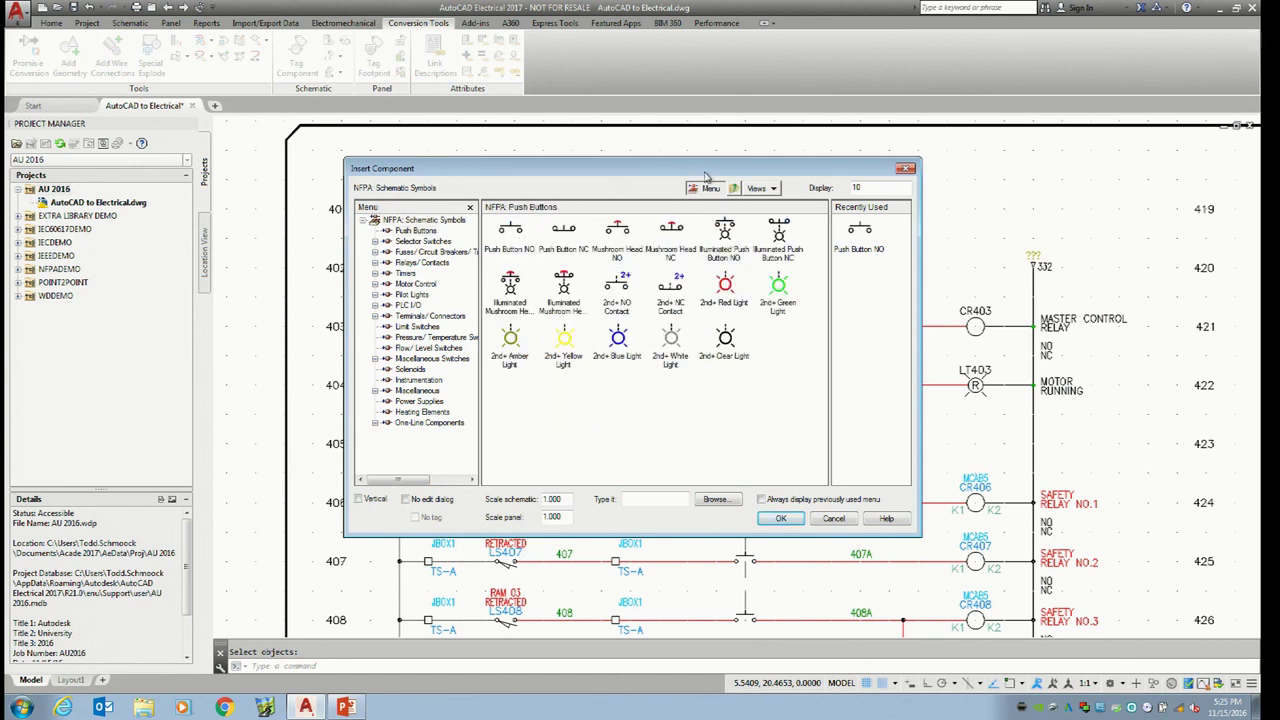
{"action": "left_click_drag", "start_coordinate": [706, 172], "coordinate": [400, 140]}
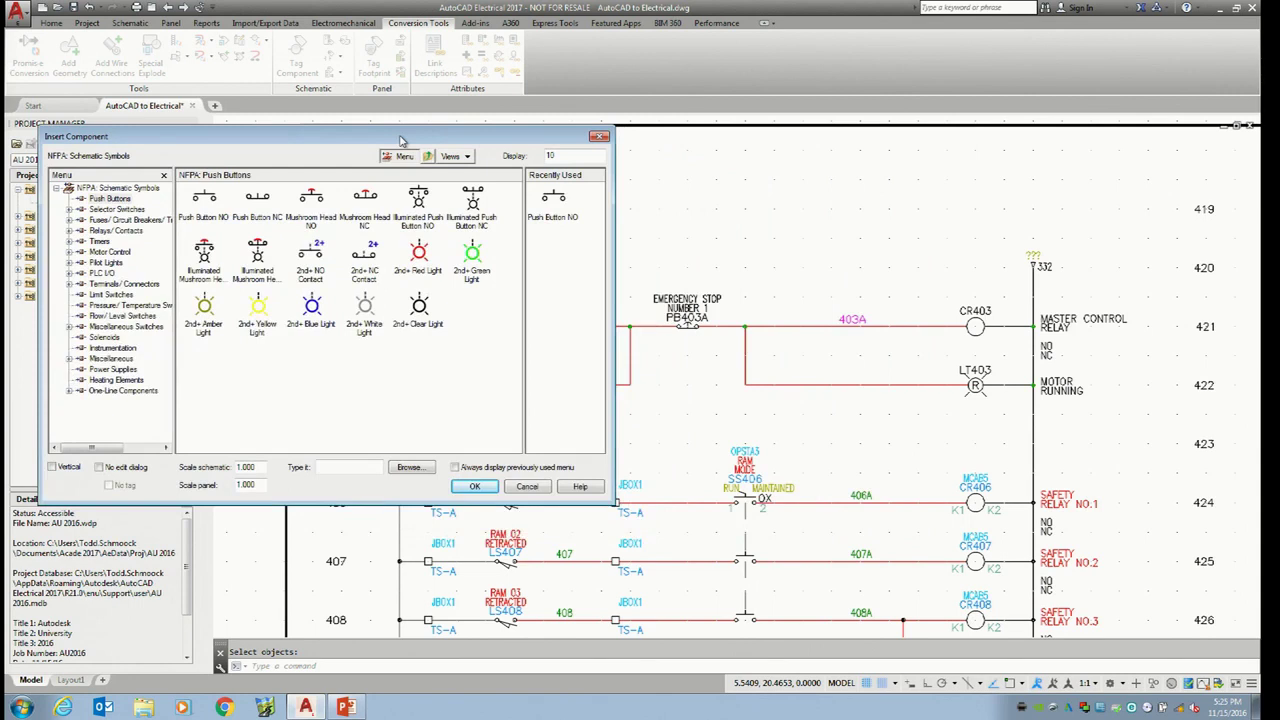
{"action": "left_click", "coordinate": [367, 203]}
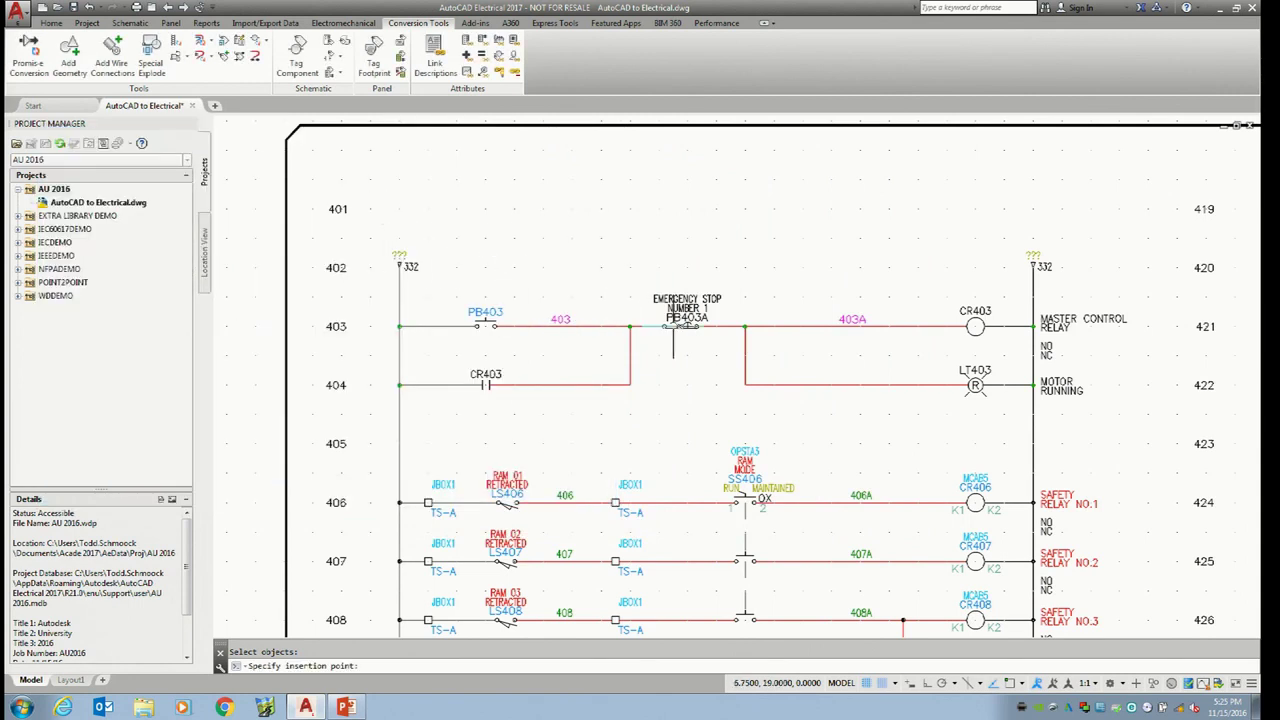
{"action": "left_click", "coordinate": [666, 326]}
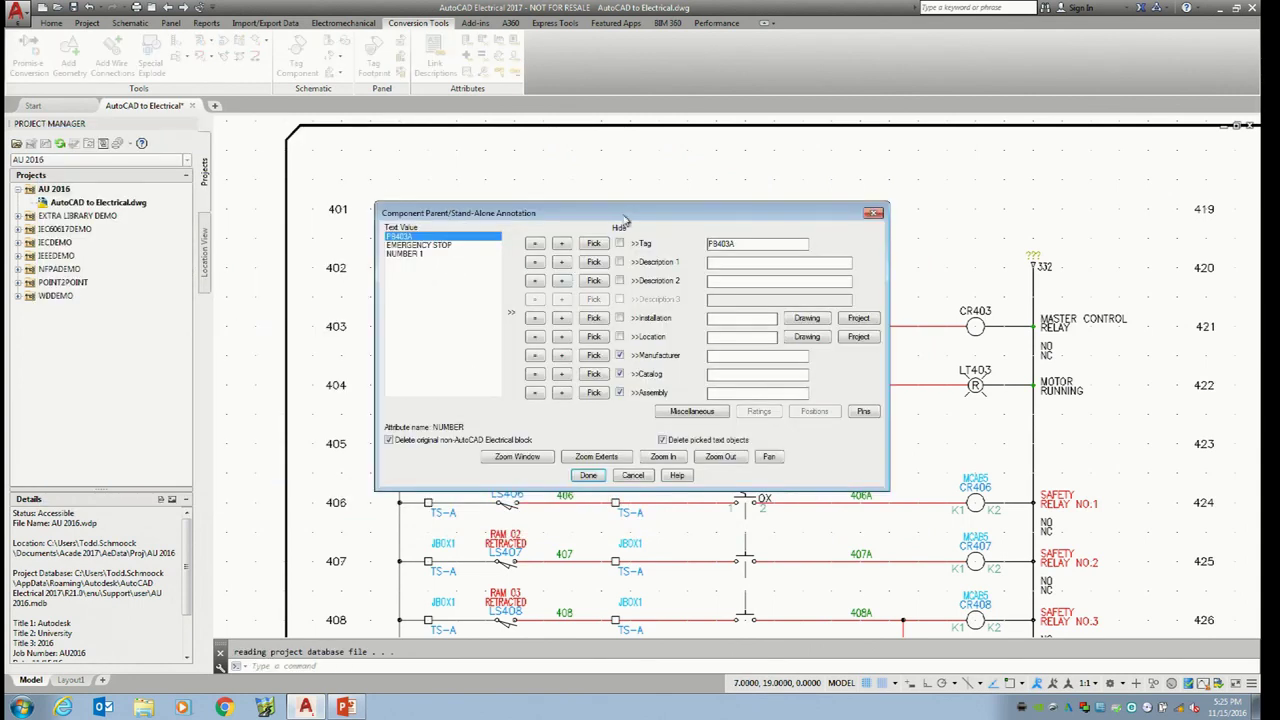
Map EMERGENCY STOP to Description 1 and NUMBER 1 to Description 2 of PB403A, and finish its annotation
{"action": "mouse_move", "coordinate": [622, 220]}
{"action": "left_mouse_down"}
{"action": "mouse_move", "coordinate": [536, 214]}
{"action": "mouse_move", "coordinate": [353, 164]}
{"action": "left_mouse_up"}
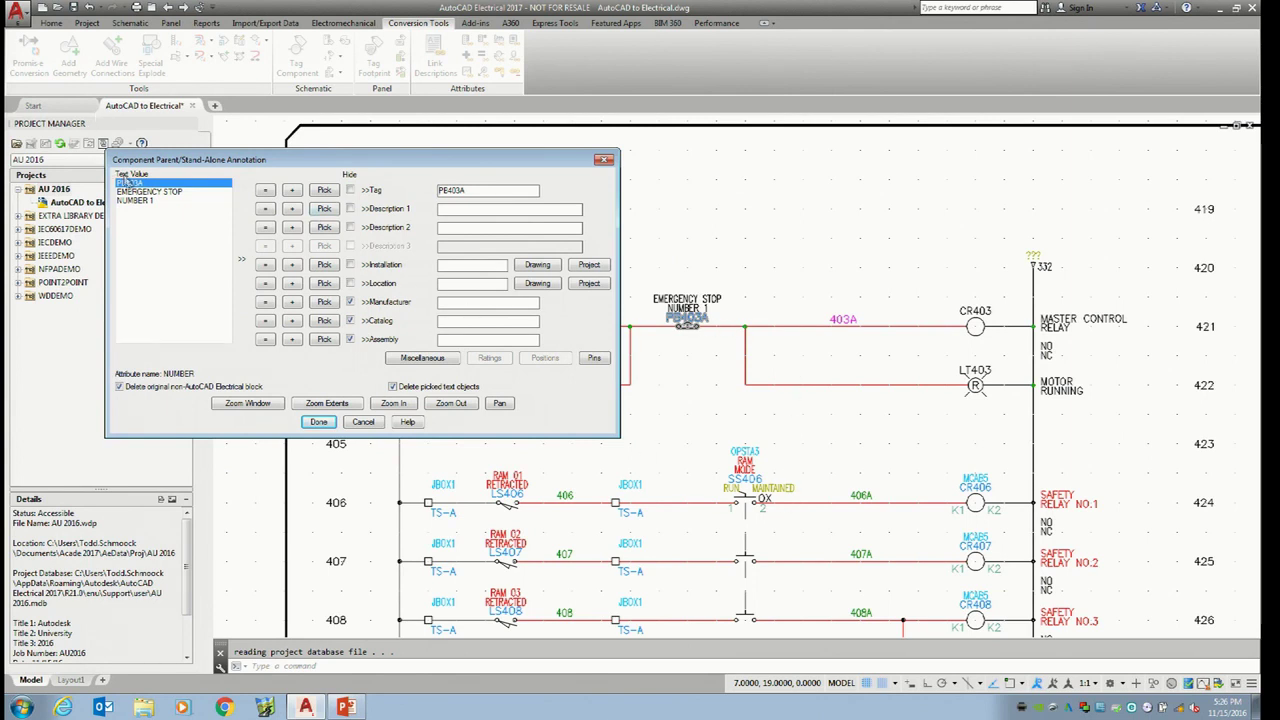
{"action": "left_click", "coordinate": [265, 208]}
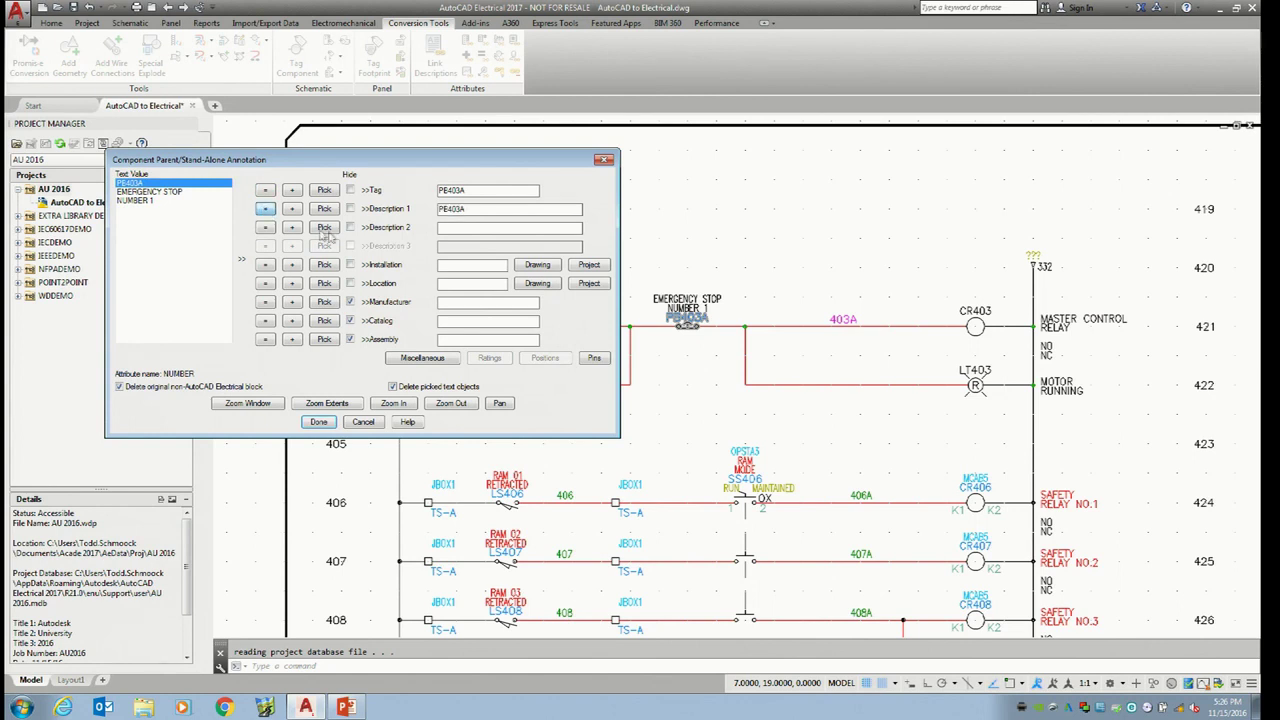
{"action": "left_click", "coordinate": [188, 191]}
{"action": "left_click", "coordinate": [265, 208]}
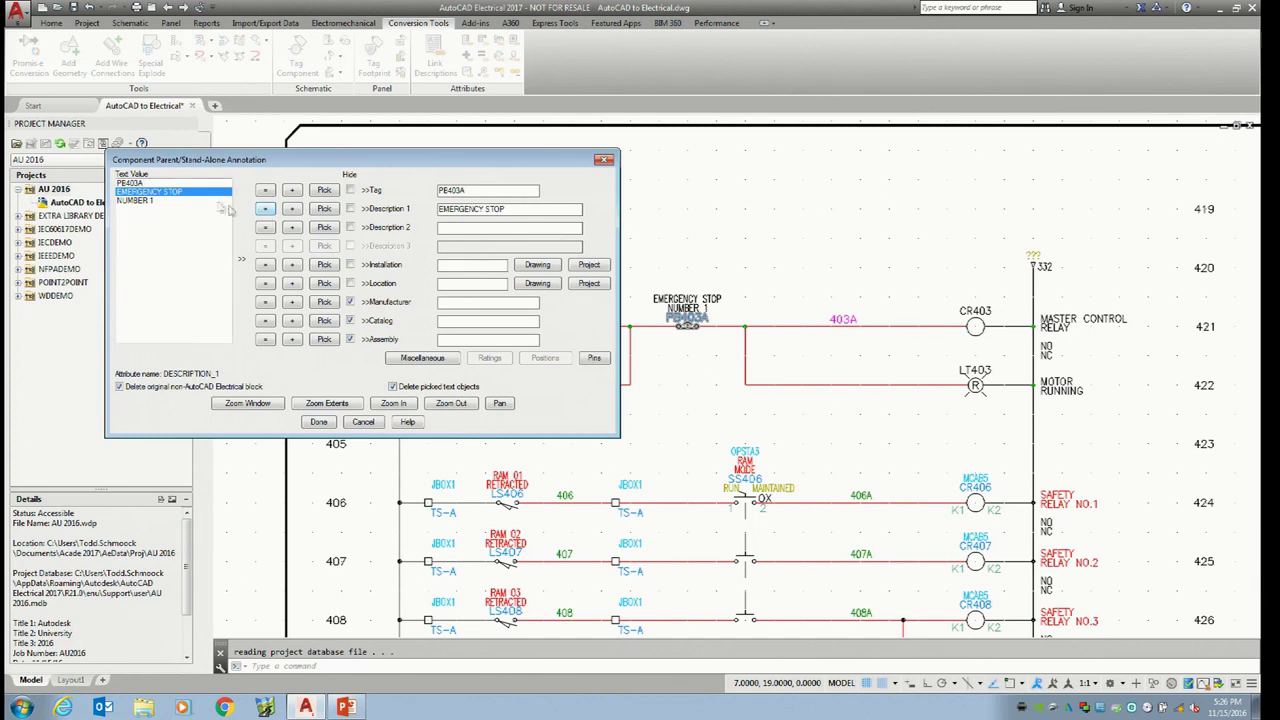
{"action": "left_click", "coordinate": [148, 201]}
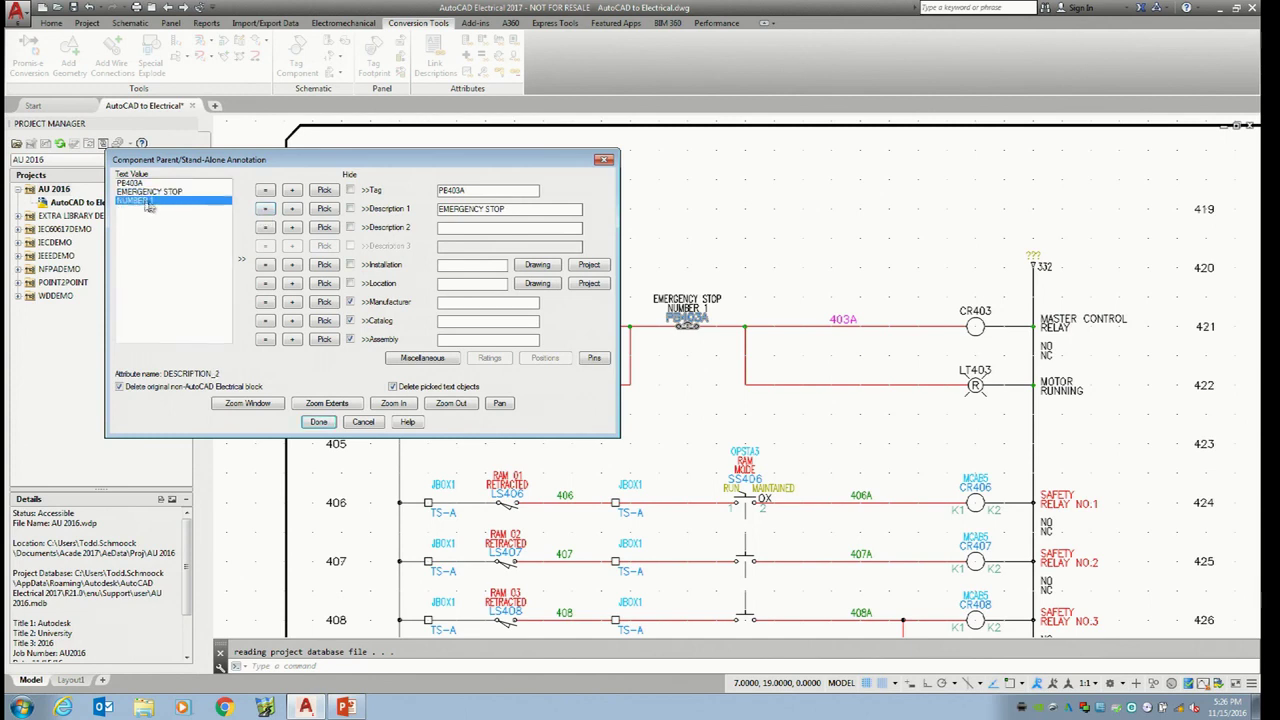
{"action": "left_click", "coordinate": [266, 228]}
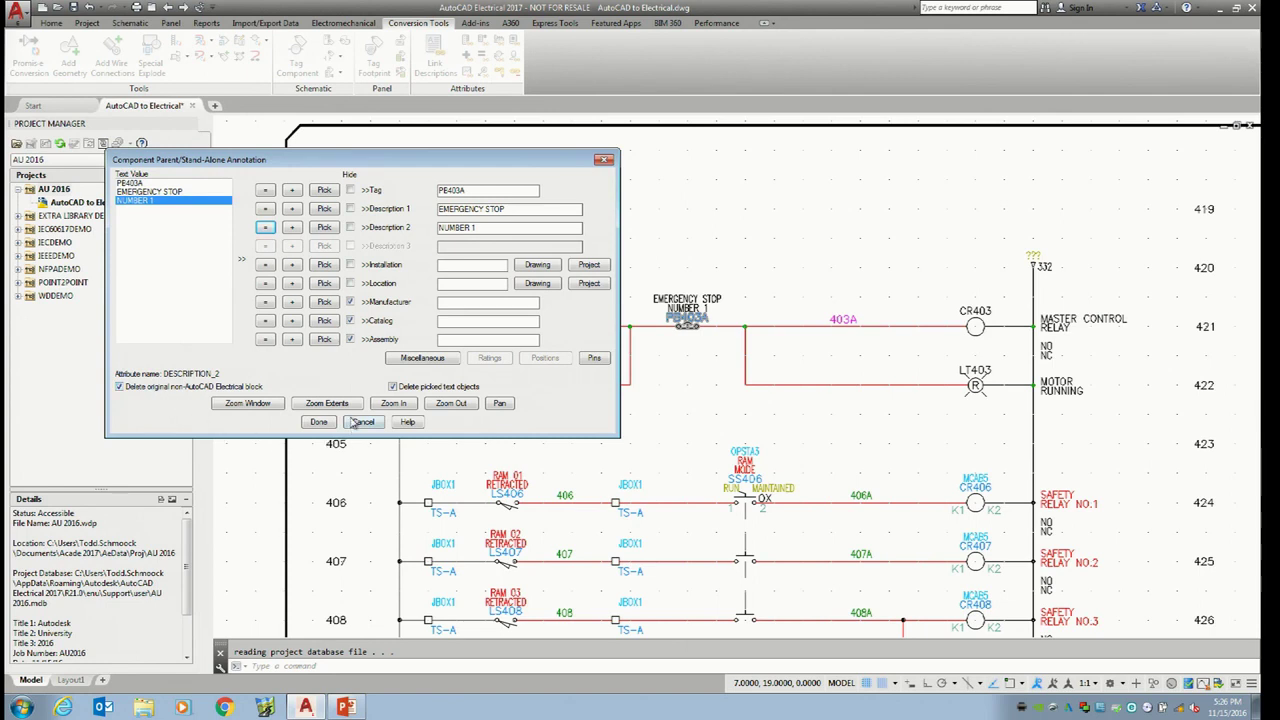
{"action": "left_click", "coordinate": [318, 423]}
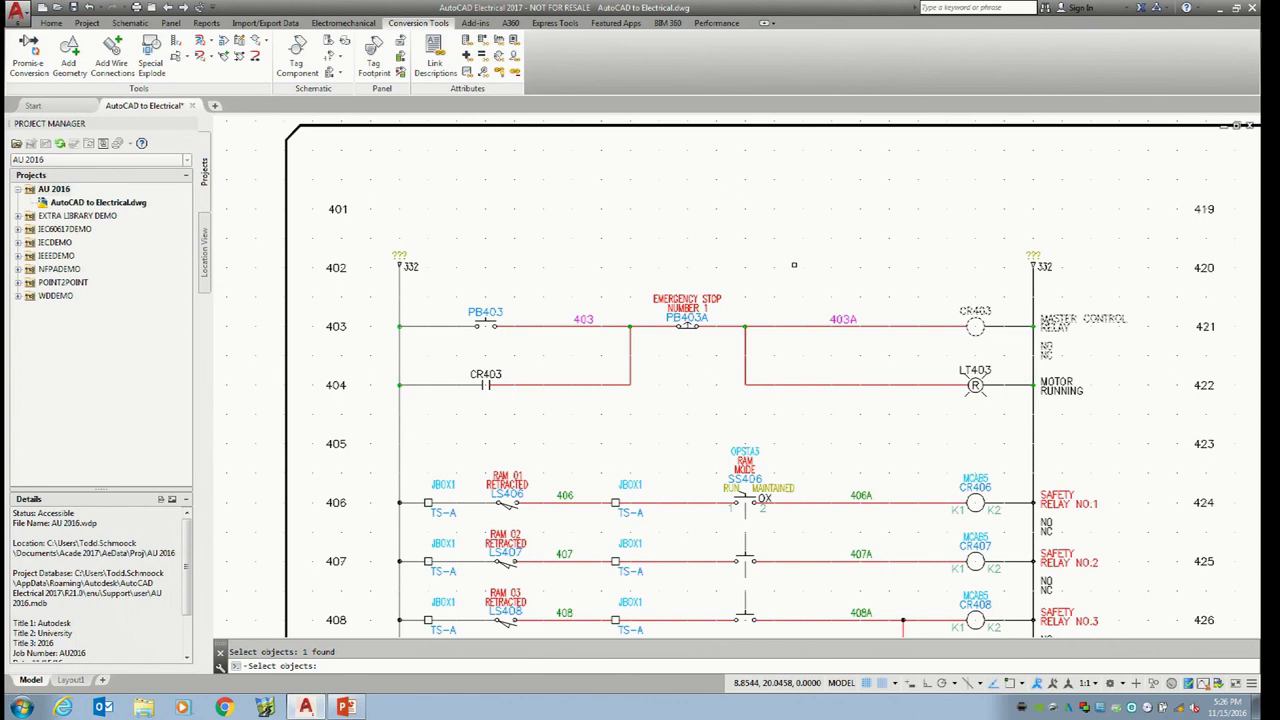
Convert the coil block CR403 on rung 403 to a relay coil schematic component, inserted at the original block's location
{"action": "key", "text": "Return"}
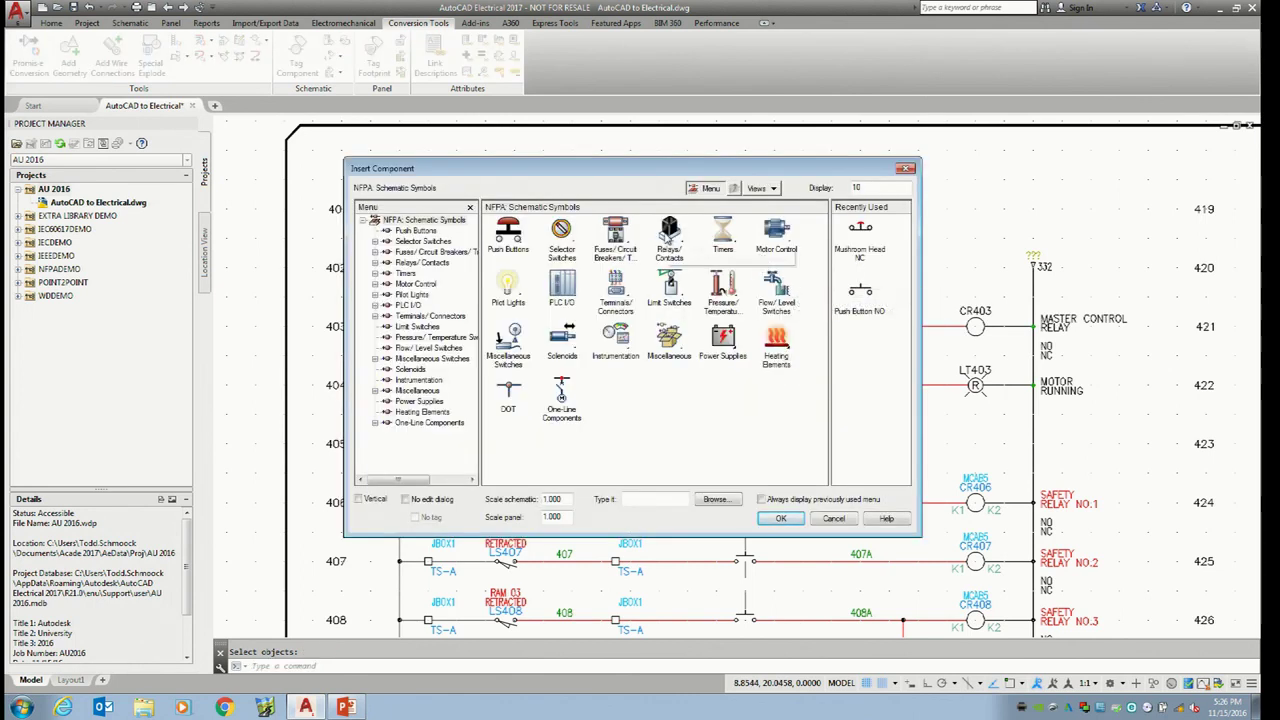
{"action": "left_click", "coordinate": [669, 235]}
{"action": "left_click", "coordinate": [540, 245]}
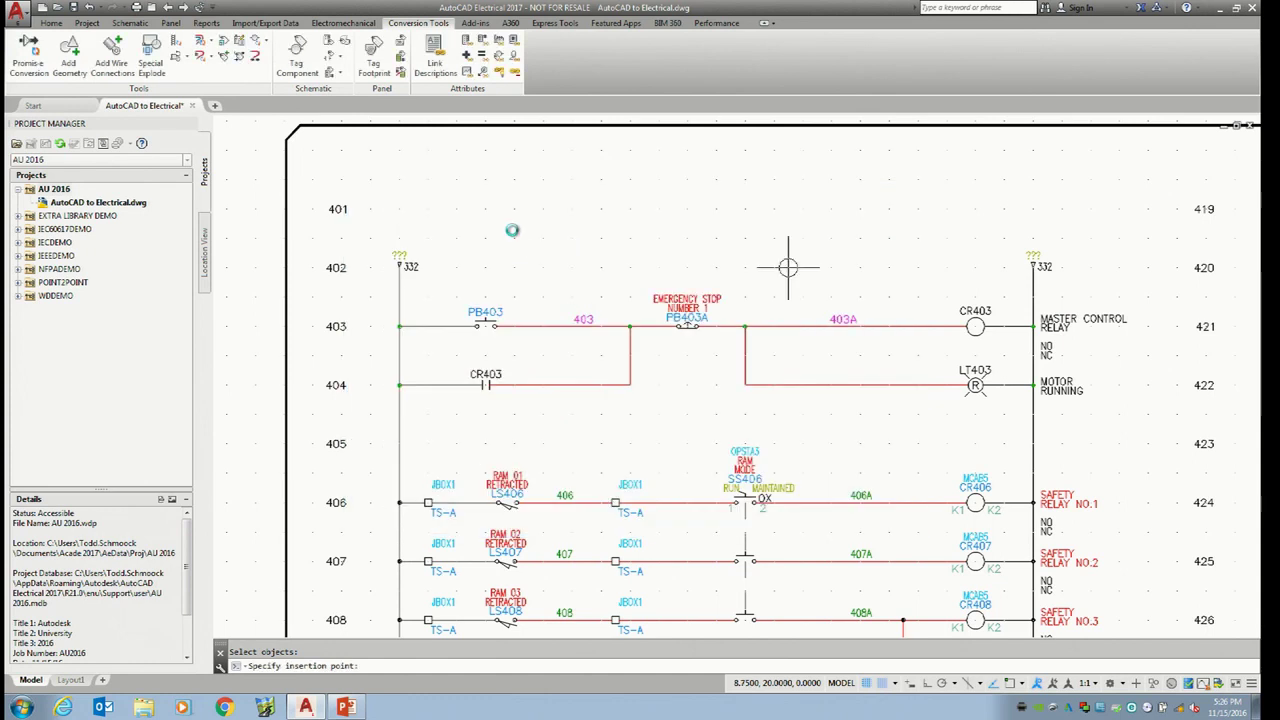
{"action": "left_click", "coordinate": [975, 326]}
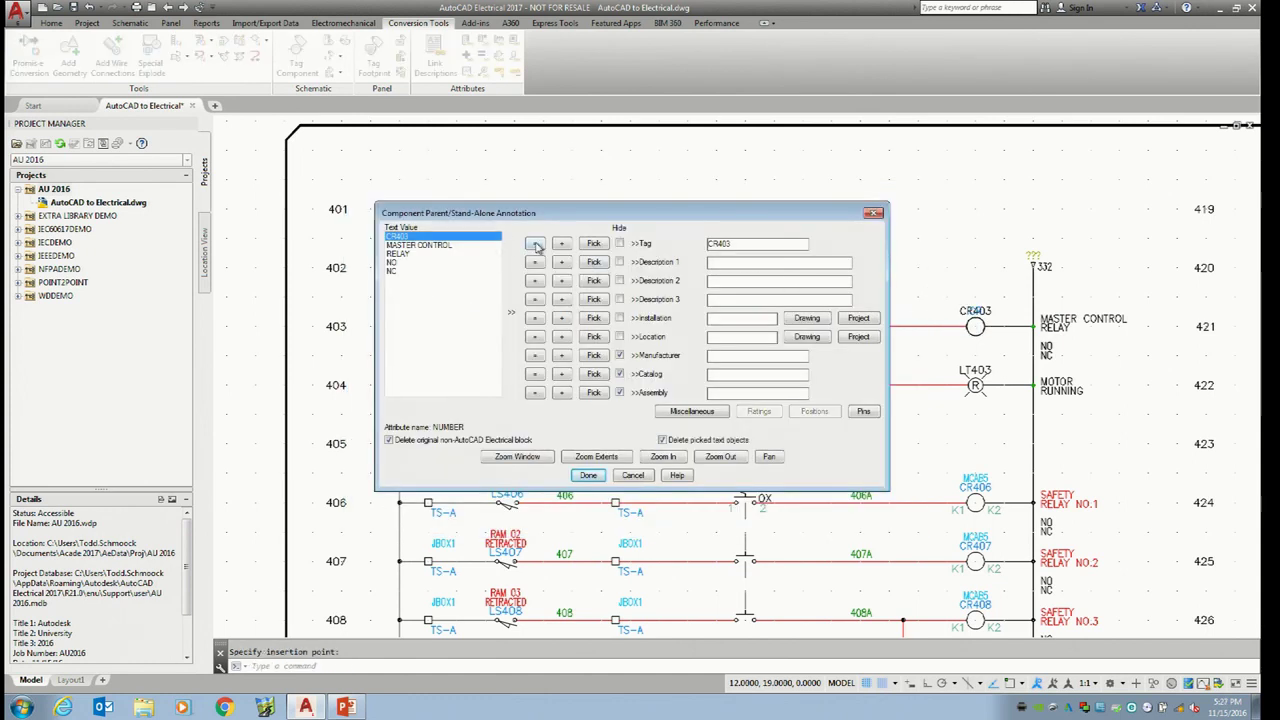
Map MASTER CONTROL to Description 1 and RELAY to Description 2 of the CR403 coil, and finish its annotation
{"action": "left_click", "coordinate": [450, 246]}
{"action": "left_click", "coordinate": [535, 262]}
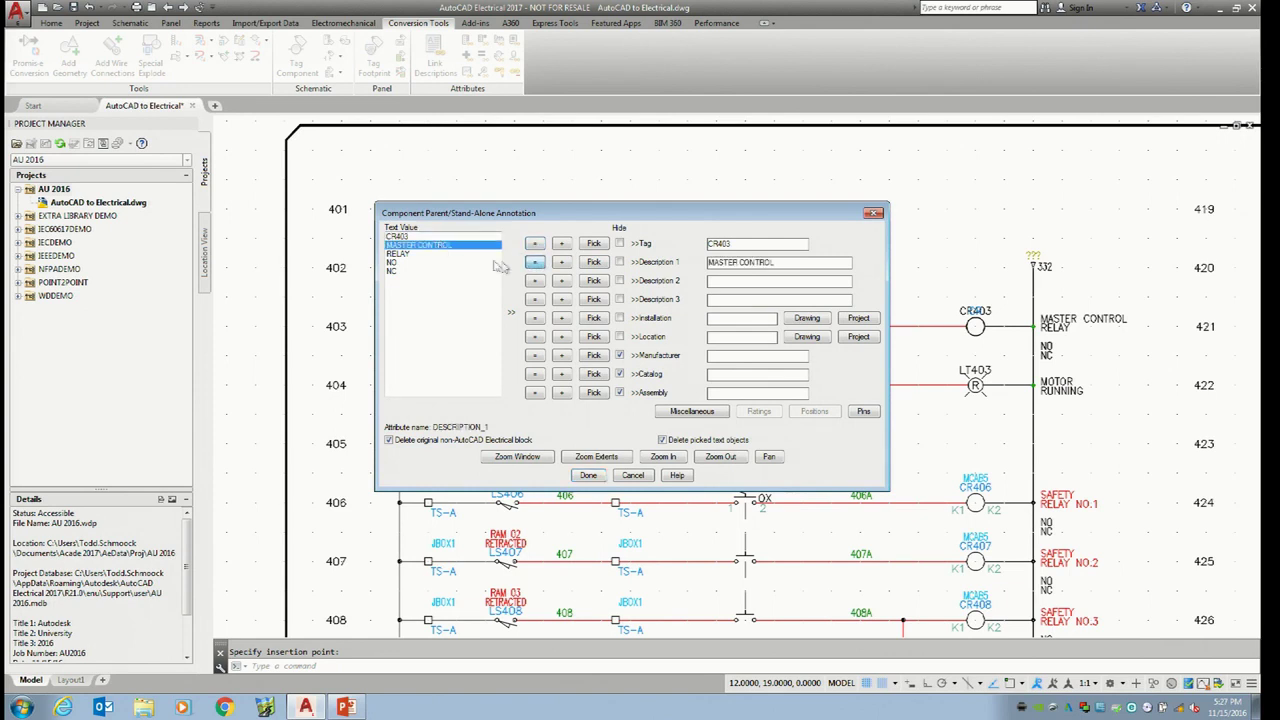
{"action": "left_click", "coordinate": [432, 254]}
{"action": "left_click", "coordinate": [536, 263]}
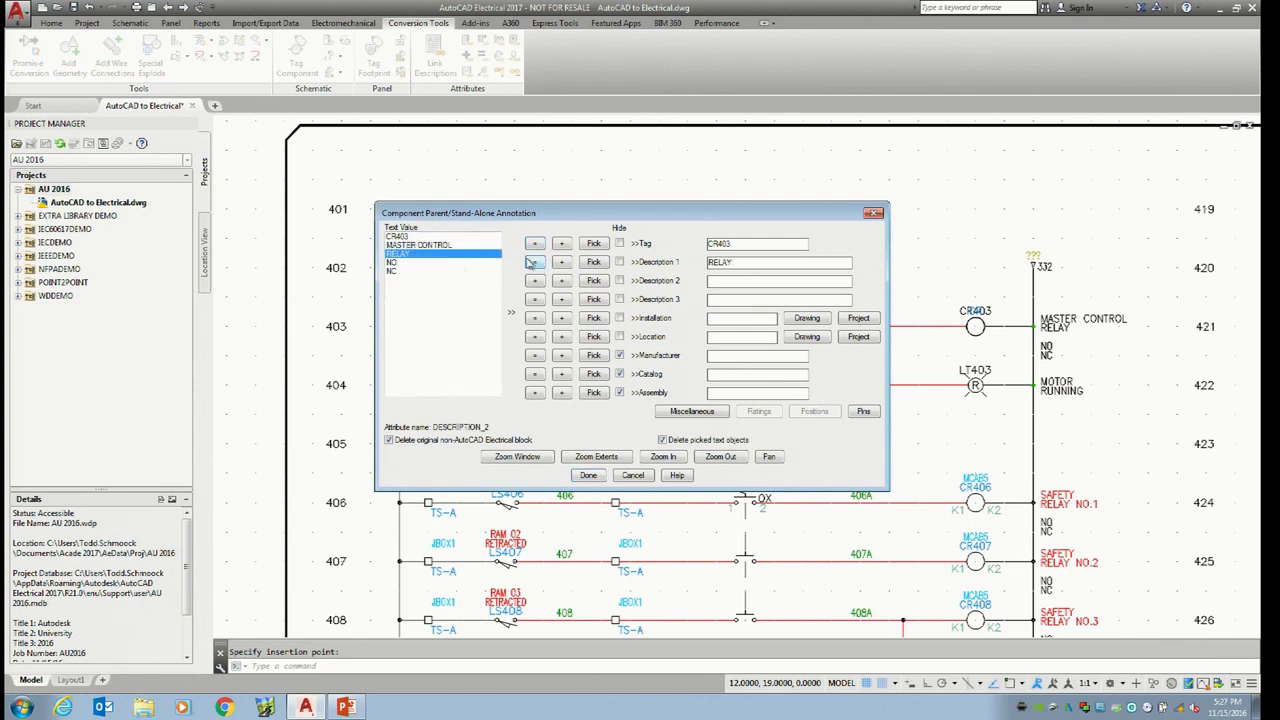
{"action": "left_click", "coordinate": [440, 245]}
{"action": "left_click", "coordinate": [535, 262]}
{"action": "left_click", "coordinate": [430, 254]}
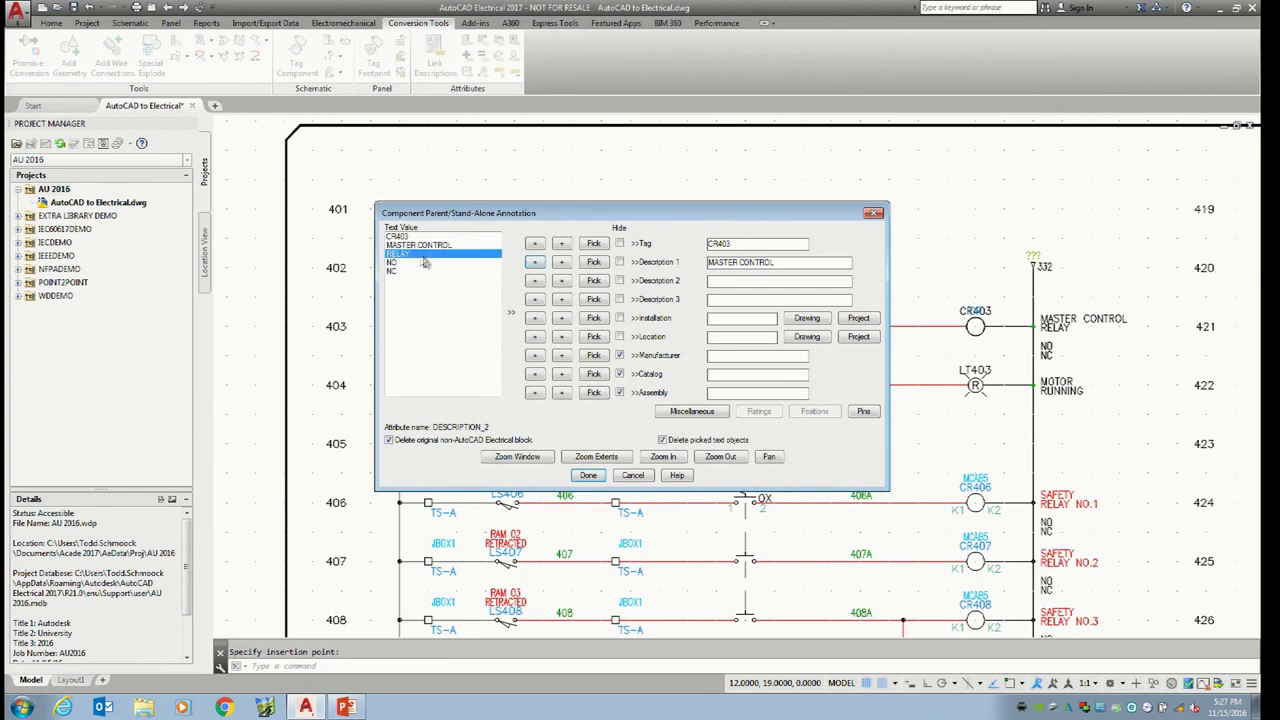
{"action": "left_click", "coordinate": [535, 281]}
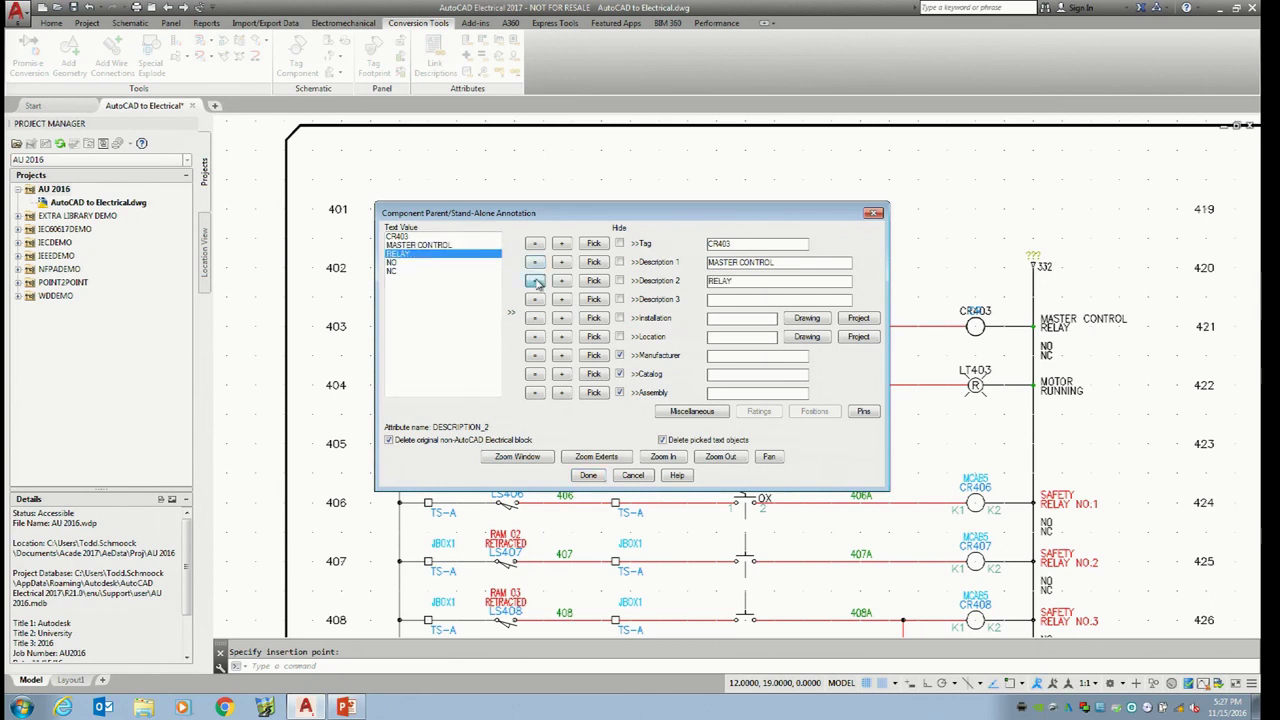
{"action": "left_click", "coordinate": [590, 476]}
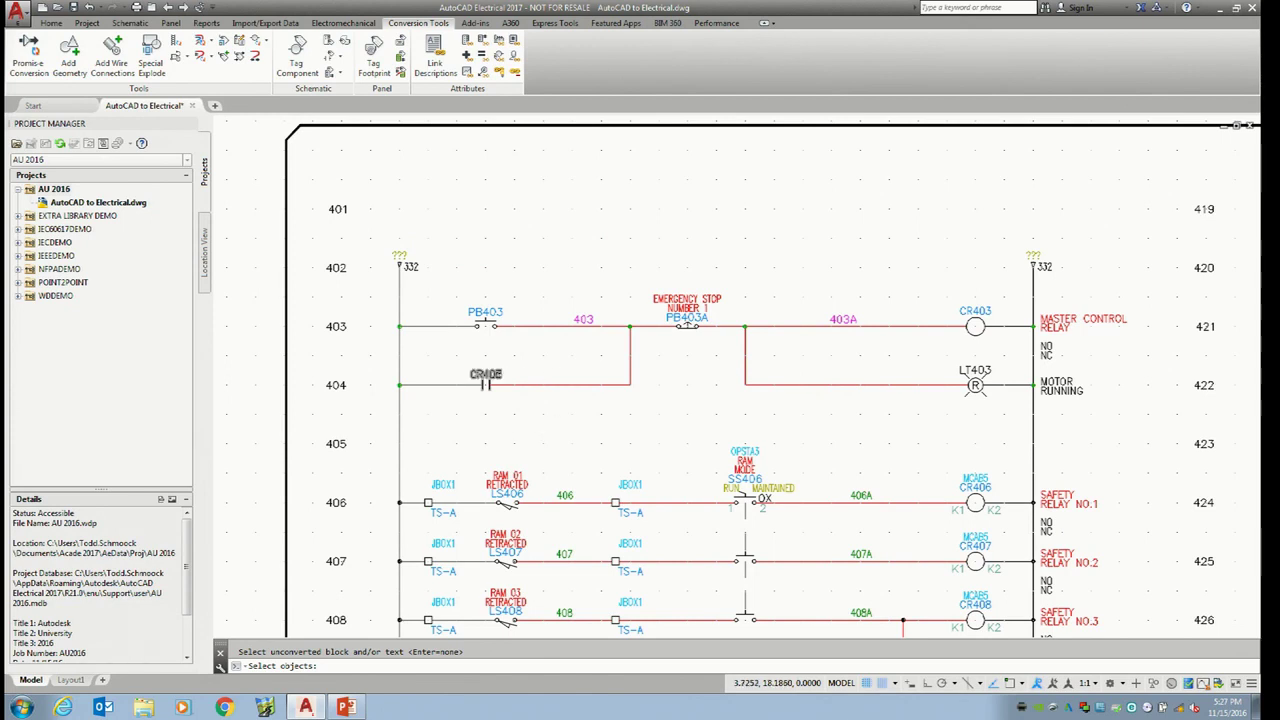
Convert the contact block CR403 on rung 404 to a Relay NO Contact schematic component, inserted at the original block's location
{"action": "left_click", "coordinate": [485, 381]}
{"action": "key", "text": "Return"}
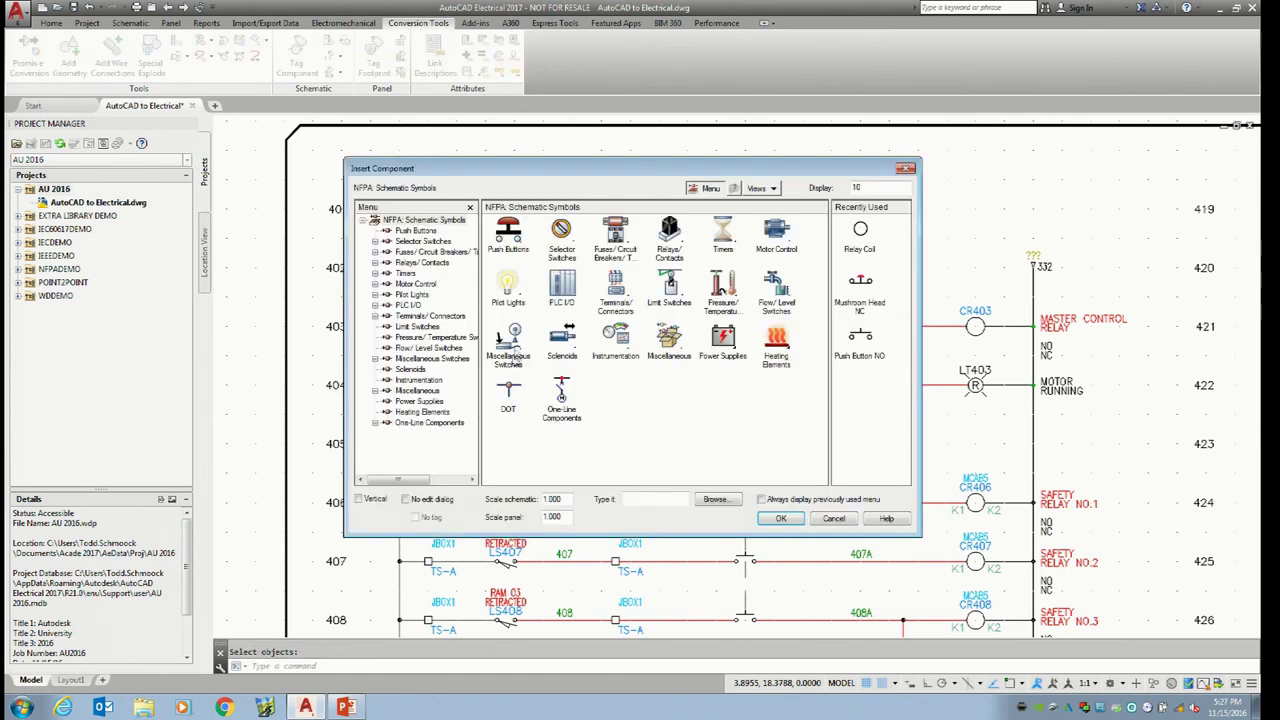
{"action": "left_click", "coordinate": [667, 240]}
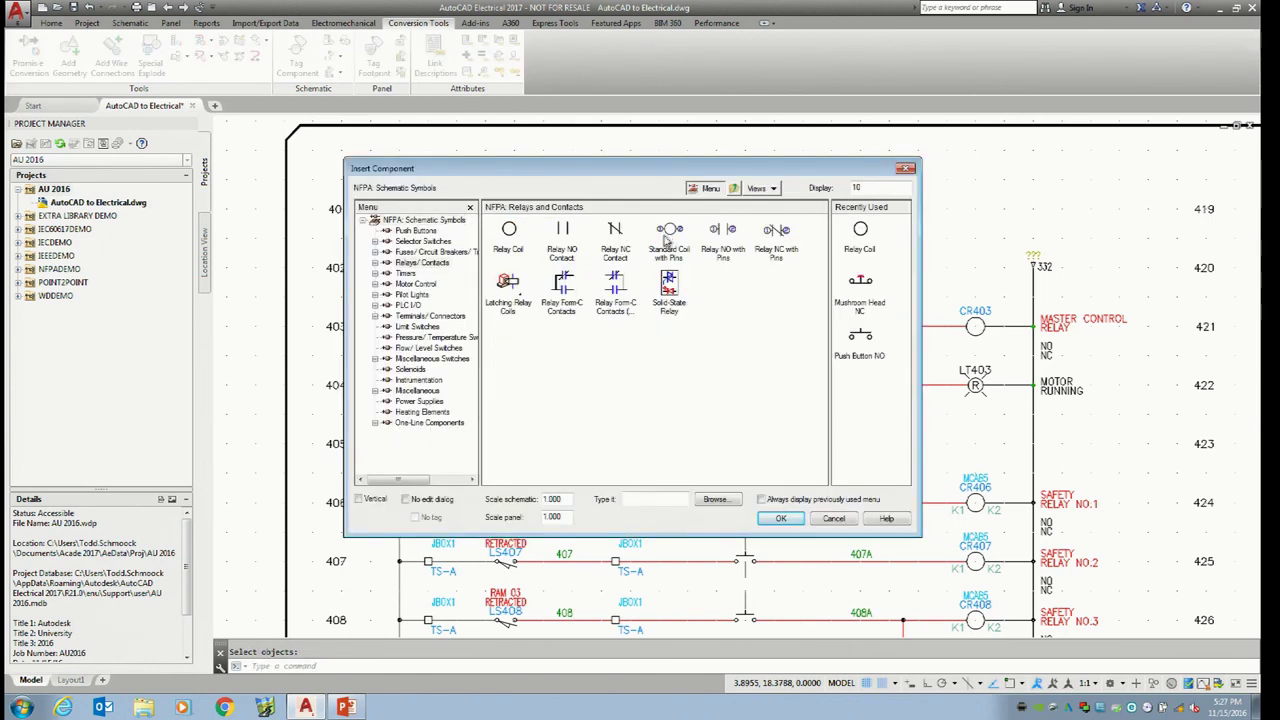
{"action": "left_click", "coordinate": [563, 236]}
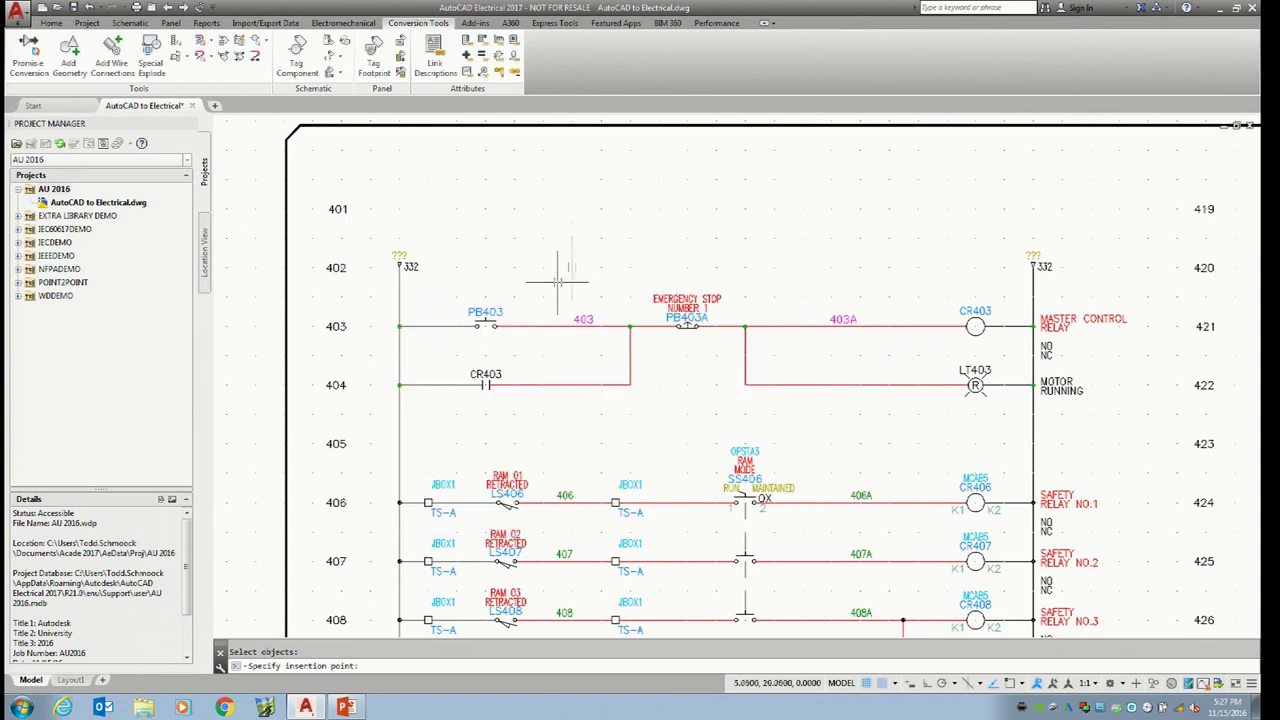
{"action": "left_click", "coordinate": [486, 384]}
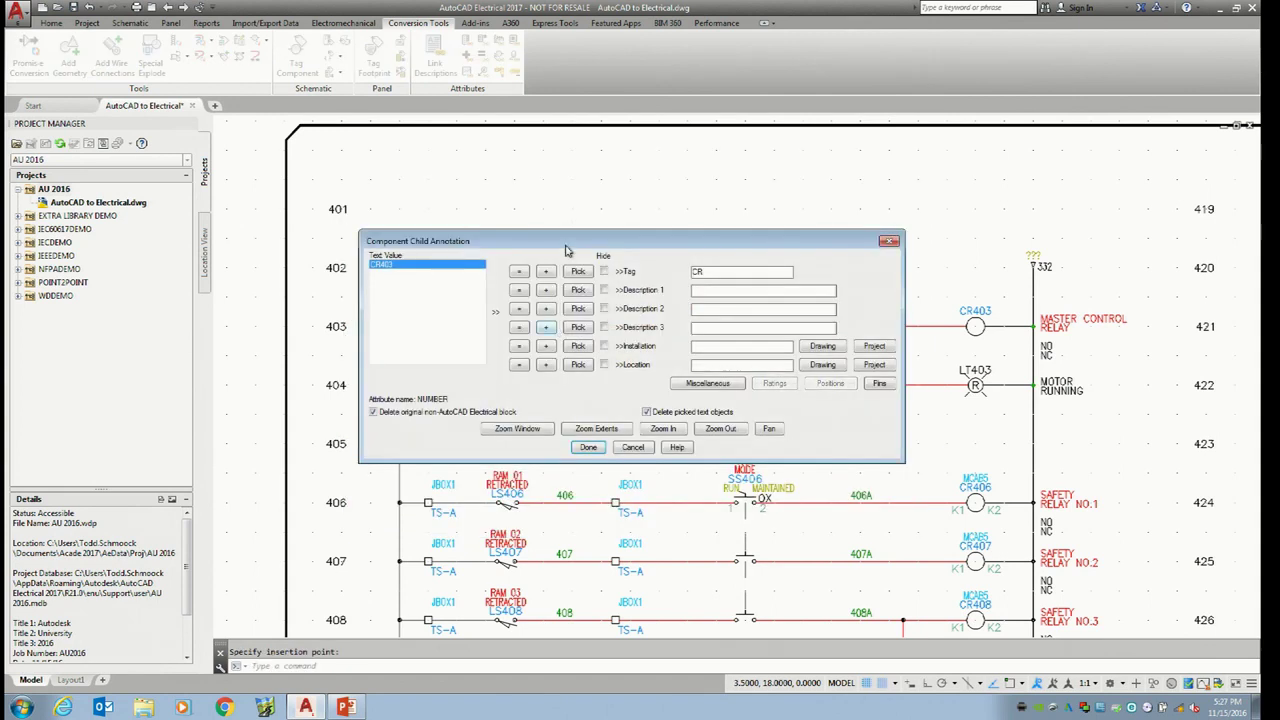
Map the text CR403 to the rung 404 contact's tag, finish its annotation and end the block conversion
{"action": "mouse_move", "coordinate": [577, 236]}
{"action": "left_mouse_down"}
{"action": "mouse_move", "coordinate": [500, 186]}
{"action": "mouse_move", "coordinate": [306, 132]}
{"action": "left_mouse_up"}
{"action": "left_click", "coordinate": [253, 161]}
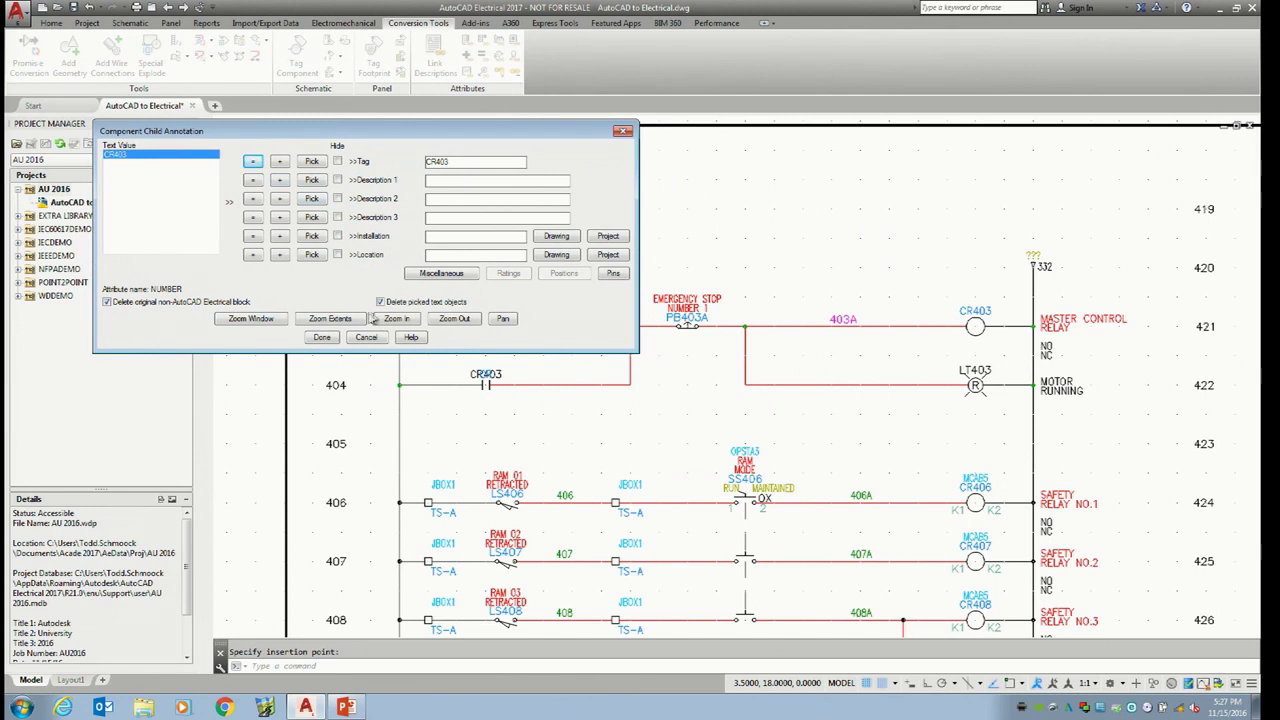
{"action": "left_click", "coordinate": [322, 337]}
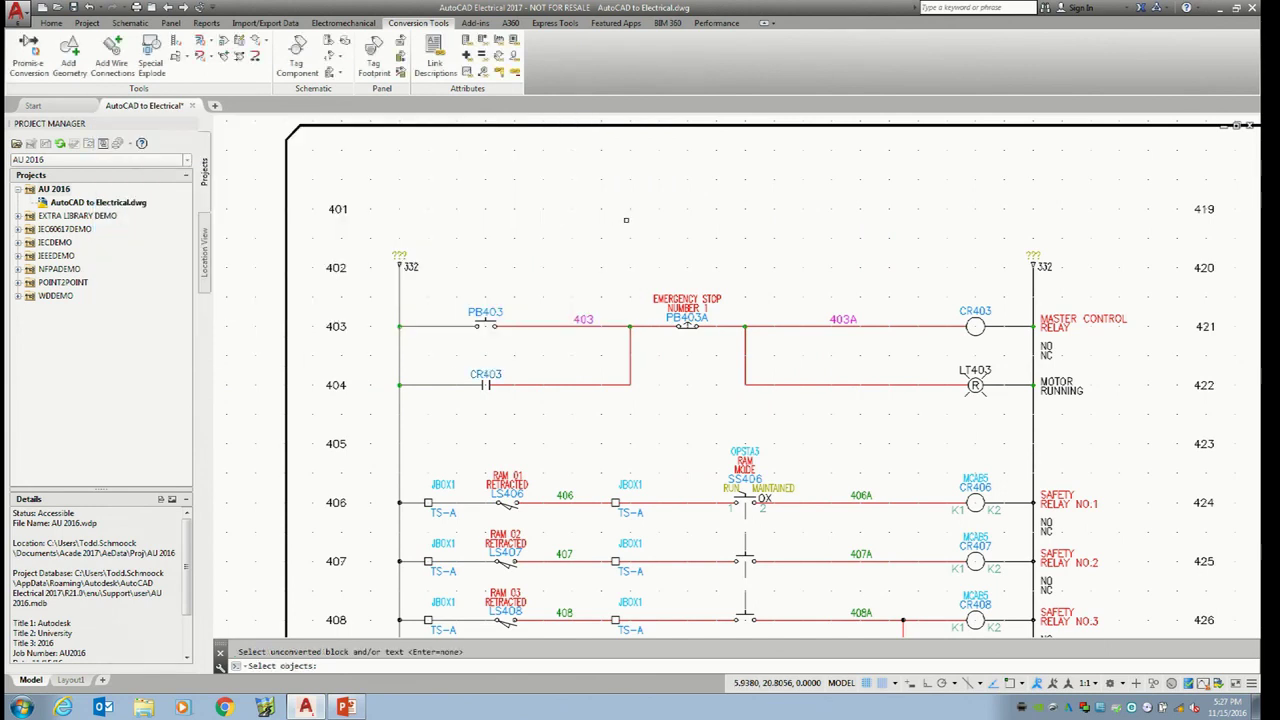
{"action": "key", "text": "Escape"}
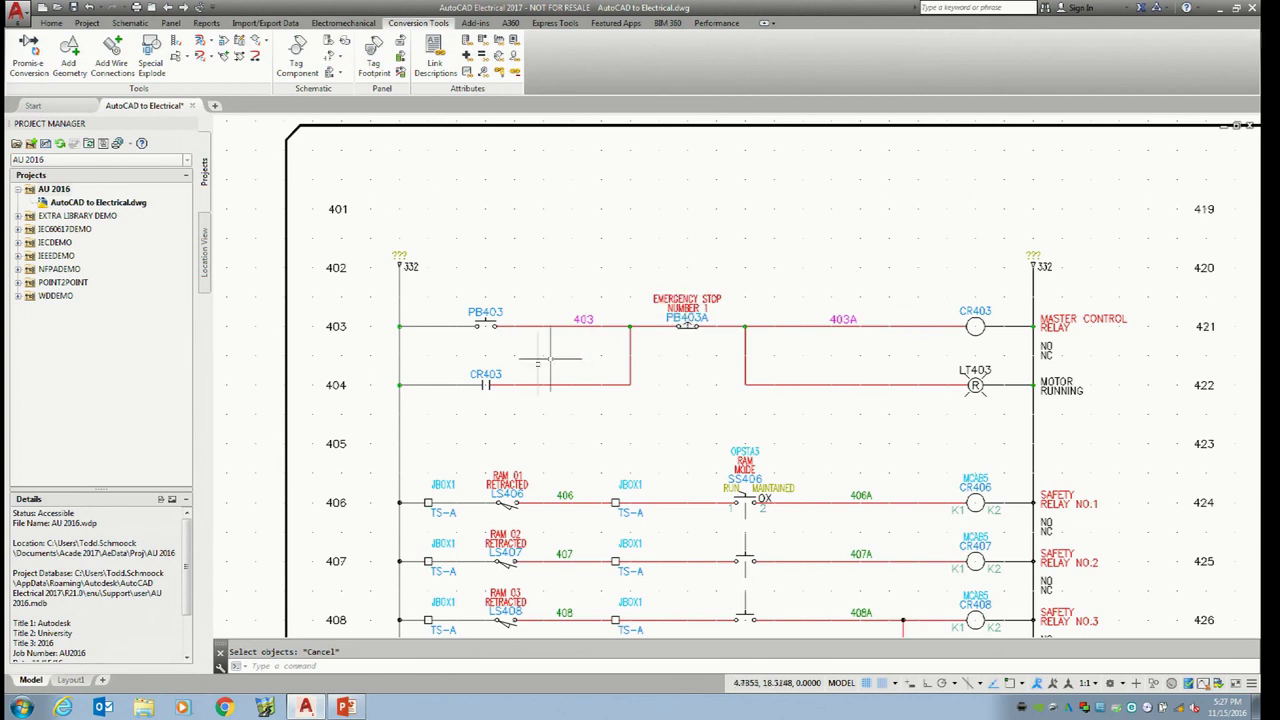
Review the component data of the CR403 contact on rung 404 without changing it
{"action": "right_click", "coordinate": [493, 383]}
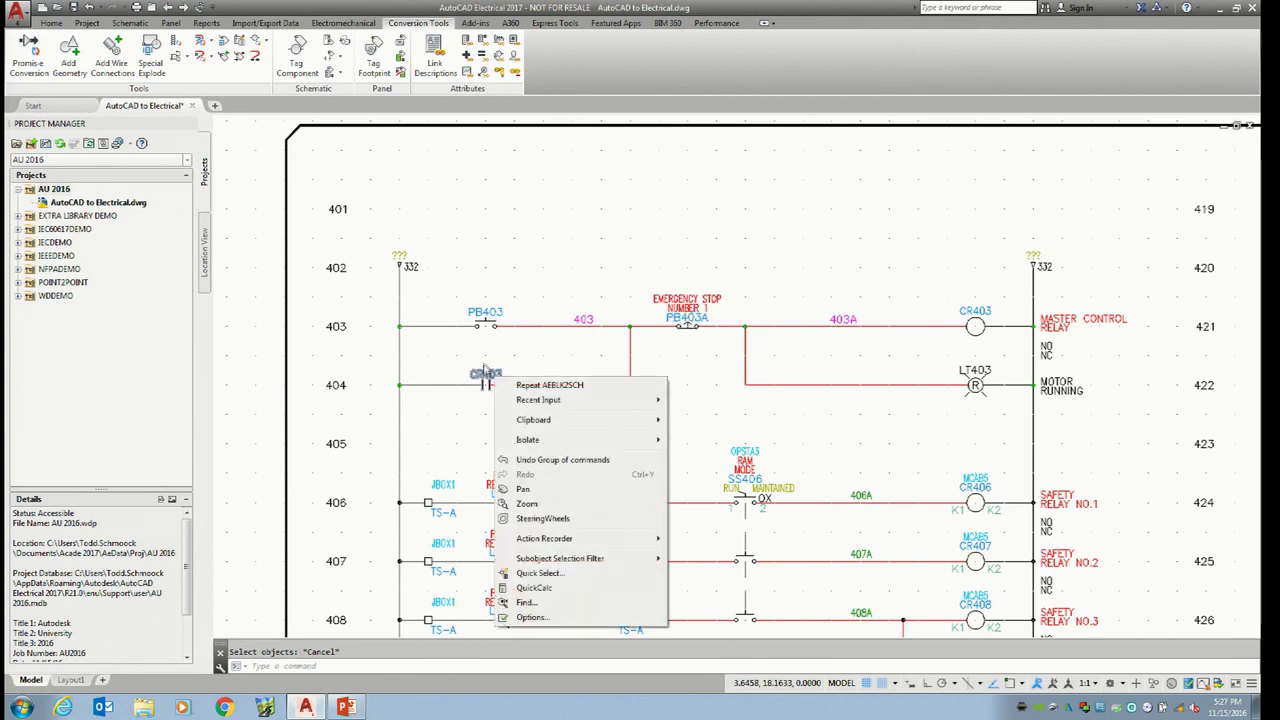
{"action": "left_click", "coordinate": [272, 62]}
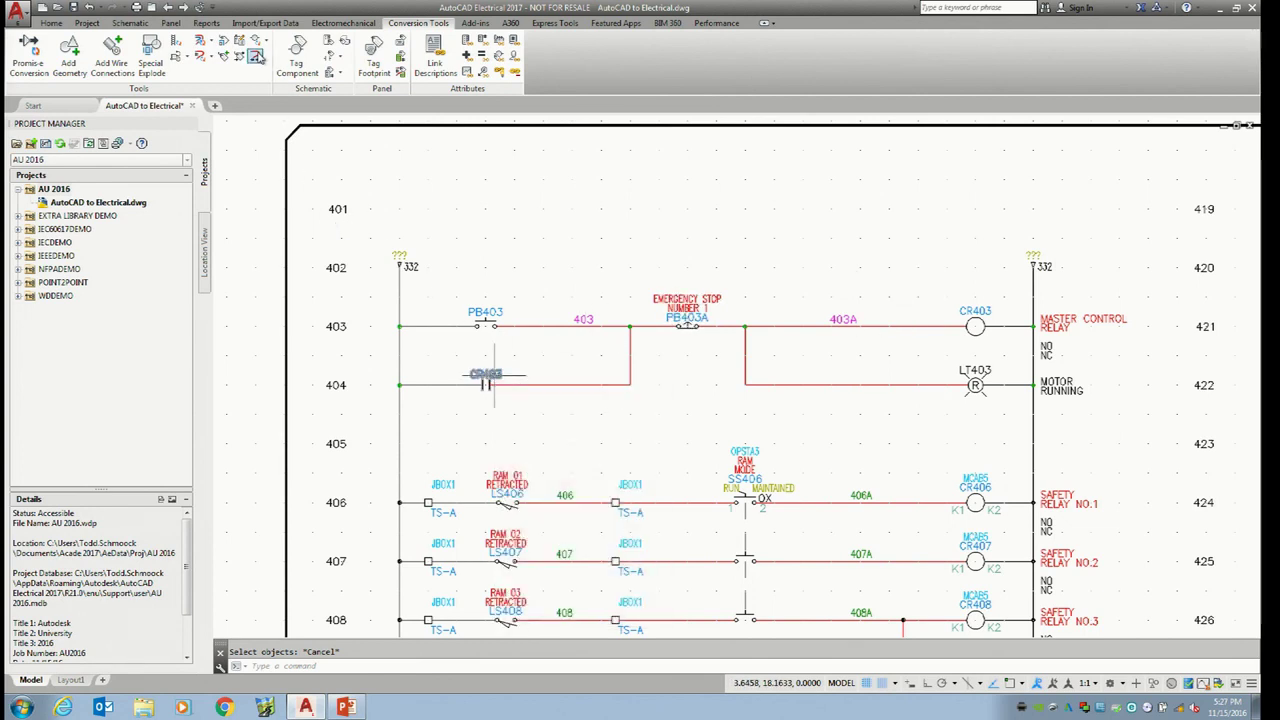
{"action": "key", "text": "Escape"}
{"action": "right_click", "coordinate": [487, 380]}
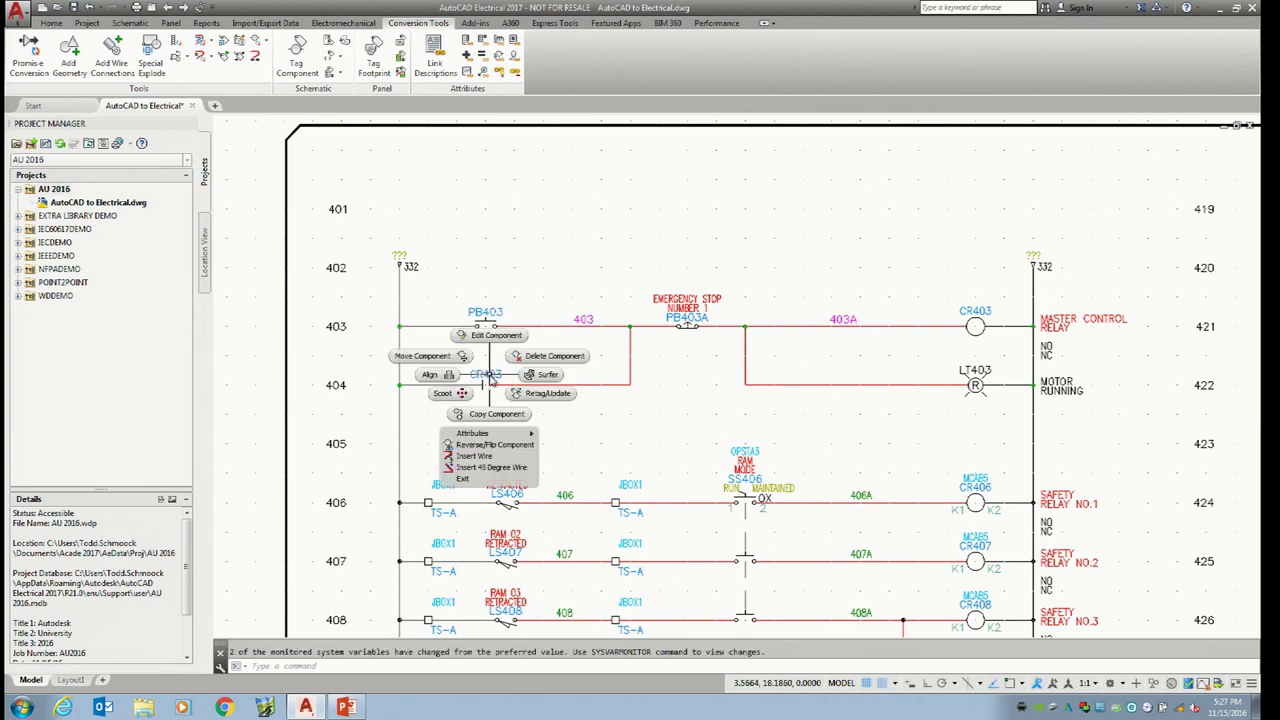
{"action": "left_click", "coordinate": [490, 333]}
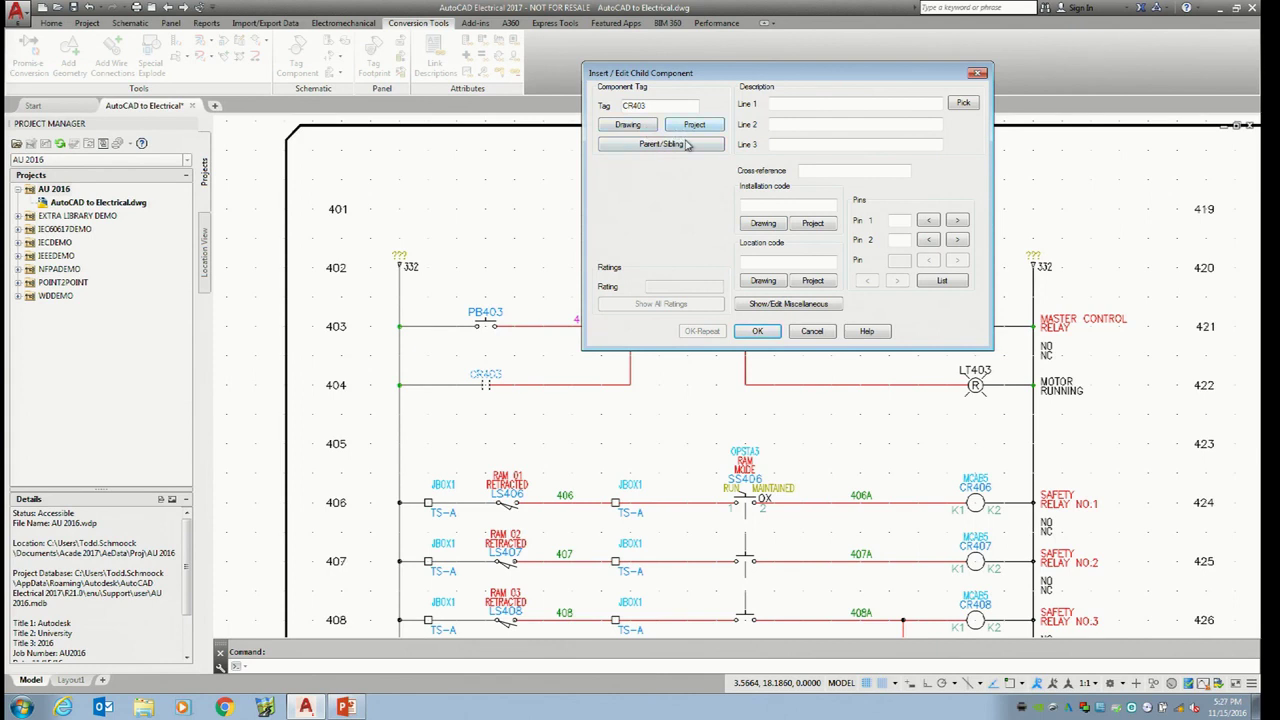
{"action": "left_click_drag", "start_coordinate": [763, 79], "coordinate": [363, 113]}
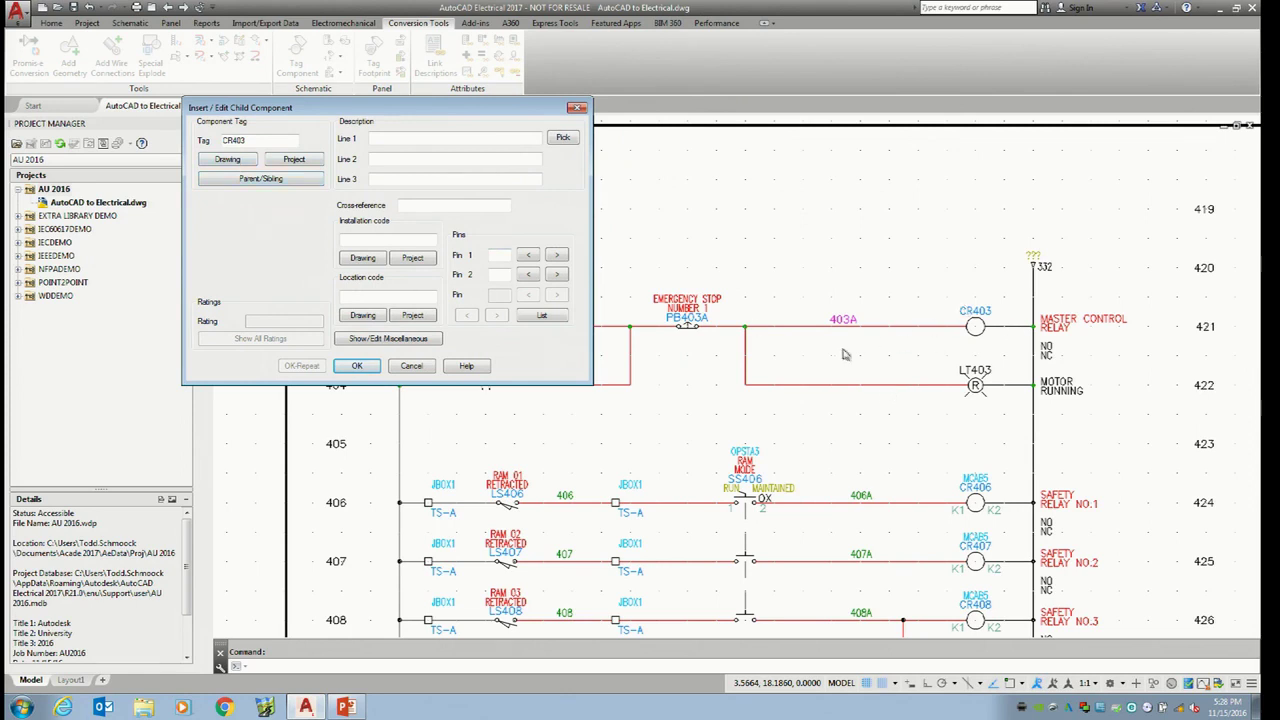
{"action": "left_click", "coordinate": [414, 366]}
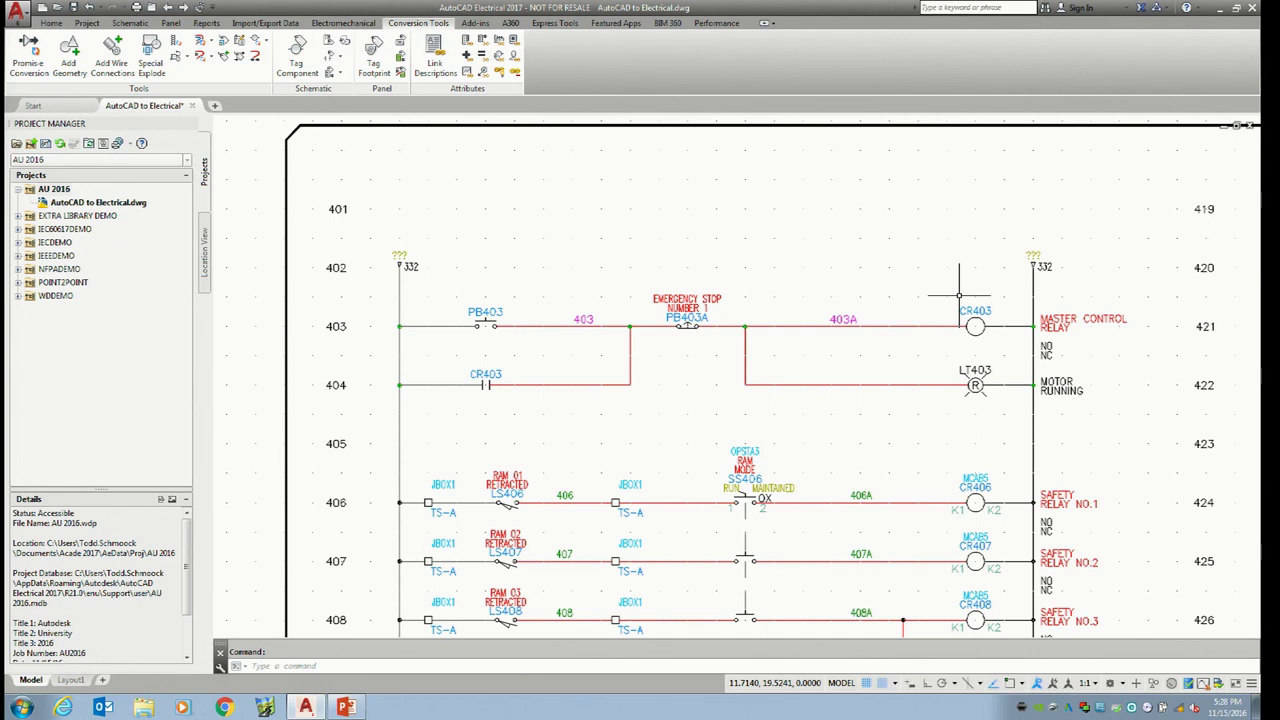
Assign the AB catalog number 700S-P310DA1, a 120VAC relay with 3 NO 1 NC contacts, to the CR403 coil
{"action": "right_click", "coordinate": [960, 298]}
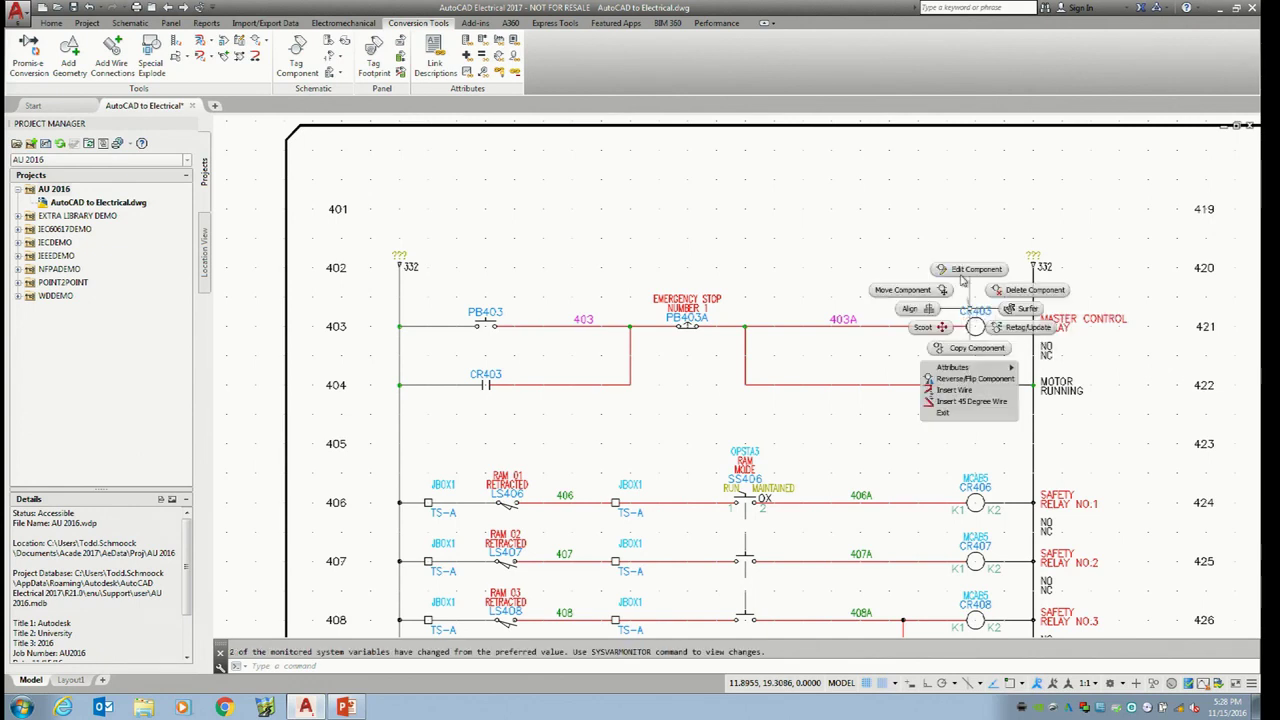
{"action": "left_click", "coordinate": [962, 275]}
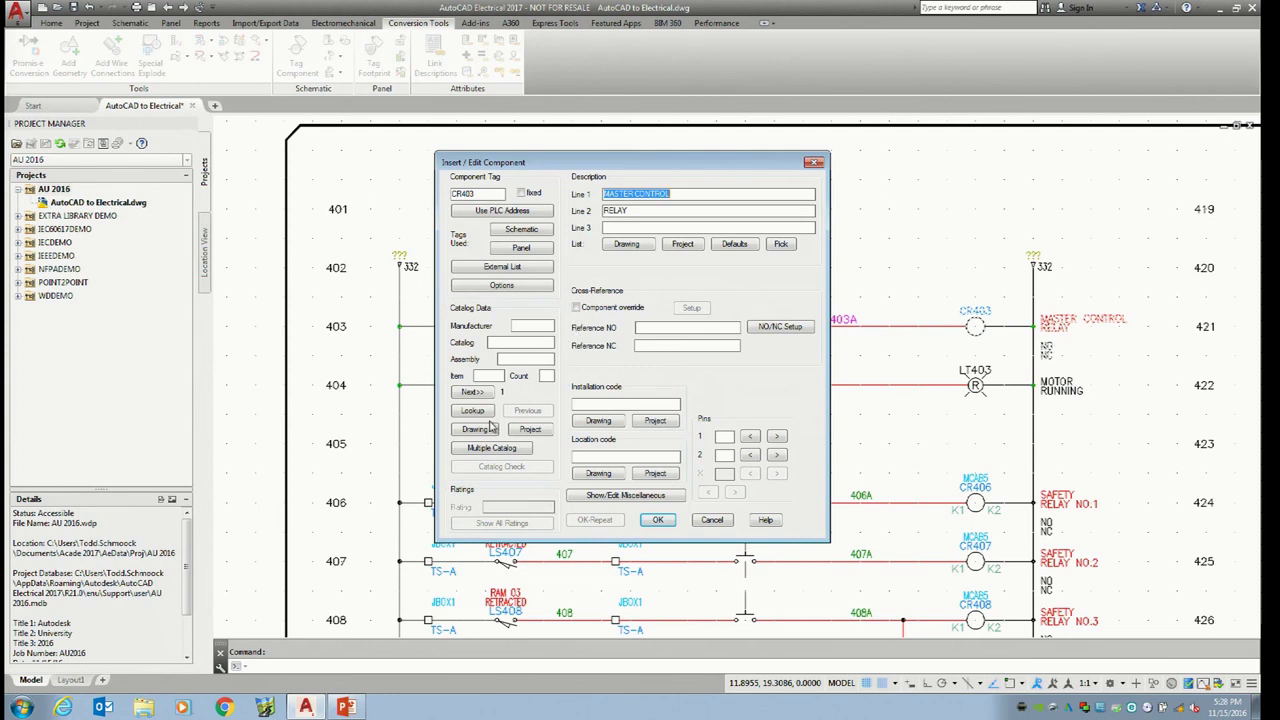
{"action": "left_click", "coordinate": [484, 414]}
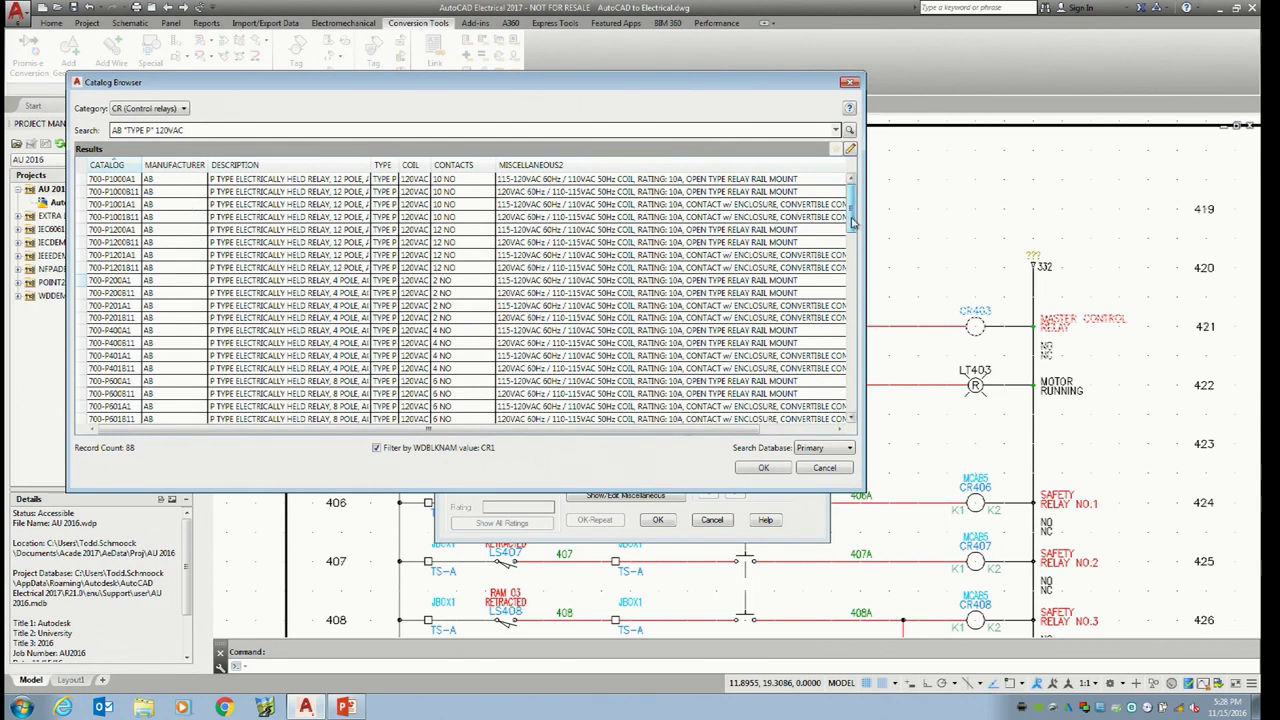
{"action": "left_click_drag", "start_coordinate": [852, 222], "coordinate": [852, 390]}
{"action": "left_click", "coordinate": [478, 344]}
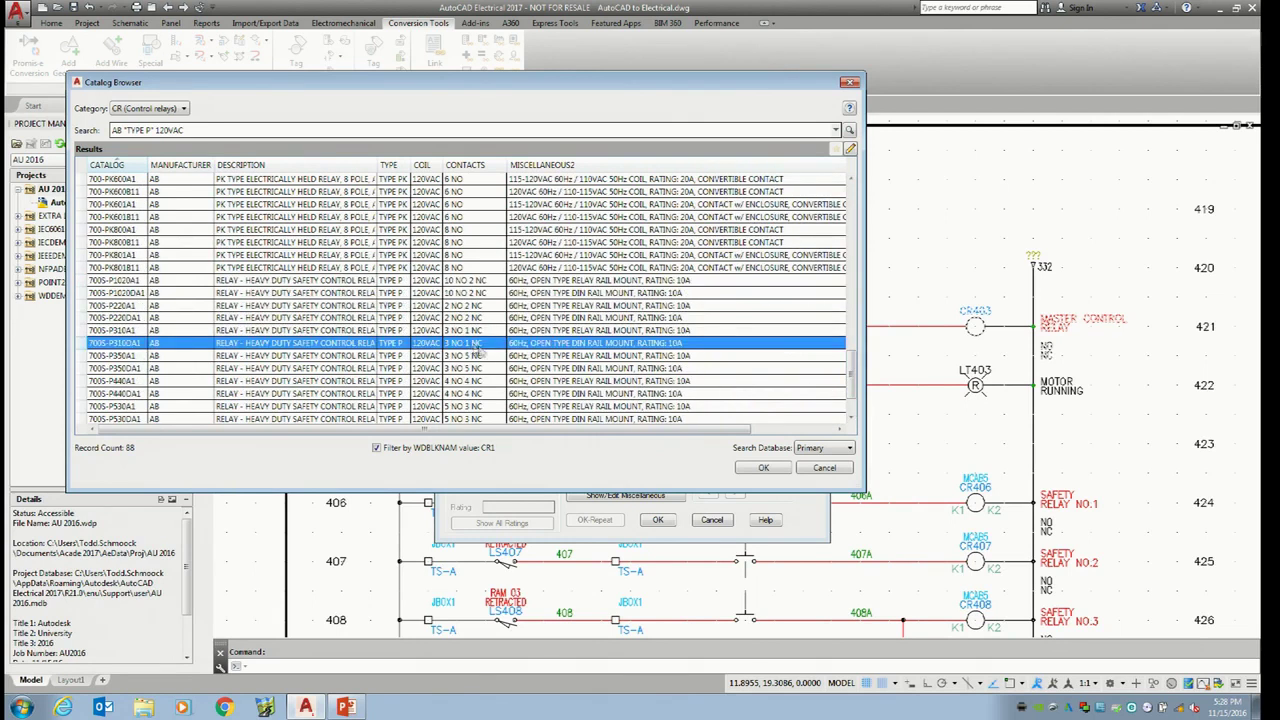
{"action": "left_click", "coordinate": [763, 467]}
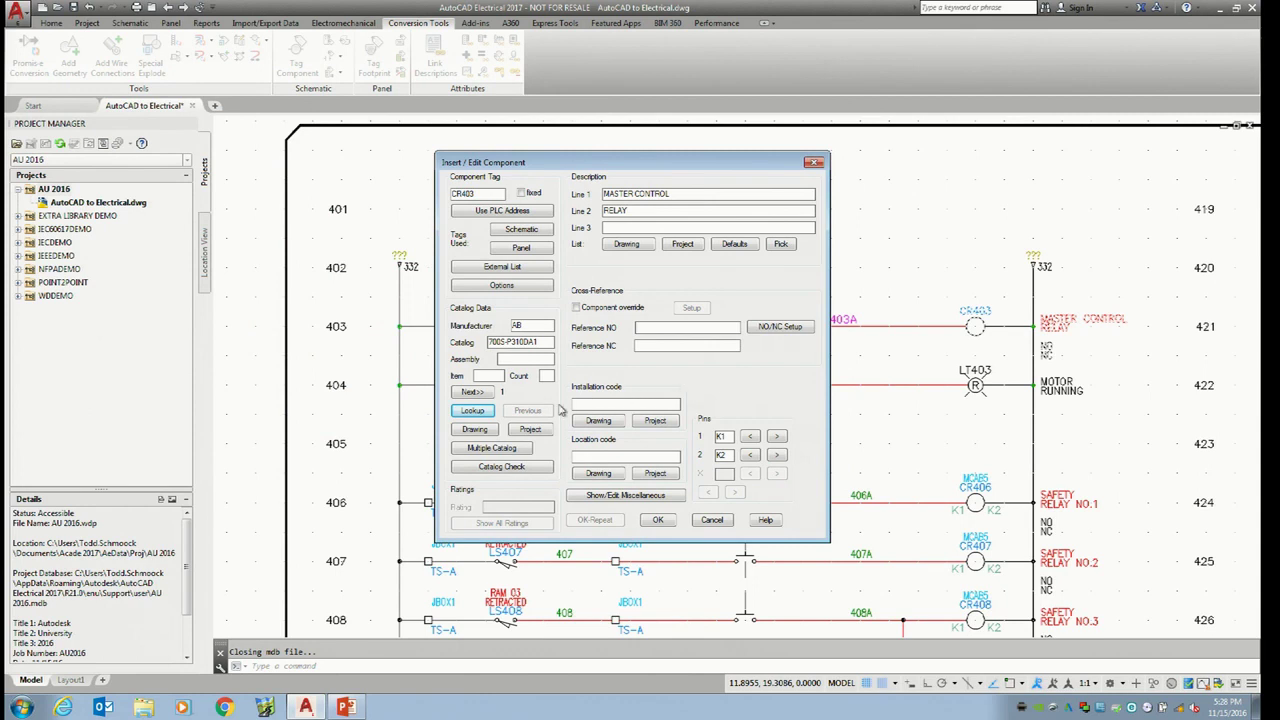
Apply the CR403 coil edits without mapping the symbol to the catalog number, and update the related contact to match
{"action": "left_click_drag", "start_coordinate": [542, 341], "coordinate": [481, 343]}
{"action": "left_click", "coordinate": [547, 342]}
{"action": "left_click", "coordinate": [657, 519]}
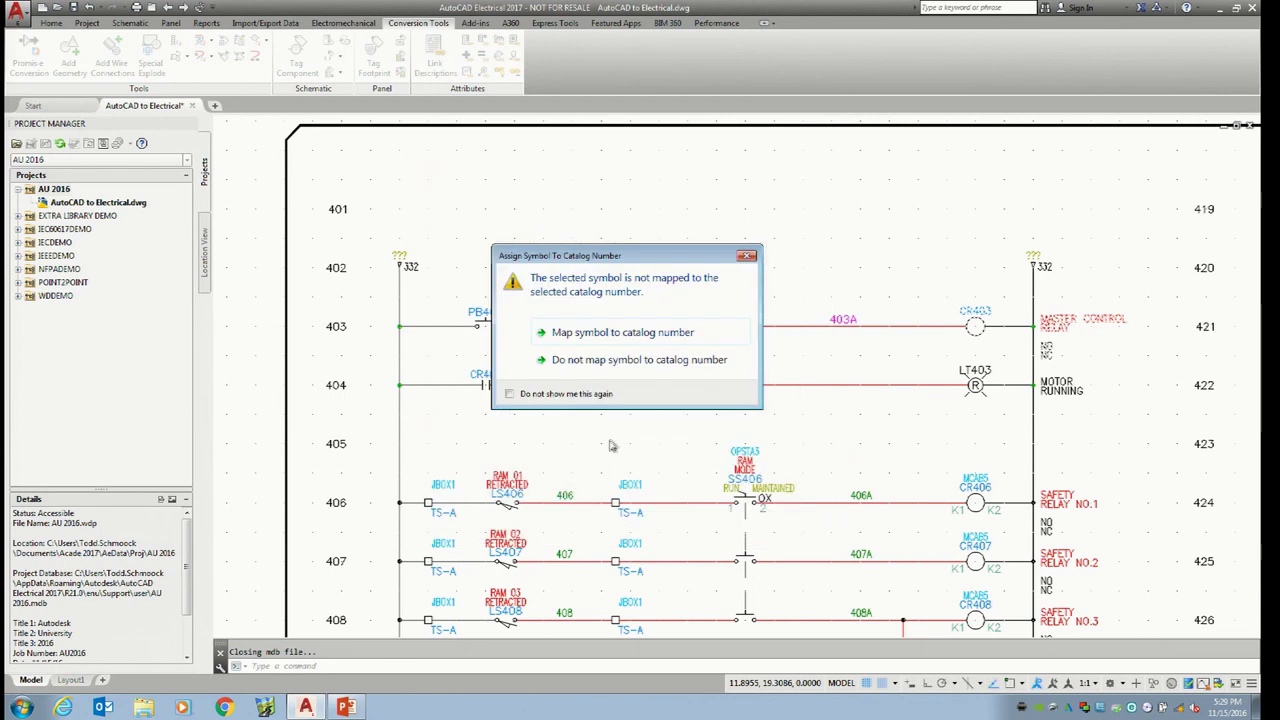
{"action": "left_click", "coordinate": [622, 359]}
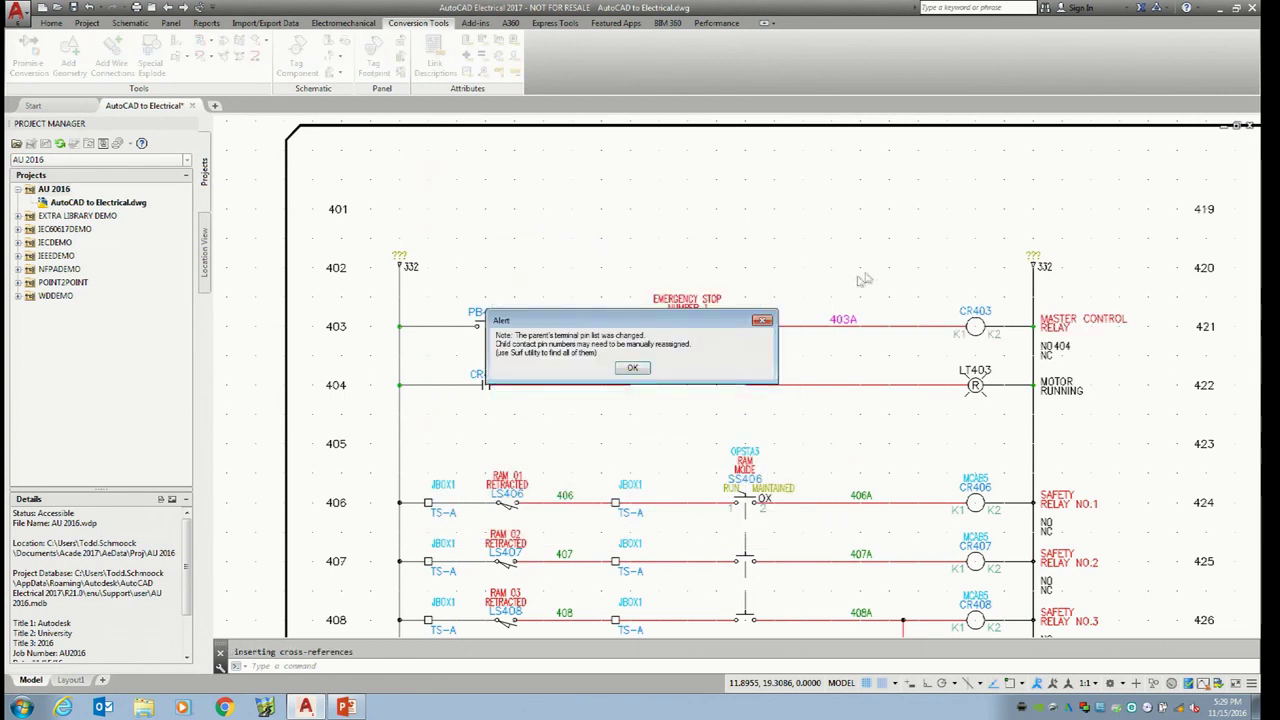
{"action": "left_click", "coordinate": [632, 368]}
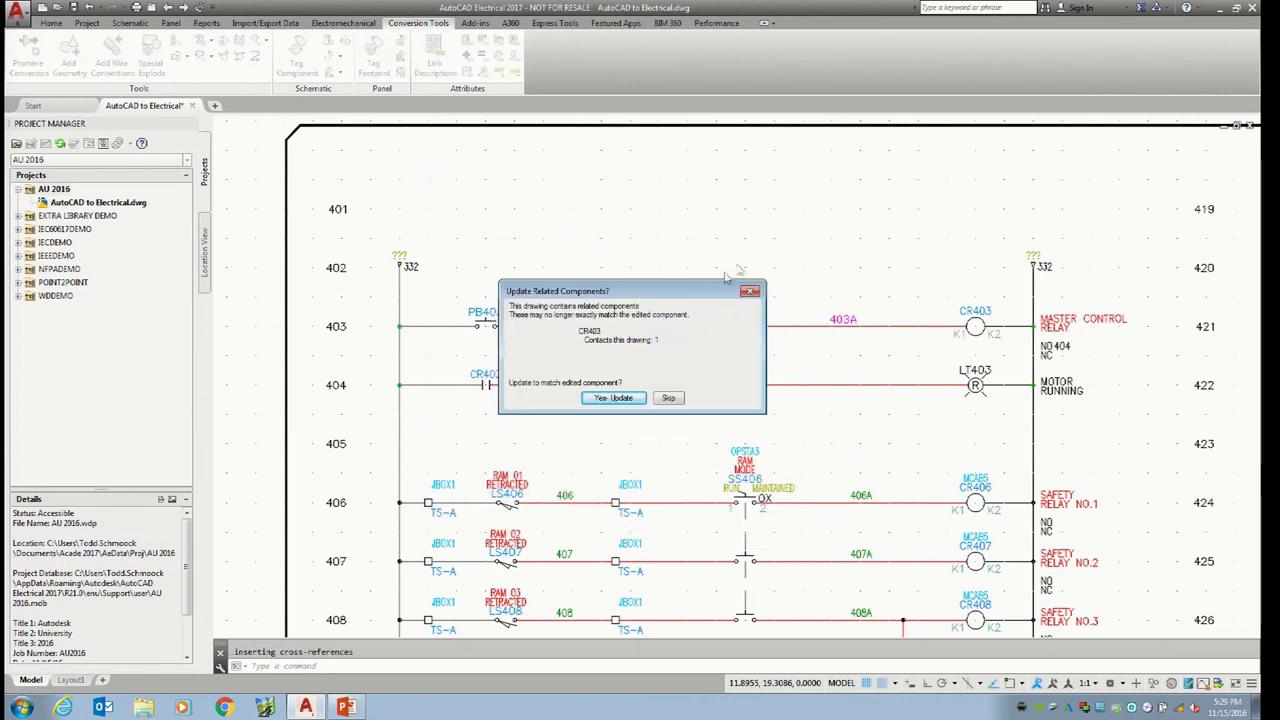
{"action": "left_click", "coordinate": [620, 398]}
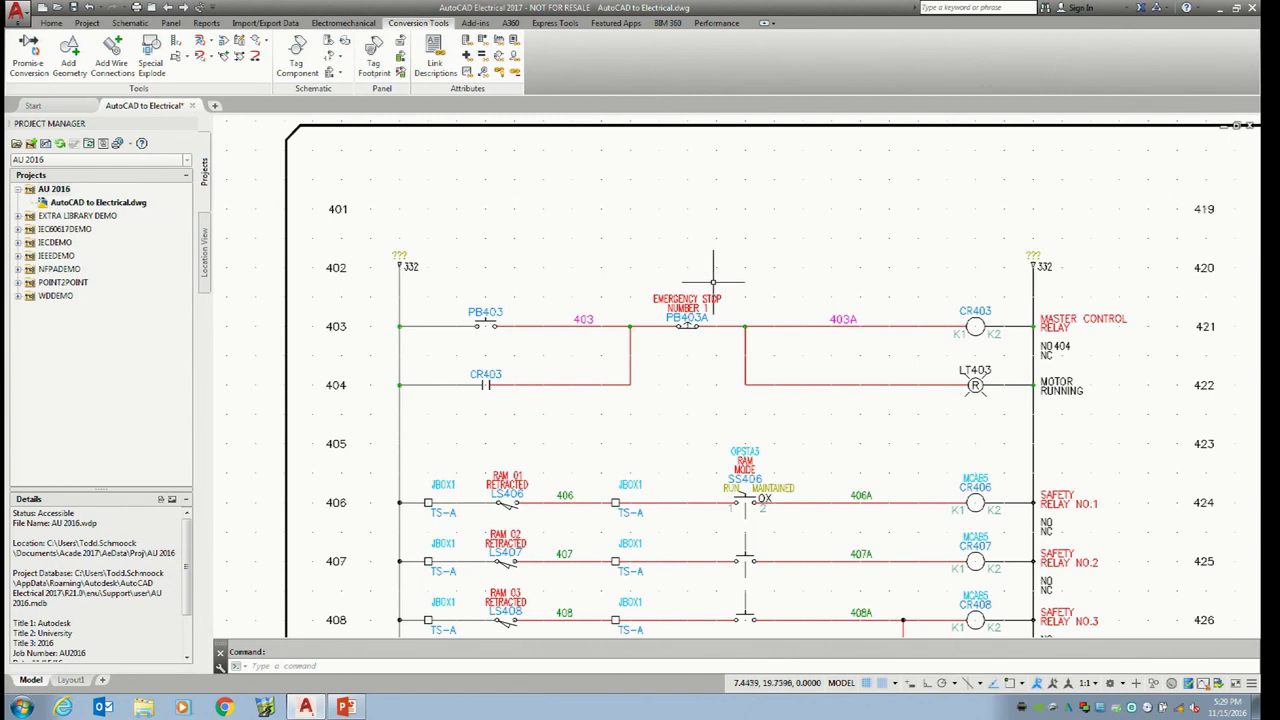
Edit the CR403 contact on rung 404 and assign it to the parent CR403 MASTER CONTROL RELAY from the active drawing's list
{"action": "right_click", "coordinate": [496, 375]}
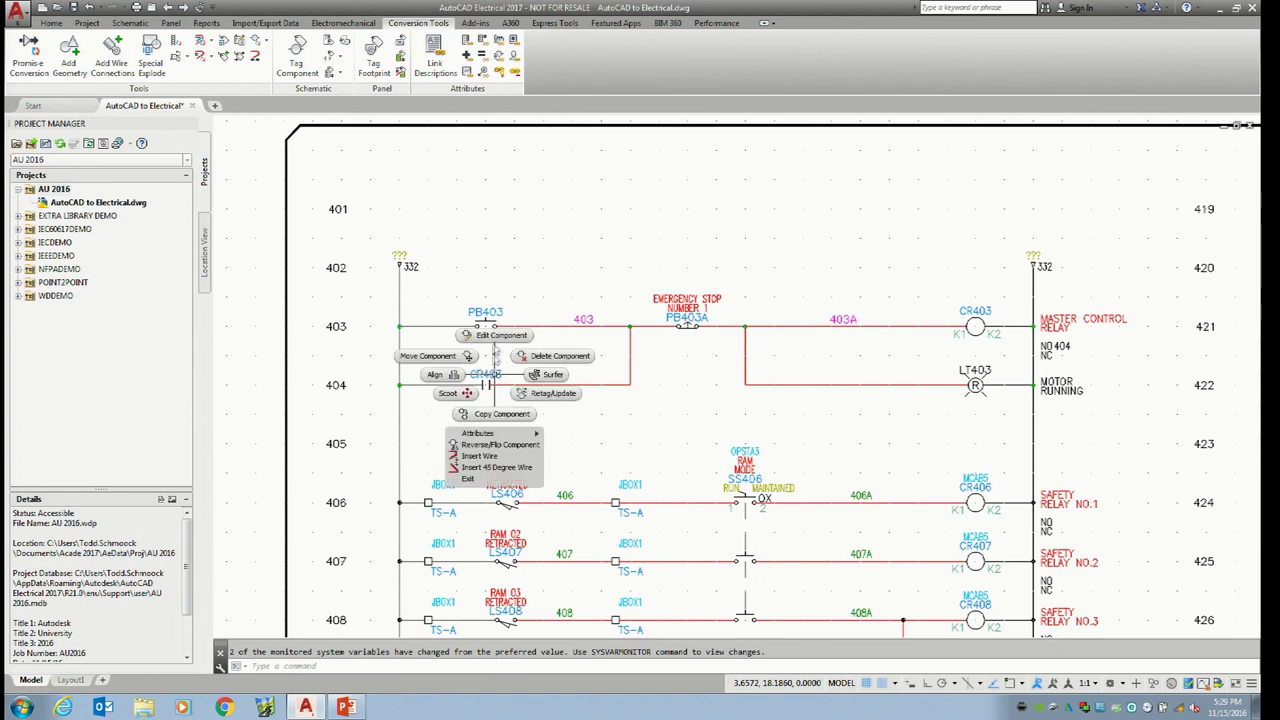
{"action": "left_click", "coordinate": [501, 335]}
{"action": "mouse_move", "coordinate": [573, 217]}
{"action": "left_mouse_down"}
{"action": "mouse_move", "coordinate": [604, 90]}
{"action": "mouse_move", "coordinate": [641, 44]}
{"action": "left_mouse_up"}
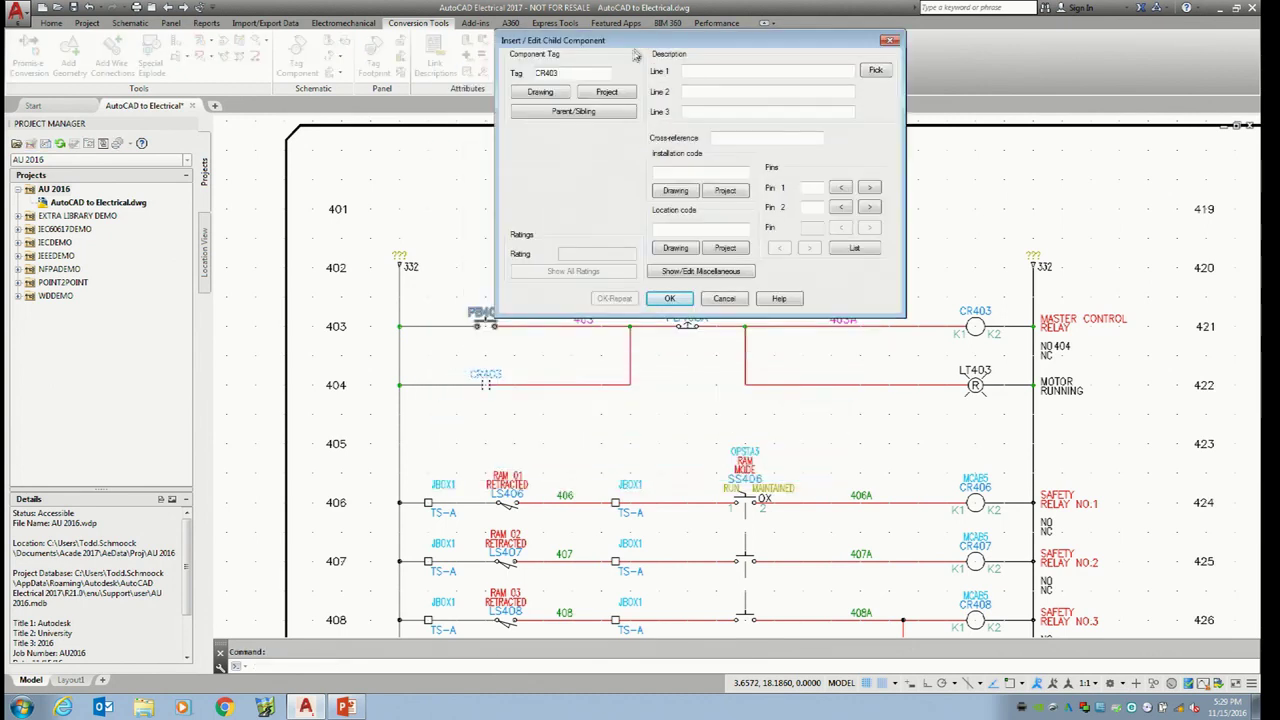
{"action": "left_click", "coordinate": [545, 94]}
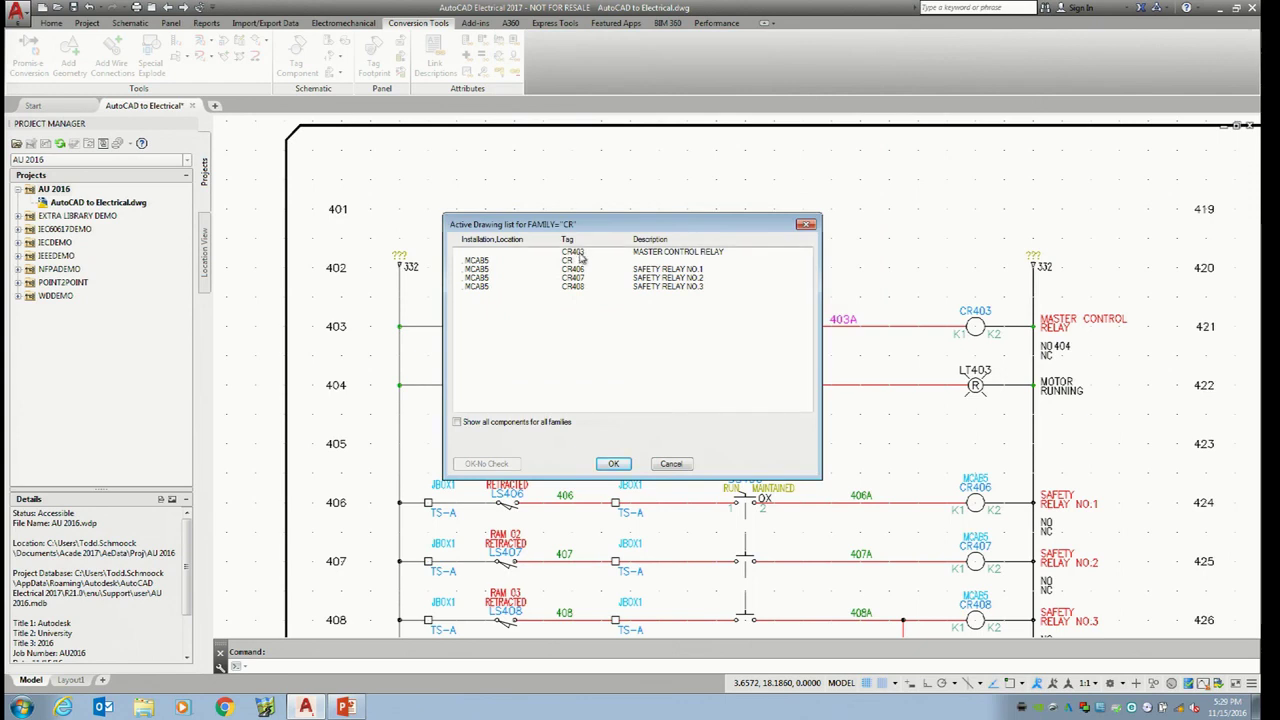
{"action": "left_click", "coordinate": [579, 253]}
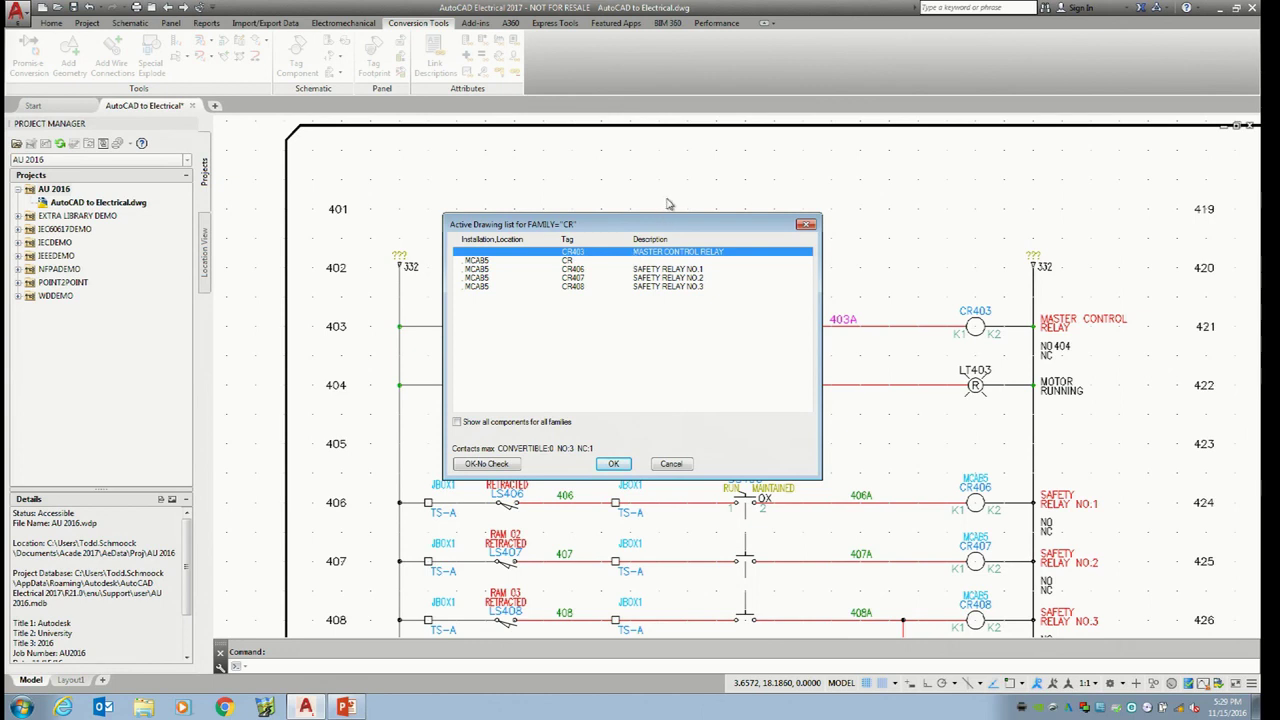
{"action": "left_click_drag", "start_coordinate": [670, 225], "coordinate": [784, 147]}
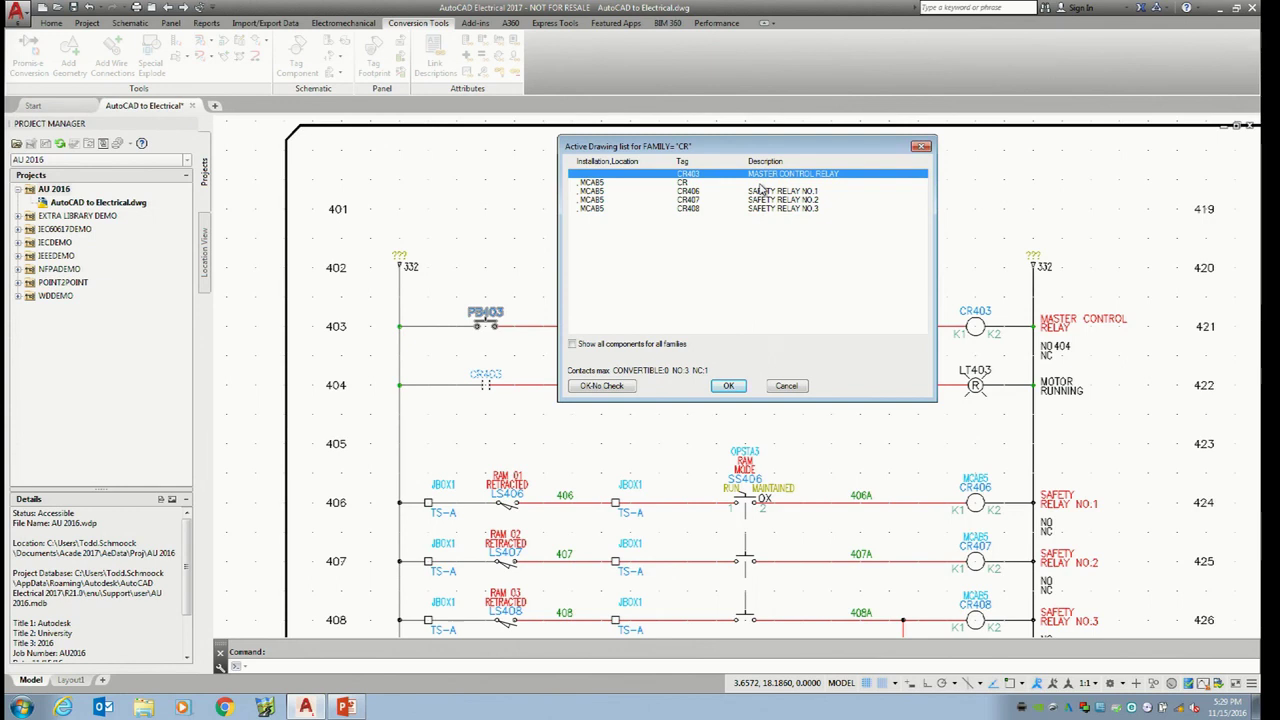
{"action": "left_click", "coordinate": [728, 385]}
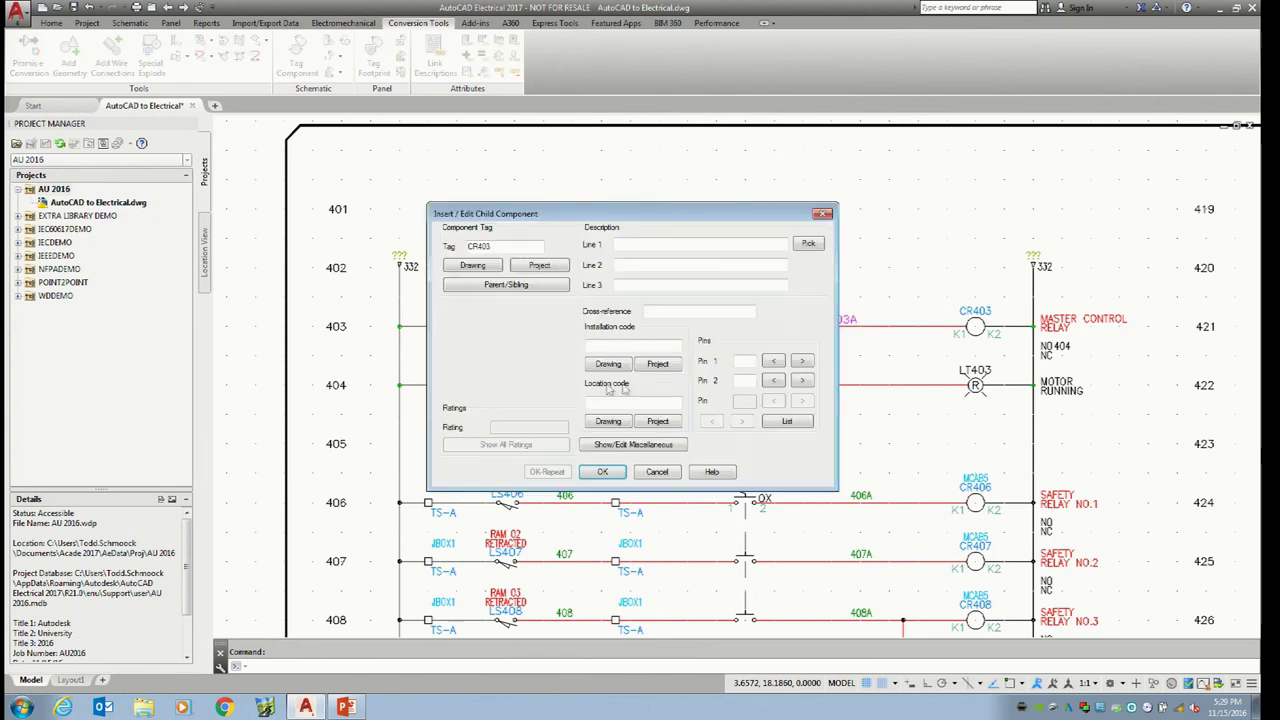
Assign the rung 404 contact to the parent CR403 MASTER CONTROL RELAY from the project-wide list and apply the child component edits
{"action": "left_click", "coordinate": [540, 266]}
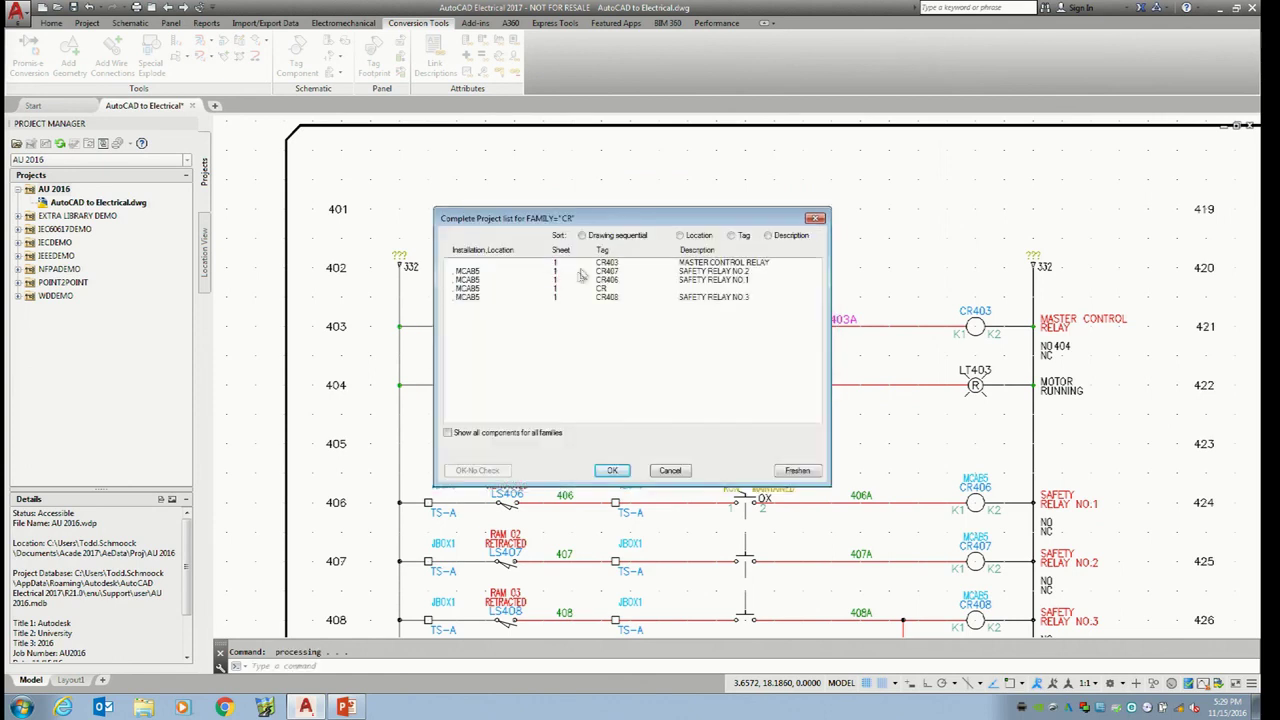
{"action": "left_click_drag", "start_coordinate": [630, 225], "coordinate": [716, 95]}
{"action": "left_click", "coordinate": [693, 136]}
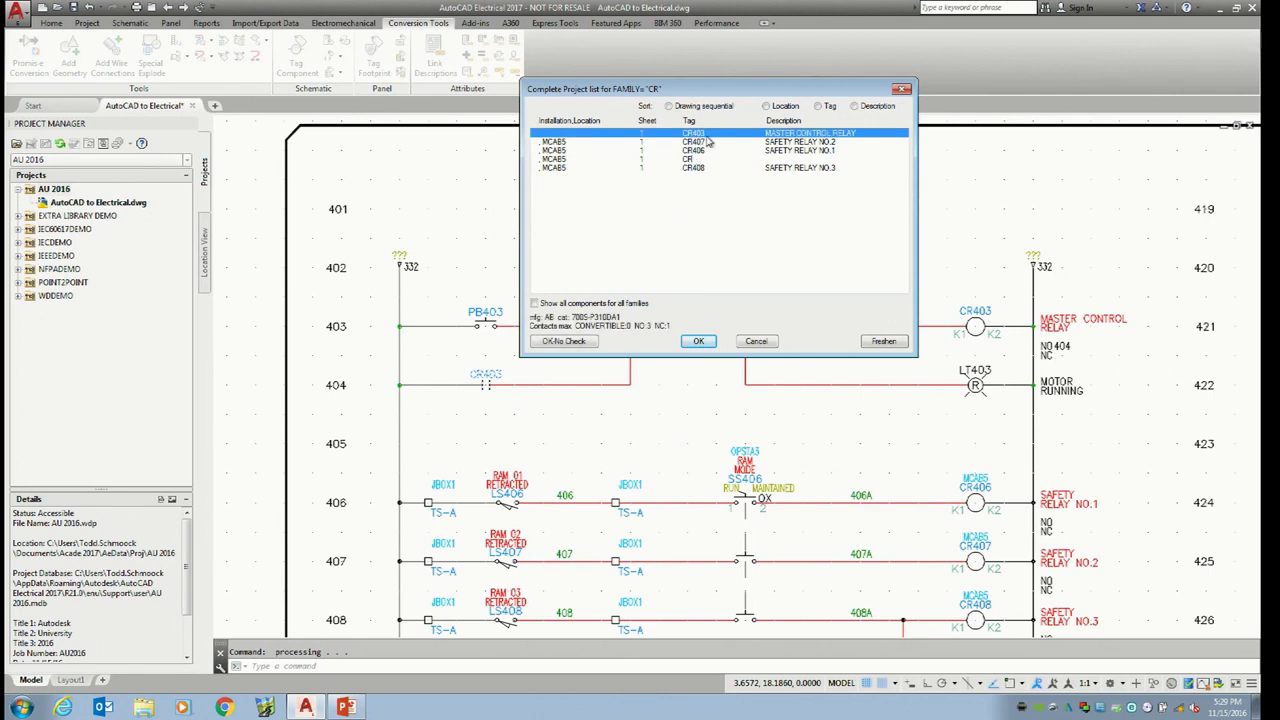
{"action": "left_click", "coordinate": [698, 341]}
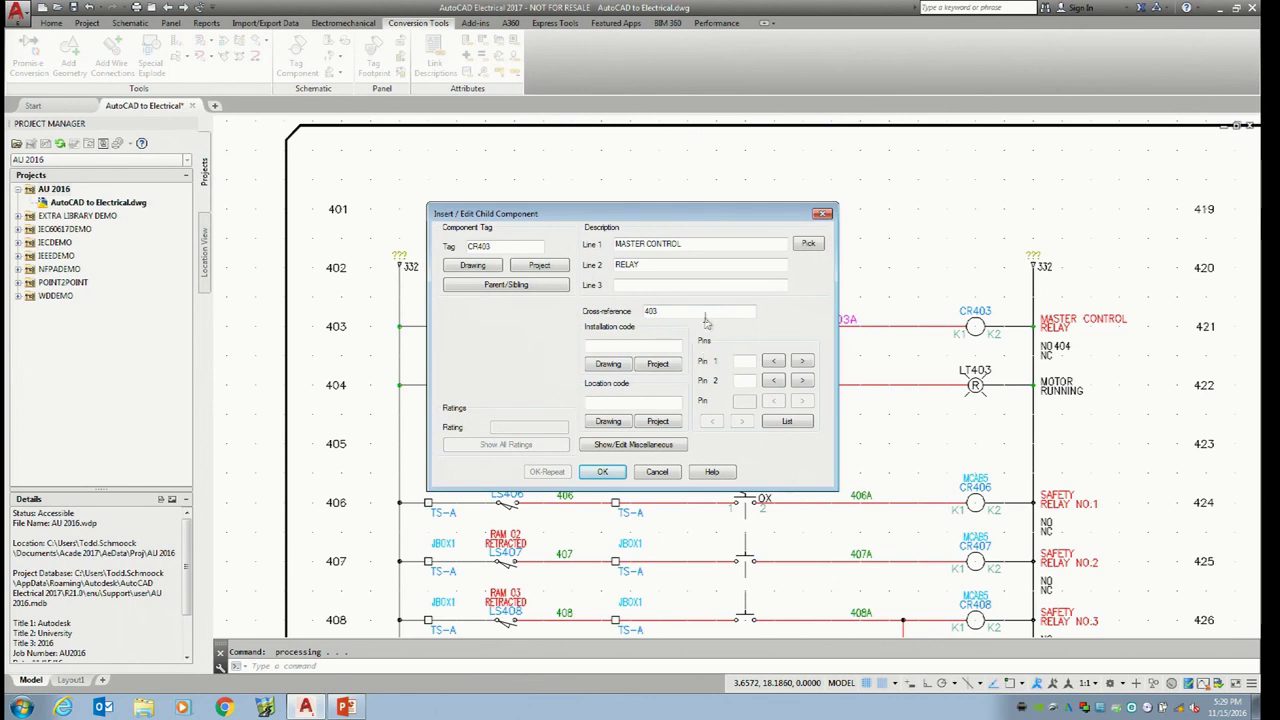
{"action": "left_click", "coordinate": [602, 471]}
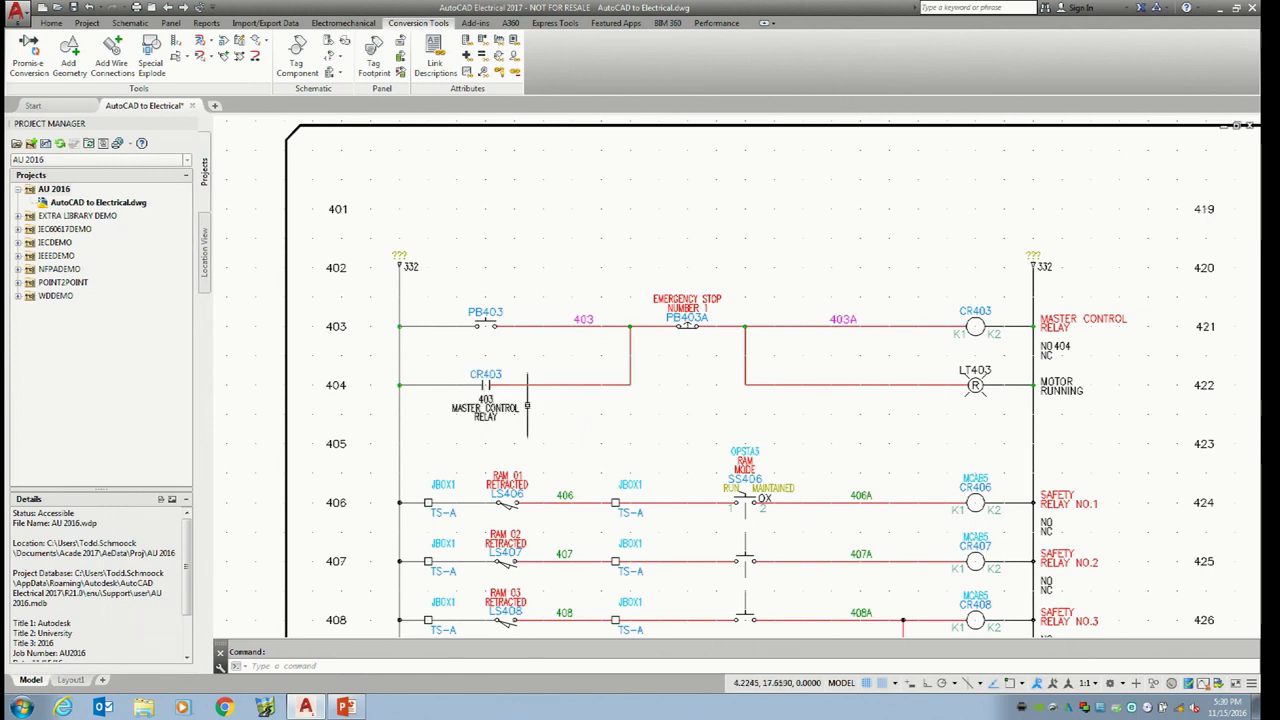
Surf the CR403 coil's references and check its parent entry and its NO contact entry
{"action": "right_click", "coordinate": [977, 327]}
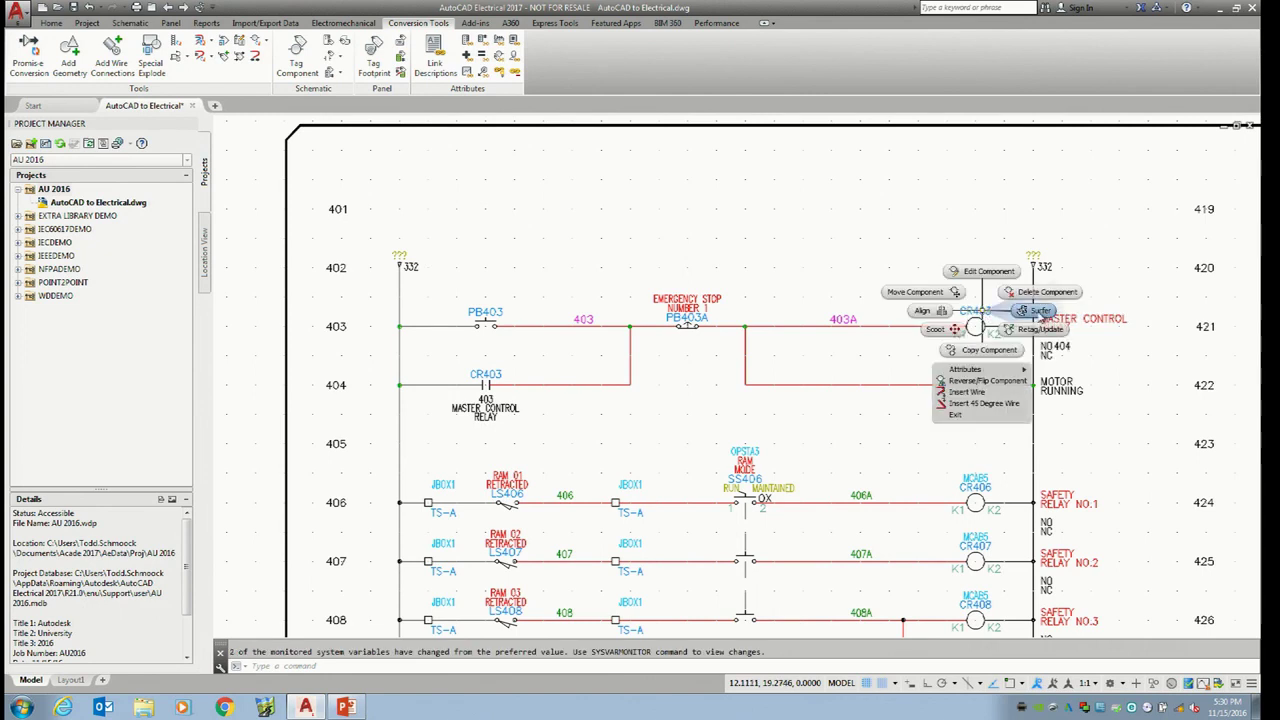
{"action": "left_click", "coordinate": [1040, 311]}
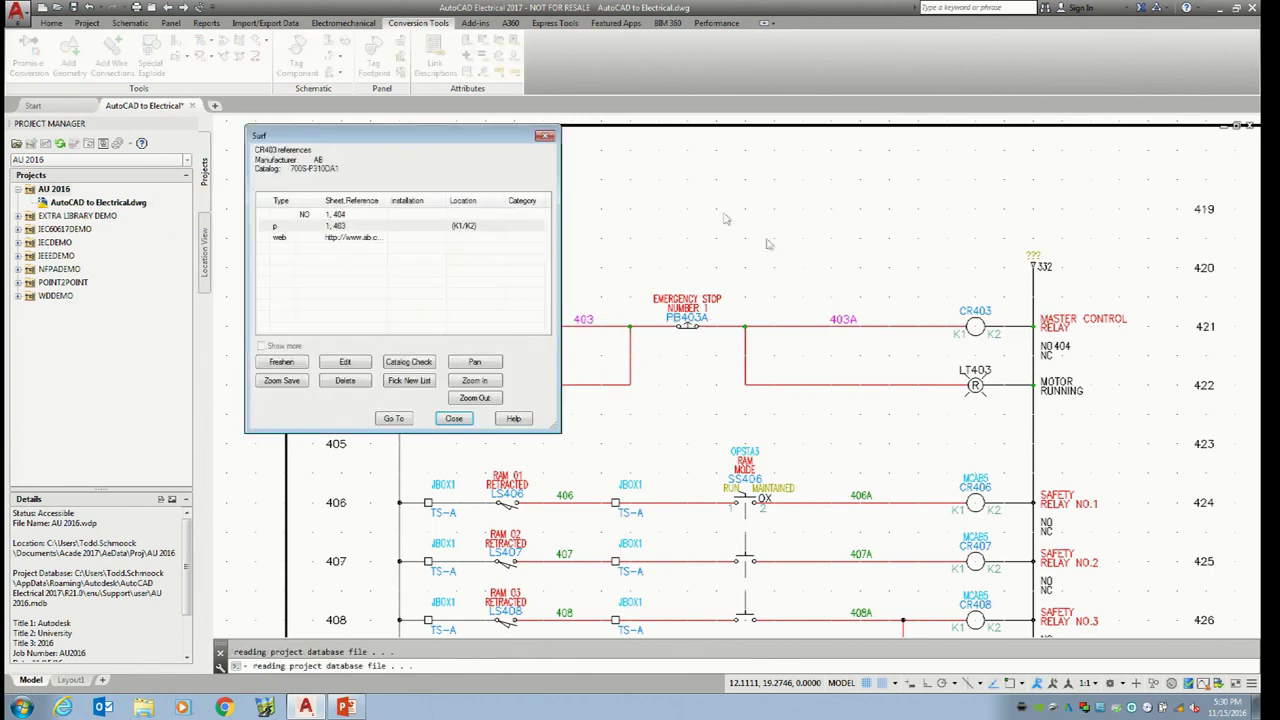
{"action": "left_click", "coordinate": [330, 216]}
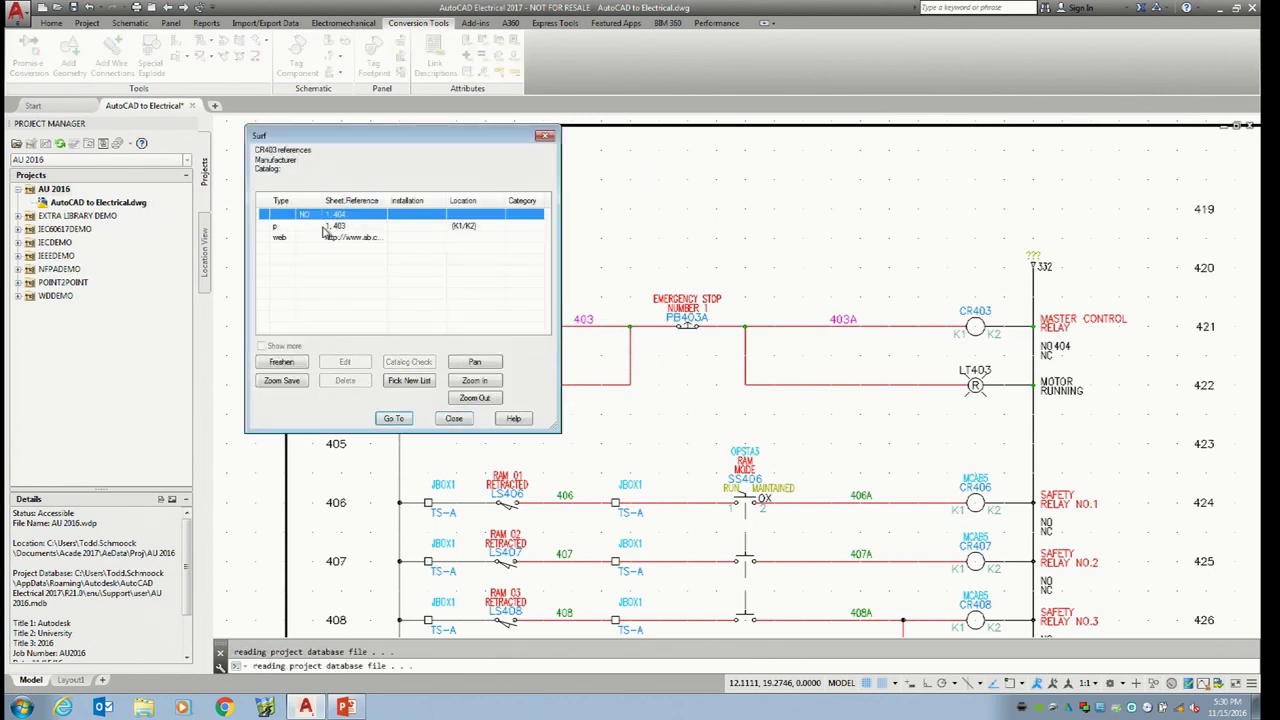
{"action": "left_click", "coordinate": [323, 227]}
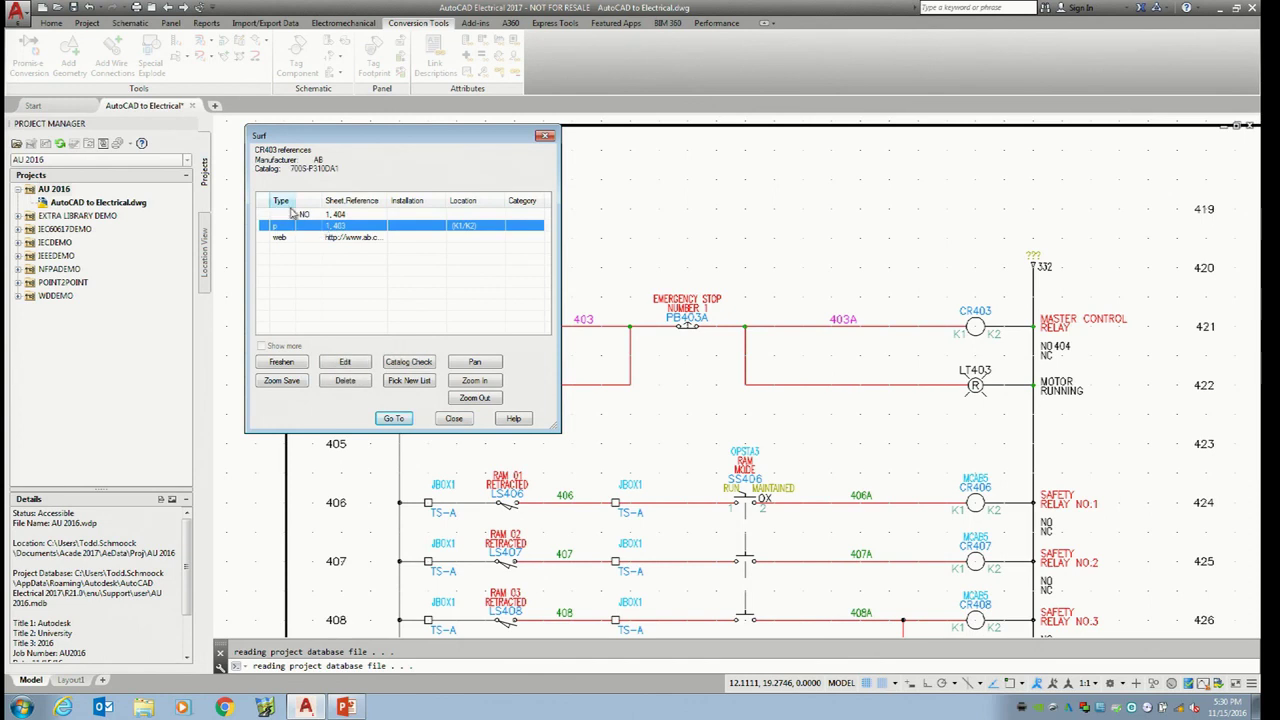
{"action": "left_click", "coordinate": [454, 418]}
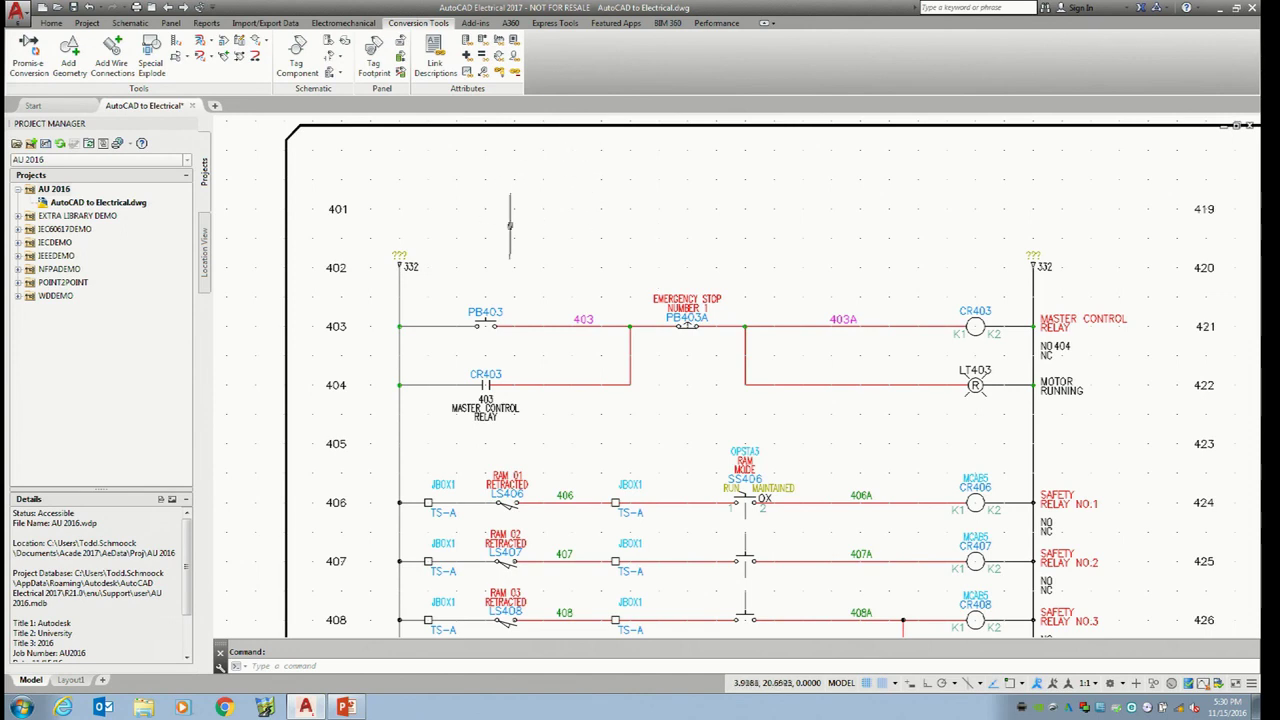
Scoot the vertical wire between rungs 403 and 404 toward PB403A, and scoot it back to its original place
{"action": "scroll", "coordinate": [422, 341], "scroll_direction": "up", "scroll_amount": 3}
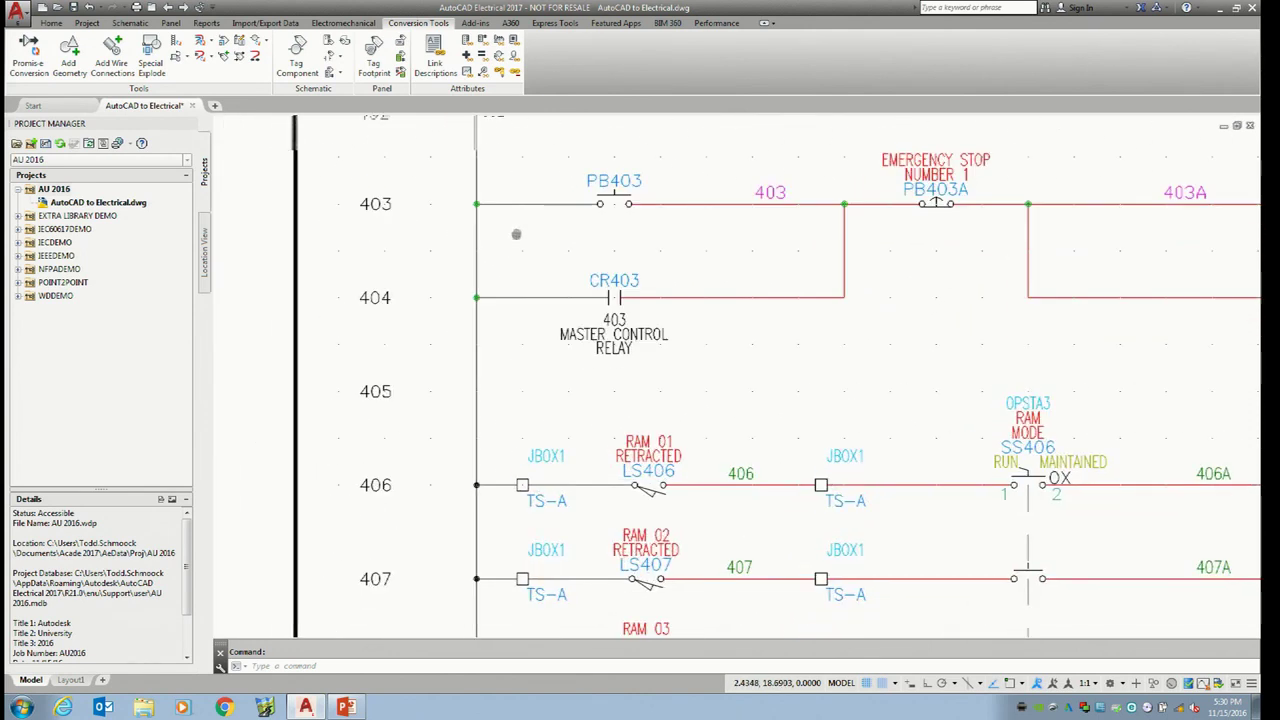
{"action": "middle_click_drag", "start_coordinate": [793, 291], "coordinate": [784, 302]}
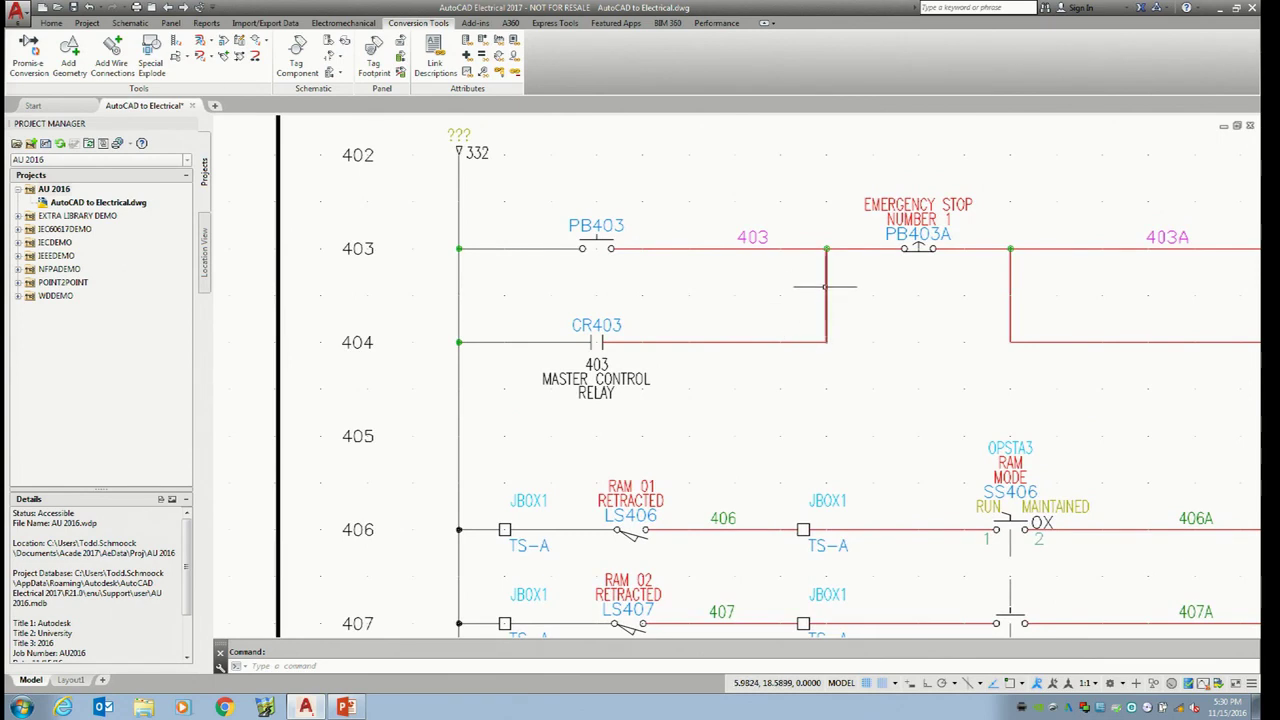
{"action": "right_click", "coordinate": [826, 289]}
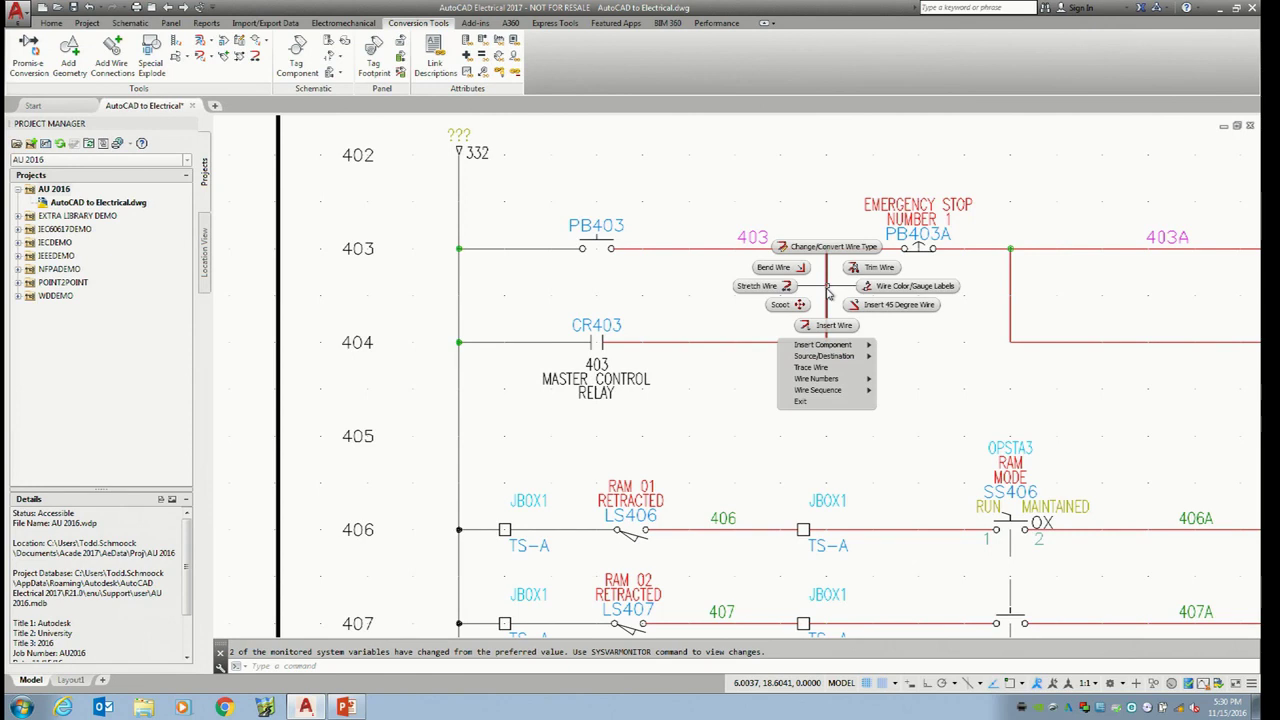
{"action": "left_click", "coordinate": [784, 304]}
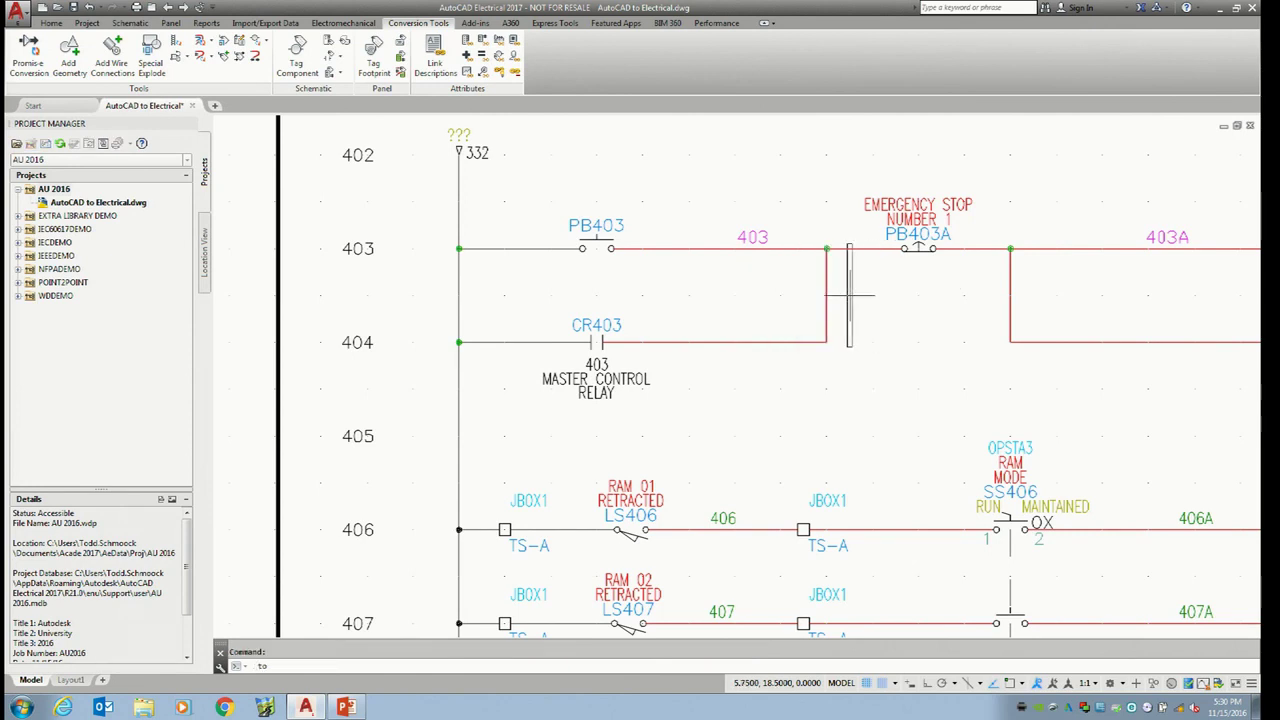
{"action": "left_click", "coordinate": [849, 295]}
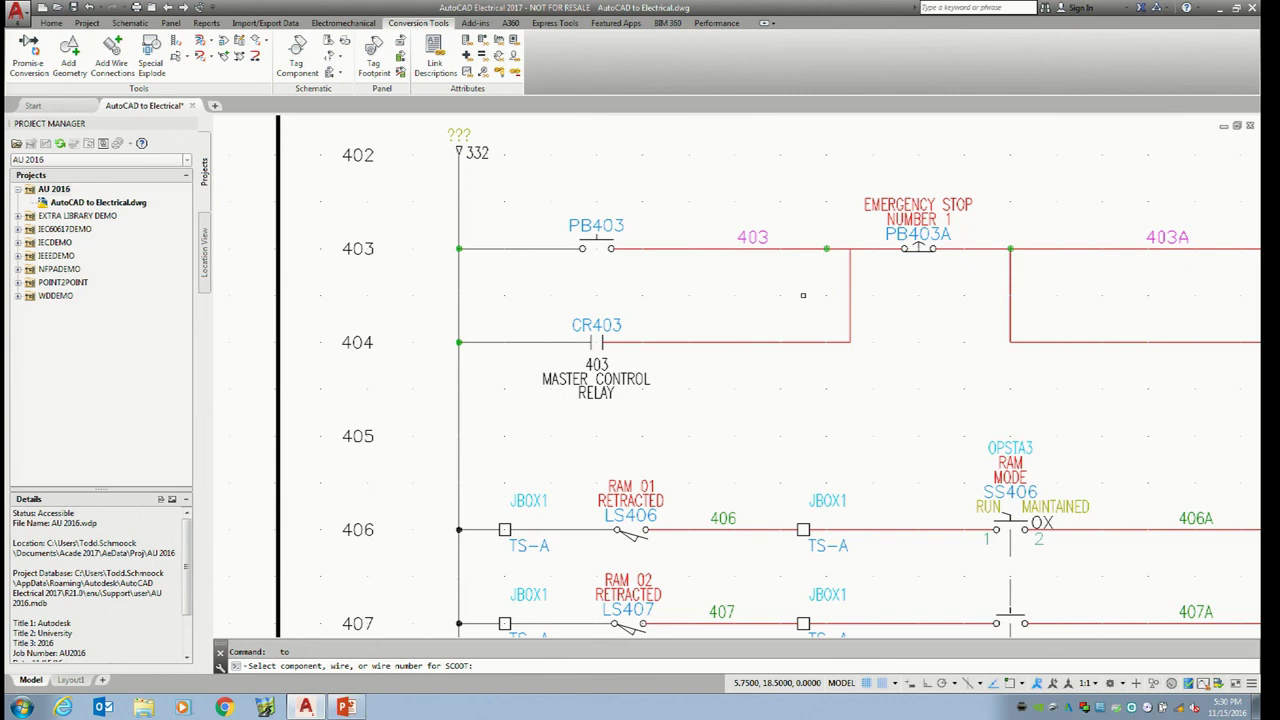
{"action": "left_click", "coordinate": [850, 290]}
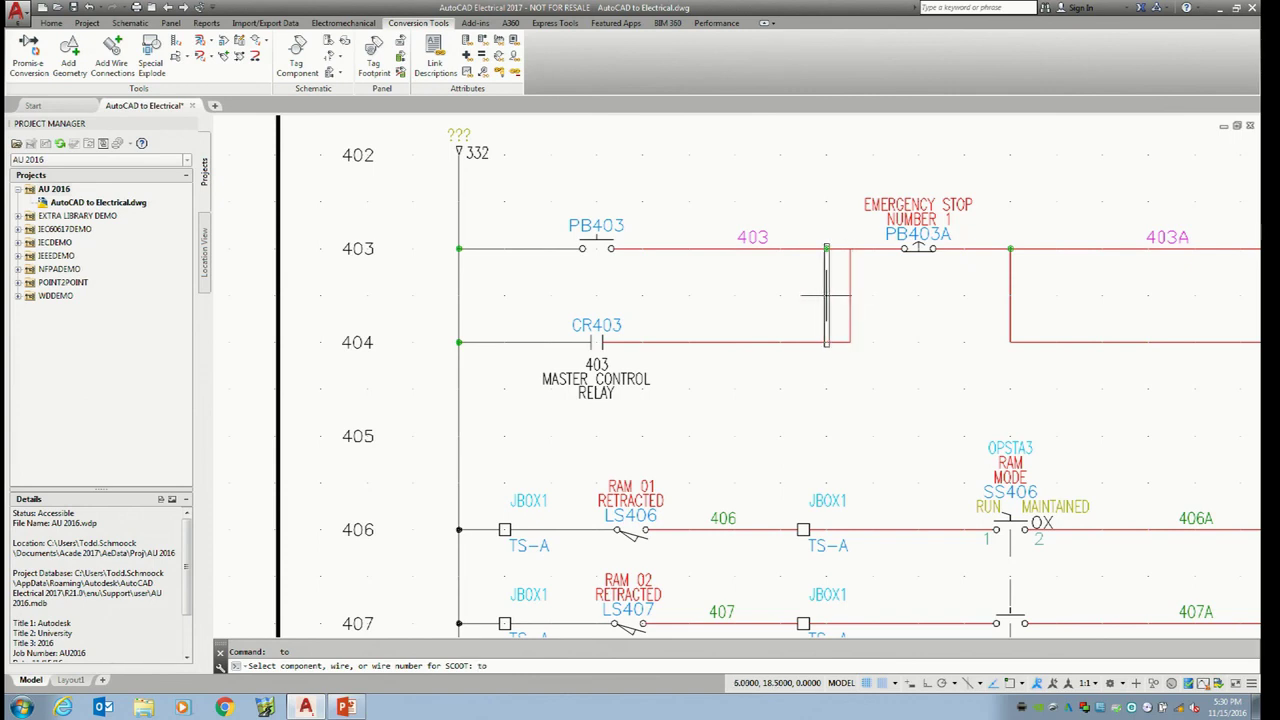
{"action": "left_click", "coordinate": [826, 300]}
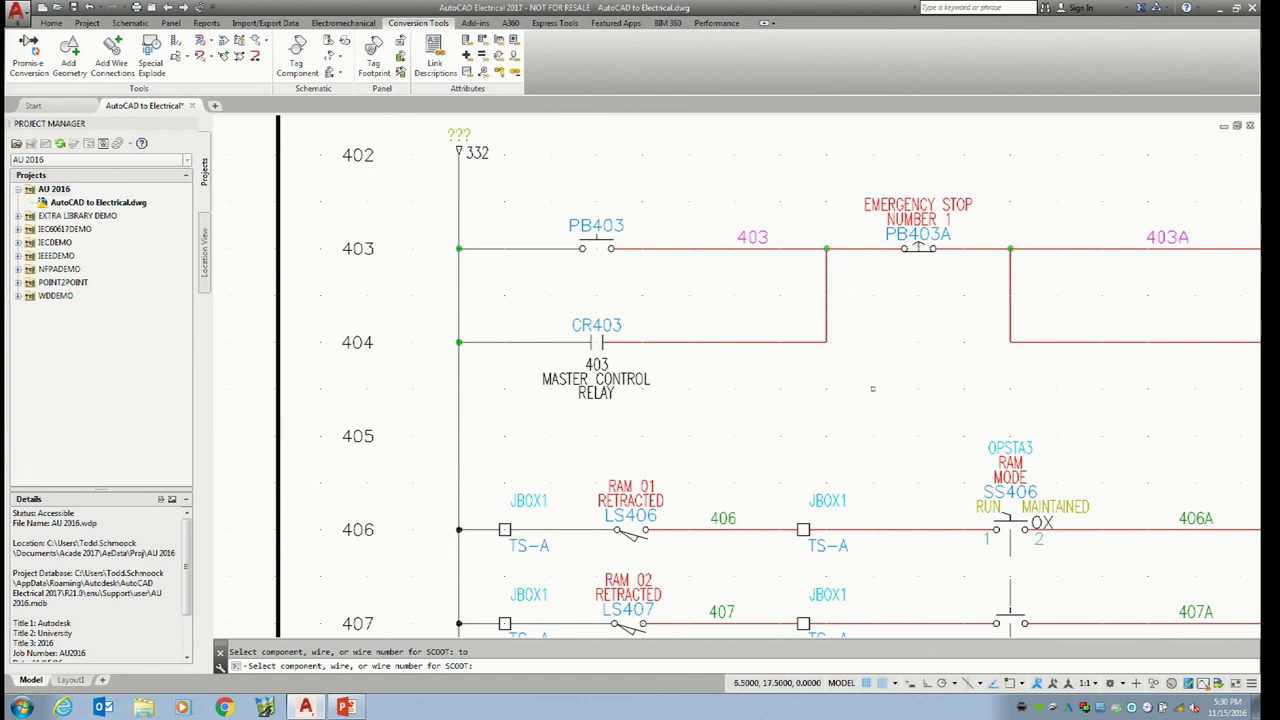
{"action": "key", "text": "Escape"}
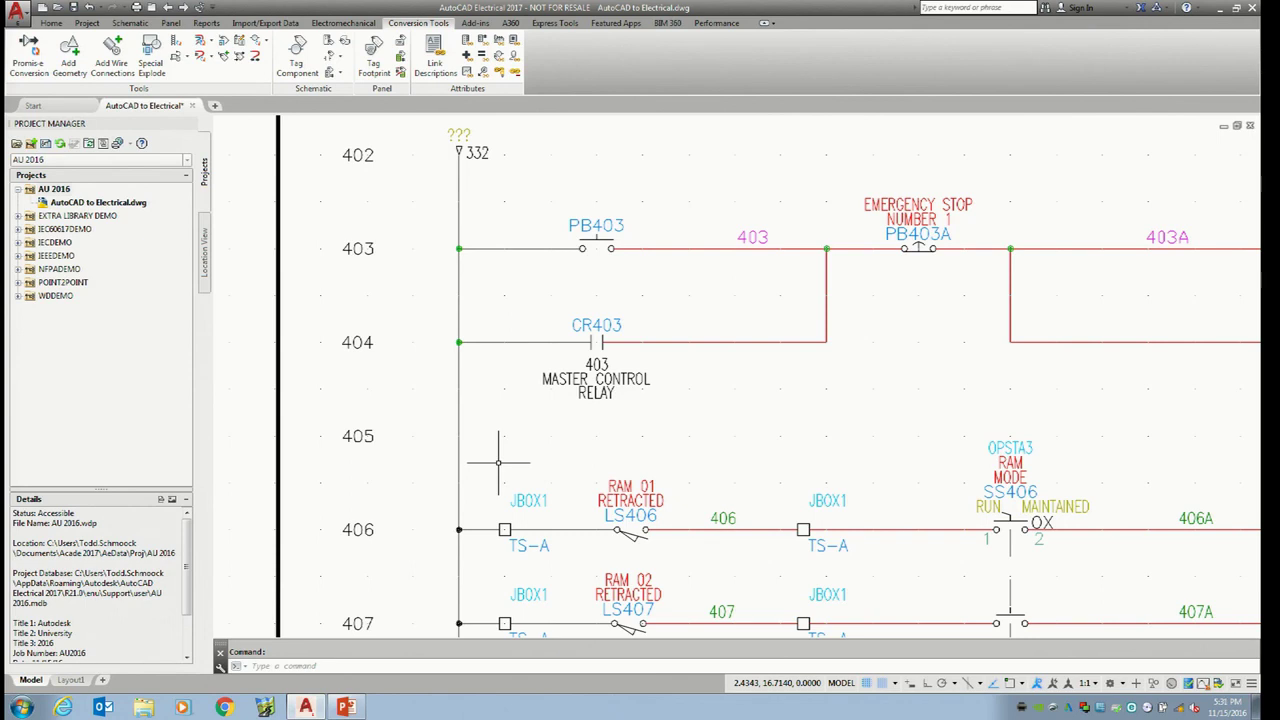
Erase the green connection dot where rung 404 meets the left rail, and undo the deletion
{"action": "left_click", "coordinate": [437, 317]}
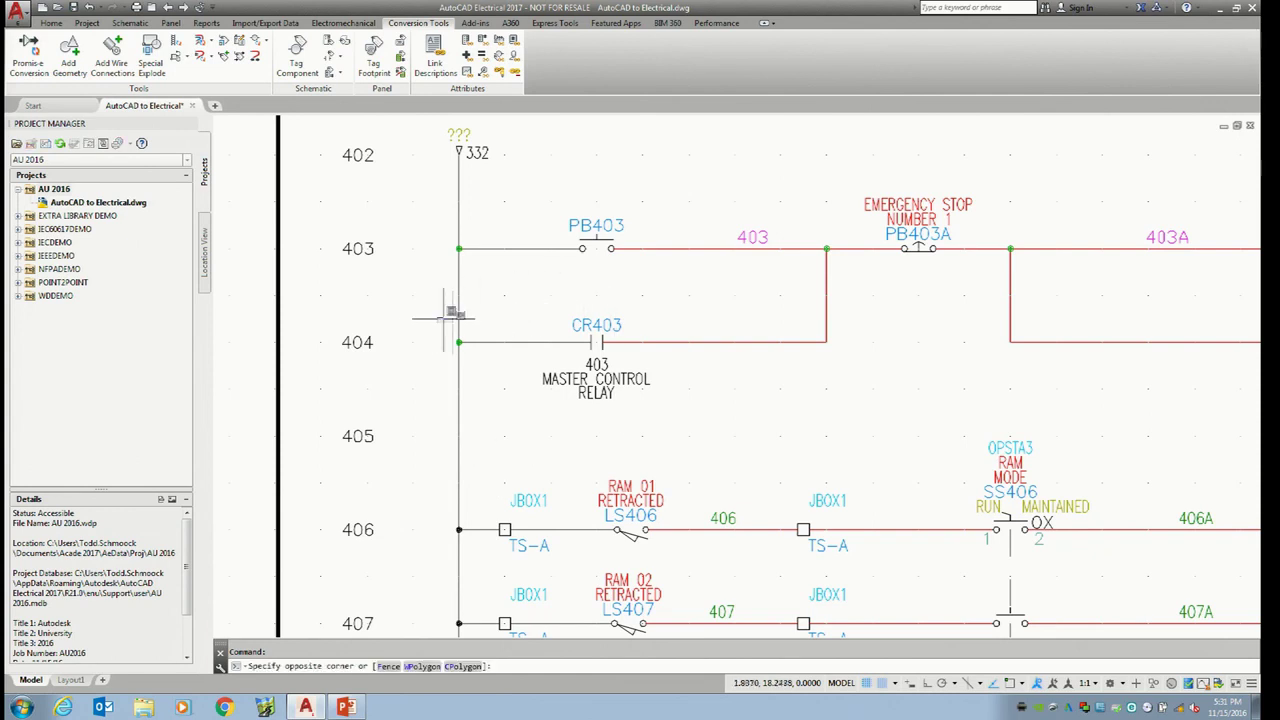
{"action": "left_click", "coordinate": [498, 353]}
{"action": "key", "text": "Delete"}
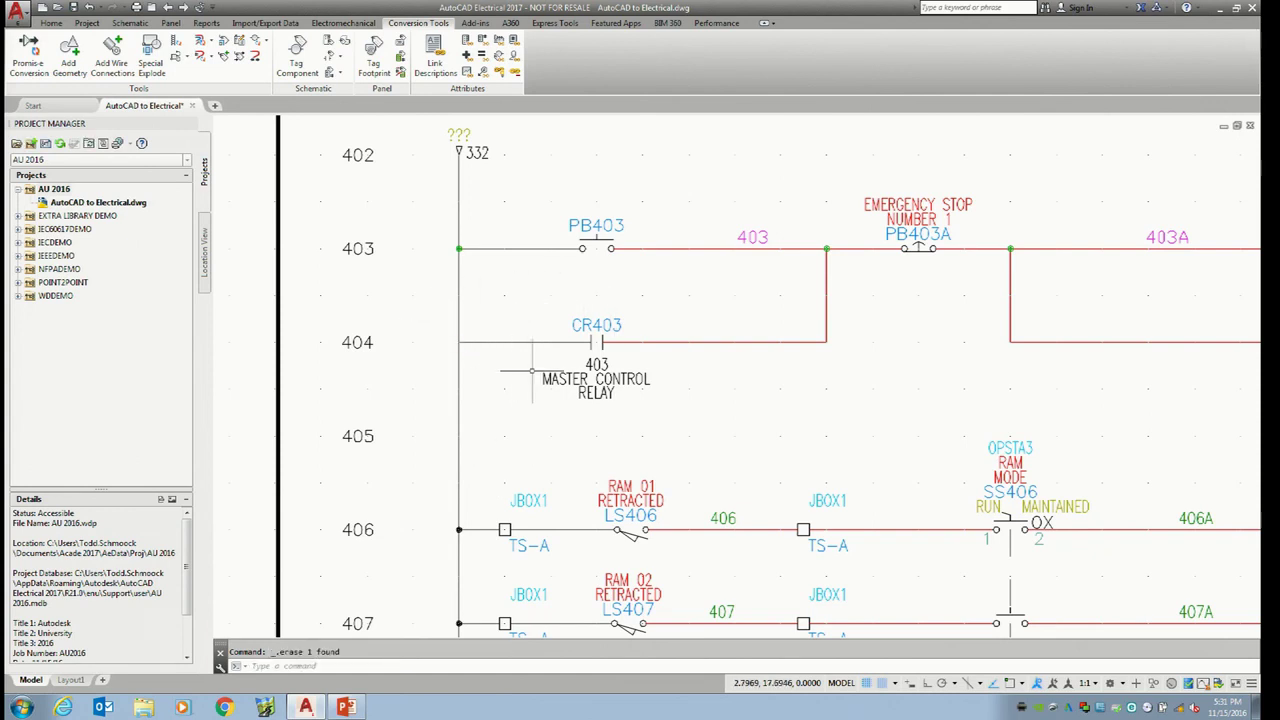
{"action": "left_click", "coordinate": [89, 10]}
Erase the green connection dot on rung 403 where the vertical wire joins it, between PB403 and PB403A
{"action": "left_click", "coordinate": [803, 229]}
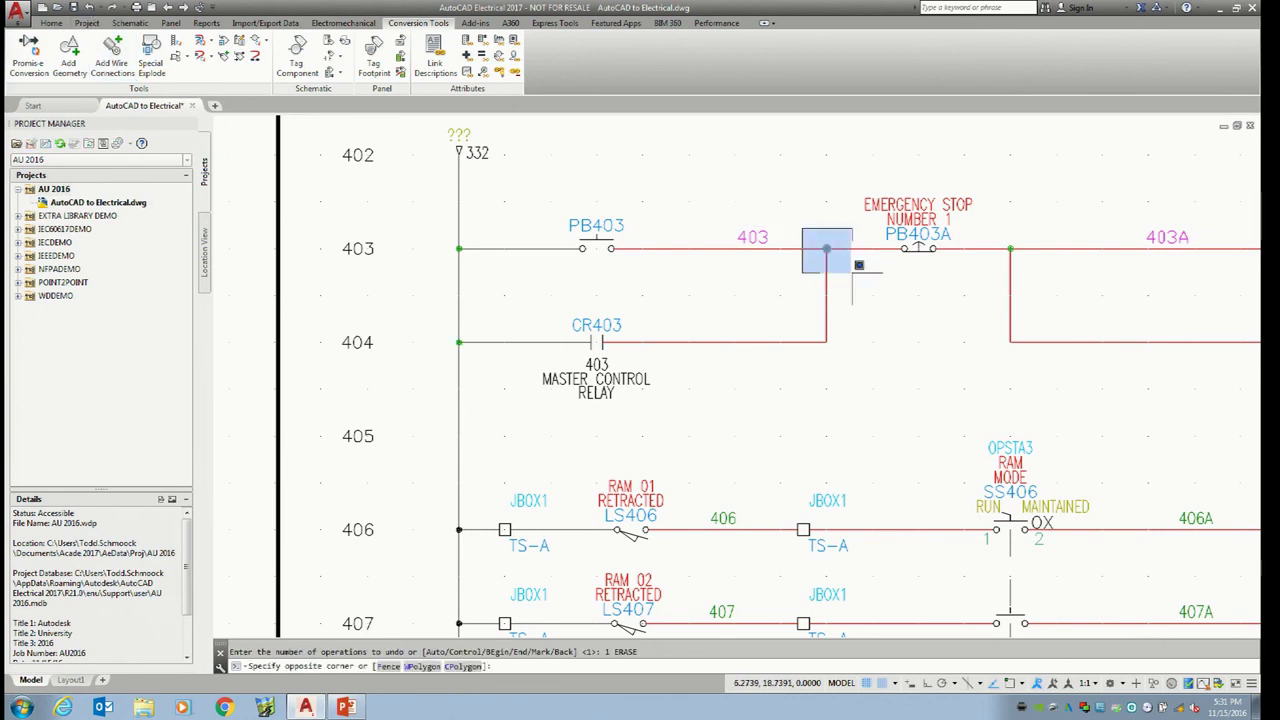
{"action": "left_click", "coordinate": [850, 270]}
{"action": "key", "text": "Delete"}
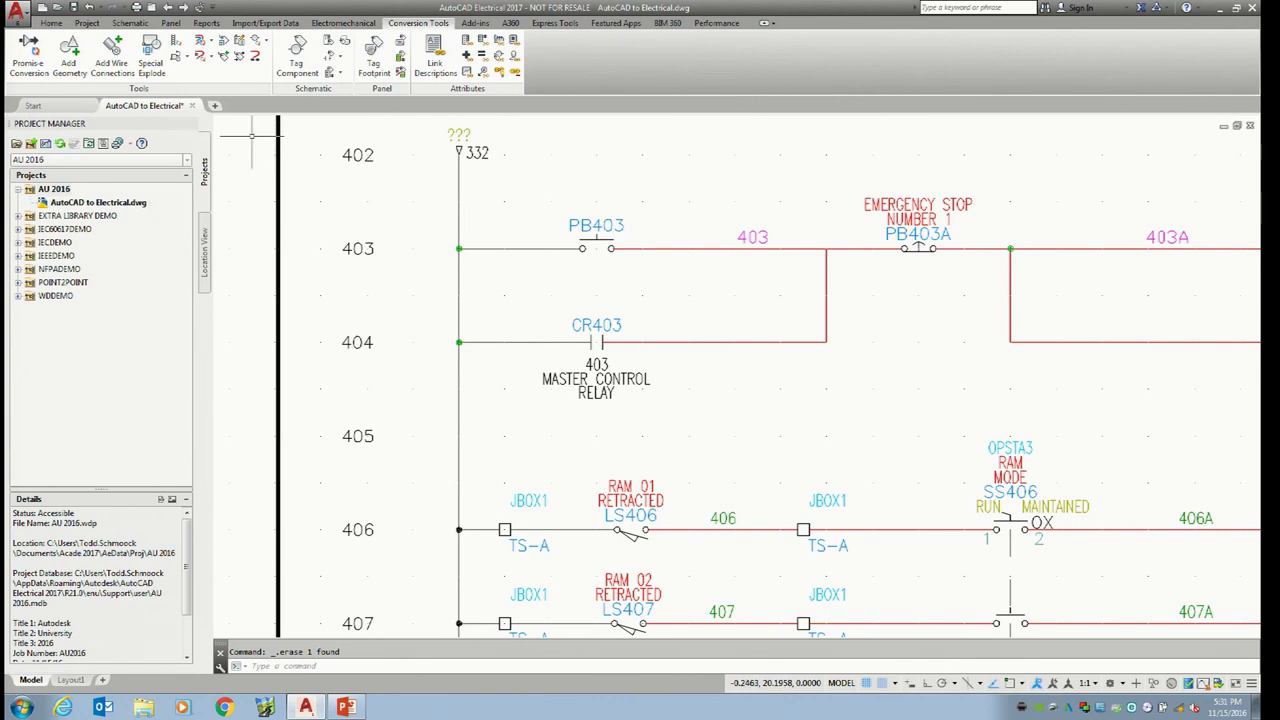
Swap the green dot on the left rail at rung 404 one at a time, just like the wire dot at rung 406
{"action": "left_click", "coordinate": [184, 57]}
{"action": "left_click", "coordinate": [182, 103]}
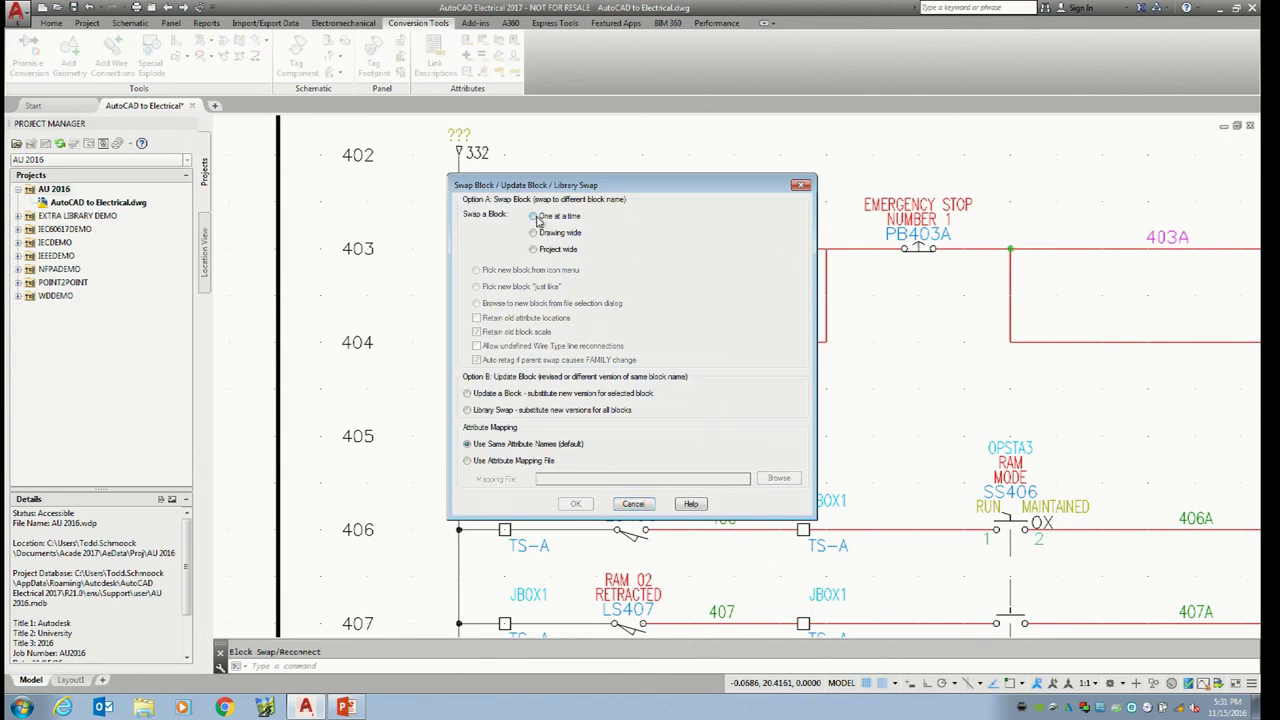
{"action": "left_click", "coordinate": [533, 216]}
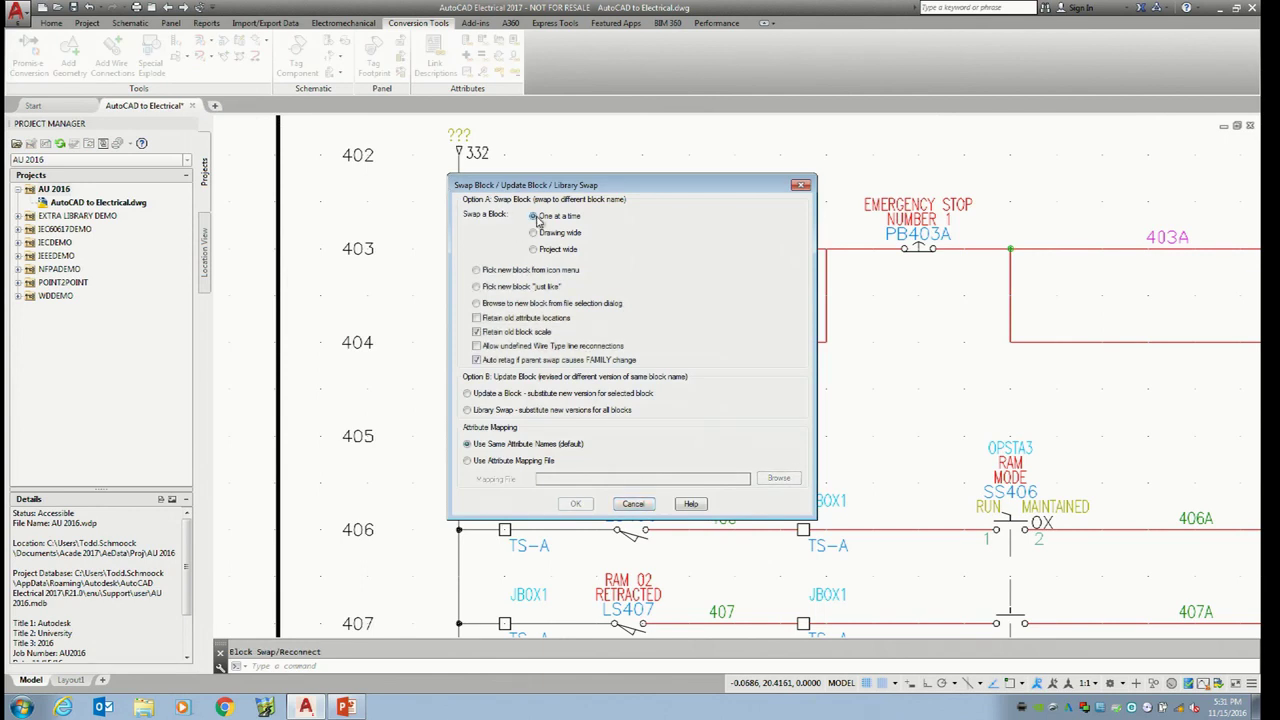
{"action": "left_click", "coordinate": [477, 287]}
{"action": "left_click", "coordinate": [575, 503]}
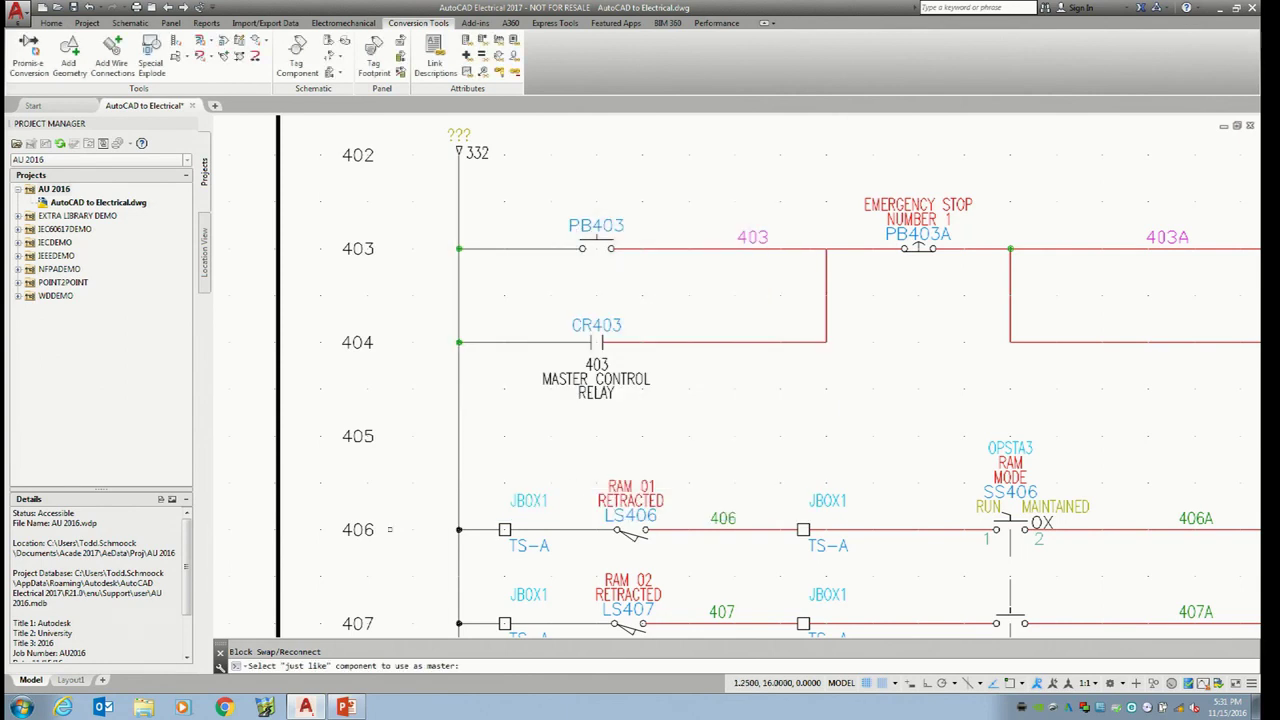
{"action": "key", "text": "F9"}
{"action": "left_click", "coordinate": [457, 530]}
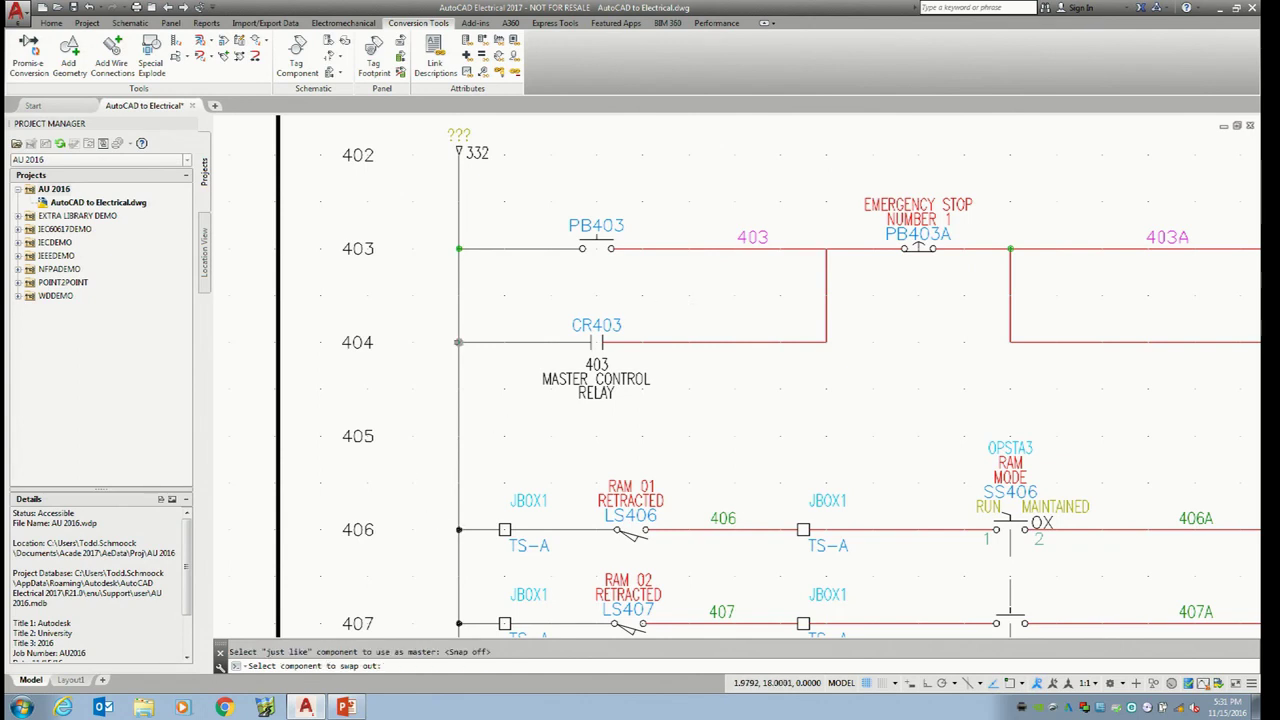
{"action": "left_click", "coordinate": [458, 342]}
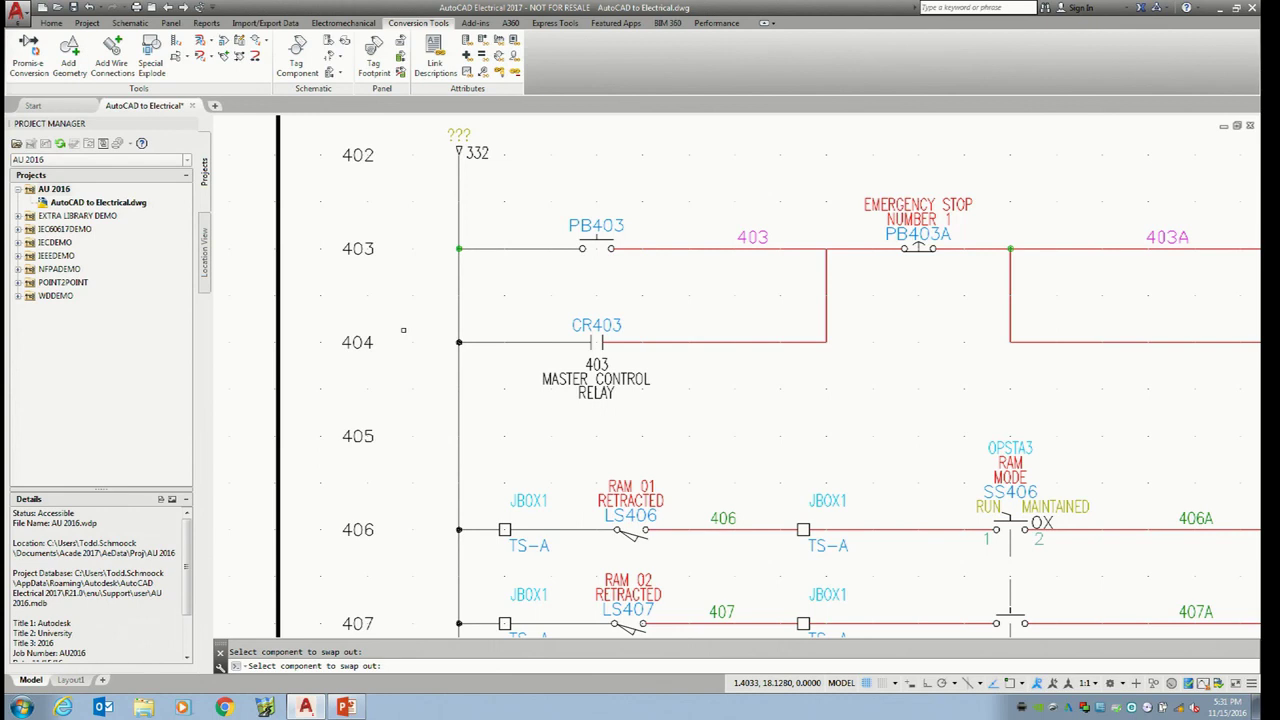
{"action": "key", "text": "Escape"}
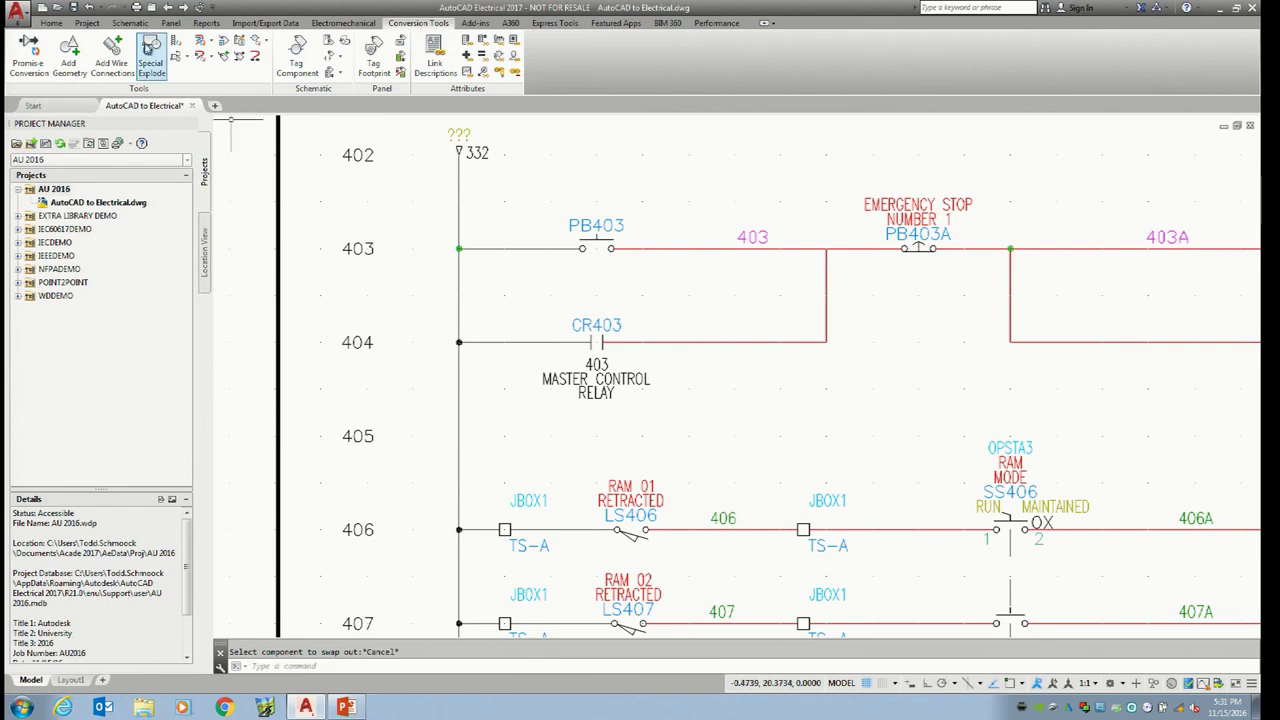
Insert a wire connection dot at the rung 403 junction between PB403 and PB403A, with snap turned on
{"action": "left_click", "coordinate": [134, 24]}
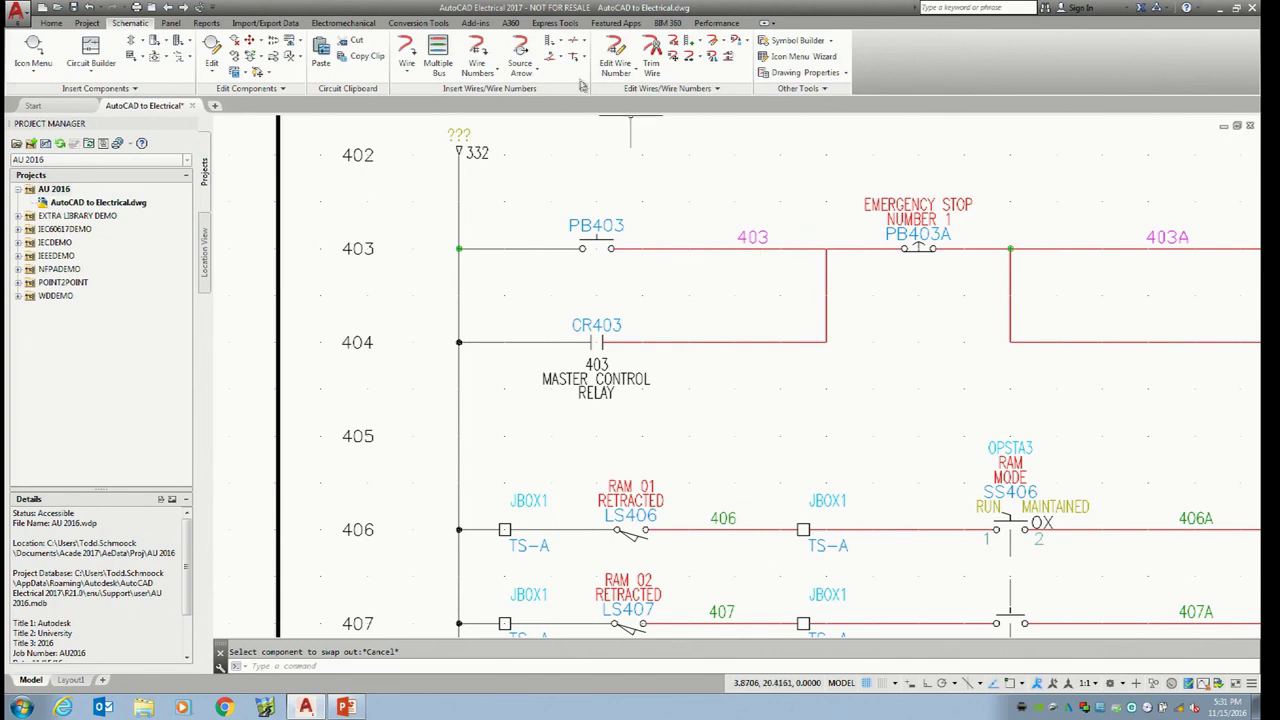
{"action": "left_click", "coordinate": [576, 58]}
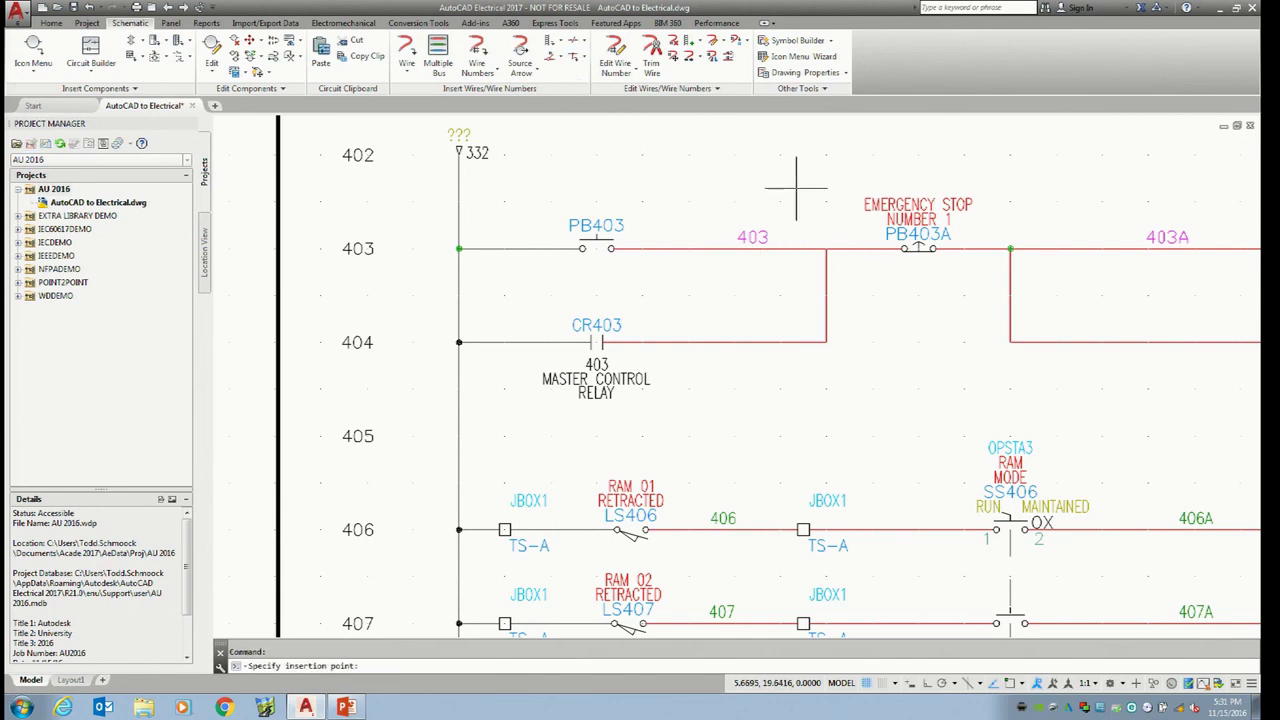
{"action": "key", "text": "F9"}
{"action": "left_click", "coordinate": [826, 248]}
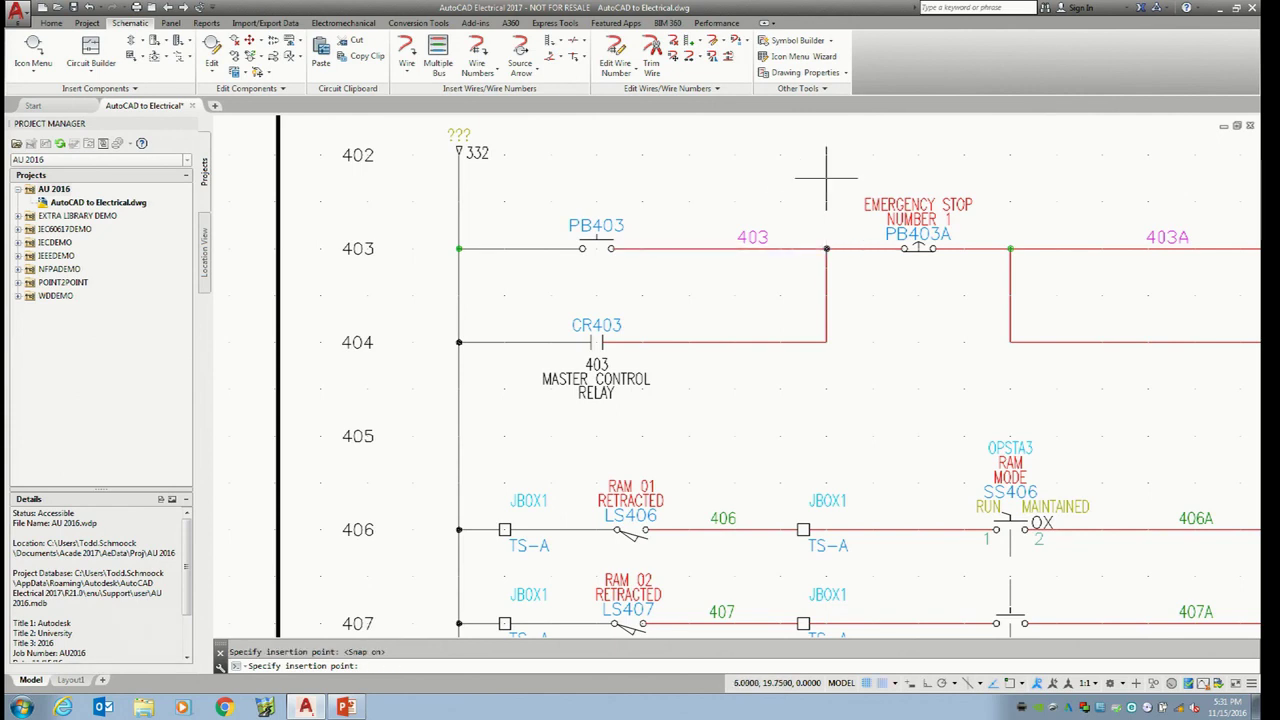
{"action": "key", "text": "Escape"}
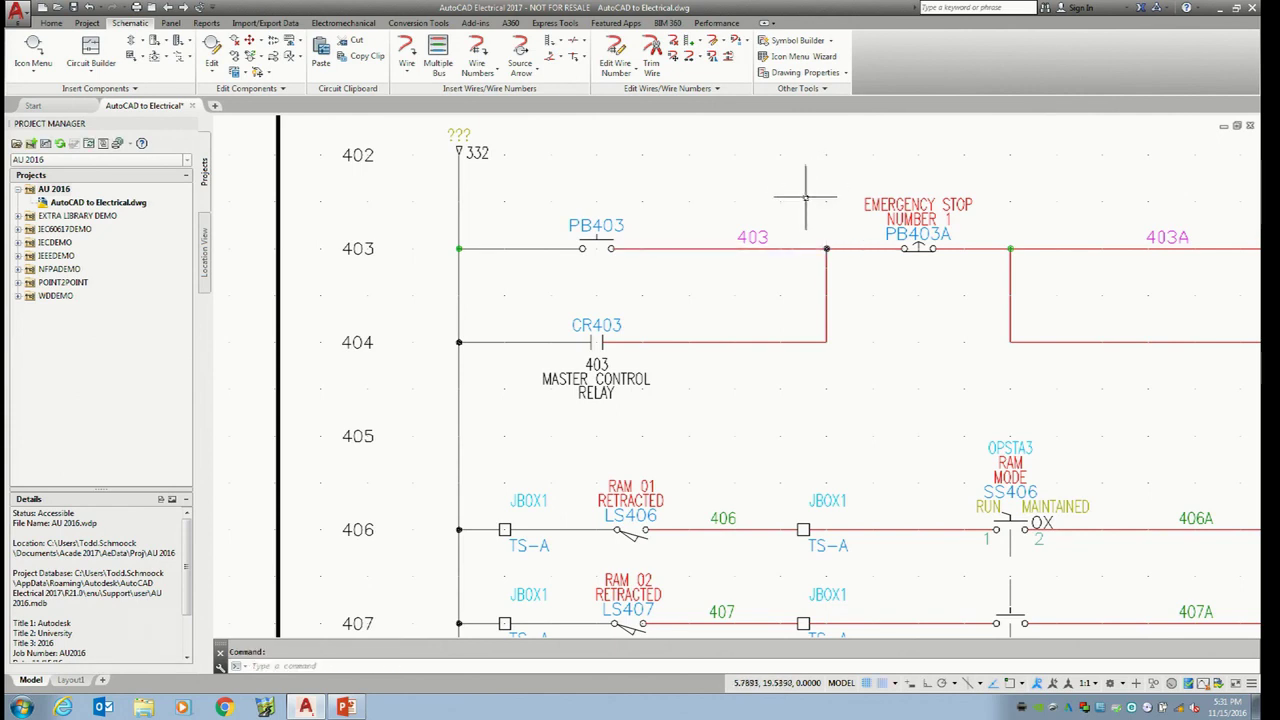
Scoot the vertical wire with its new connection dot toward PB403A, and return both to the original position
{"action": "left_click", "coordinate": [418, 22]}
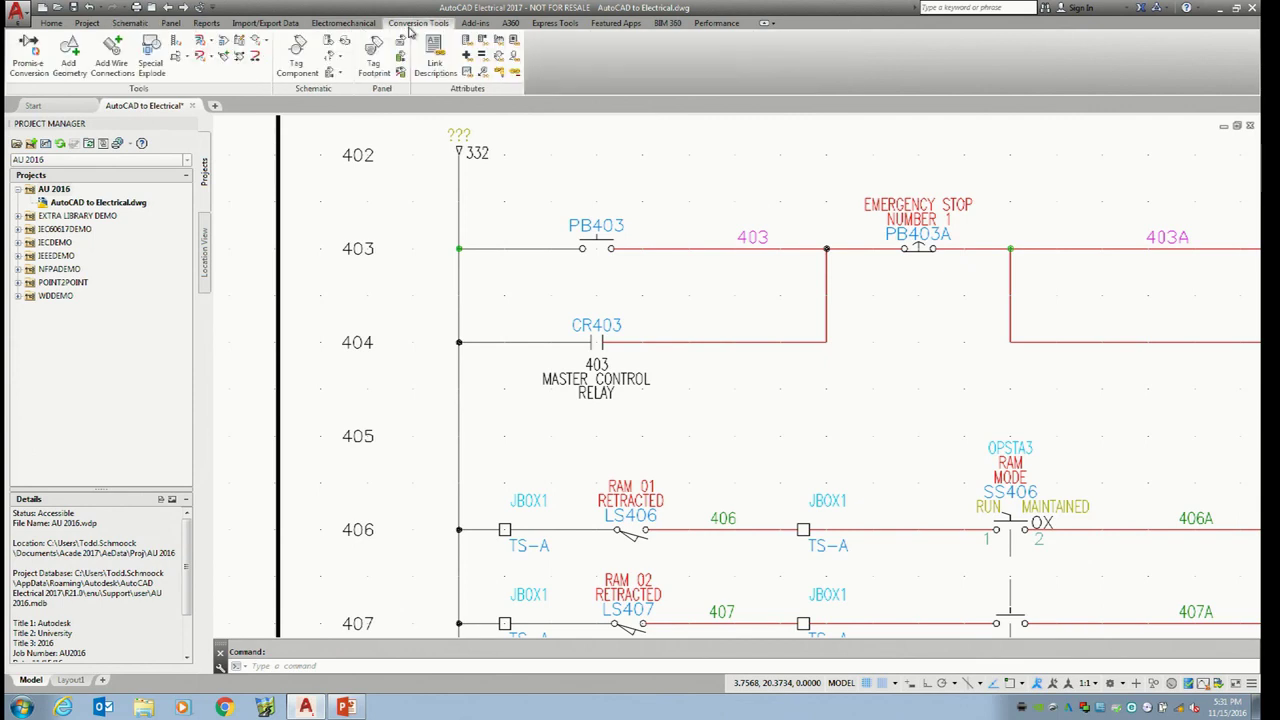
{"action": "right_click", "coordinate": [826, 292]}
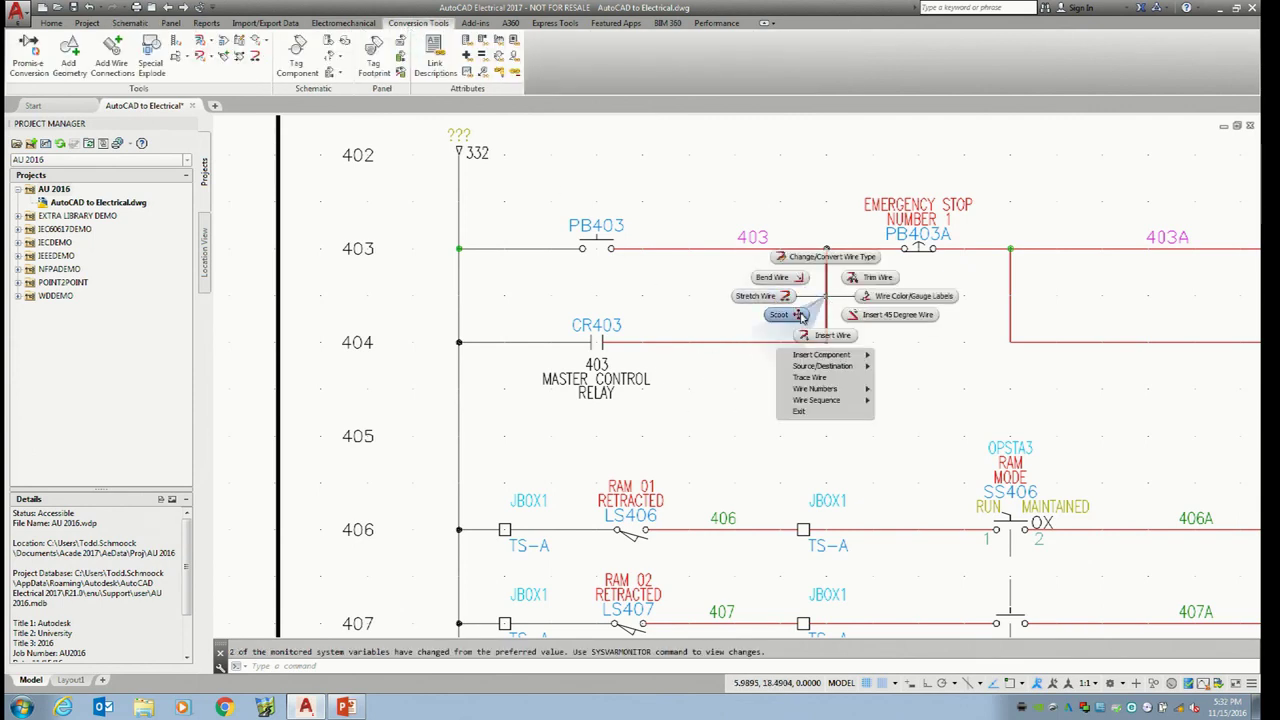
{"action": "left_click", "coordinate": [779, 314]}
{"action": "left_click", "coordinate": [849, 295]}
{"action": "type", "text": "u"}
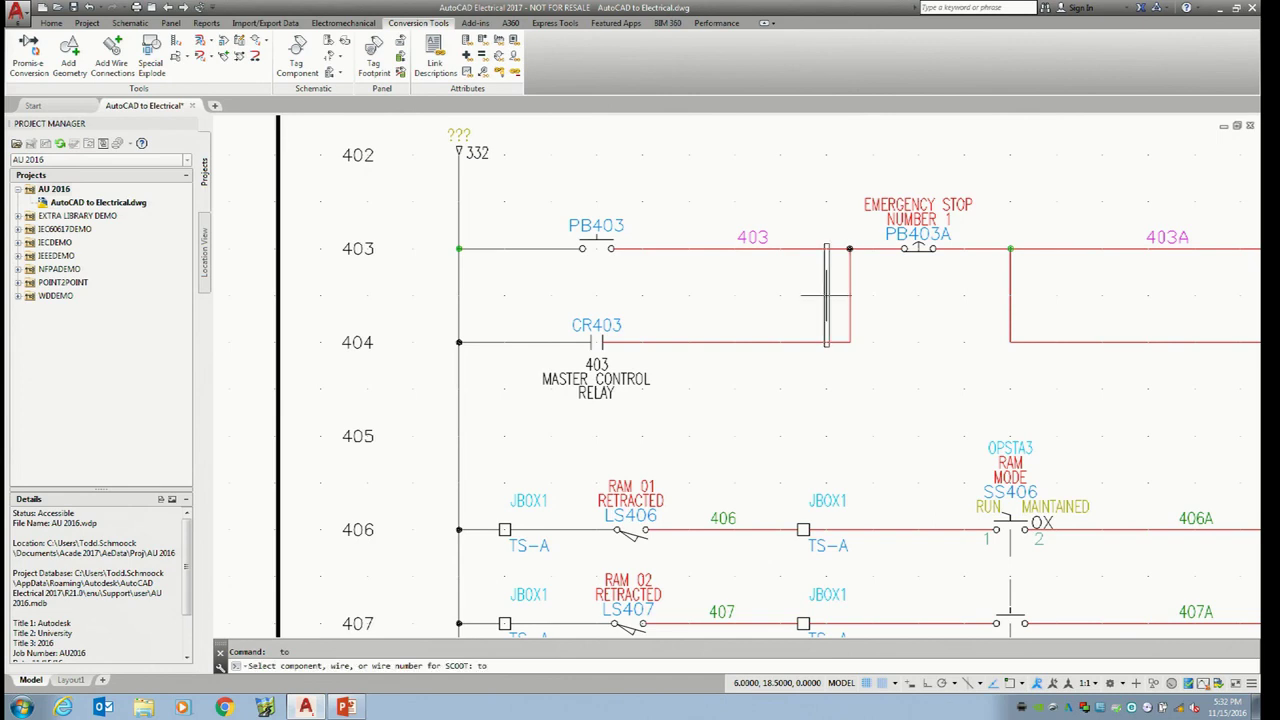
{"action": "key", "text": "Return"}
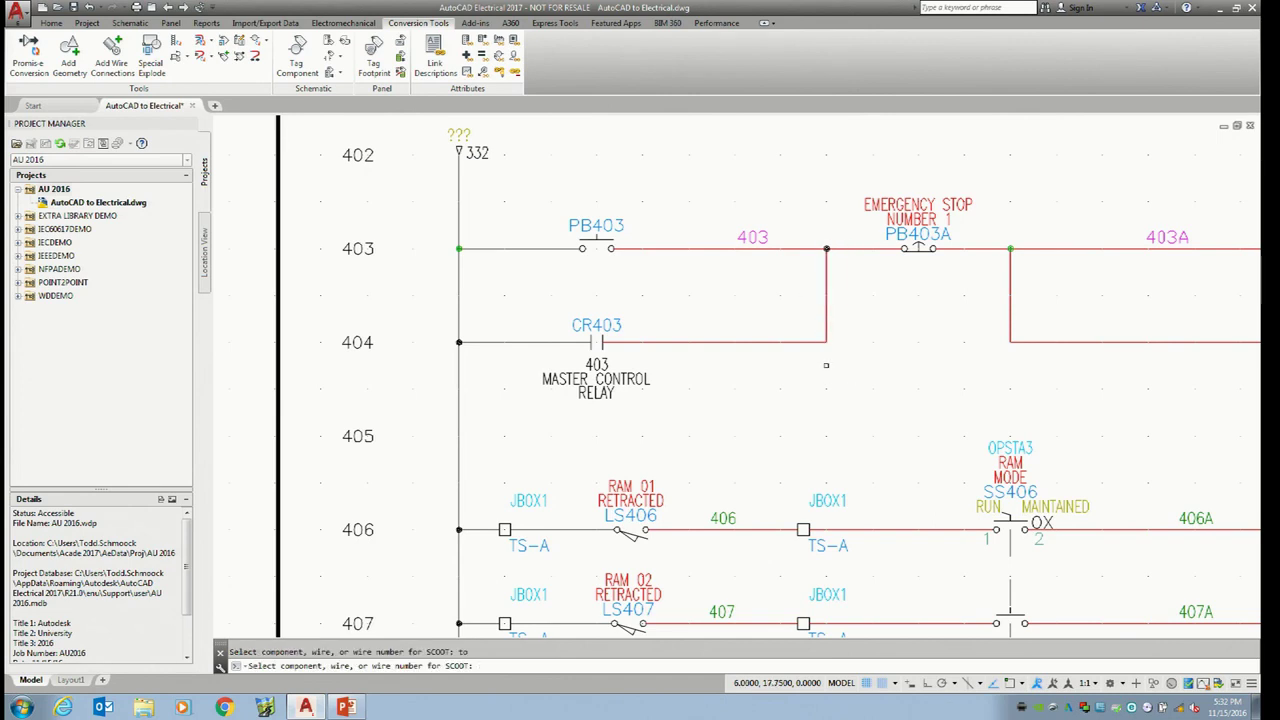
Set up a drawing-wide Swap Block operation that picks the new block "just like" an existing one
{"action": "key", "text": "Escape"}
{"action": "scroll", "coordinate": [813, 349], "scroll_direction": "down", "scroll_amount": 2}
{"action": "mouse_move", "coordinate": [813, 349]}
{"action": "middle_mouse_down"}
{"action": "mouse_move", "coordinate": [677, 335]}
{"action": "mouse_move", "coordinate": [680, 391]}
{"action": "middle_mouse_up"}
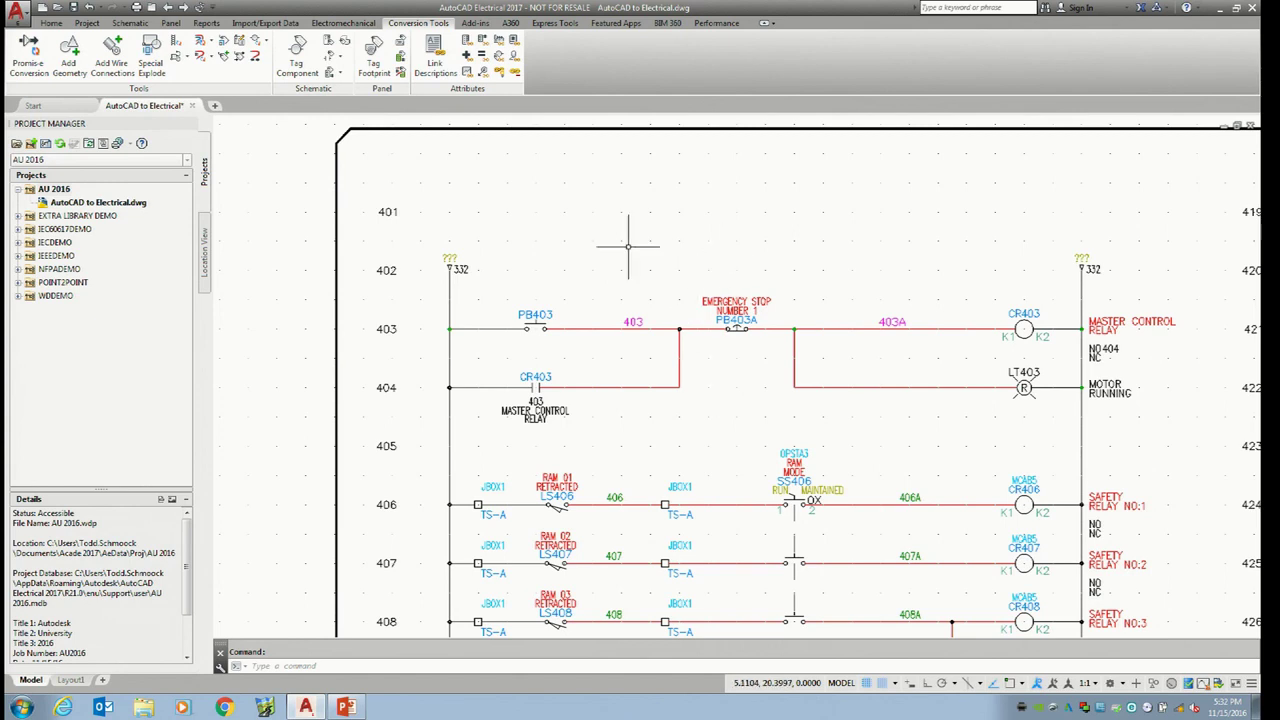
{"action": "left_click", "coordinate": [185, 57]}
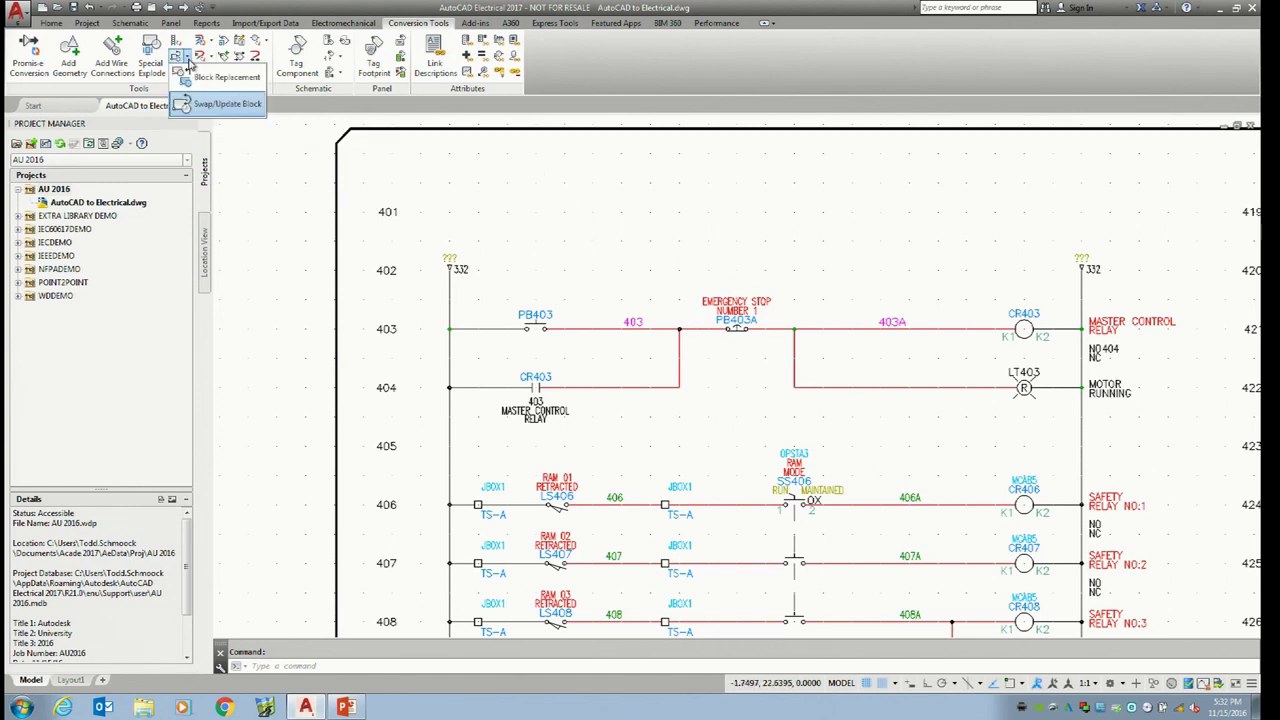
{"action": "left_click", "coordinate": [200, 110]}
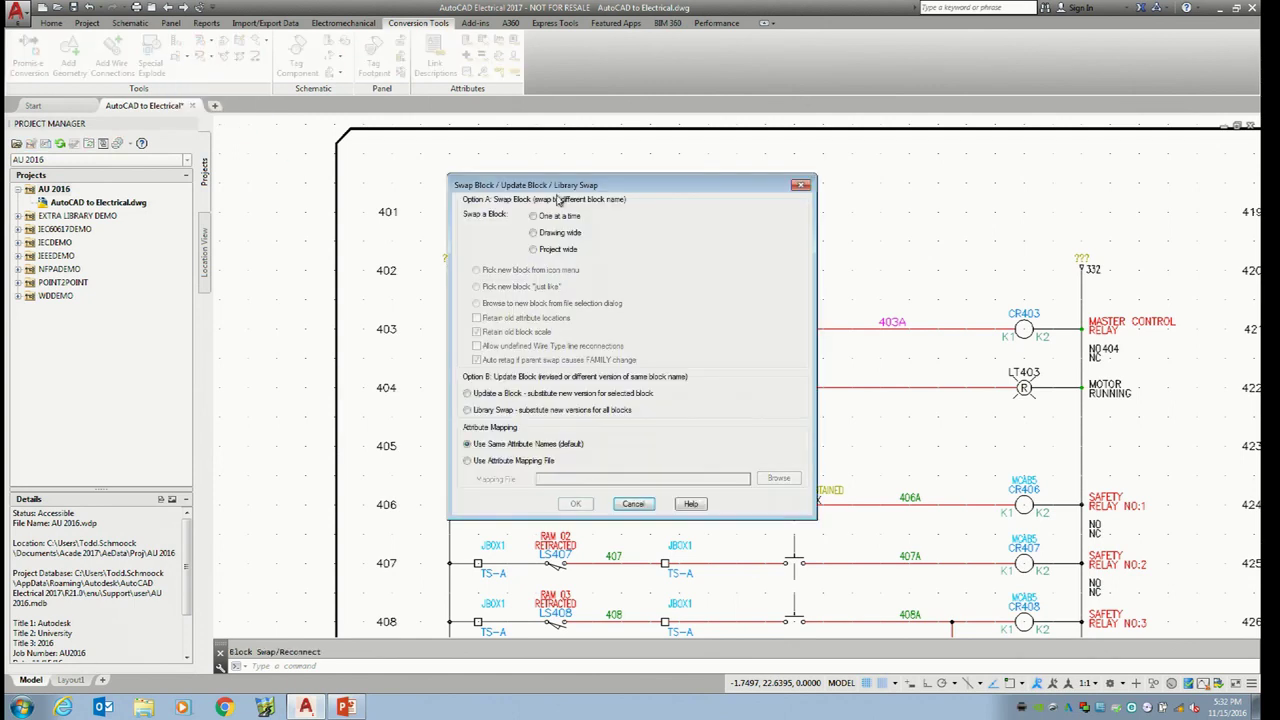
{"action": "left_click_drag", "start_coordinate": [562, 188], "coordinate": [189, 121]}
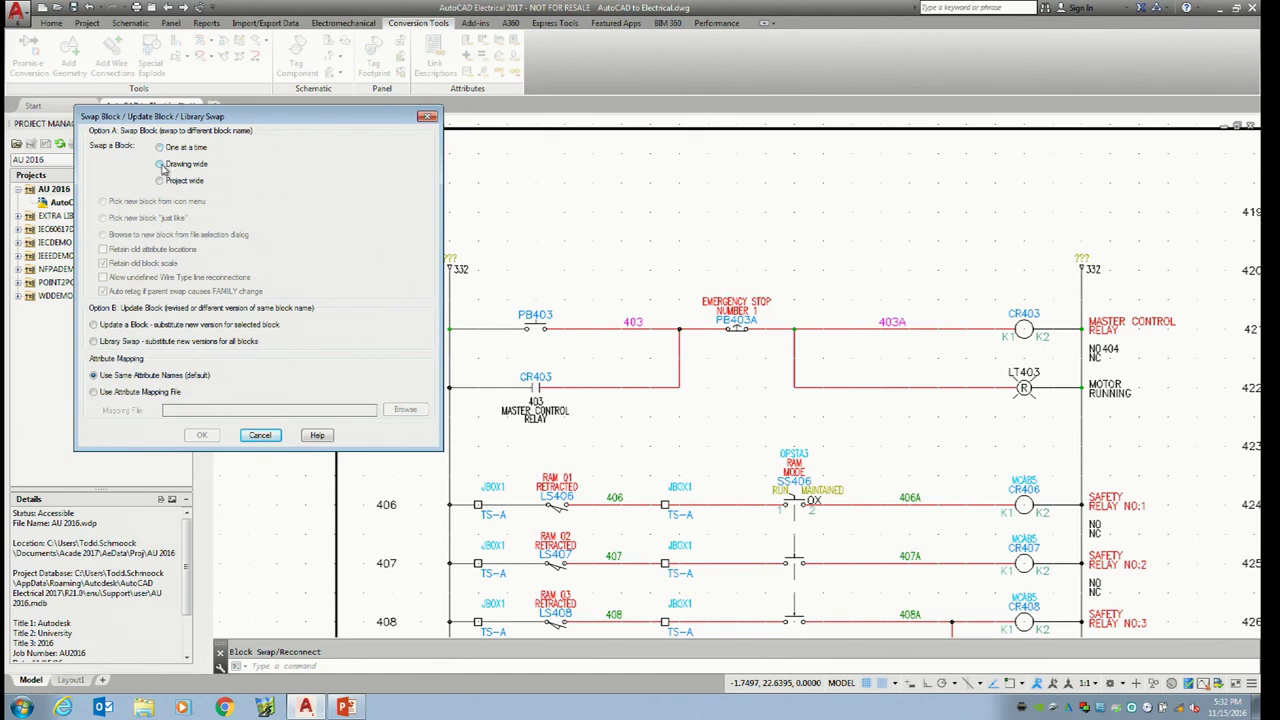
{"action": "left_click", "coordinate": [160, 164]}
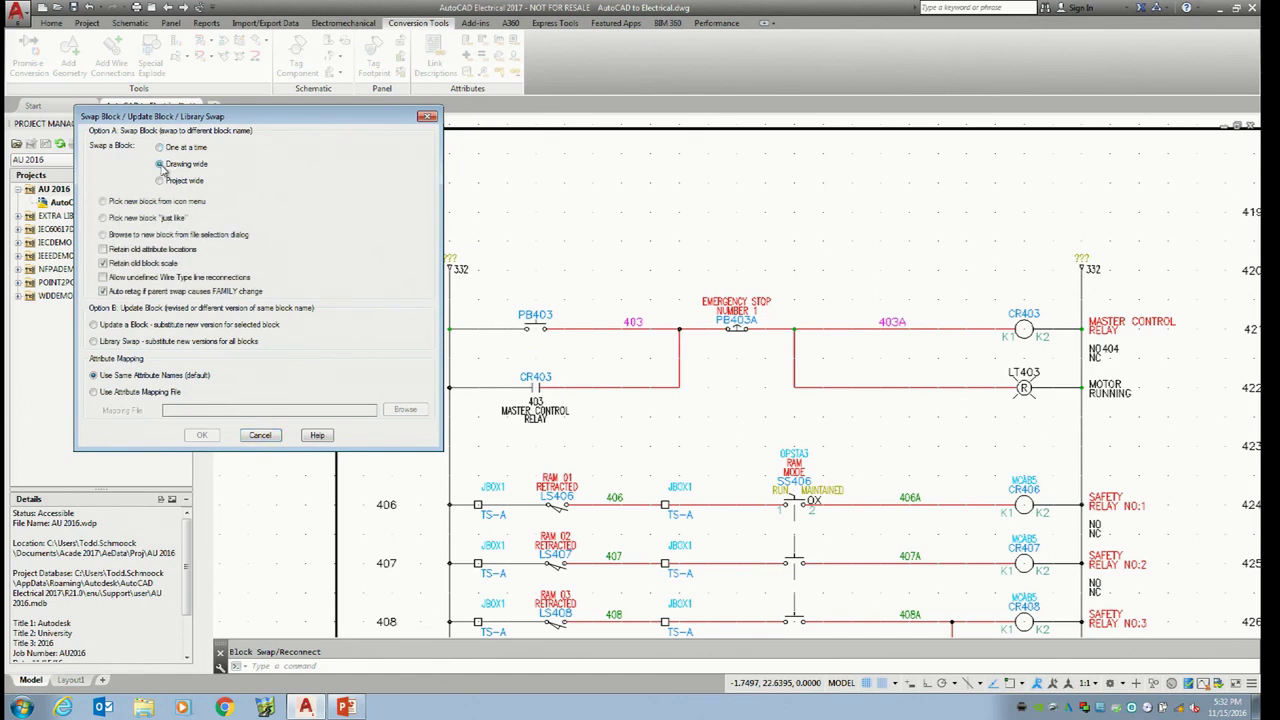
{"action": "left_click", "coordinate": [103, 218]}
{"action": "left_click", "coordinate": [203, 436]}
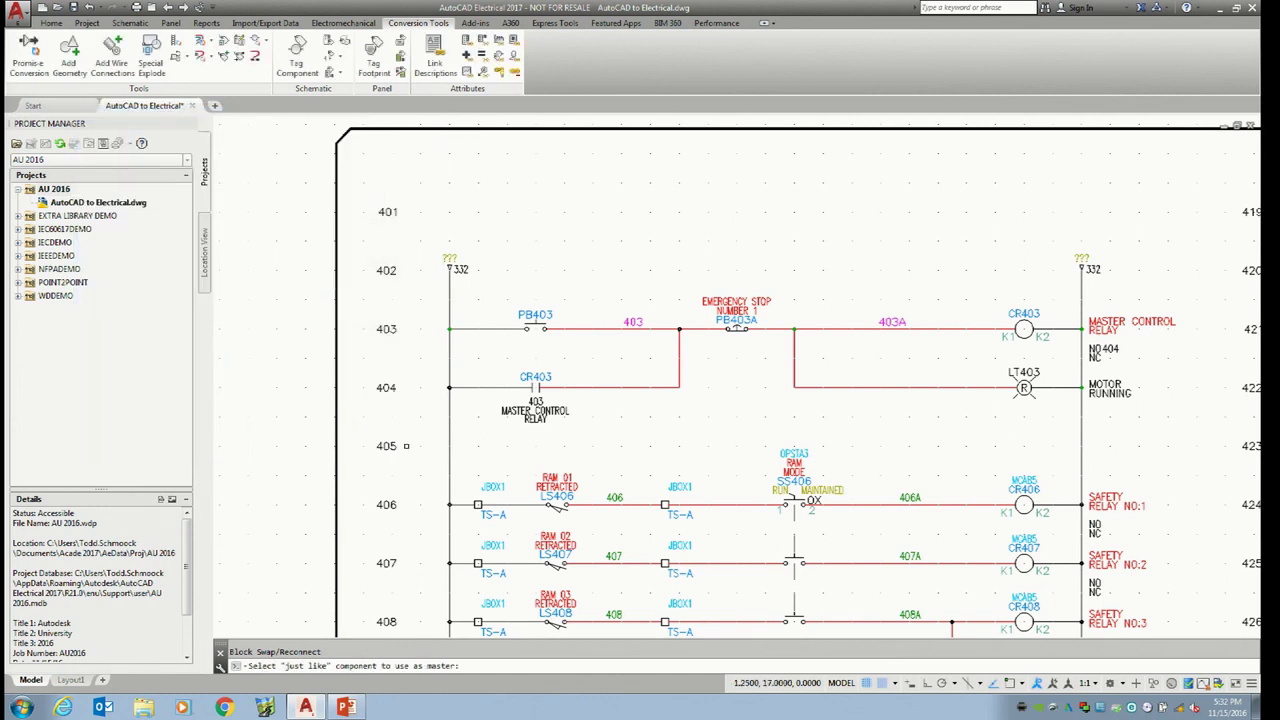
With snap off, use the black wire dot on the left rail at rung 404 as master to replace every green dot like rung 403's
{"action": "key", "text": "F9"}
{"action": "scroll", "coordinate": [438, 386], "scroll_direction": "up", "scroll_amount": 4}
{"action": "left_click", "coordinate": [460, 391]}
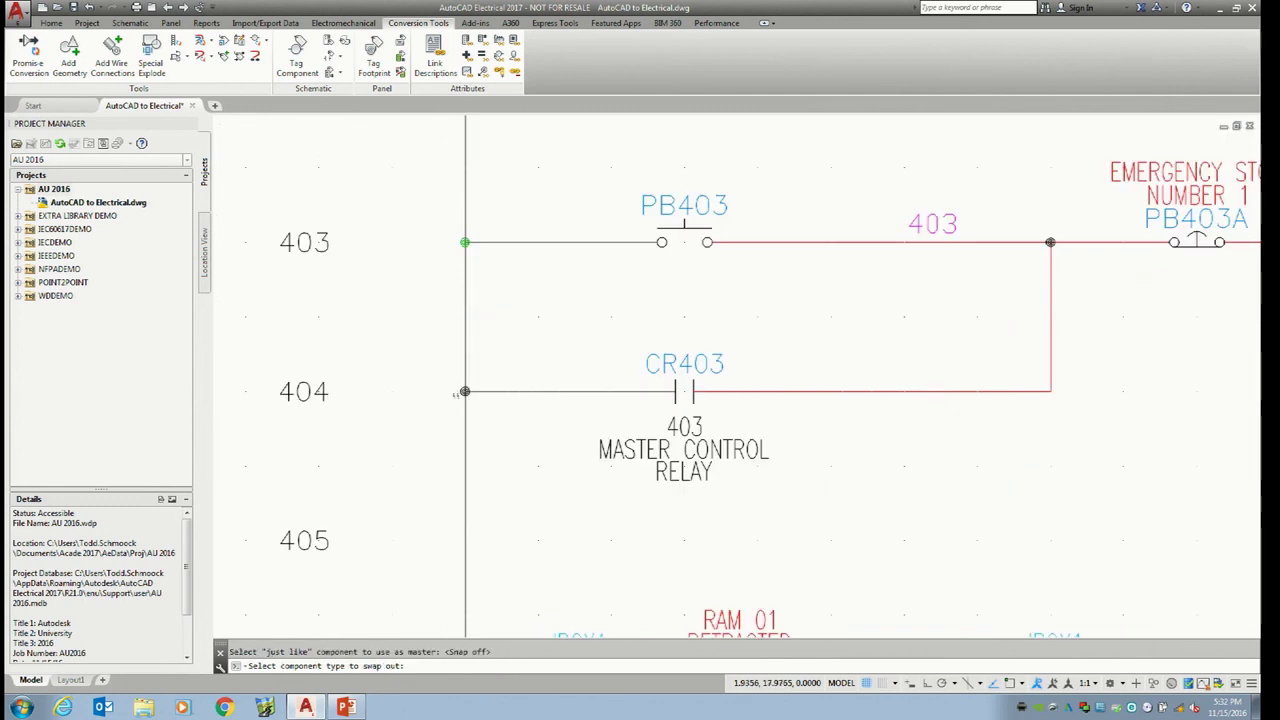
{"action": "scroll", "coordinate": [499, 415], "scroll_direction": "down", "scroll_amount": 2}
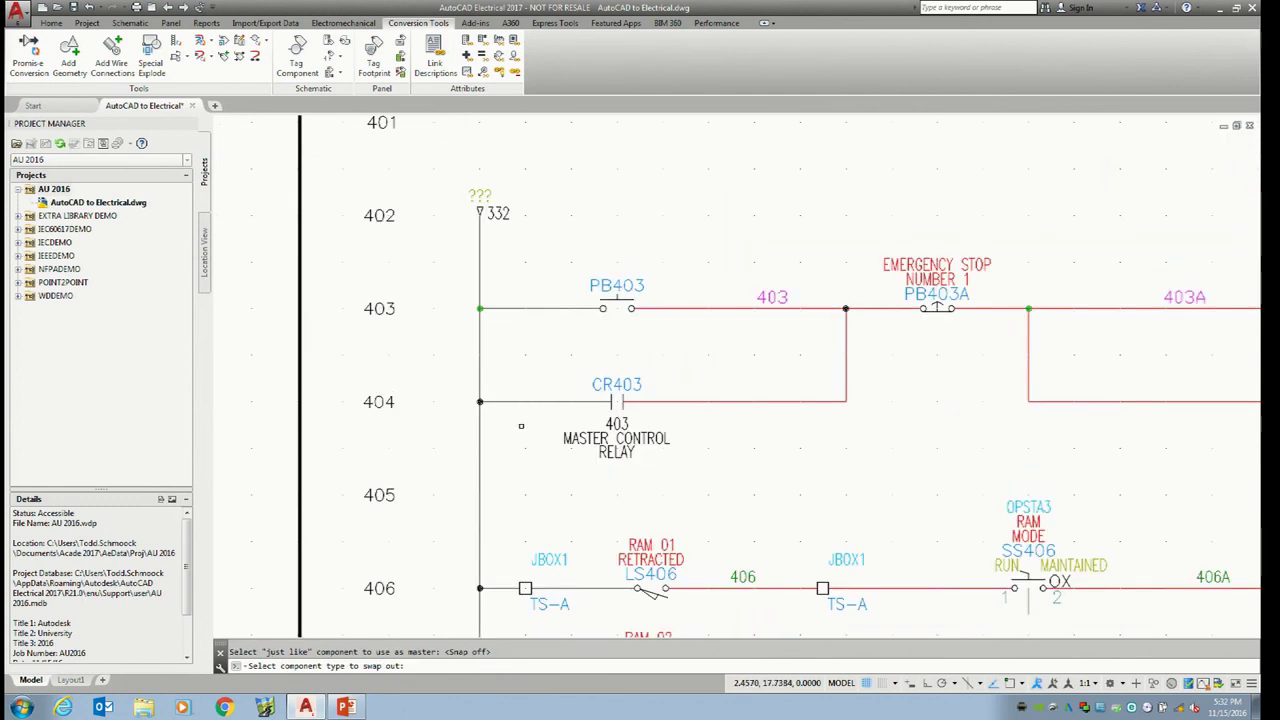
{"action": "scroll", "coordinate": [520, 426], "scroll_direction": "down", "scroll_amount": 2}
{"action": "scroll", "coordinate": [470, 428], "scroll_direction": "up", "scroll_amount": 3}
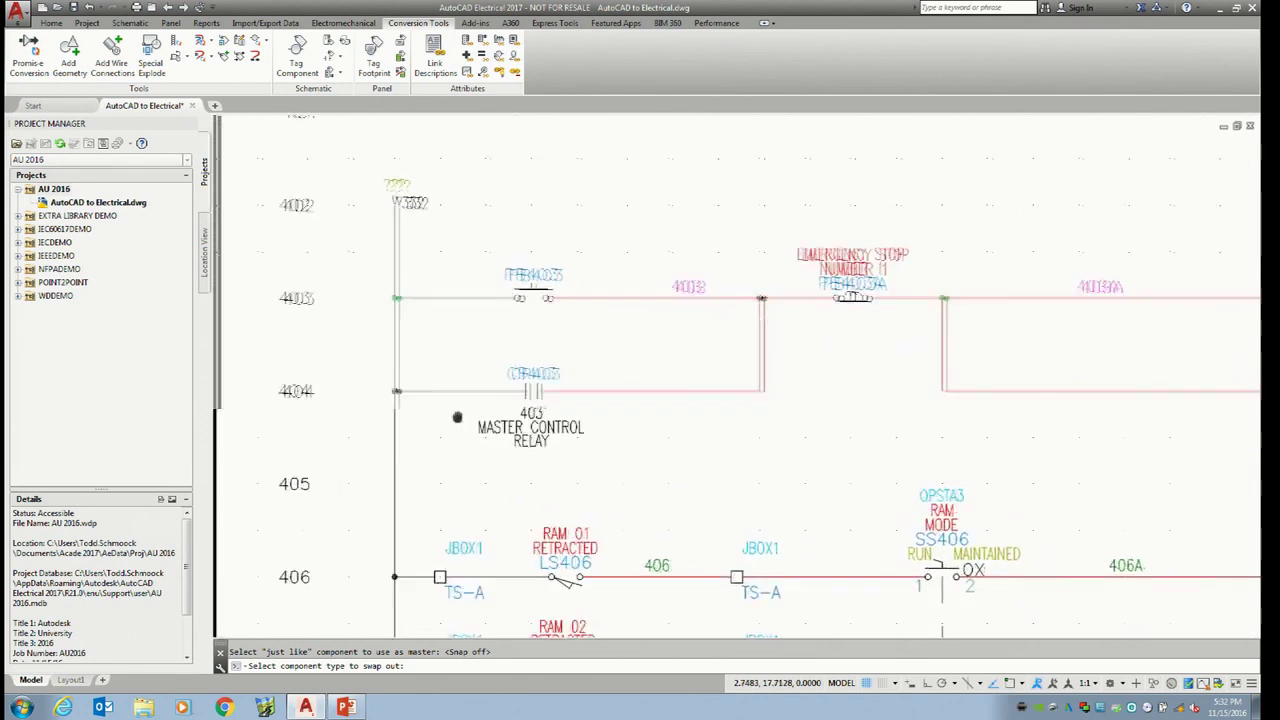
{"action": "middle_click_drag", "start_coordinate": [393, 410], "coordinate": [310, 403]}
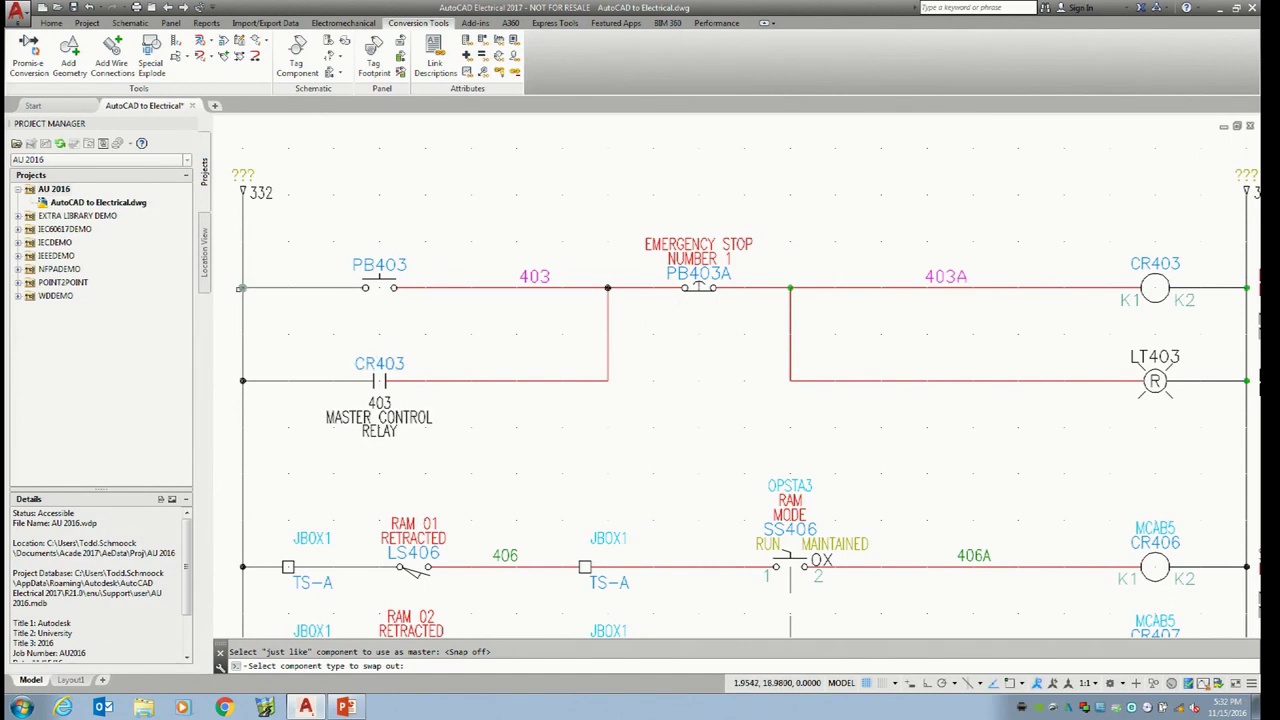
{"action": "key", "text": "Escape"}
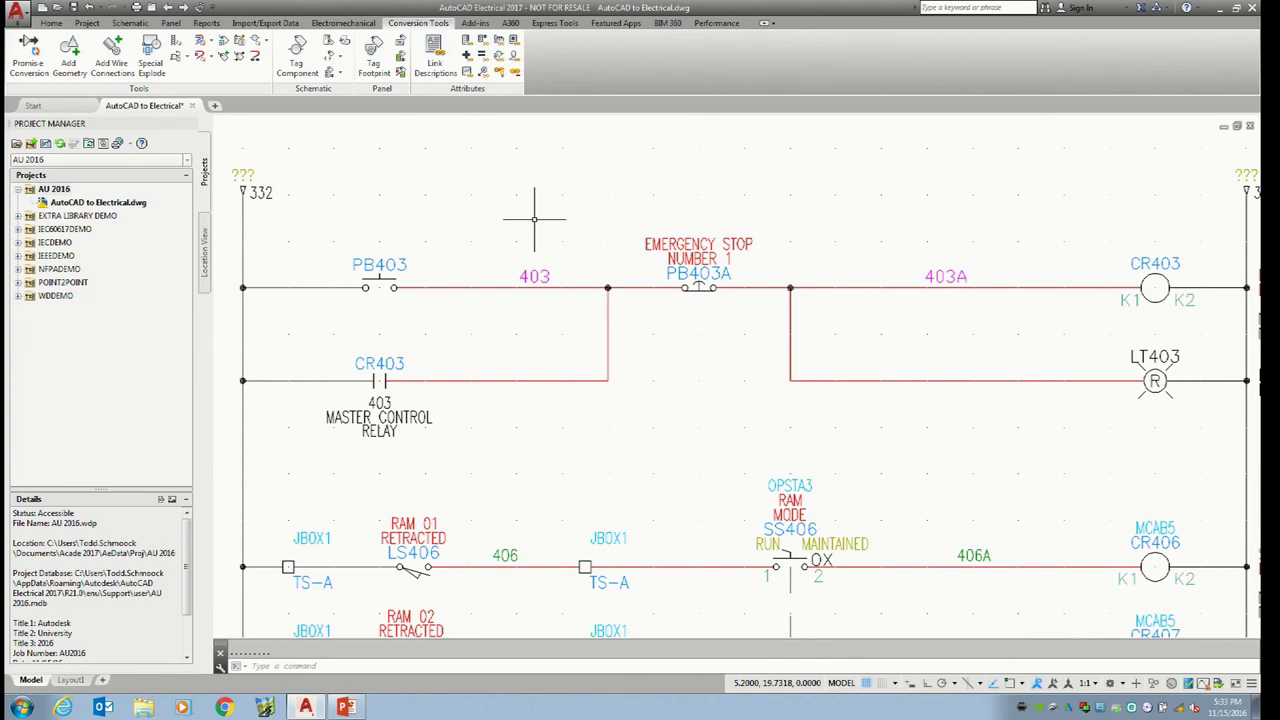
{"action": "scroll", "coordinate": [539, 251], "scroll_direction": "down", "scroll_amount": 2}
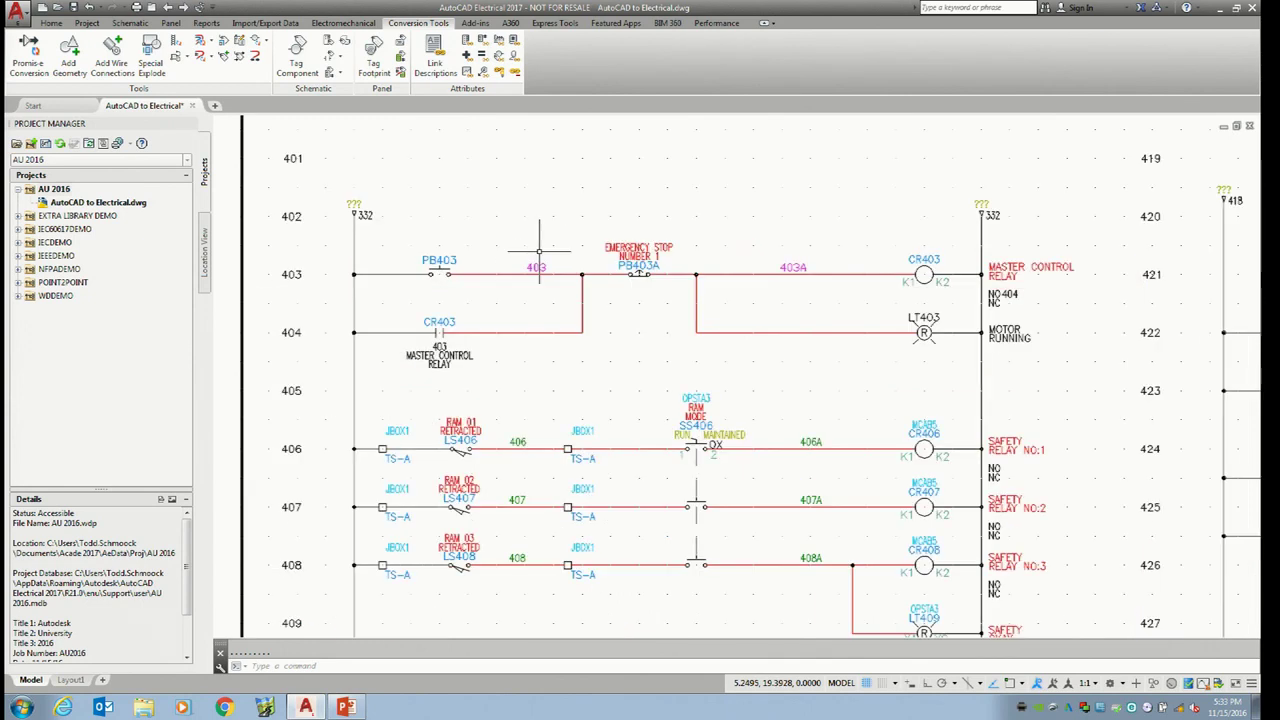
{"action": "middle_click_drag", "start_coordinate": [580, 279], "coordinate": [582, 289]}
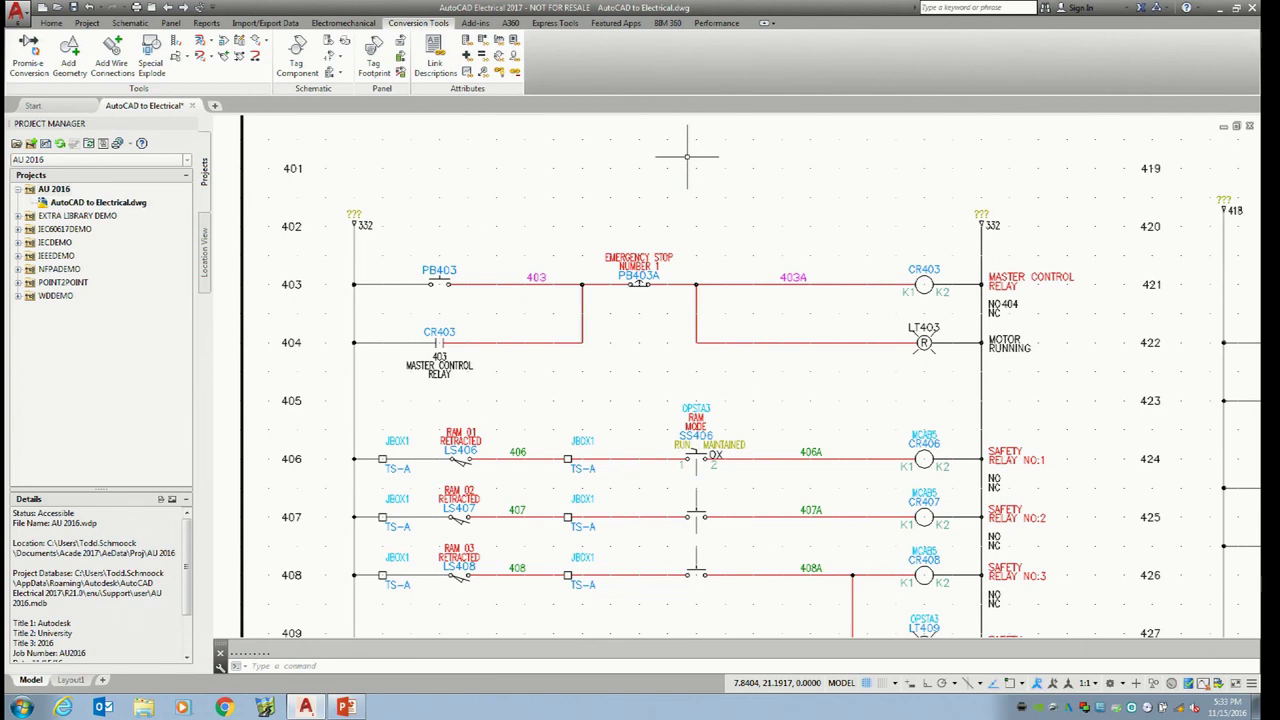
{"action": "middle_click", "coordinate": [585, 161]}
{"action": "middle_click", "coordinate": [585, 161]}
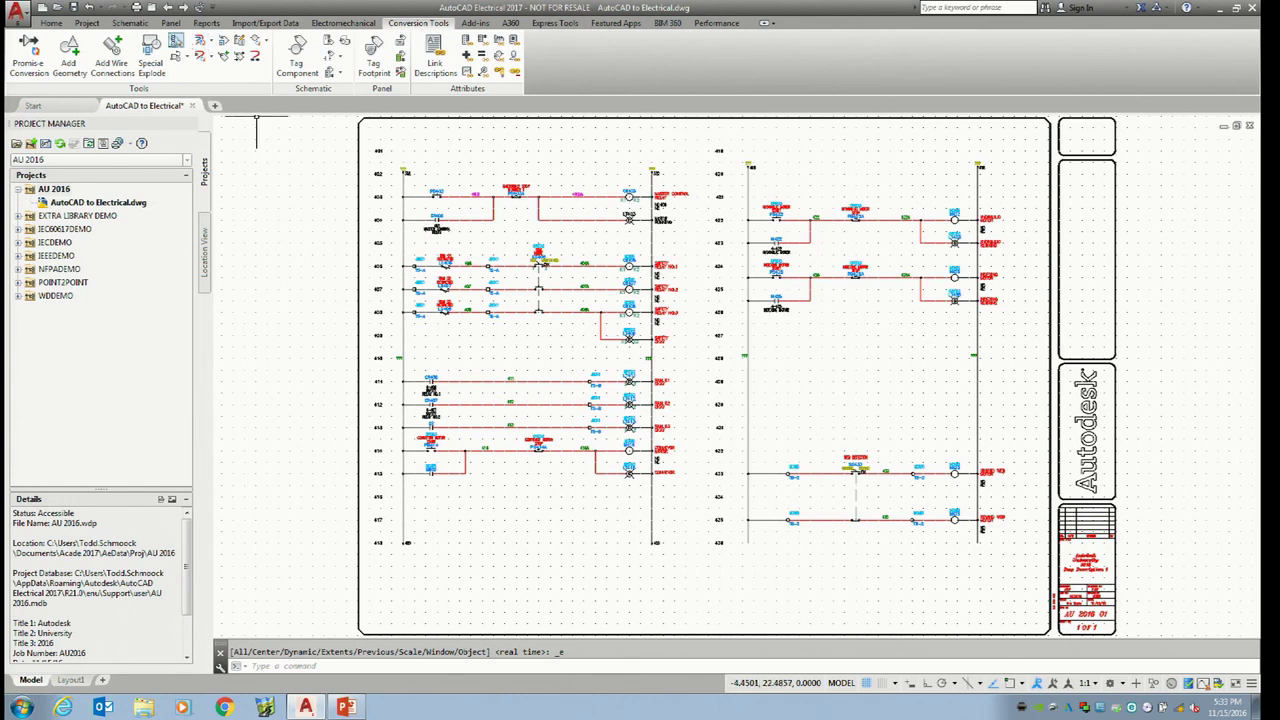
{"action": "left_click", "coordinate": [130, 23]}
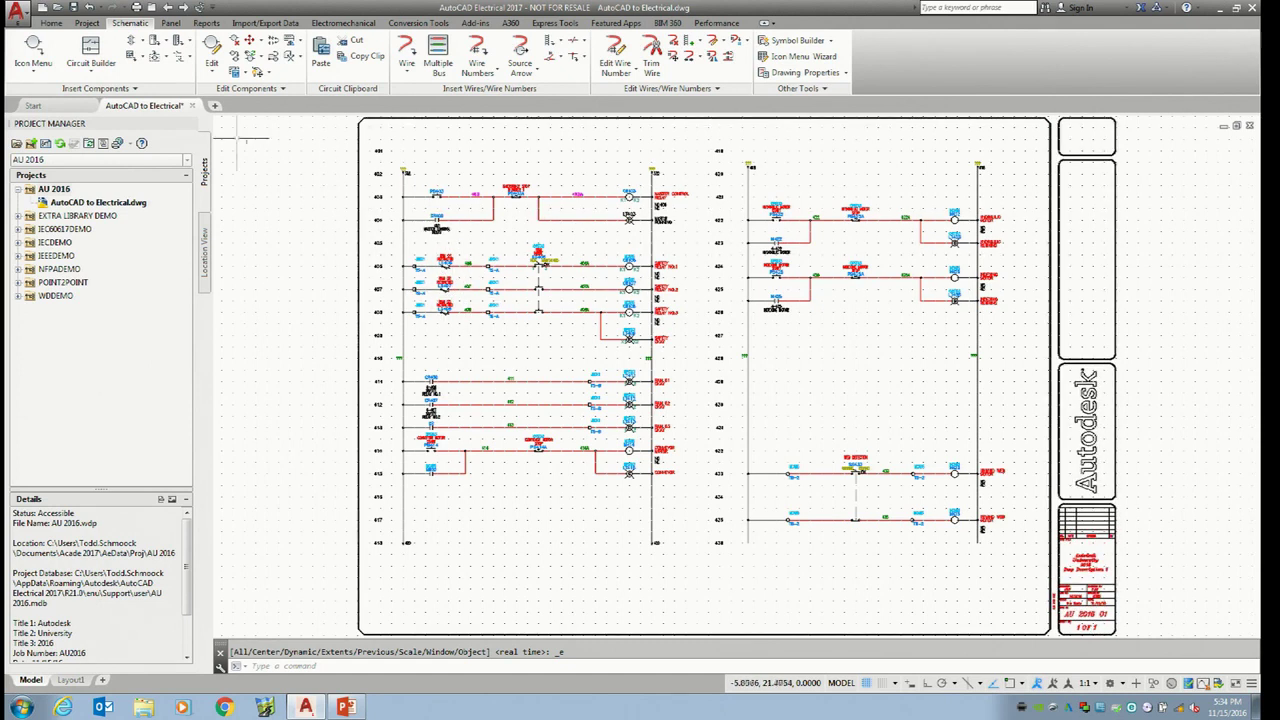
{"action": "left_click", "coordinate": [170, 23]}
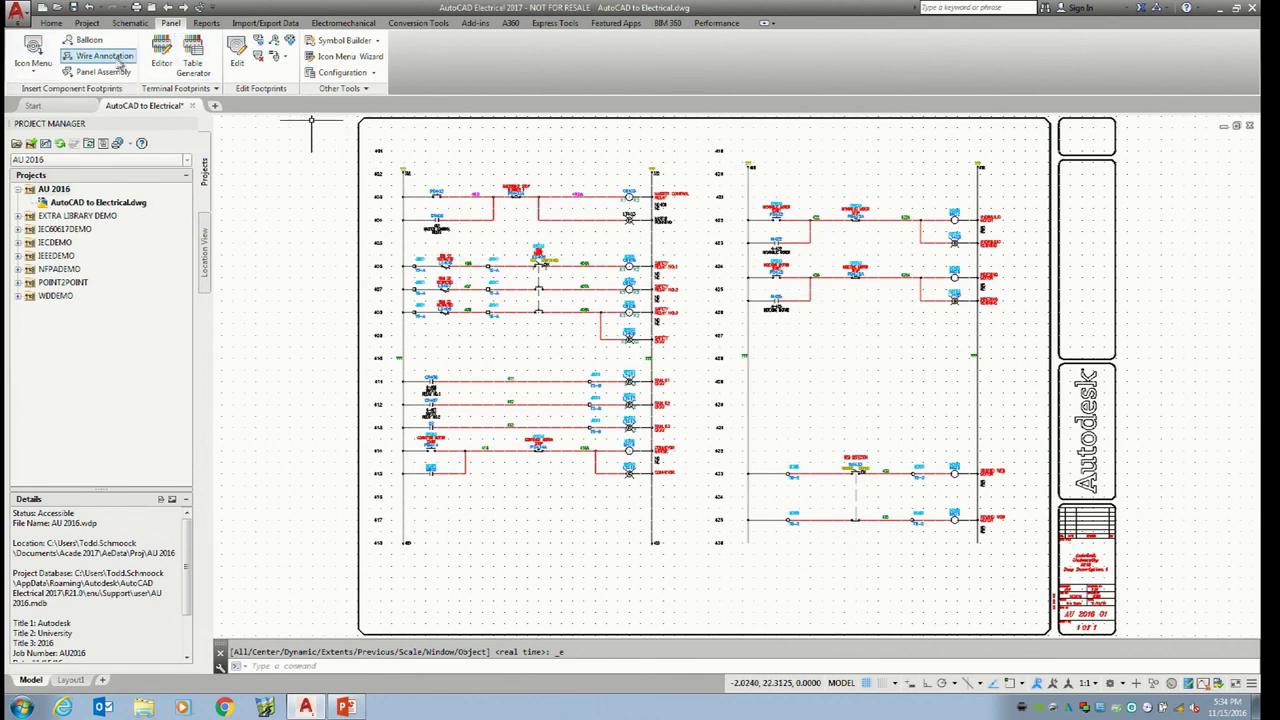
{"action": "left_click", "coordinate": [407, 27]}
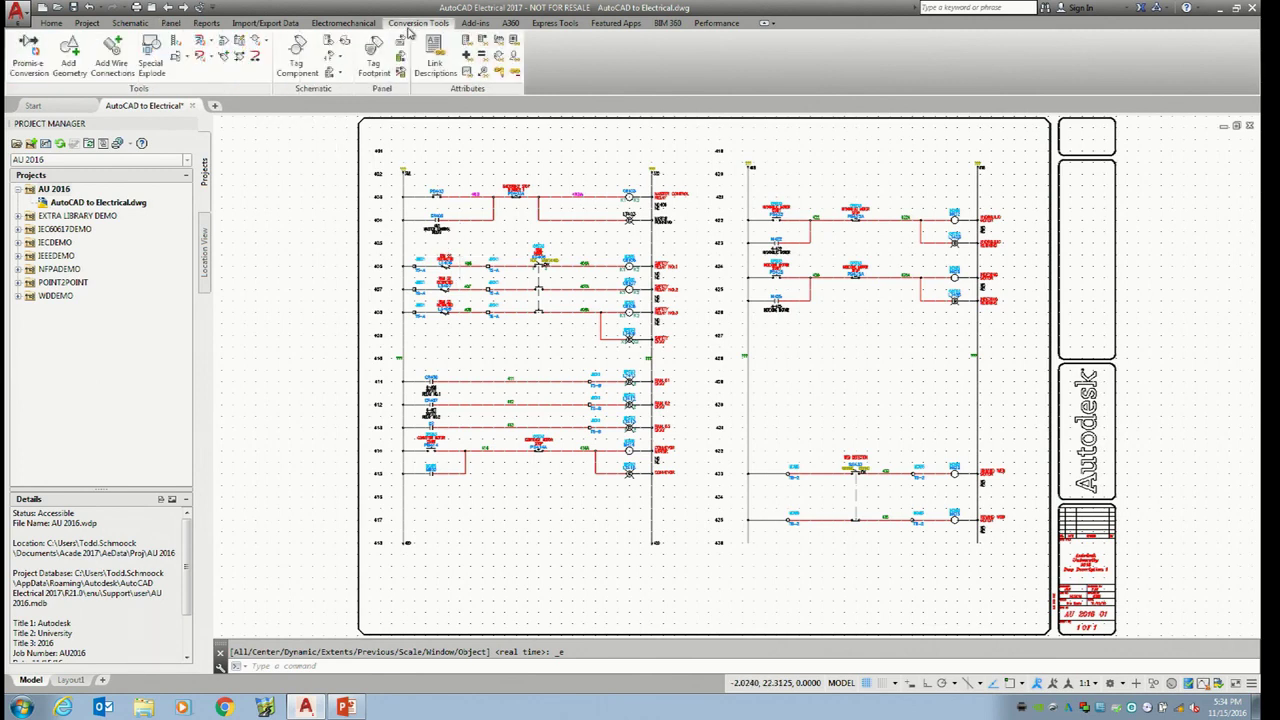
{"action": "left_click", "coordinate": [206, 23]}
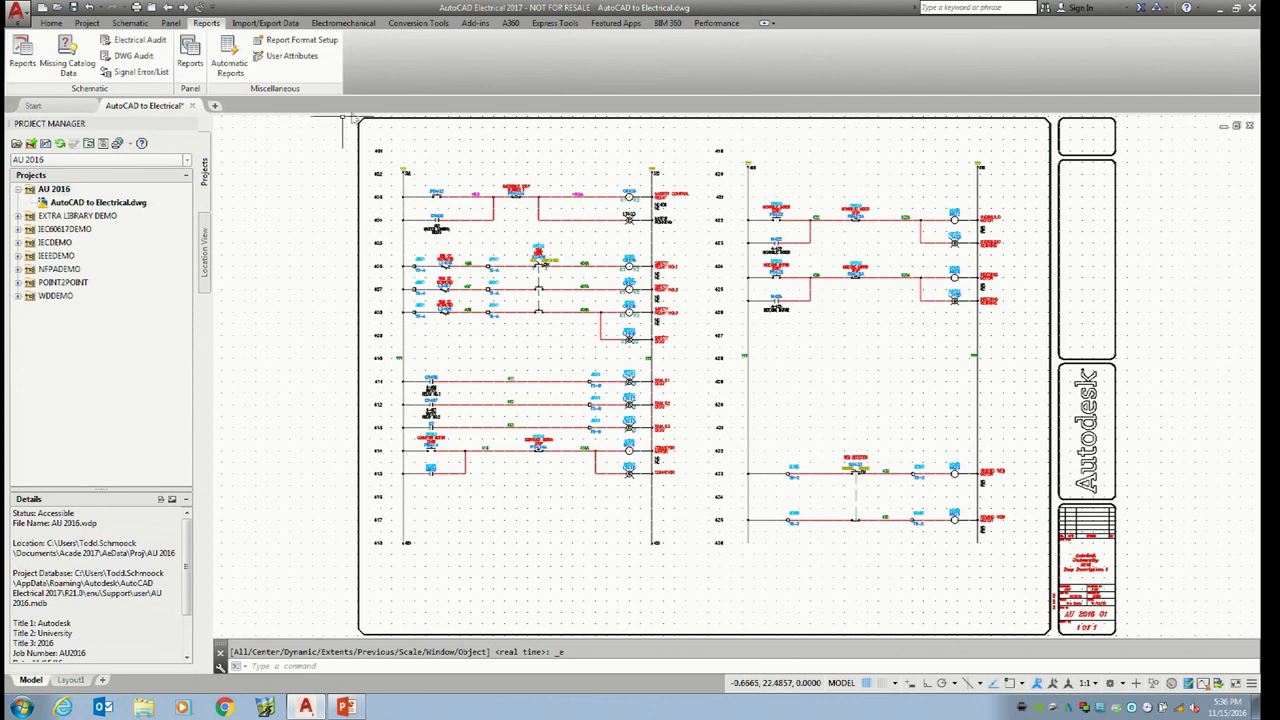
Scoot push button PB403 a short distance along rung 403 toward its wire number, with snap on
{"action": "scroll", "coordinate": [430, 193], "scroll_direction": "up", "scroll_amount": 6}
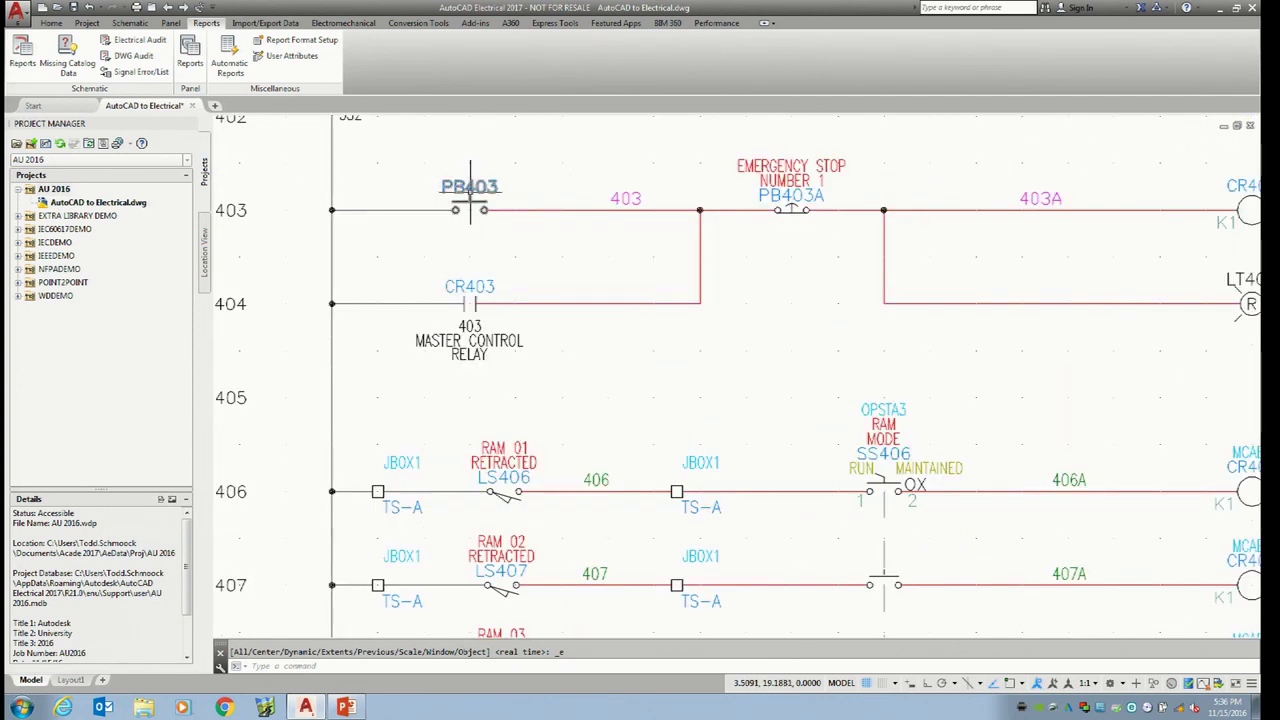
{"action": "right_click", "coordinate": [452, 210]}
{"action": "left_click", "coordinate": [444, 211]}
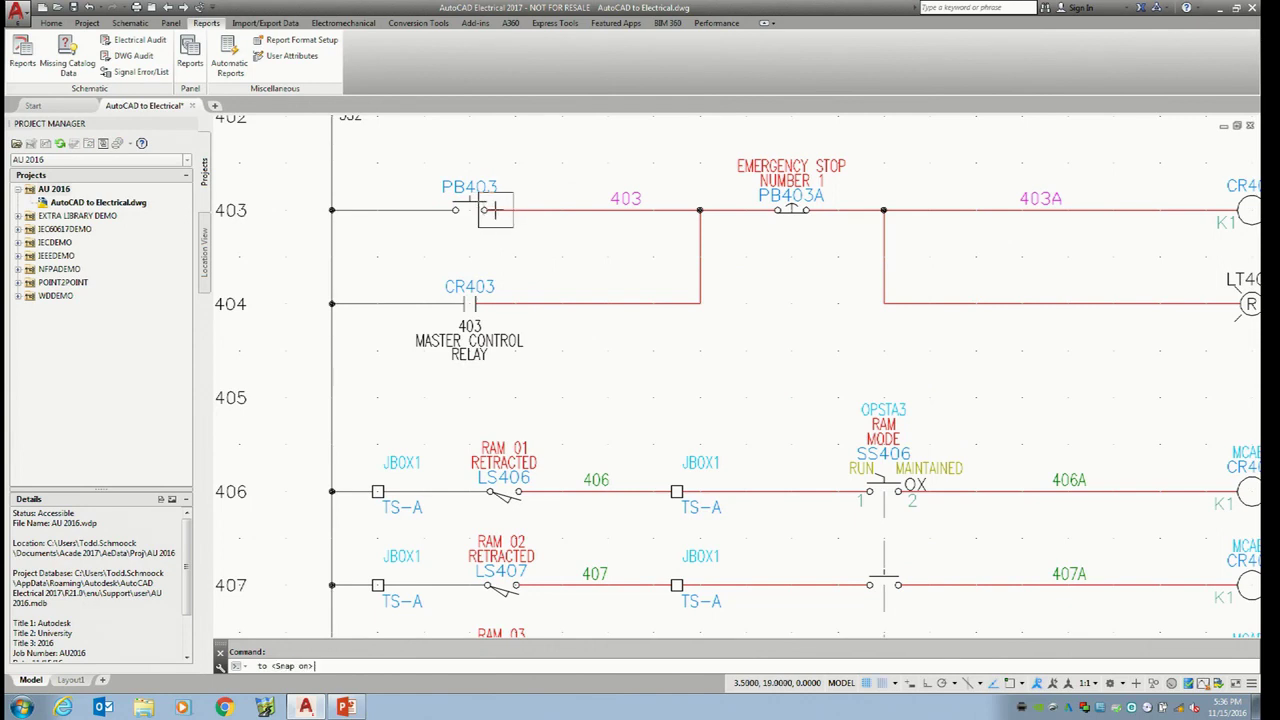
{"action": "left_click", "coordinate": [522, 210]}
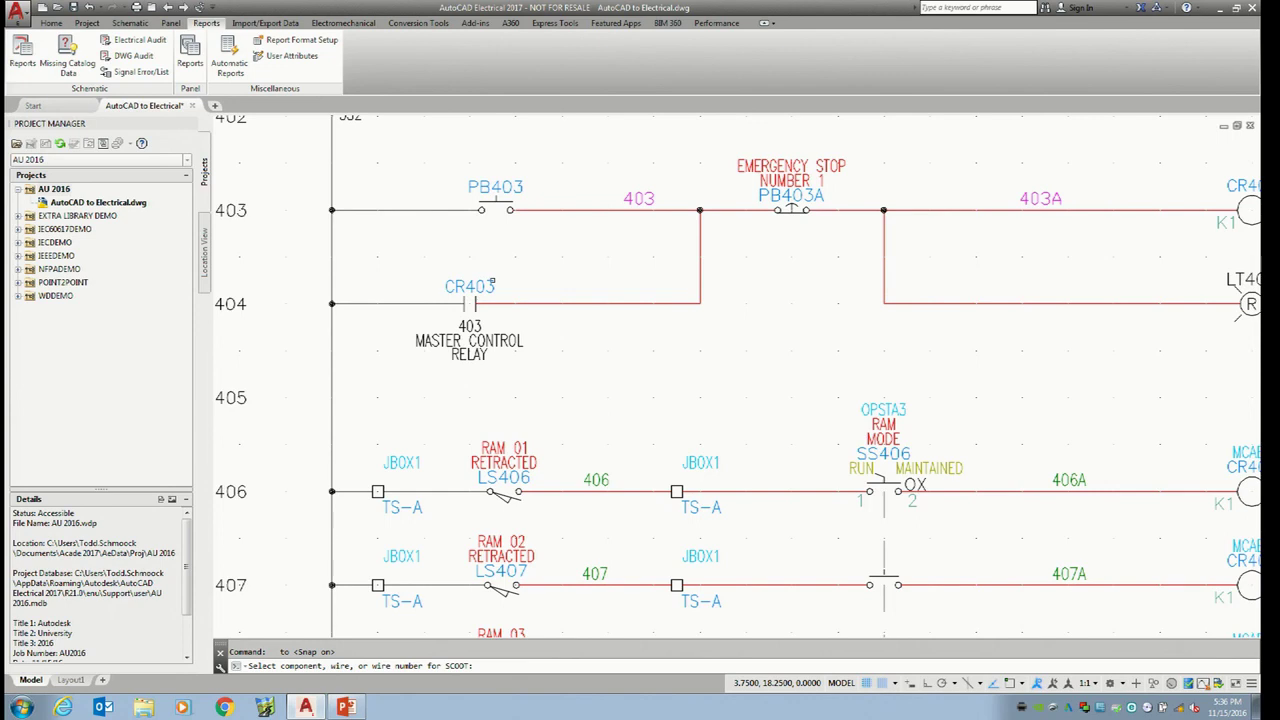
{"action": "key", "text": "Escape"}
Run the schematic Missing Bill of Material report for the active drawing, accepting the drawing save, and close the report
{"action": "scroll", "coordinate": [508, 251], "scroll_direction": "down", "scroll_amount": 2}
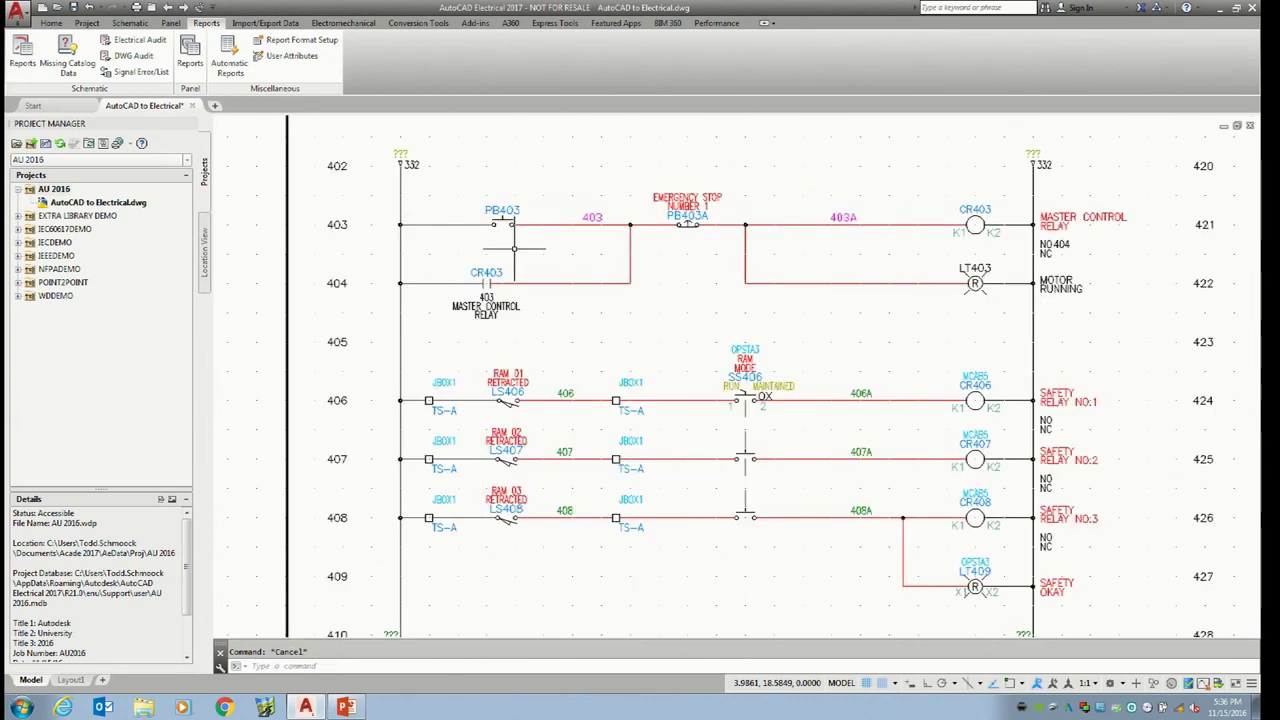
{"action": "scroll", "coordinate": [514, 248], "scroll_direction": "down", "scroll_amount": 1}
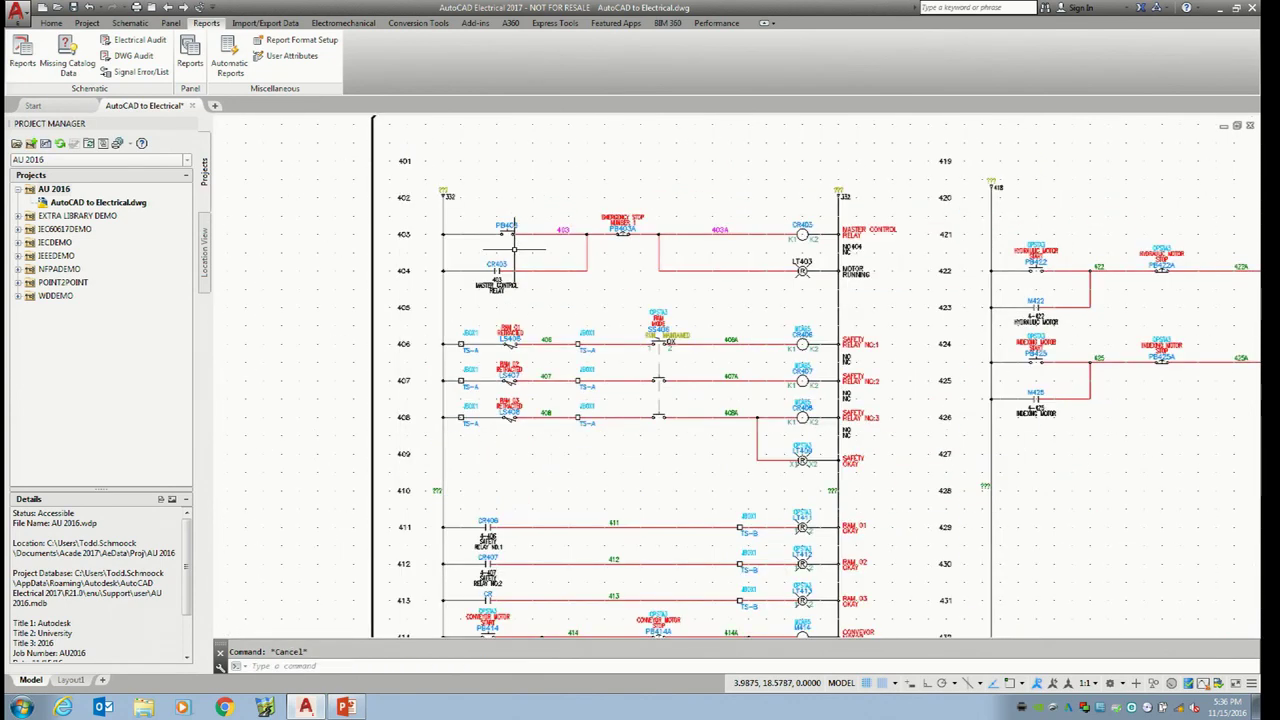
{"action": "scroll", "coordinate": [513, 248], "scroll_direction": "up", "scroll_amount": 3}
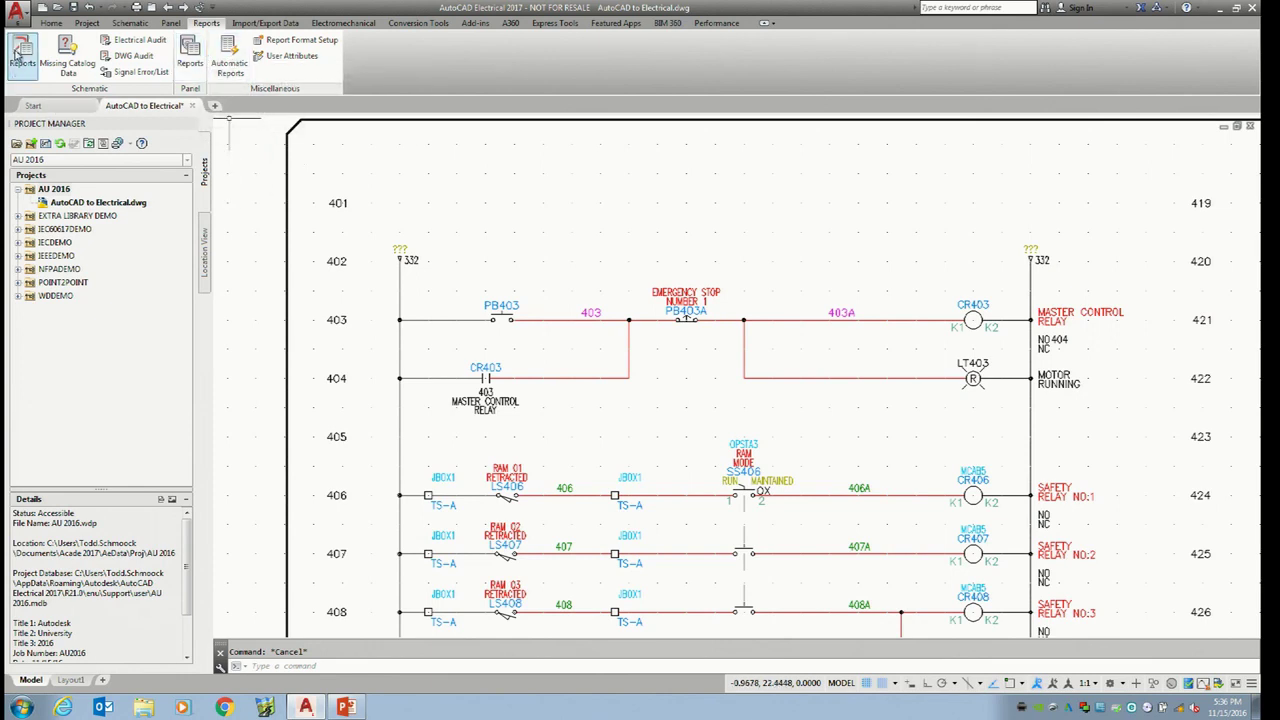
{"action": "left_click", "coordinate": [20, 55]}
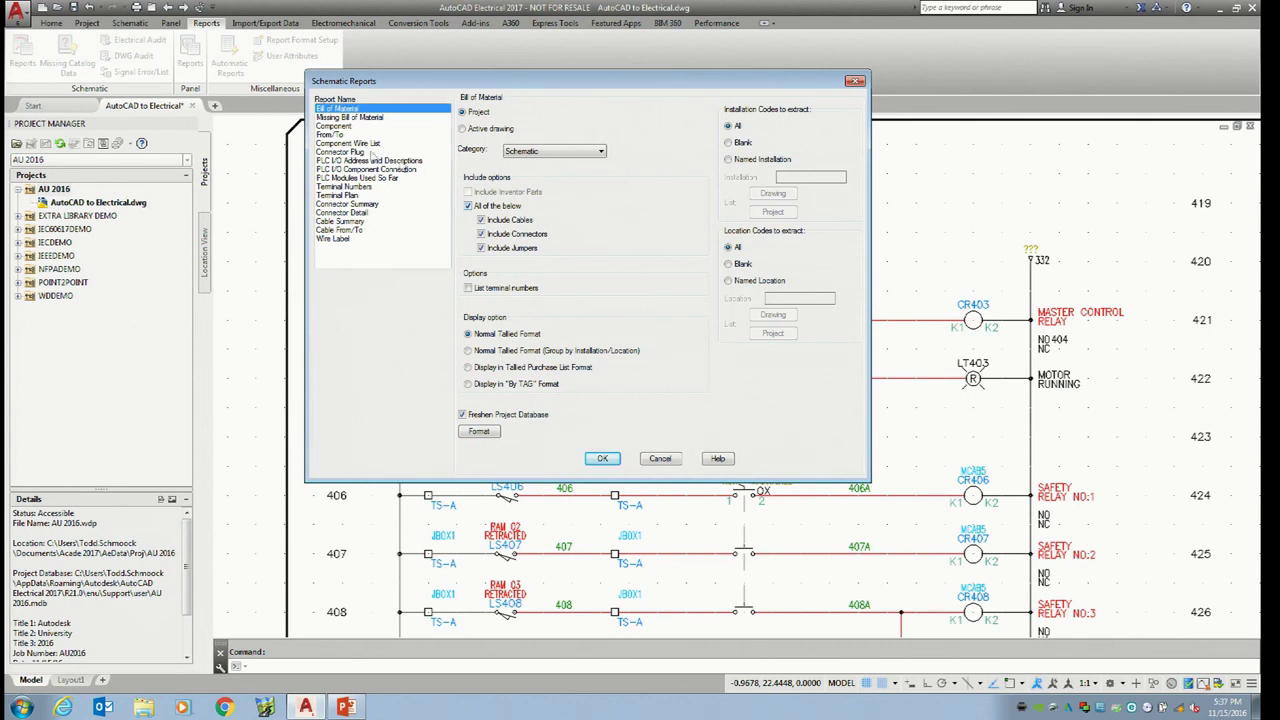
{"action": "left_click", "coordinate": [330, 118]}
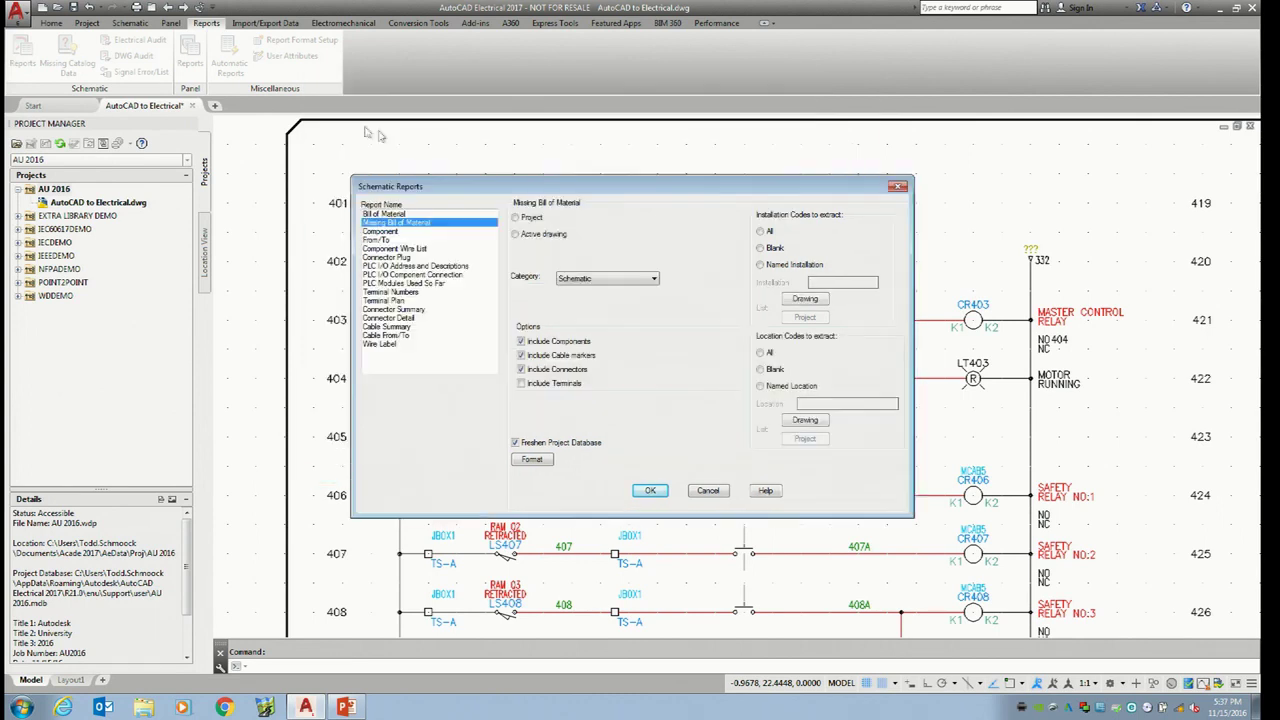
{"action": "left_click", "coordinate": [516, 234]}
{"action": "left_click", "coordinate": [645, 491]}
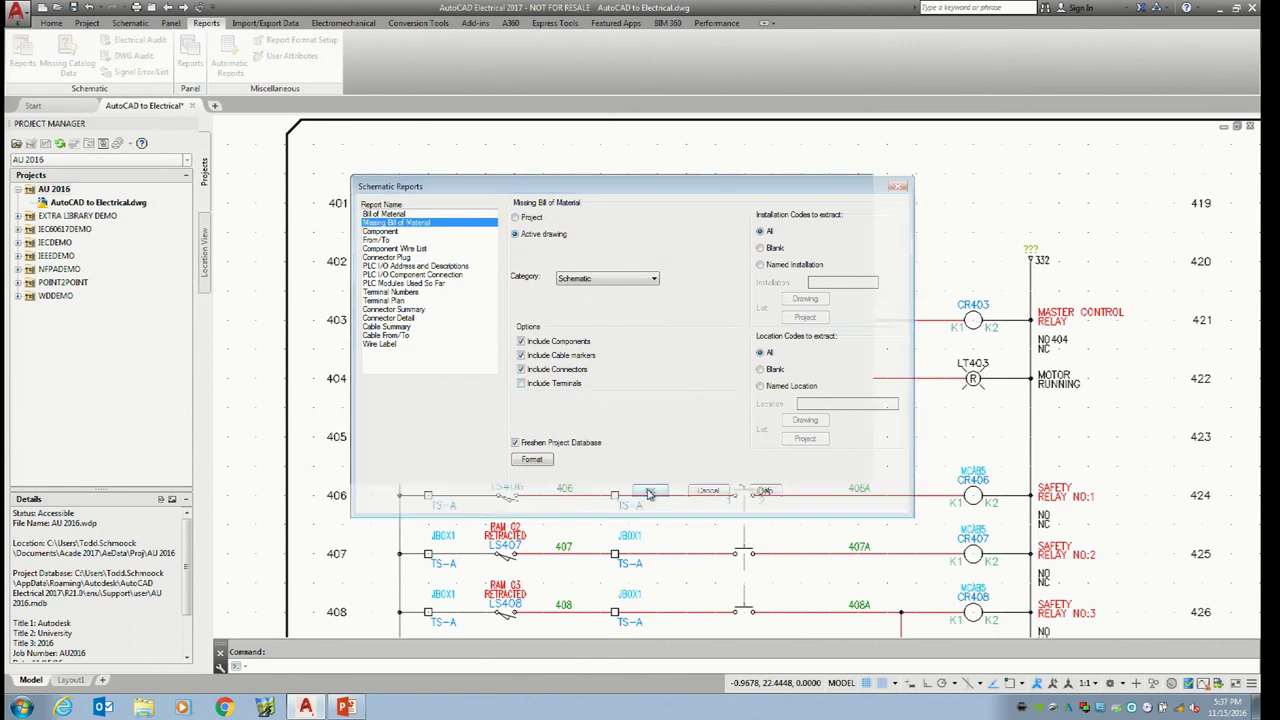
{"action": "left_click", "coordinate": [586, 361]}
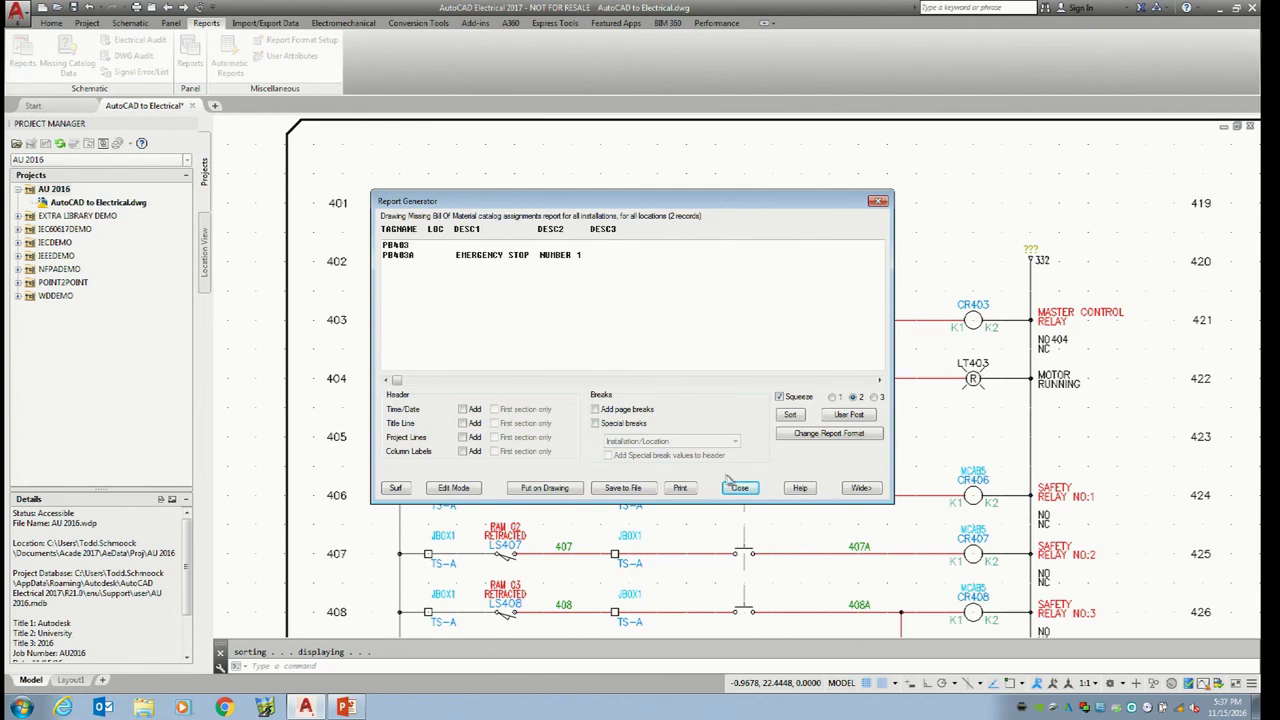
{"action": "left_click", "coordinate": [740, 488]}
Run the schematic Bill of Material report for the active drawing, review the entries from relay CR403 down to the terminals, and close it
{"action": "left_click", "coordinate": [67, 52]}
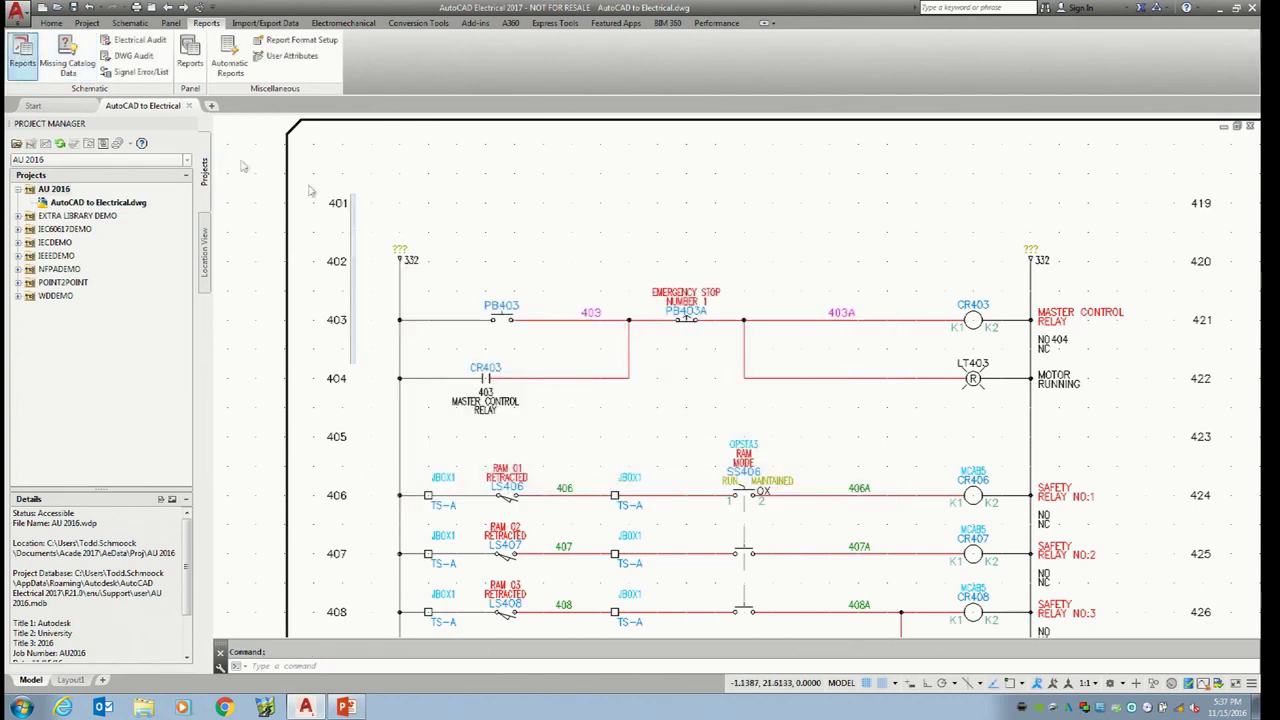
{"action": "left_click", "coordinate": [401, 215]}
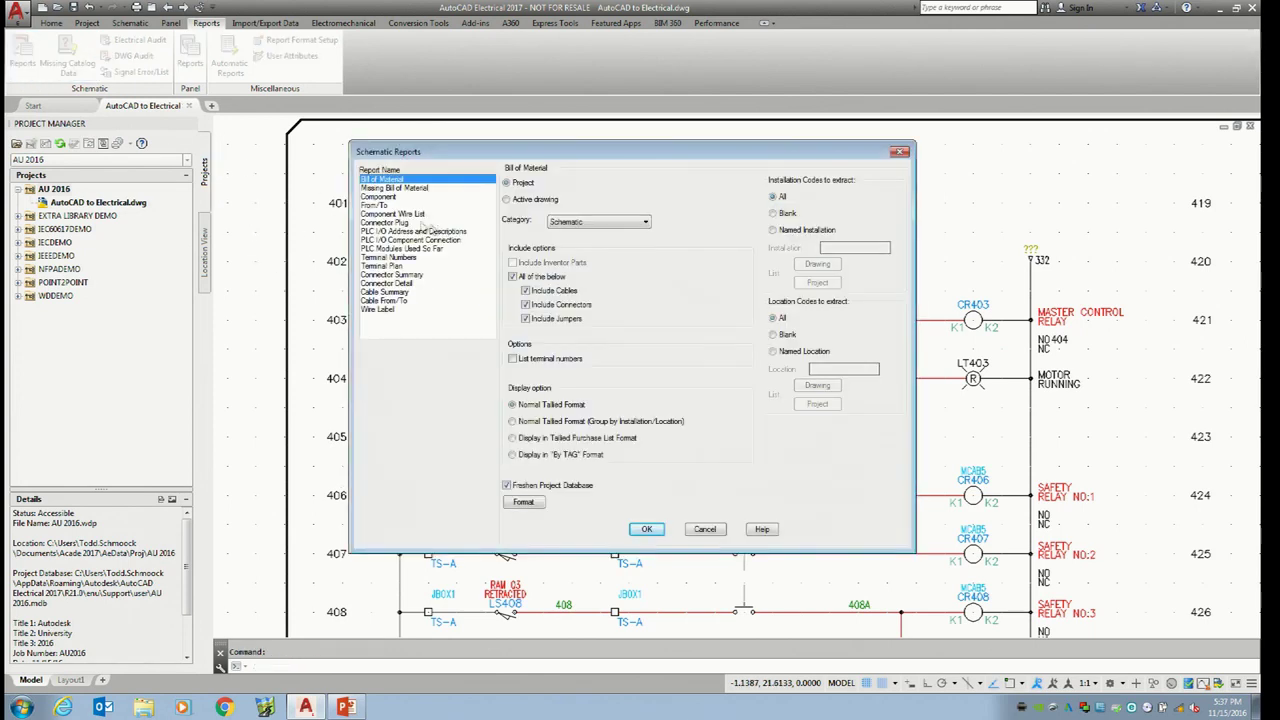
{"action": "left_click", "coordinate": [518, 201]}
{"action": "left_click", "coordinate": [646, 529]}
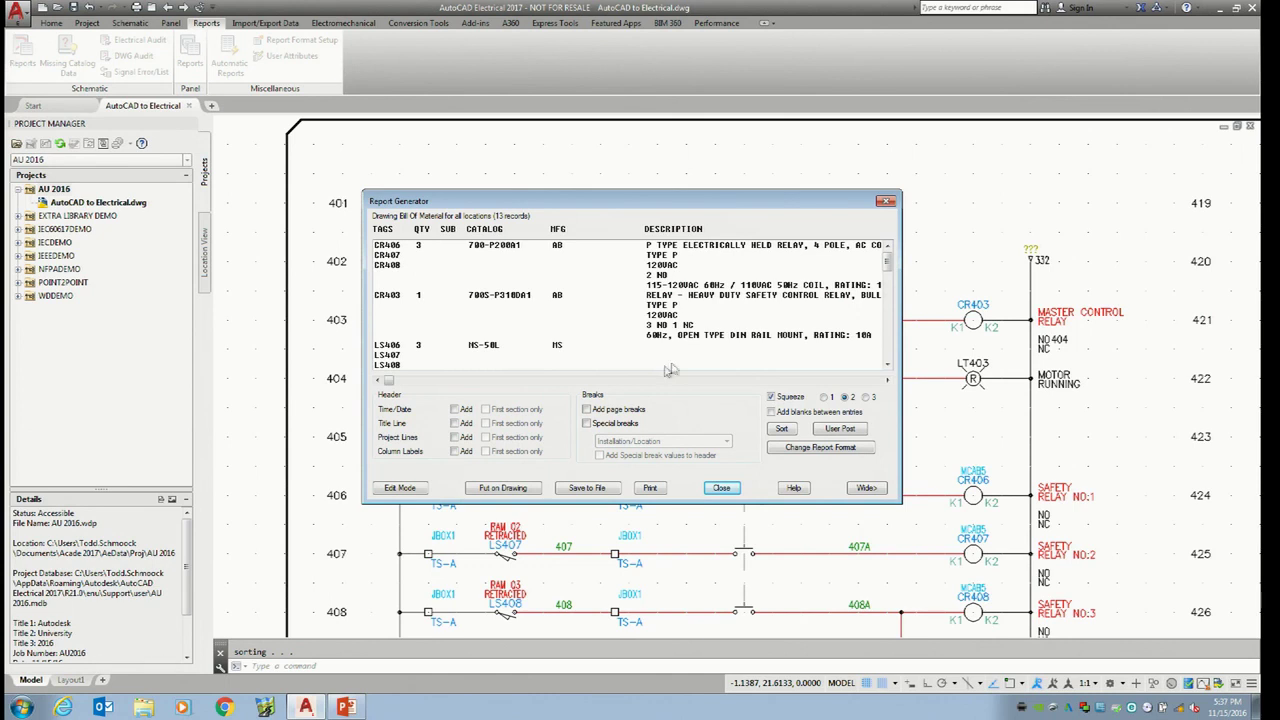
{"action": "left_click", "coordinate": [398, 296]}
{"action": "left_click", "coordinate": [410, 304]}
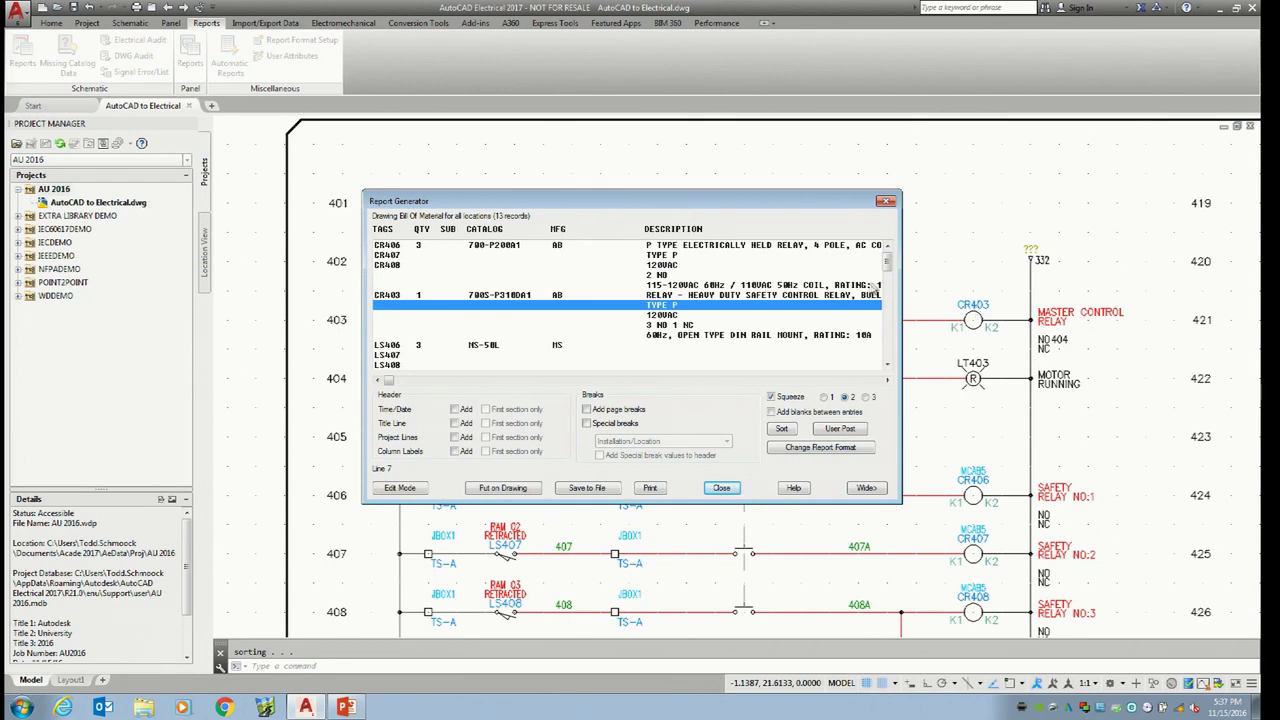
{"action": "left_click_drag", "start_coordinate": [888, 266], "coordinate": [889, 344]}
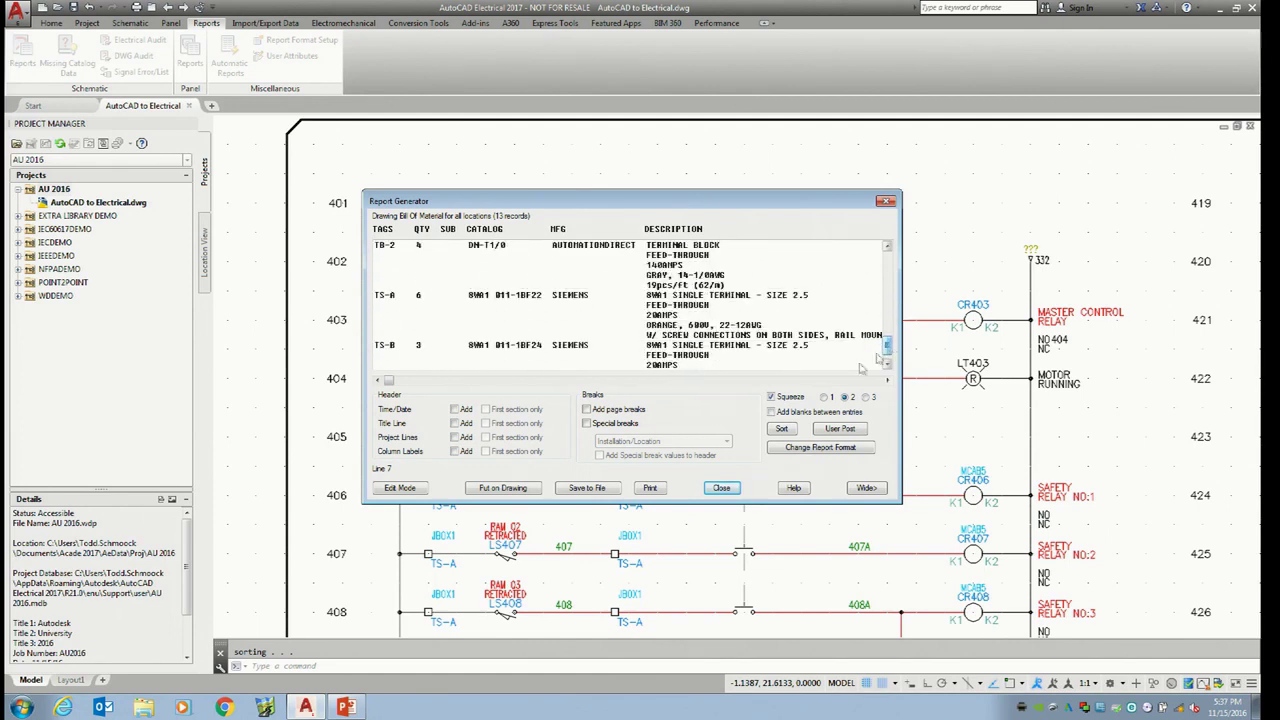
{"action": "left_click", "coordinate": [730, 487]}
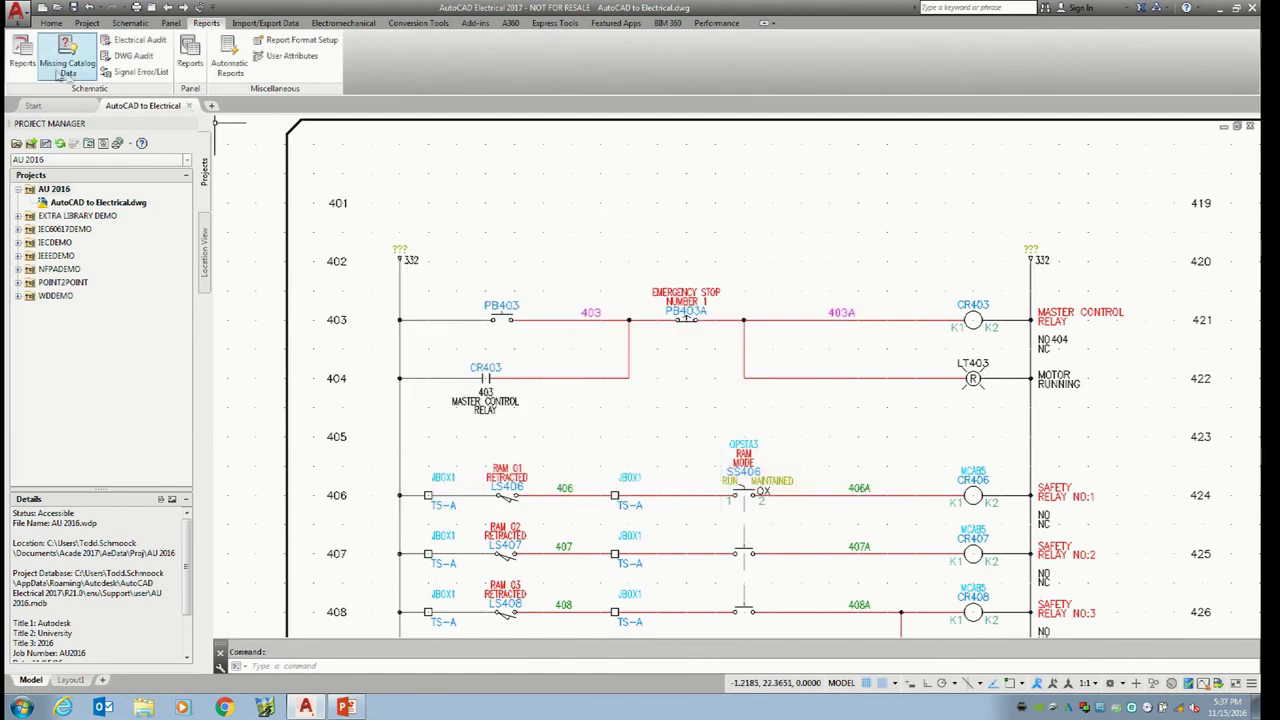
Run the schematic Wire Label report for the entire active drawing
{"action": "left_click", "coordinate": [22, 62]}
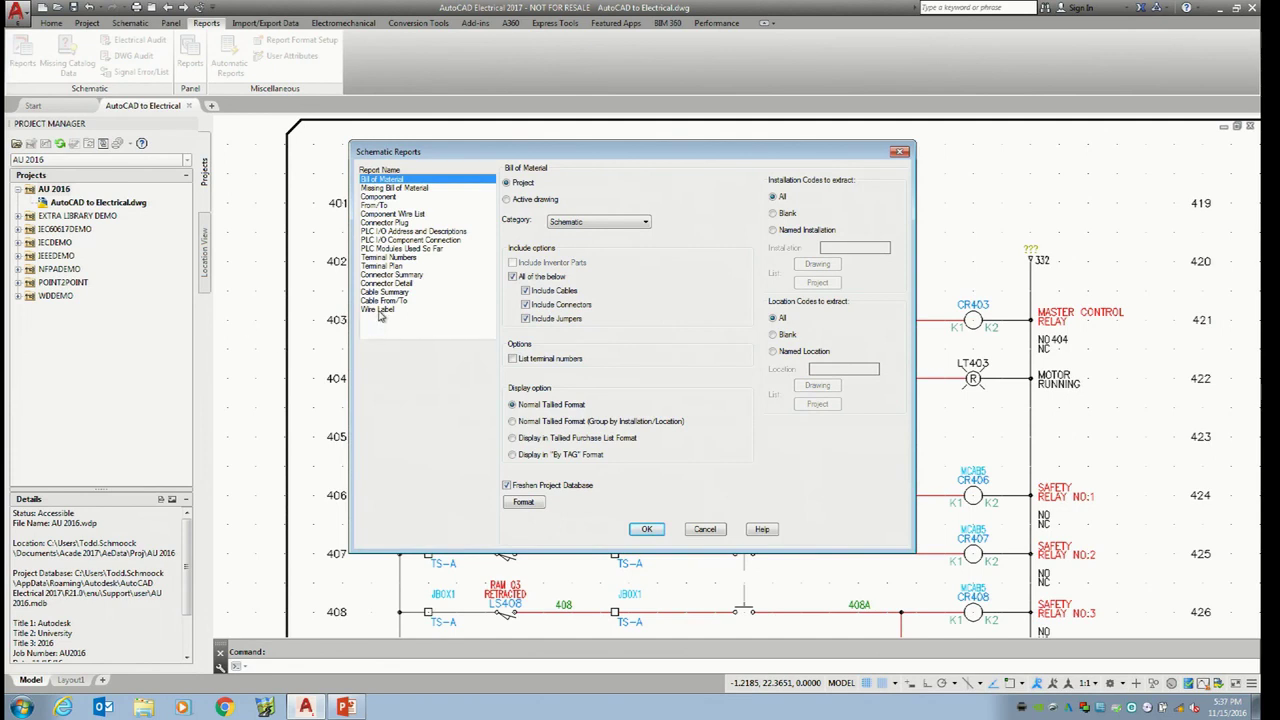
{"action": "left_click", "coordinate": [380, 343]}
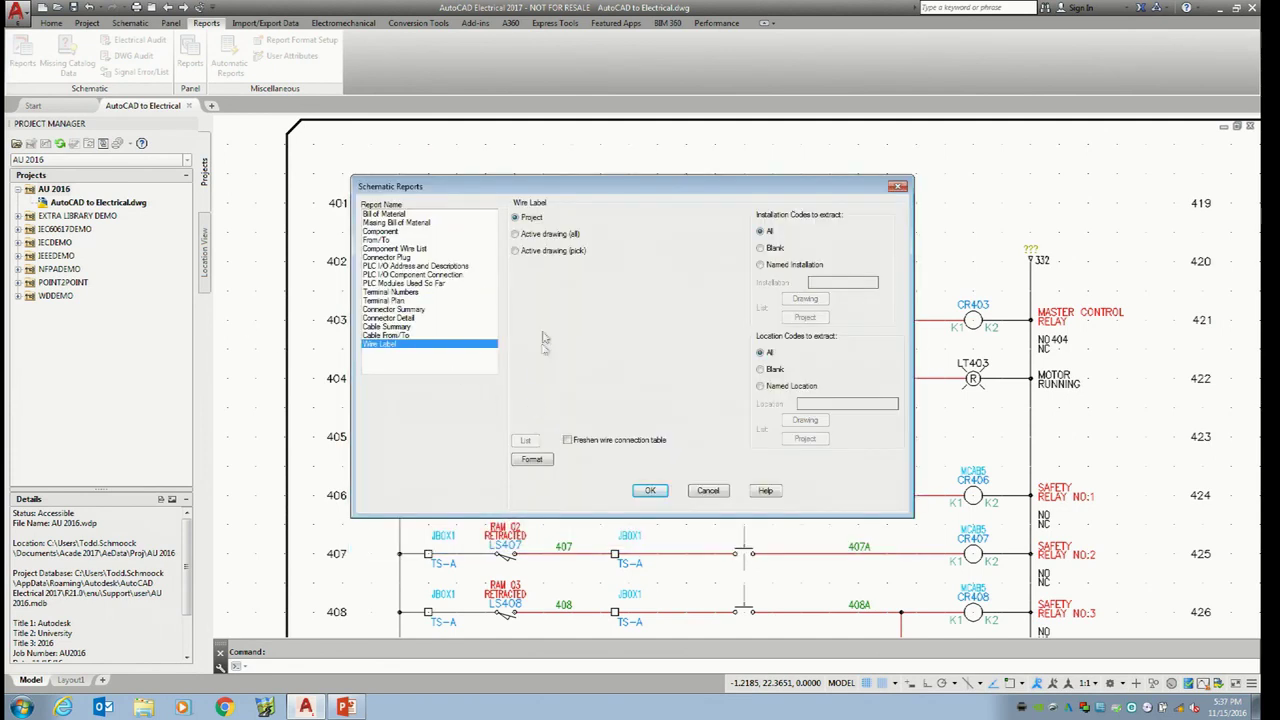
{"action": "left_click", "coordinate": [538, 237]}
{"action": "left_click", "coordinate": [650, 490]}
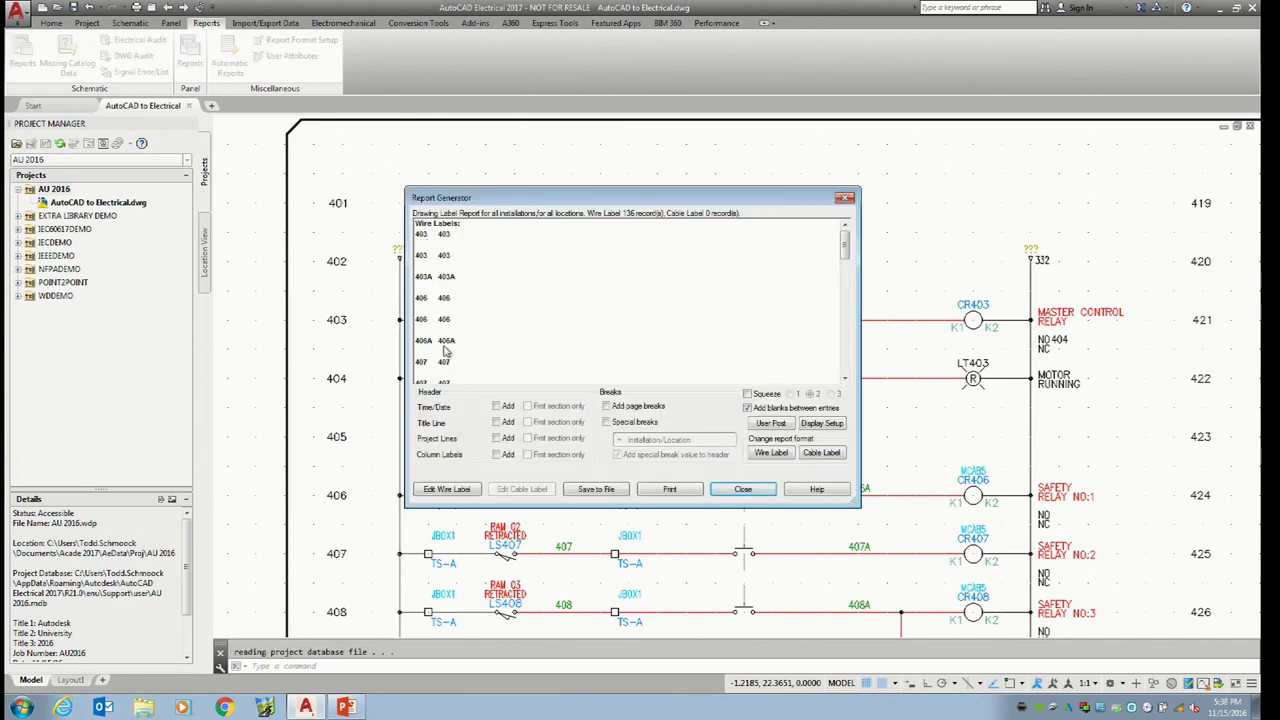
Examine the file formats offered for saving the wire label report, cancel the save, and close the report
{"action": "left_click", "coordinate": [597, 489]}
{"action": "left_click_drag", "start_coordinate": [587, 268], "coordinate": [650, 166]}
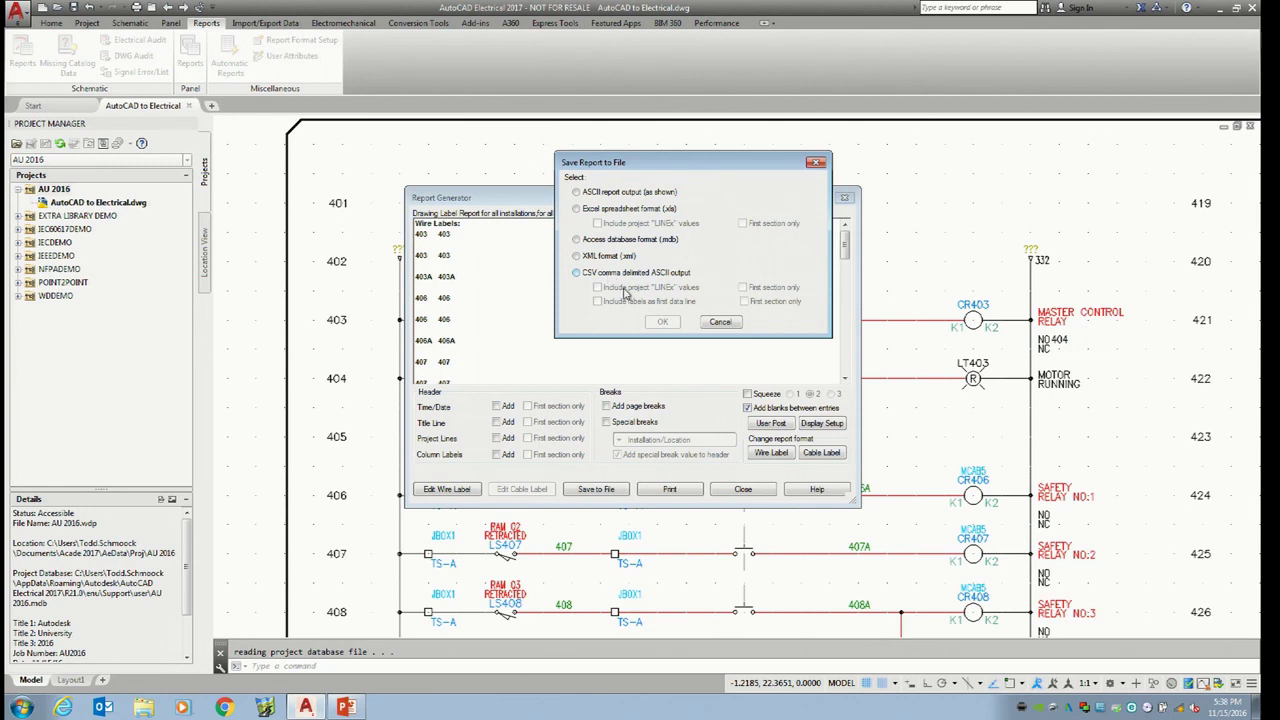
{"action": "left_click", "coordinate": [720, 324]}
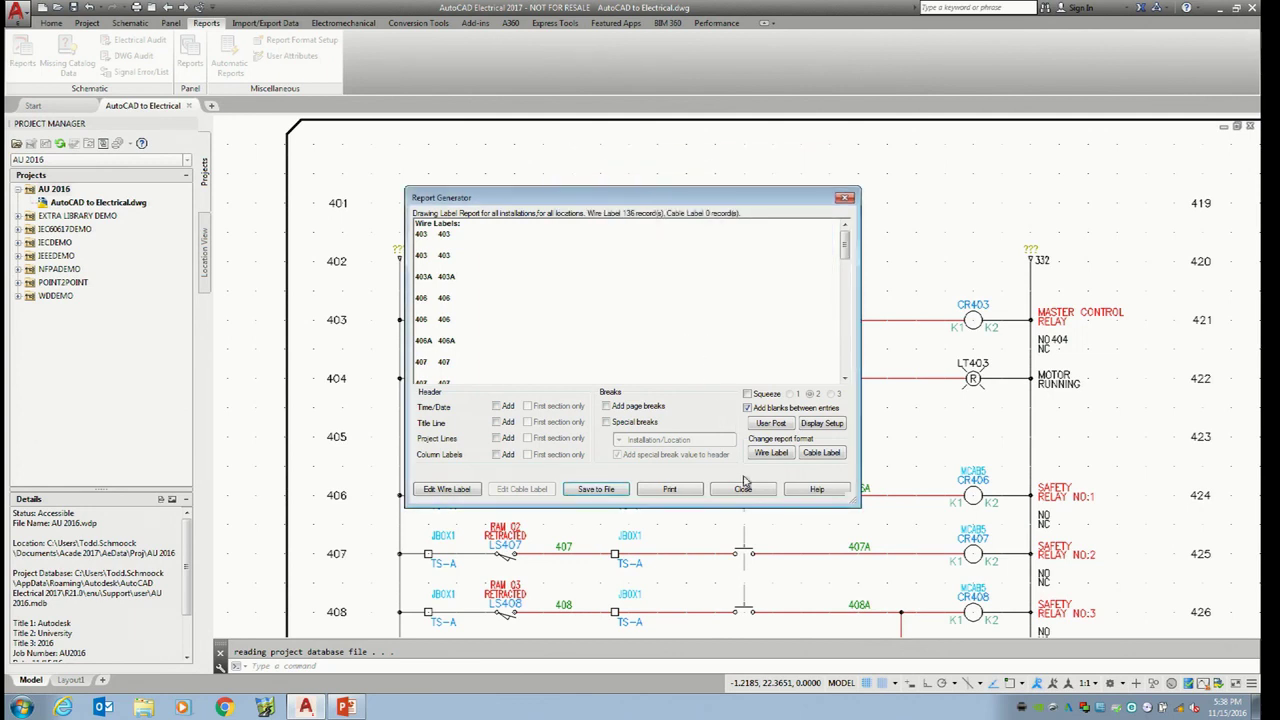
{"action": "left_click", "coordinate": [746, 489]}
Run the schematic From/To report for the entire active drawing, including all location codes on both the From and To sides
{"action": "left_click", "coordinate": [24, 52]}
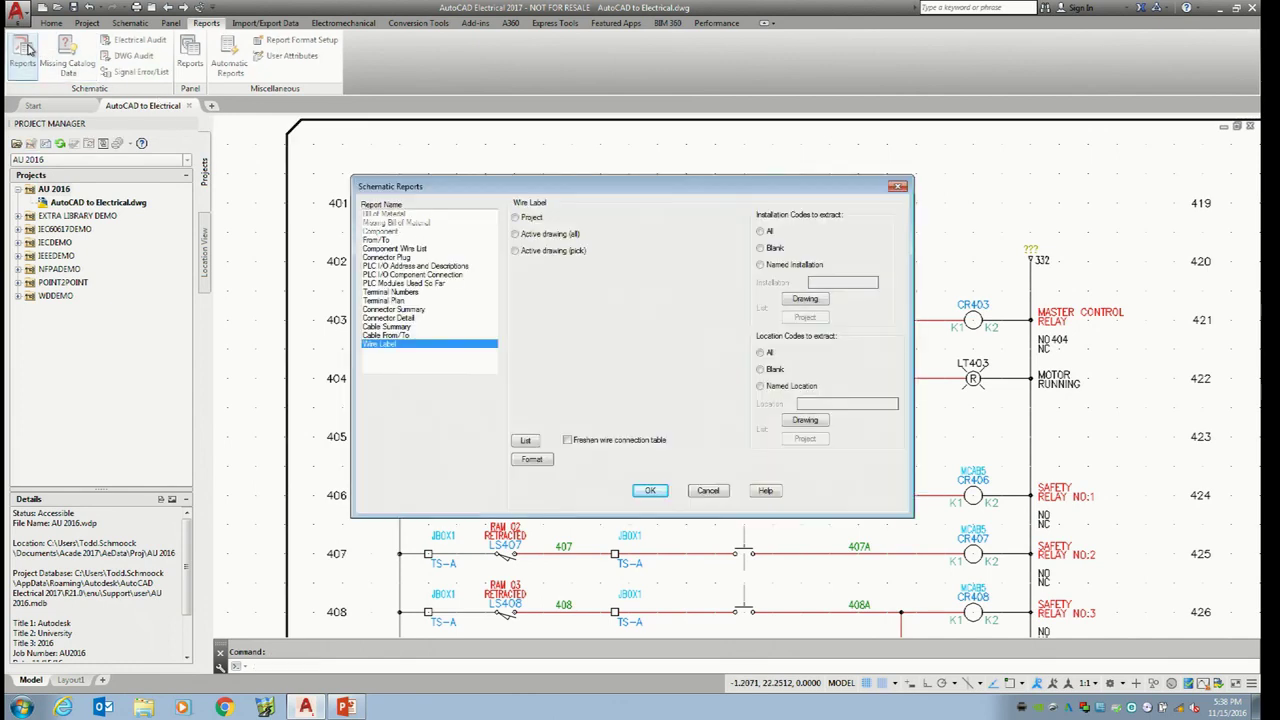
{"action": "left_click", "coordinate": [383, 241]}
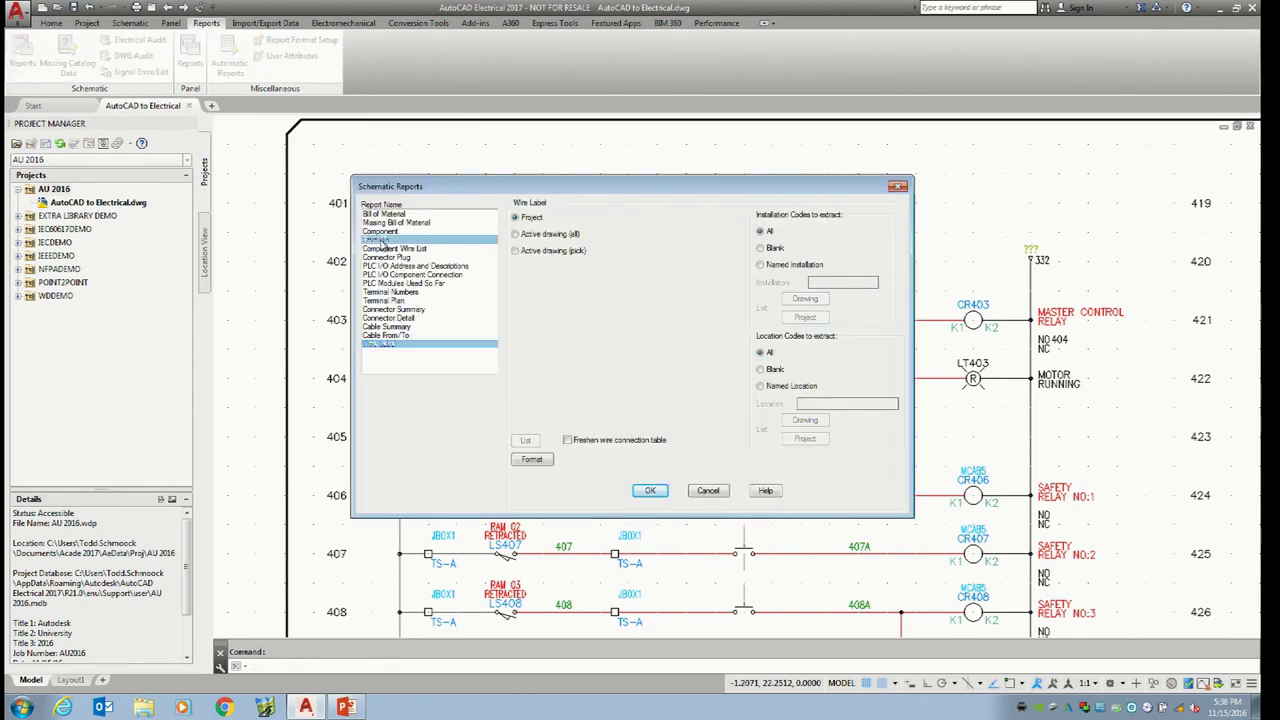
{"action": "left_click_drag", "start_coordinate": [550, 193], "coordinate": [597, 96]}
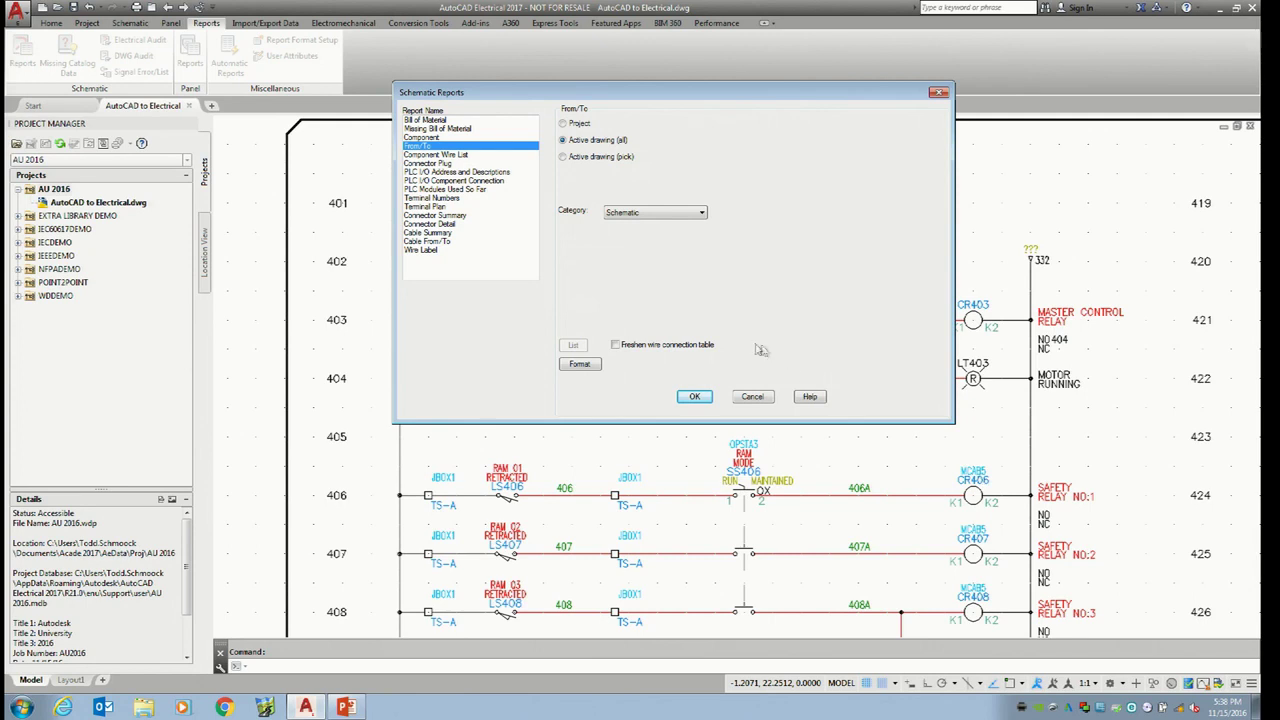
{"action": "left_click", "coordinate": [694, 397]}
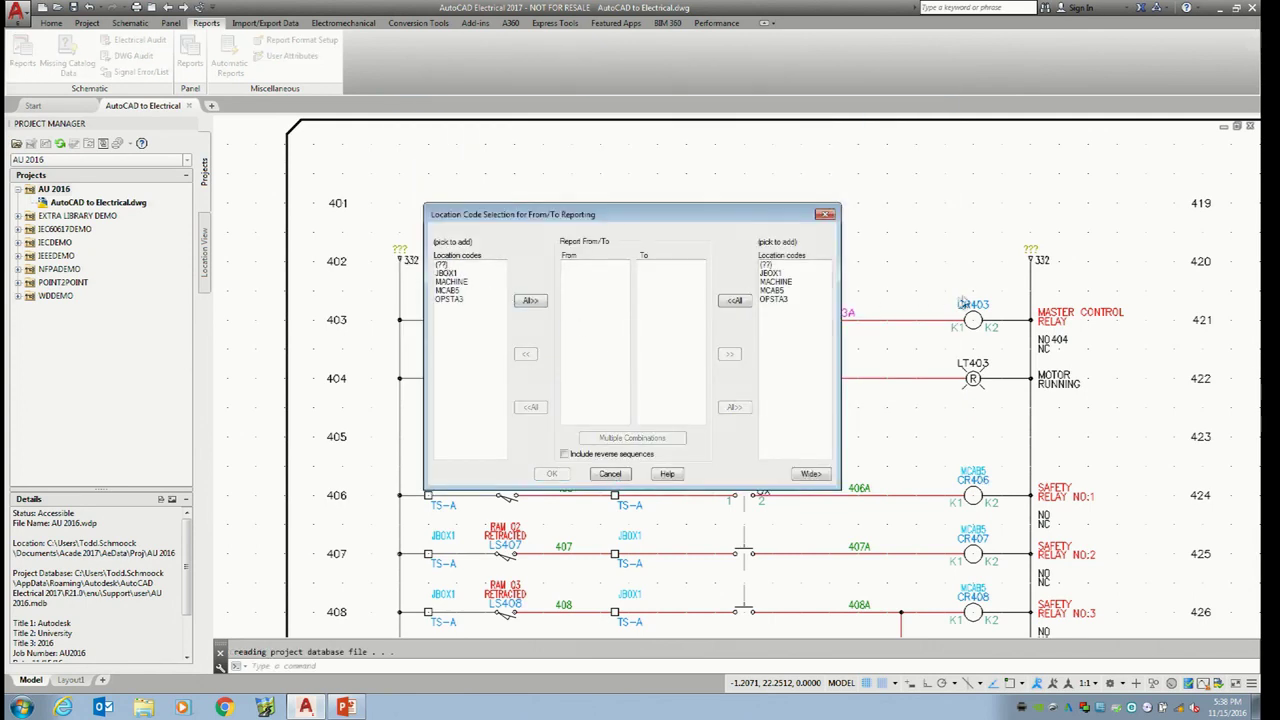
{"action": "left_click", "coordinate": [456, 301]}
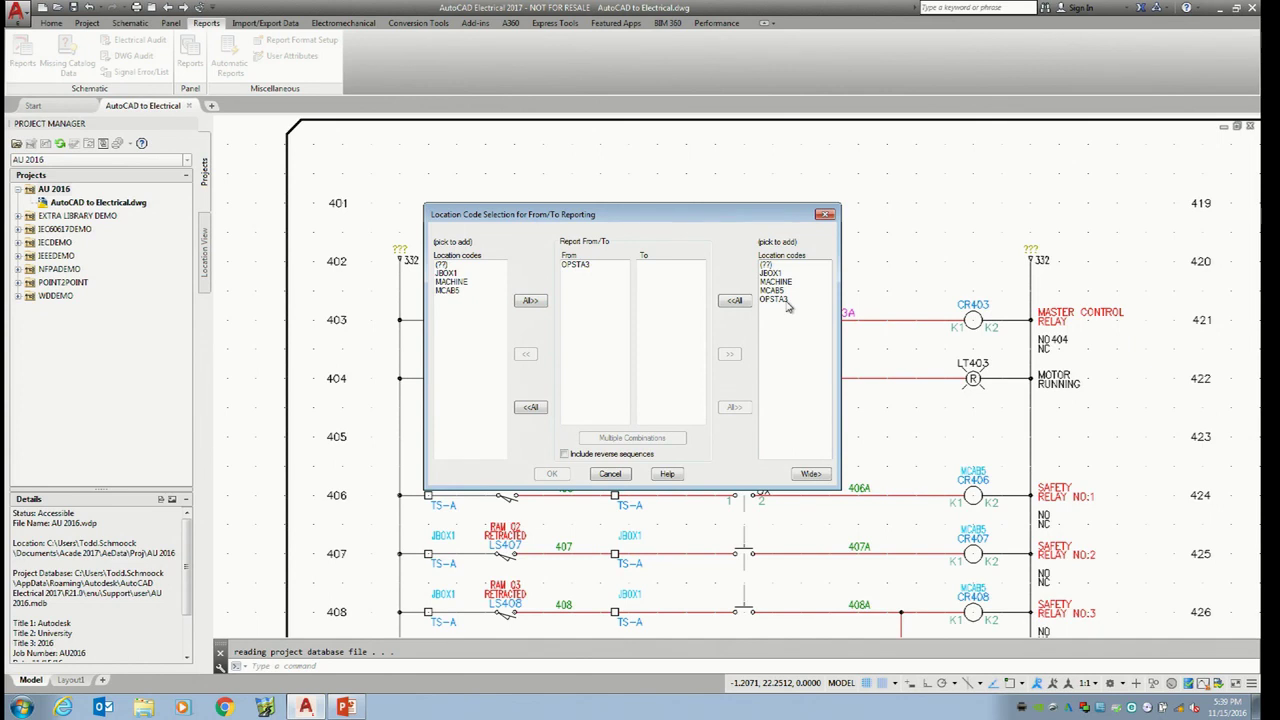
{"action": "left_click", "coordinate": [530, 300]}
{"action": "left_click", "coordinate": [734, 300]}
{"action": "left_click", "coordinate": [551, 473]}
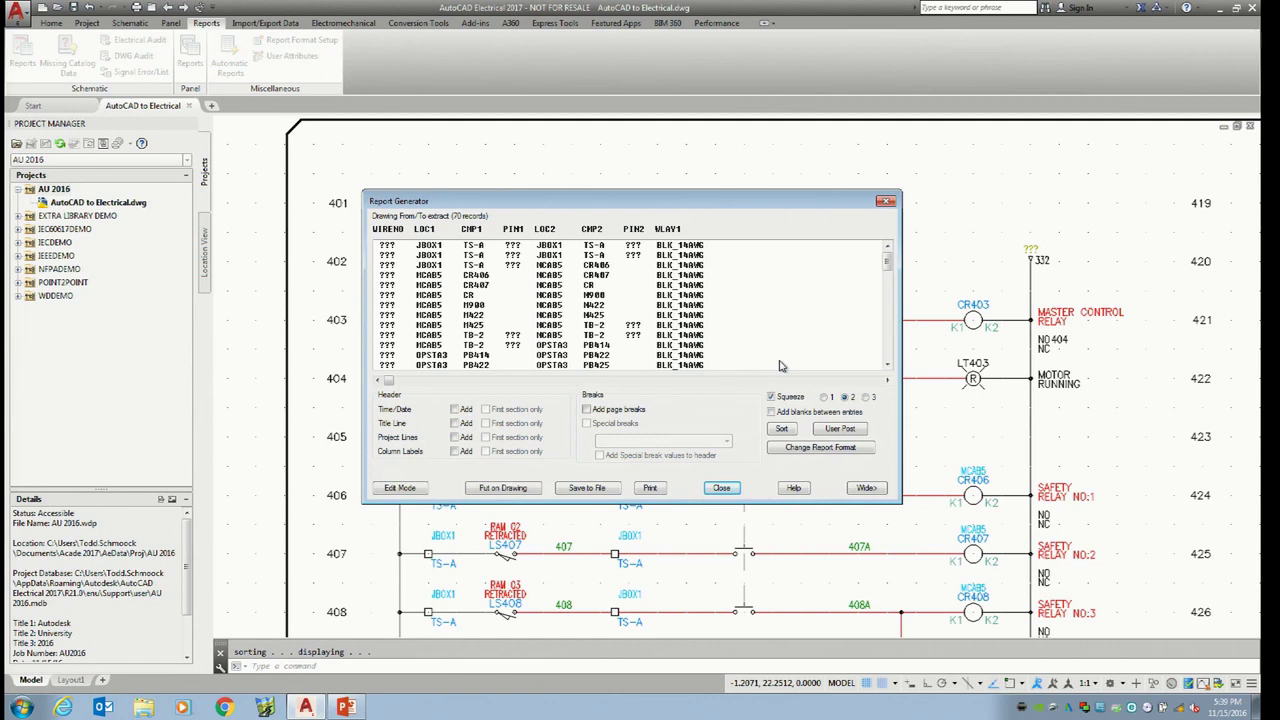
Examine the data fields available for the From/To report format and cancel without changing the field selection
{"action": "left_click", "coordinate": [816, 447]}
{"action": "left_click_drag", "start_coordinate": [708, 231], "coordinate": [970, 173]}
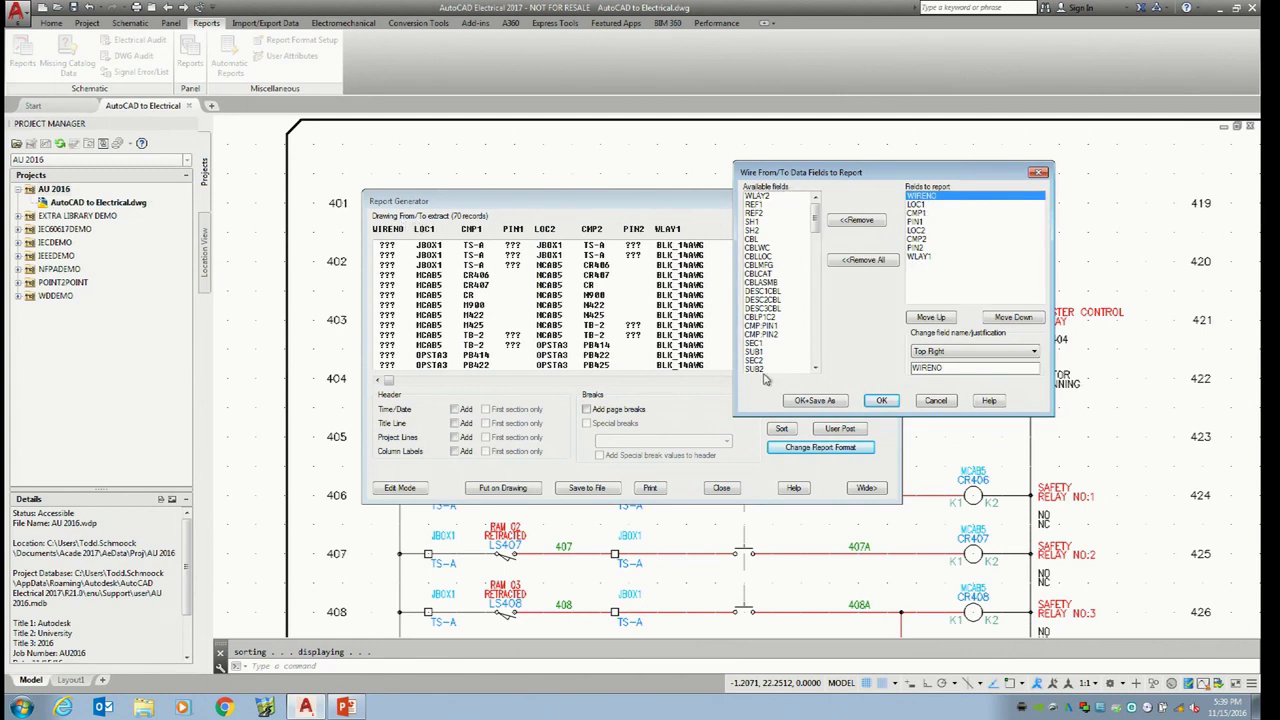
{"action": "left_click", "coordinate": [933, 402]}
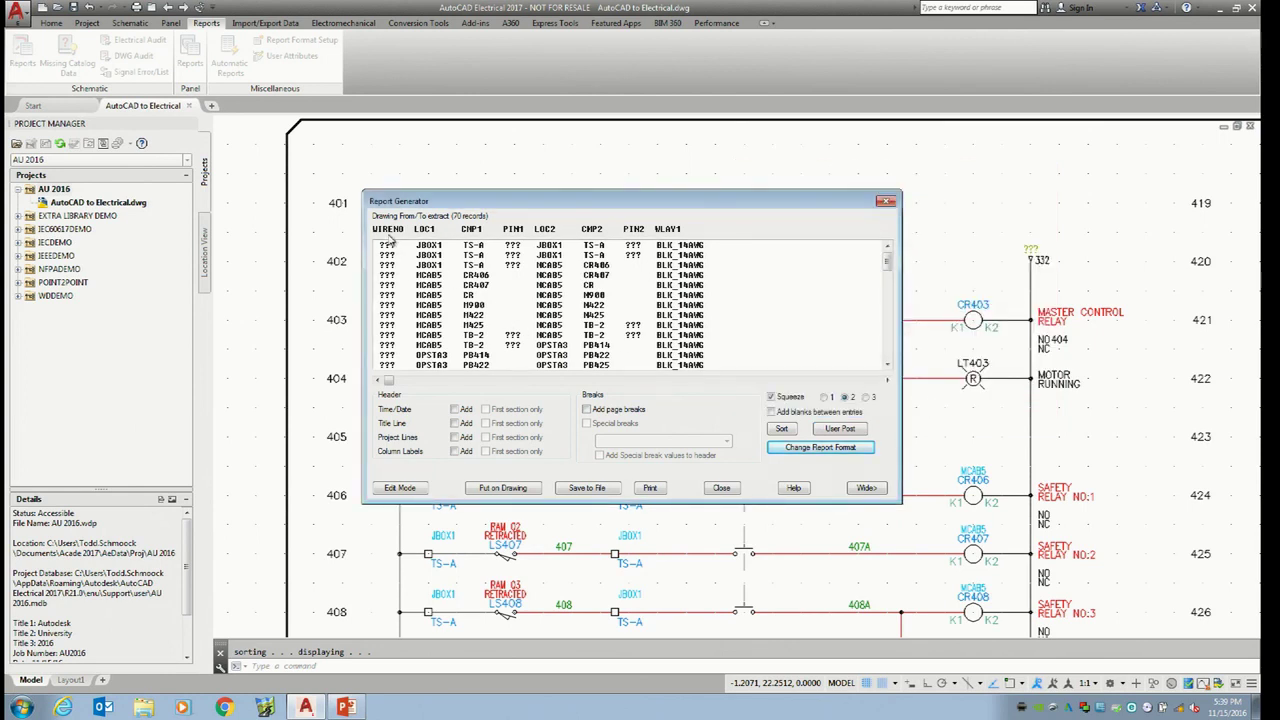
Review the From/To report entries down to the red 18 AWG wires, close the report, and leave the location code selection
{"action": "left_click_drag", "start_coordinate": [887, 262], "coordinate": [888, 321]}
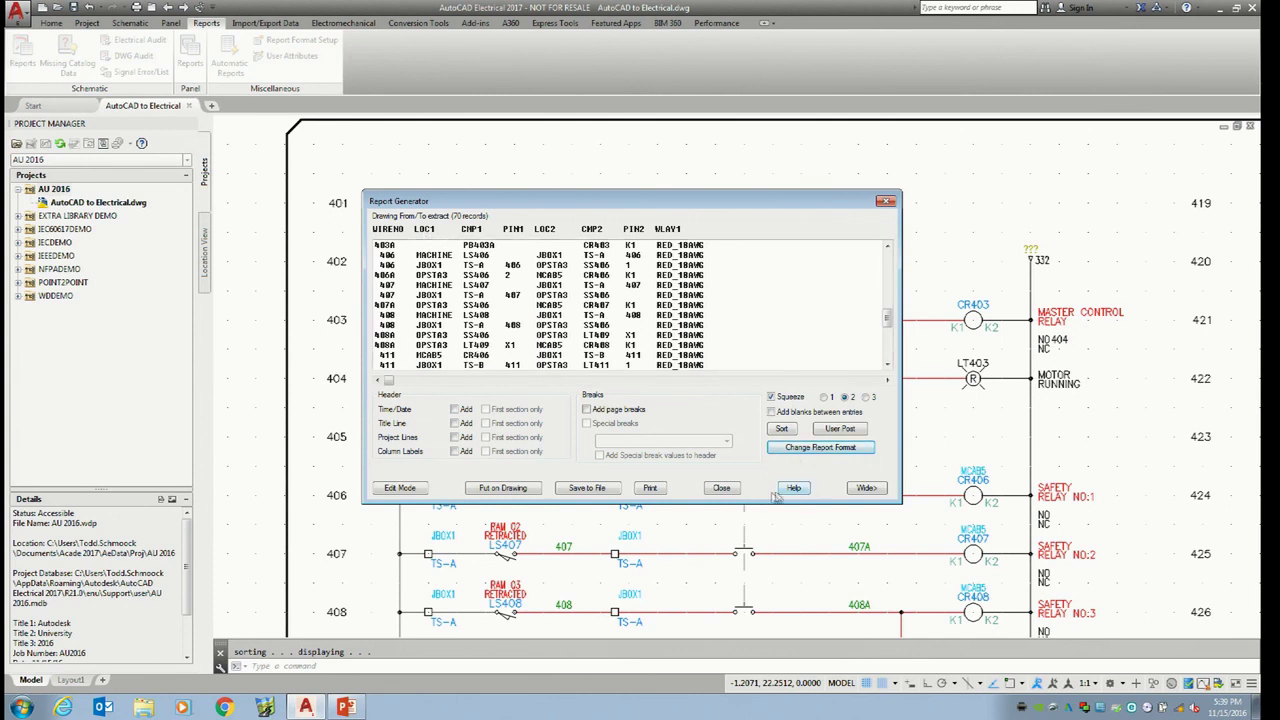
{"action": "left_click", "coordinate": [724, 490]}
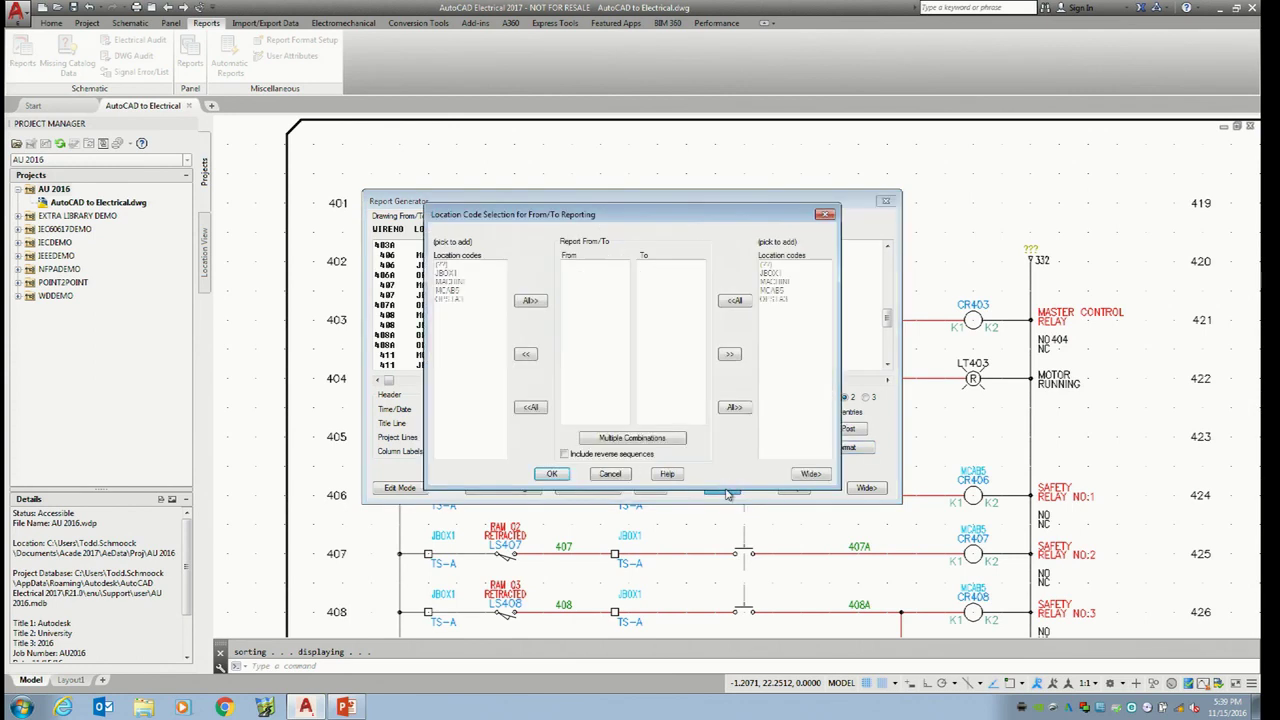
{"action": "left_click", "coordinate": [610, 474]}
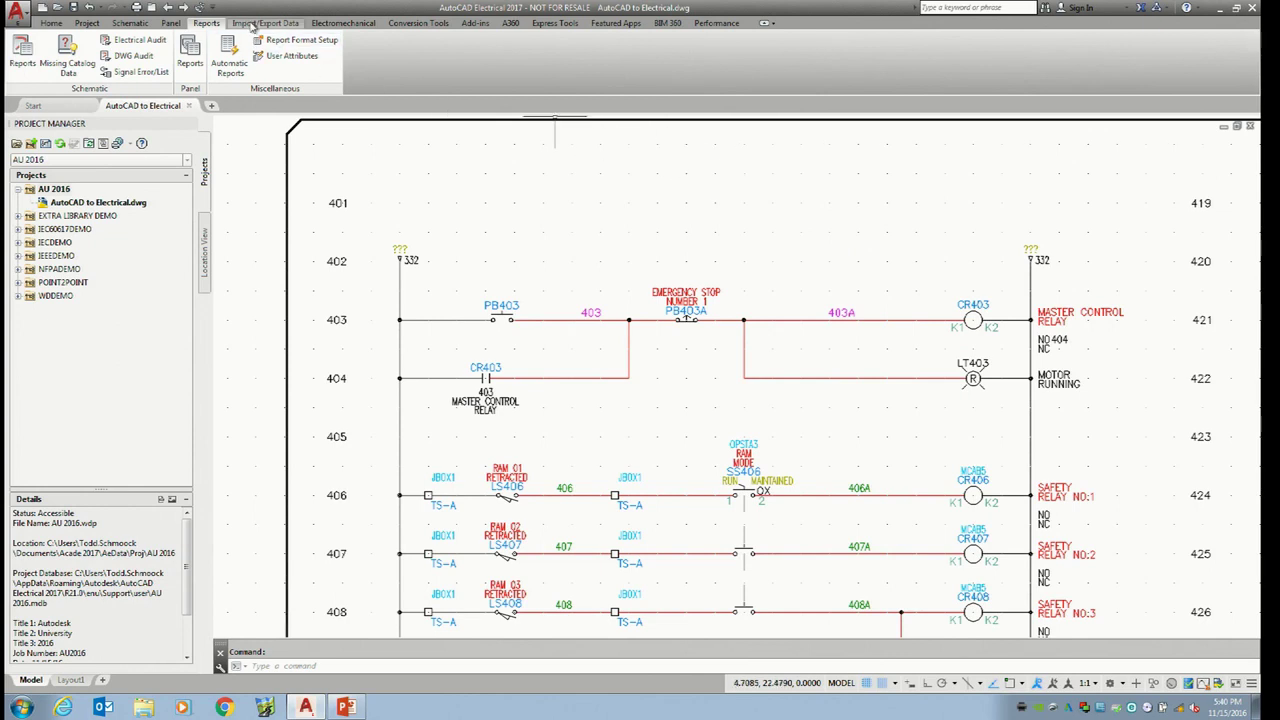
{"action": "left_click", "coordinate": [257, 24]}
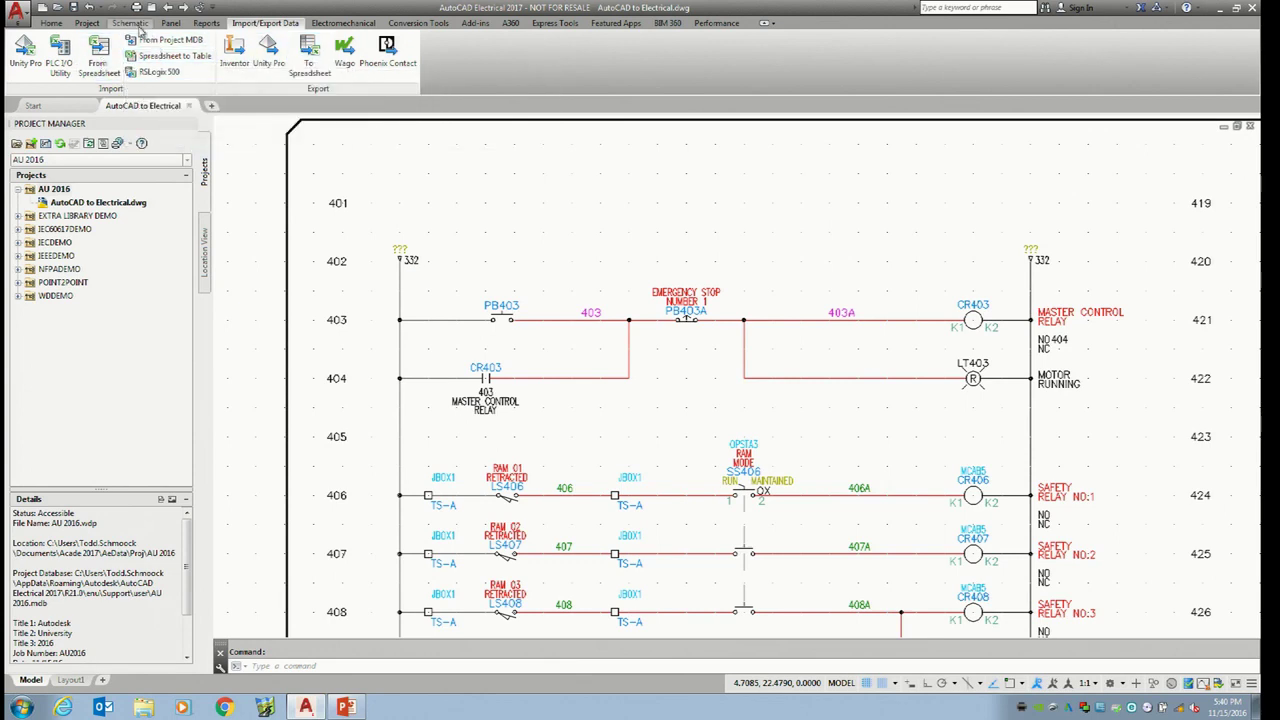
{"action": "left_click", "coordinate": [206, 23]}
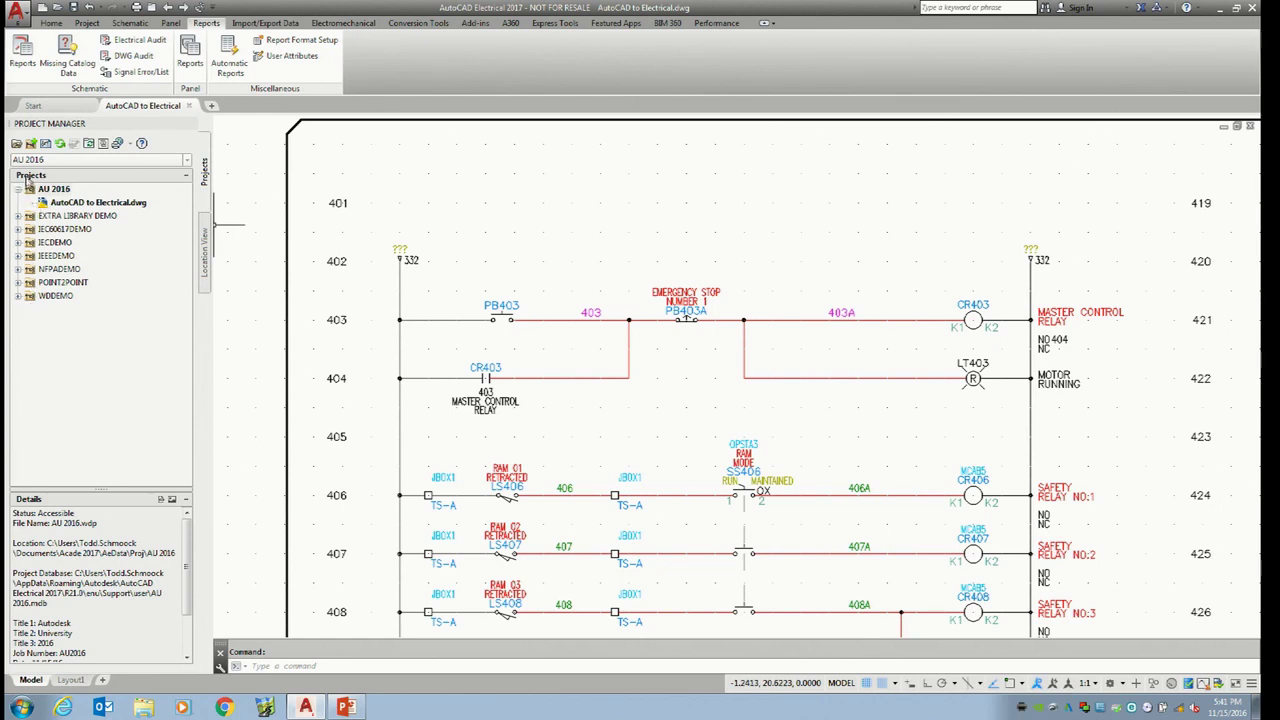
{"action": "double_click", "coordinate": [24, 216]}
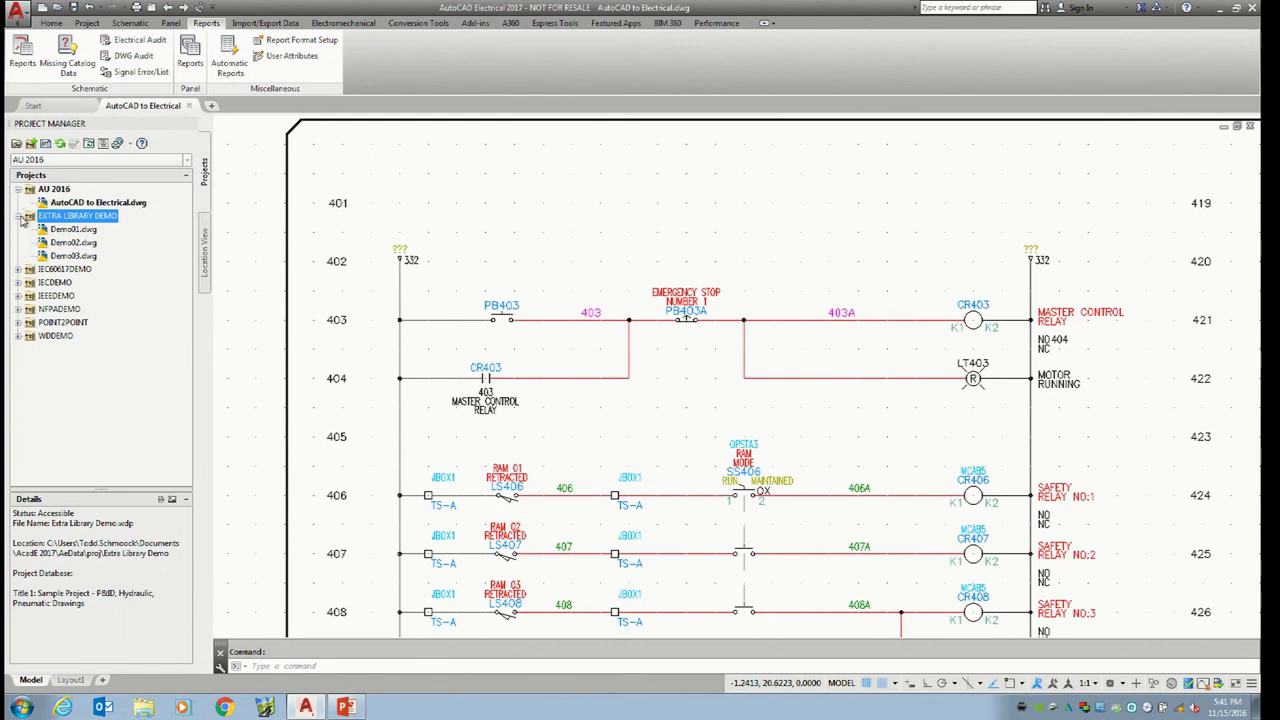
{"action": "left_click", "coordinate": [21, 218]}
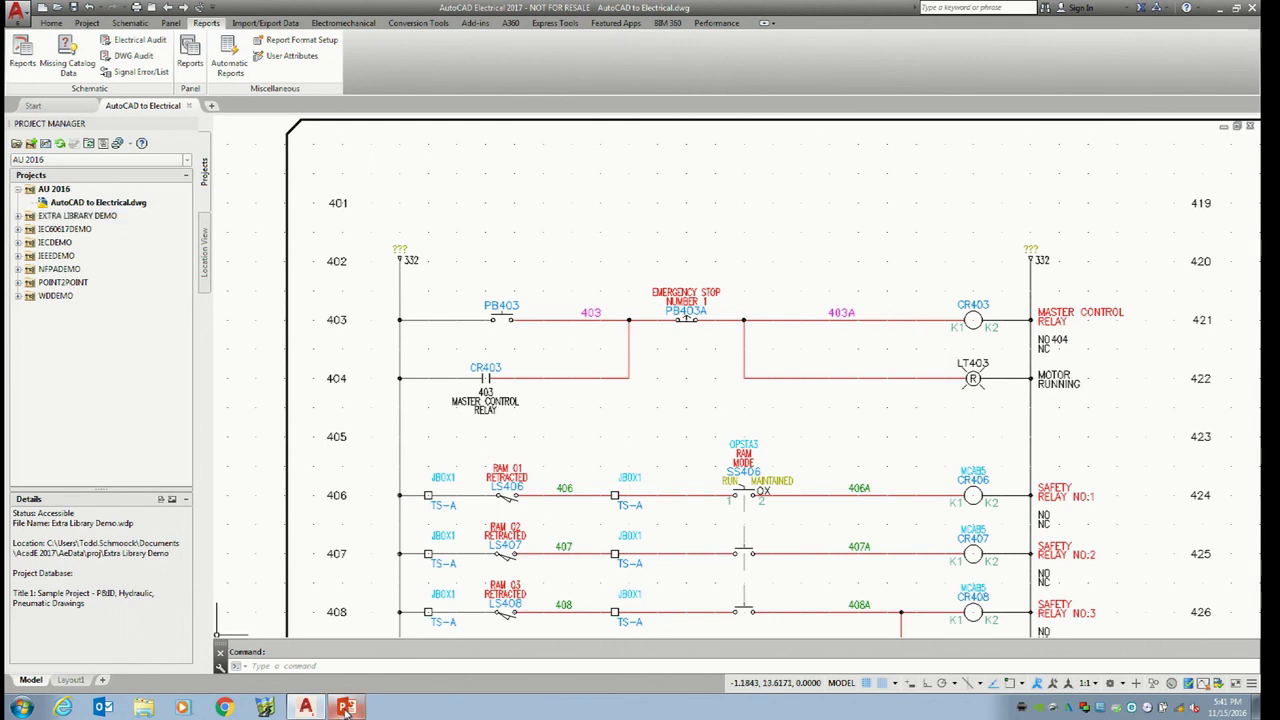
{"action": "mouse_move", "coordinate": [345, 708]}
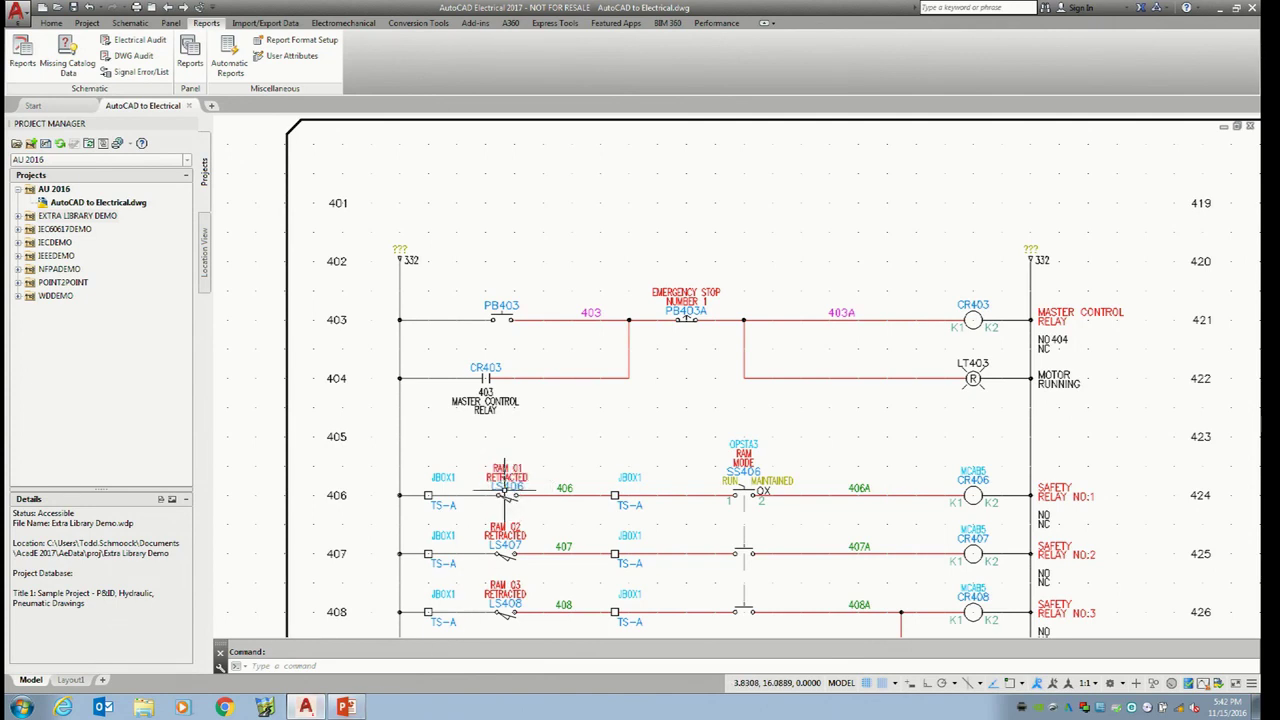
{"action": "middle_click", "coordinate": [551, 423]}
{"action": "middle_click", "coordinate": [551, 423]}
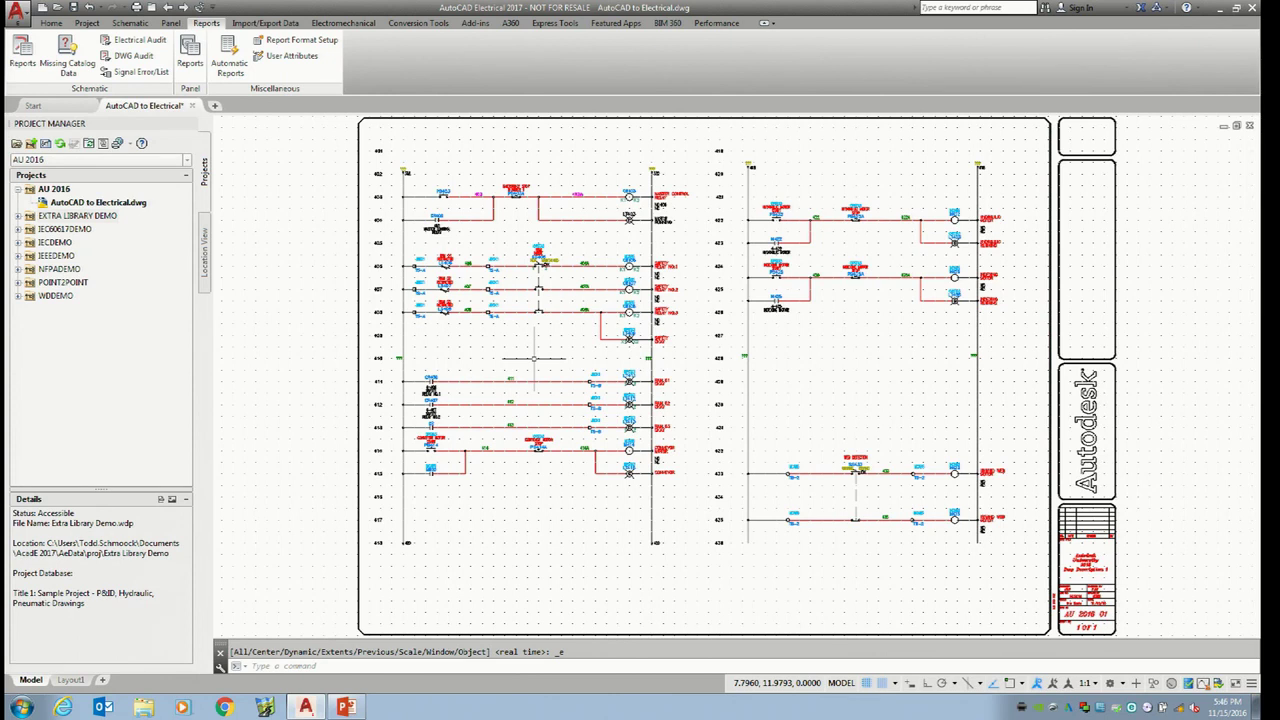
Switch to the PowerPoint presentation and display slide 17, Session Feedback
{"action": "left_click", "coordinate": [345, 707]}
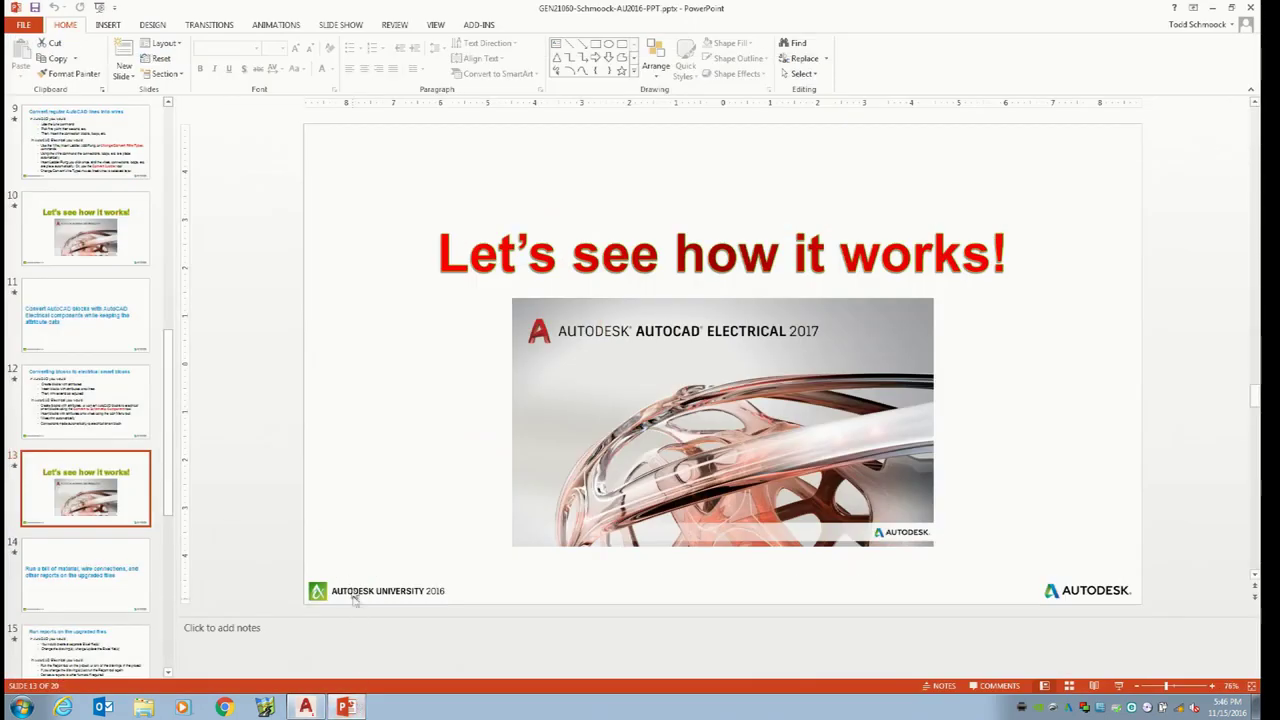
{"action": "left_click_drag", "start_coordinate": [172, 472], "coordinate": [169, 612]}
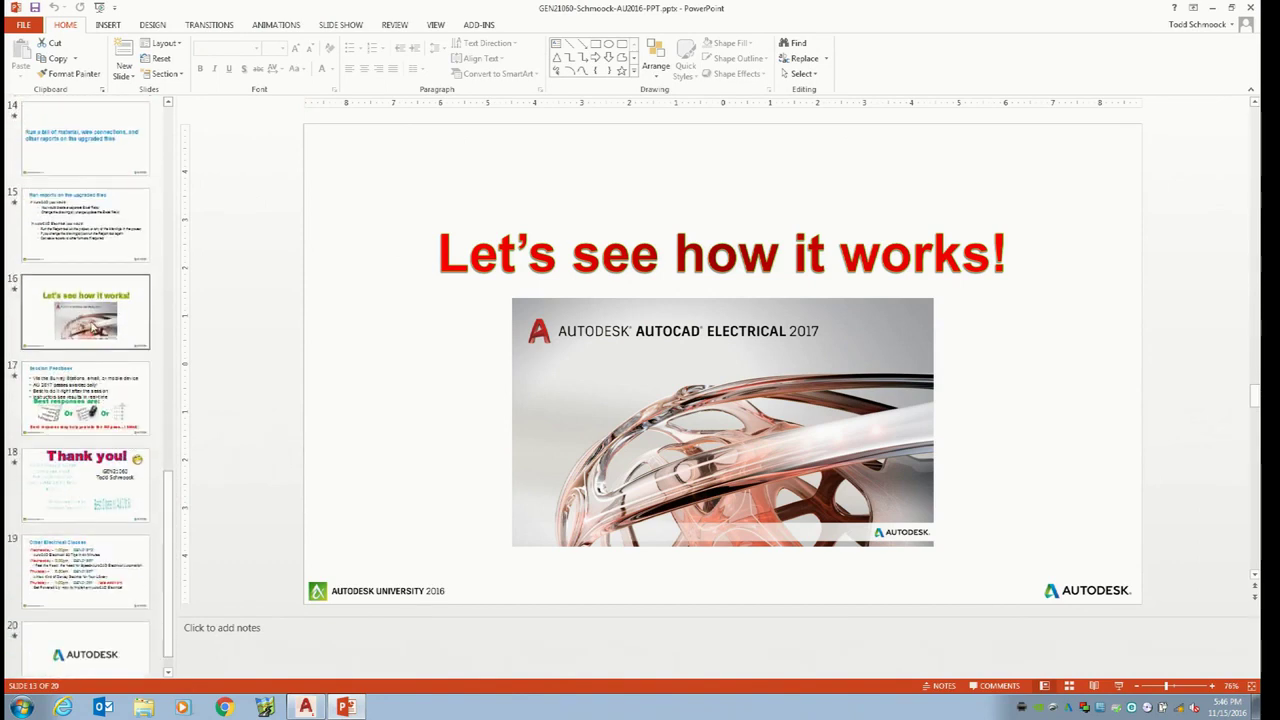
{"action": "left_click", "coordinate": [90, 386]}
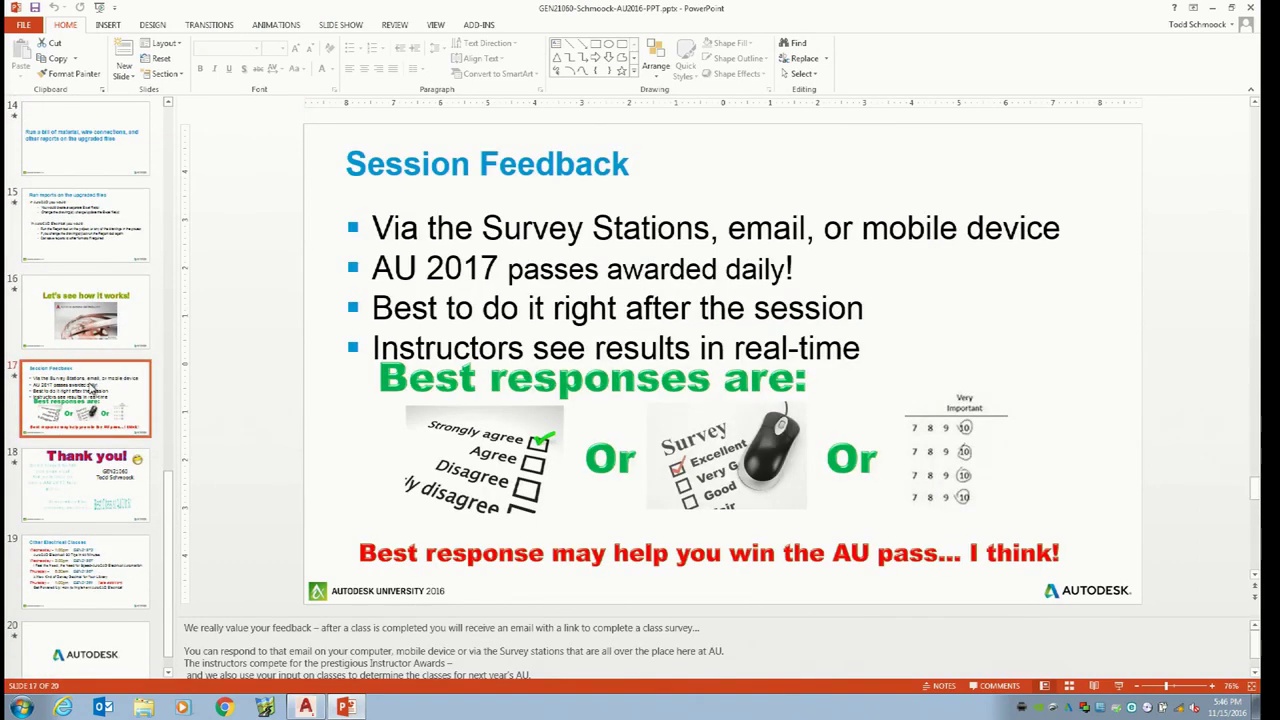